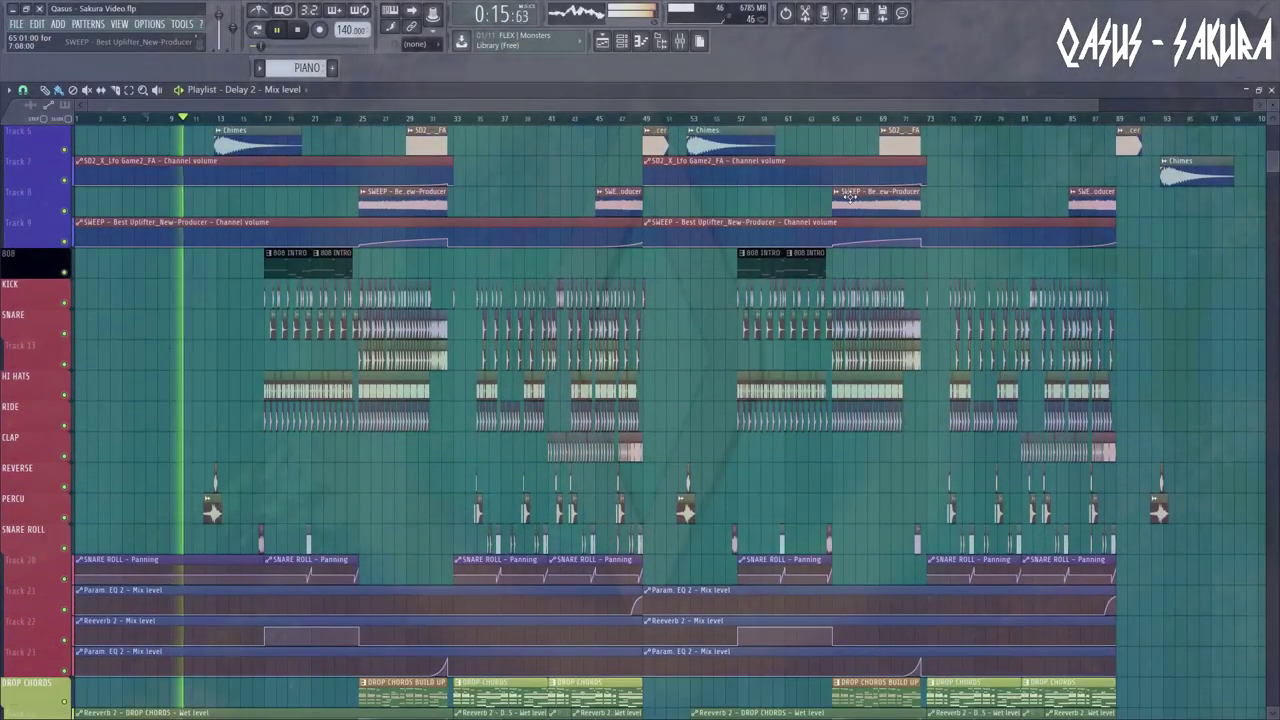
Look through the playlist from the FX and drum tracks down to the VOCAL CHOP track during playback.
scroll(850, 196, down, 5)
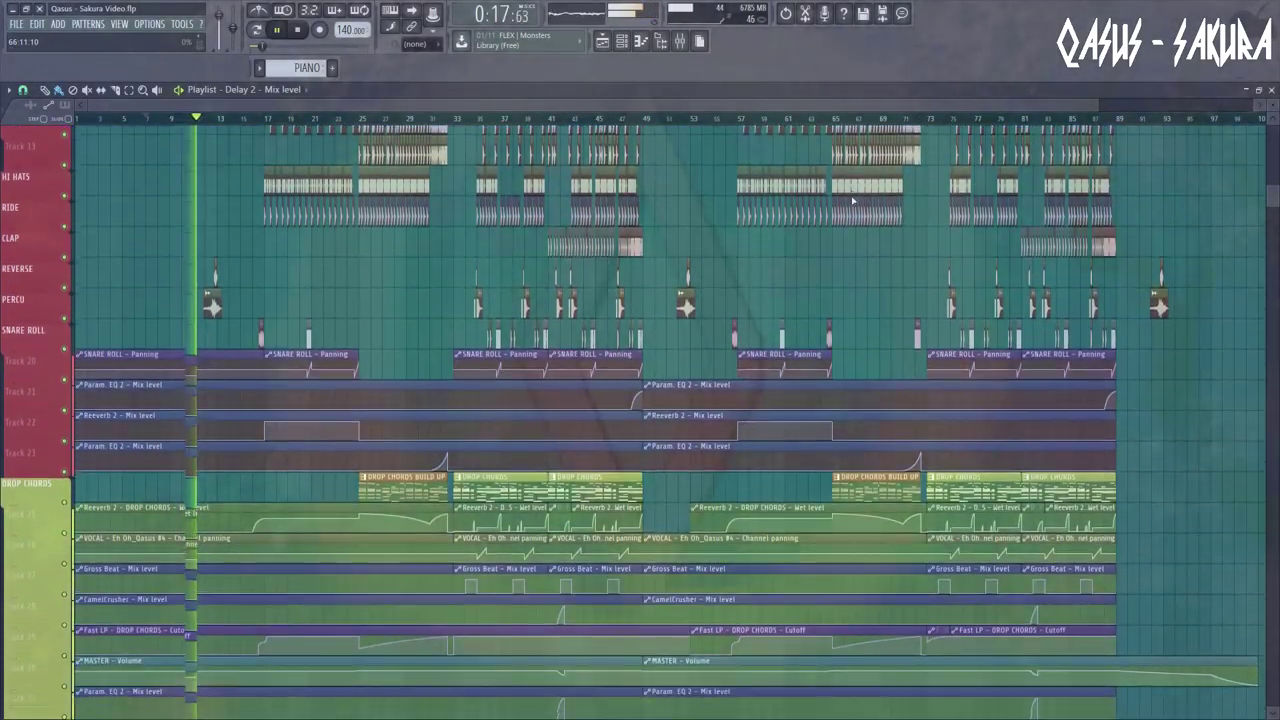
scroll(853, 201, down, 7)
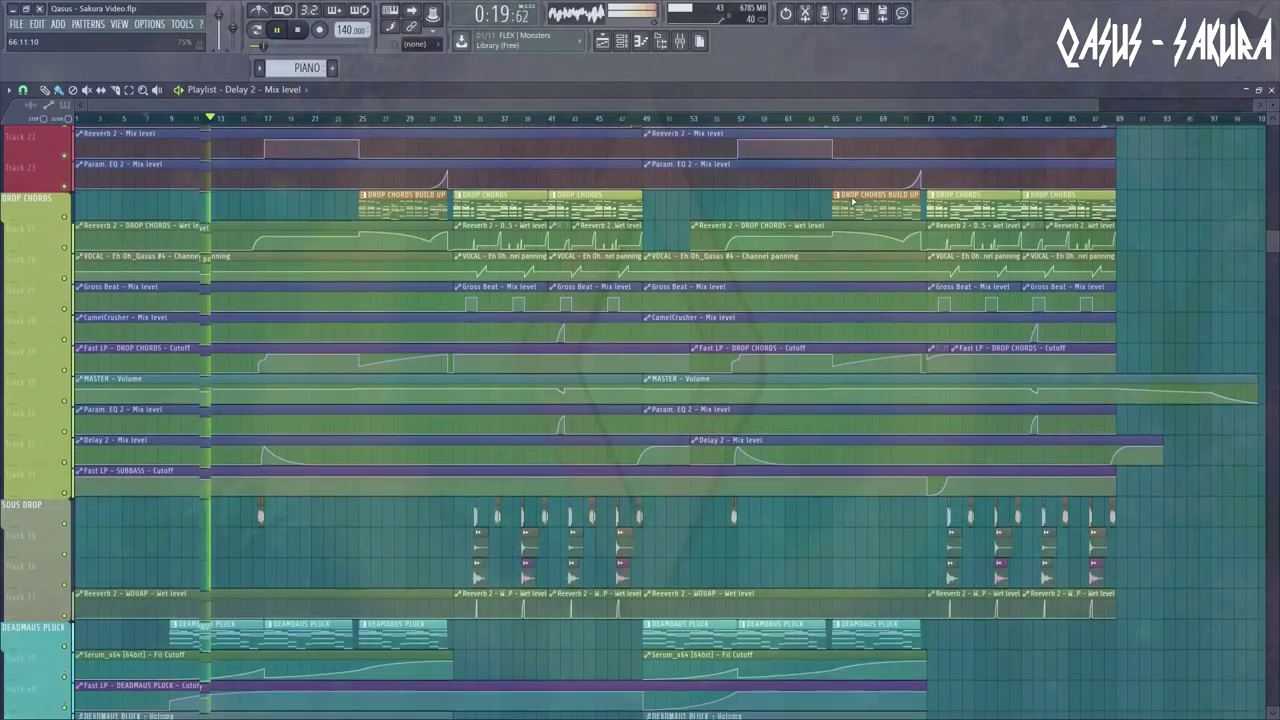
scroll(853, 201, down, 6)
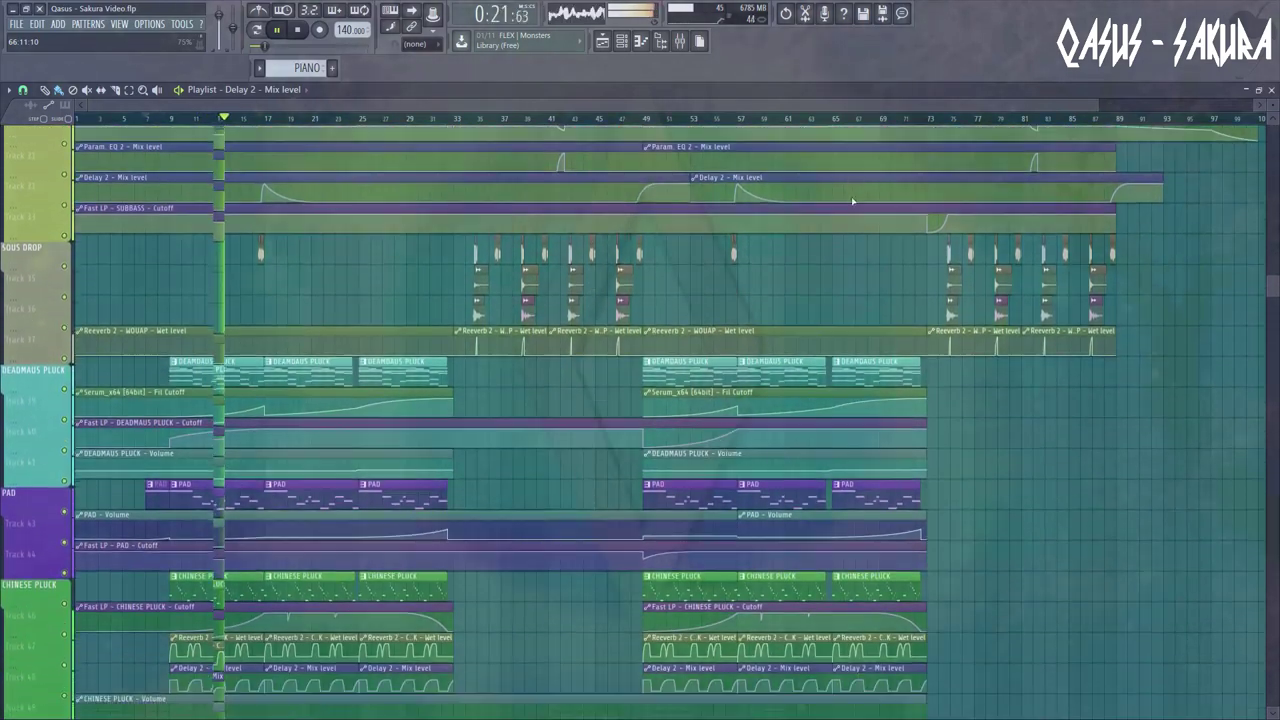
scroll(853, 201, down, 6)
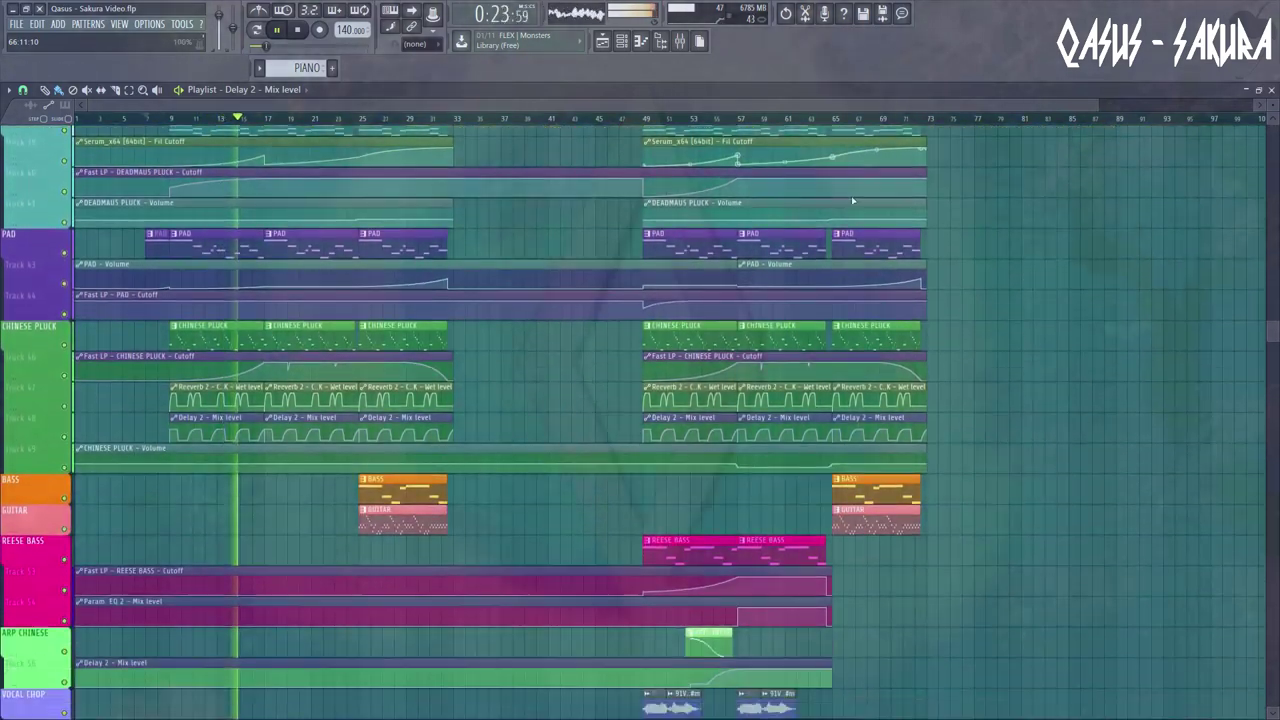
scroll(852, 200, down, 10)
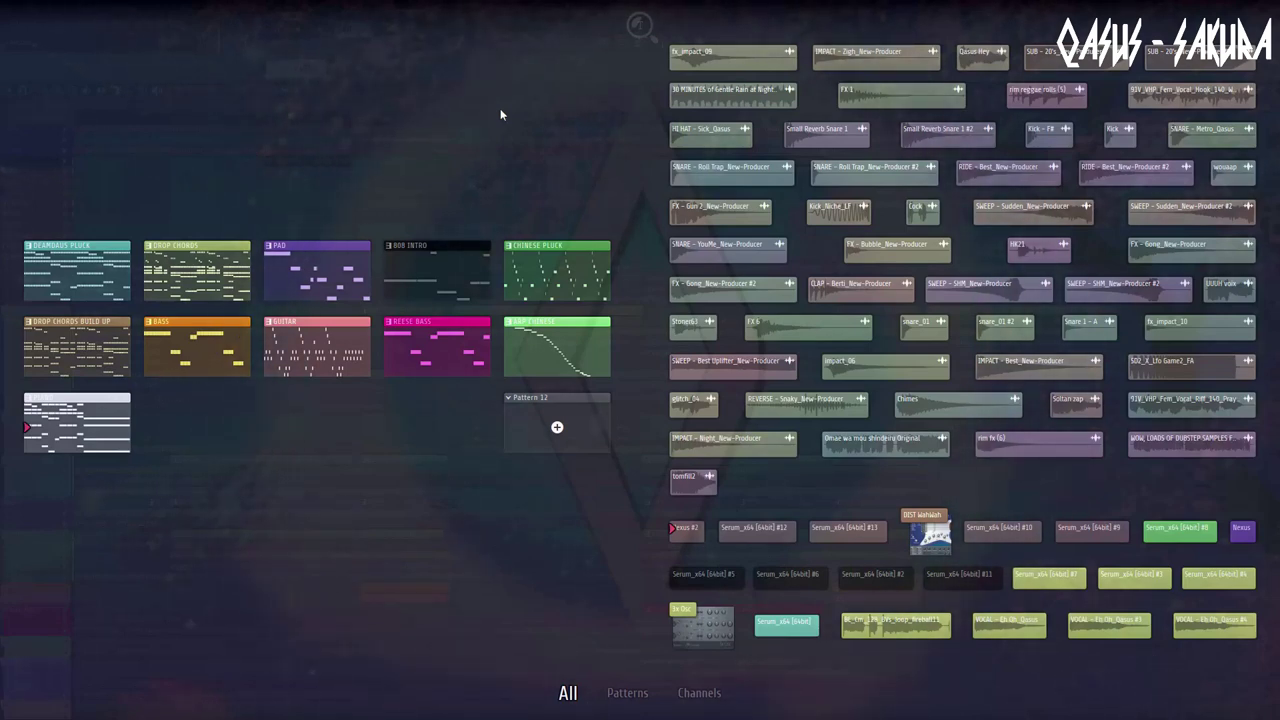
Review the project picker's Patterns, Channels and All views and return to the playlist.
click(627, 693)
click(700, 695)
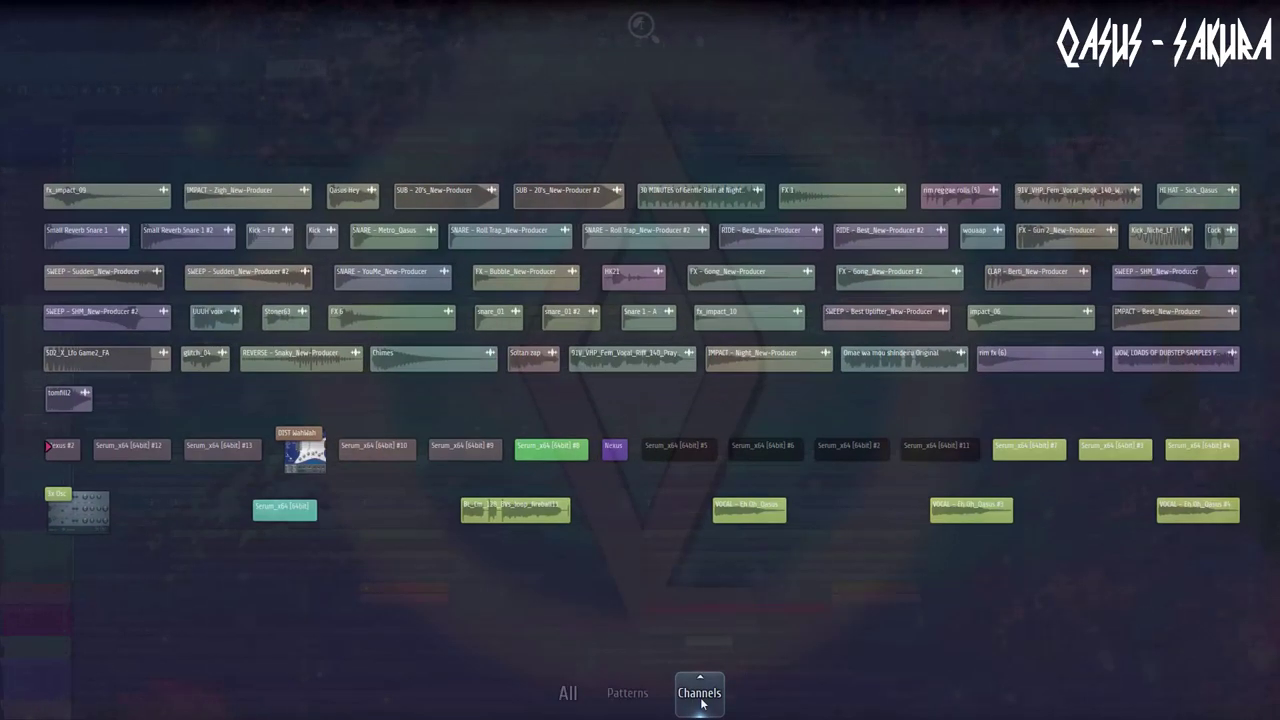
click(628, 693)
click(568, 693)
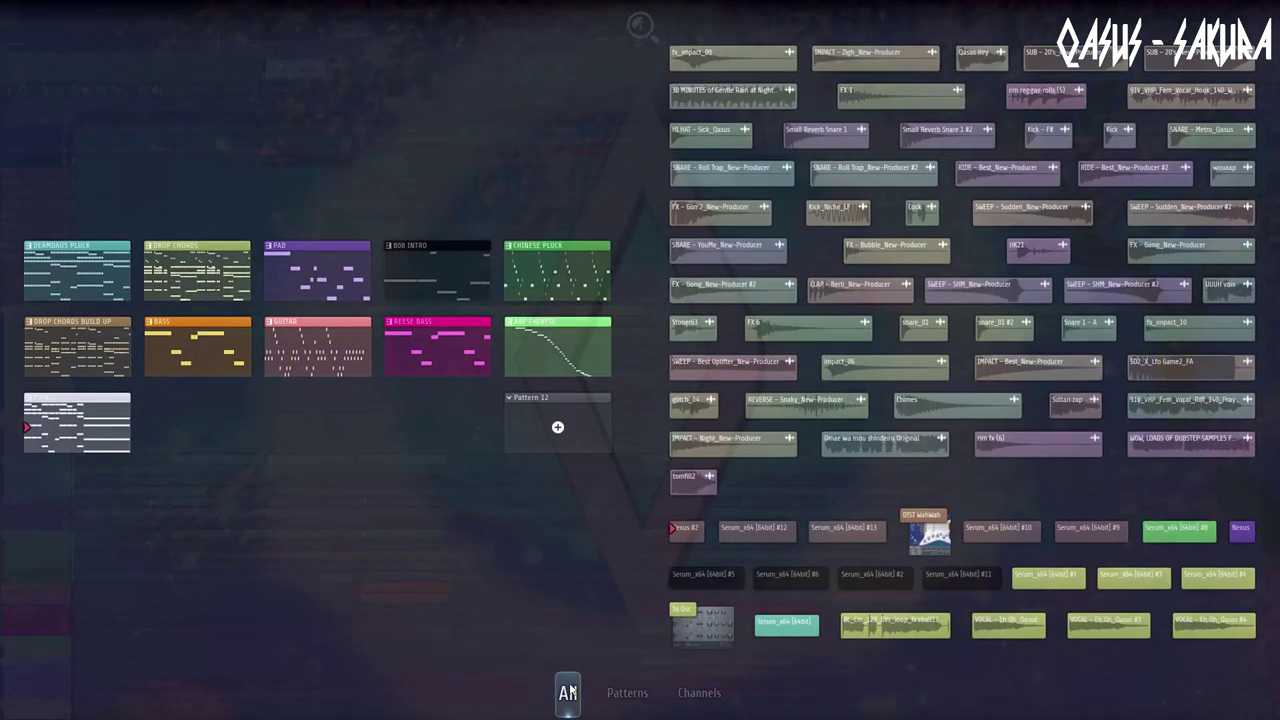
click(527, 594)
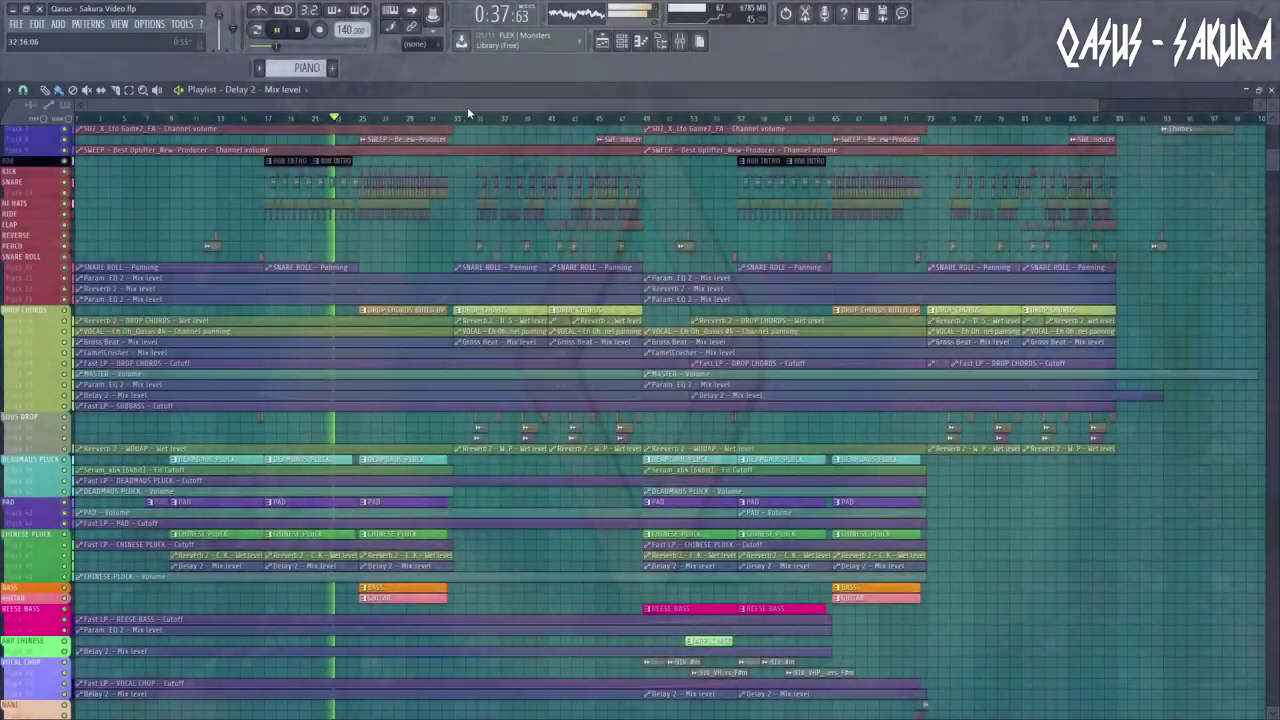
Show the channel rack and select the GUITAR pattern.
scroll(467, 106, up, 3)
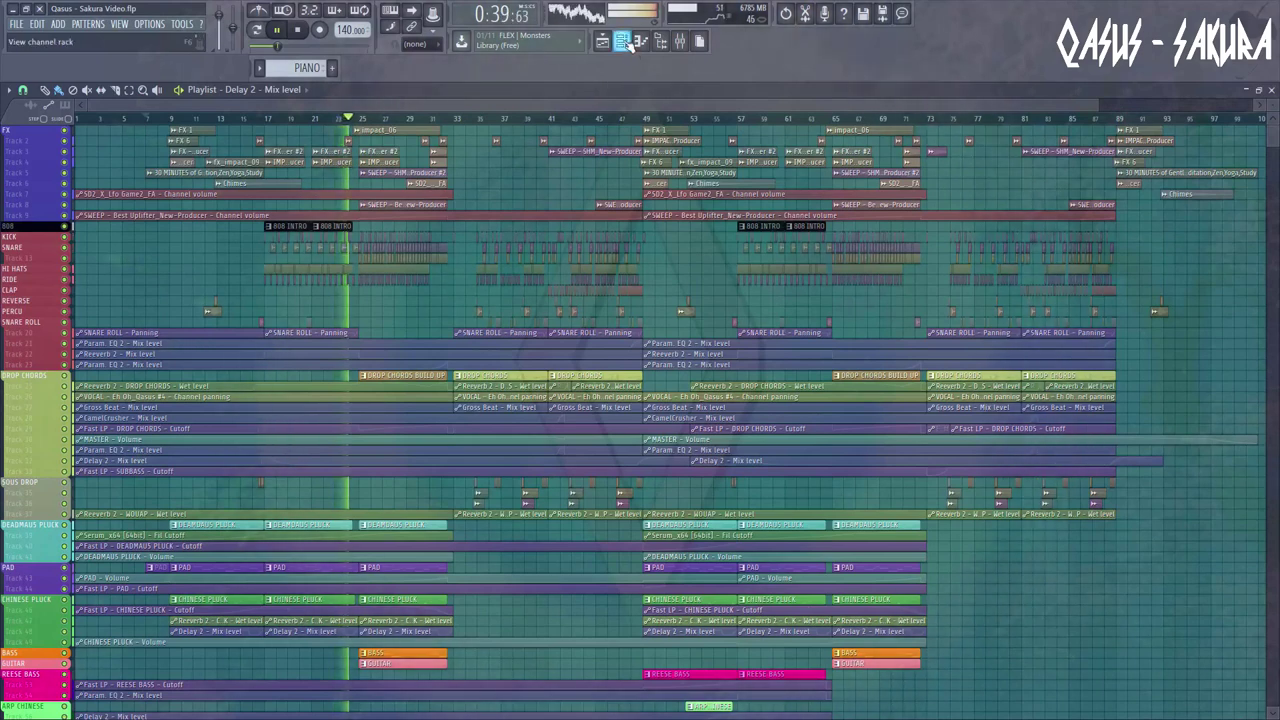
click(628, 44)
click(259, 67)
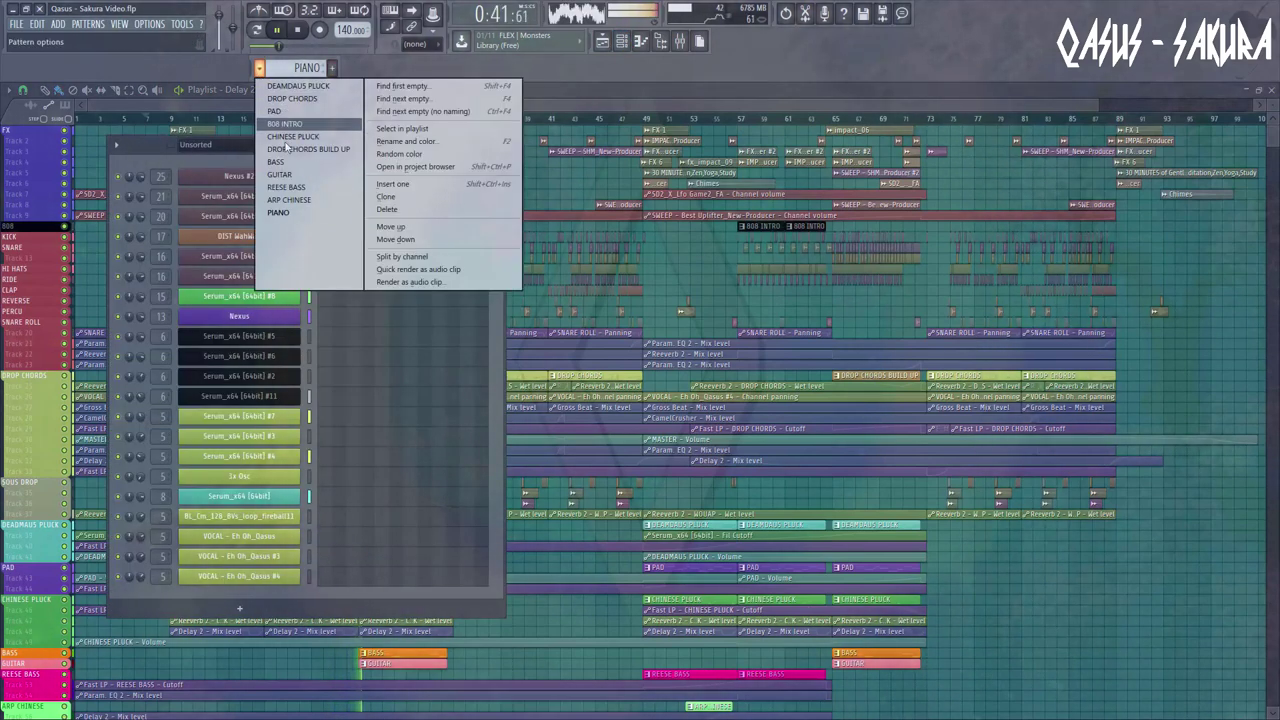
click(280, 175)
click(389, 240)
key(Escape)
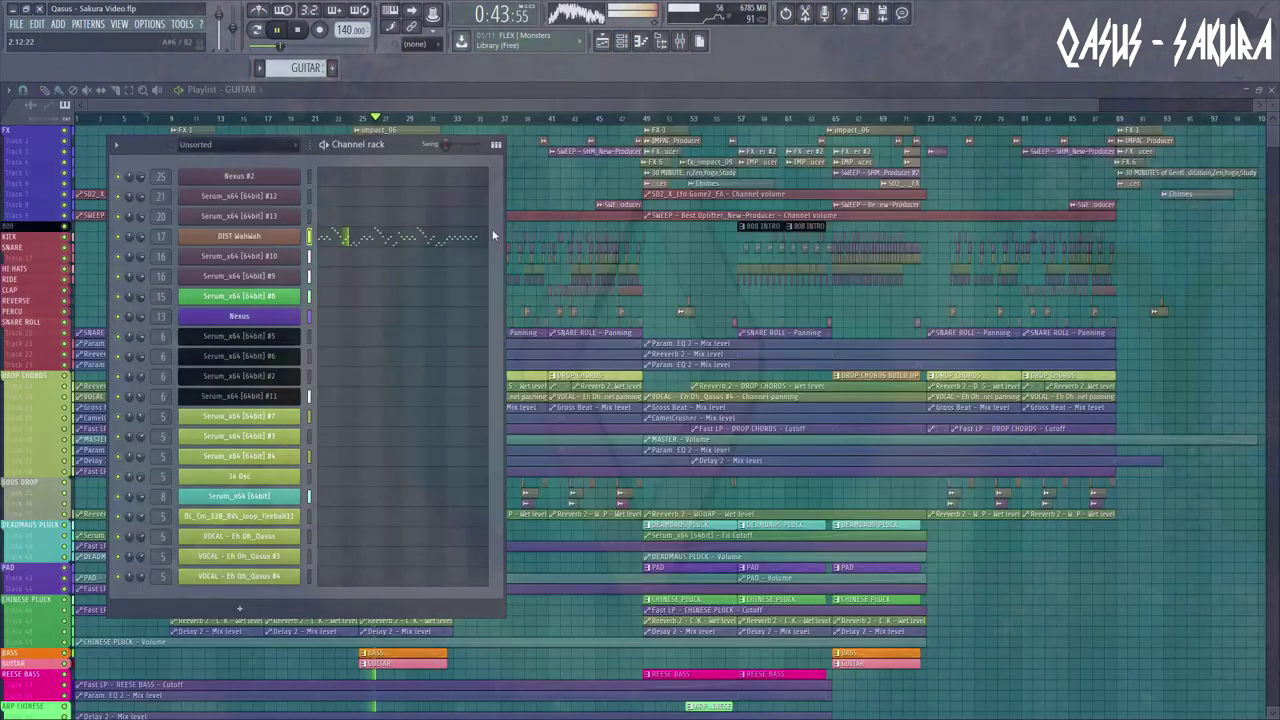
Examine the DIST WahWah notes in the piano roll, closing it and the channel rack when done.
click(475, 237)
ctrl+right_click(560, 218)
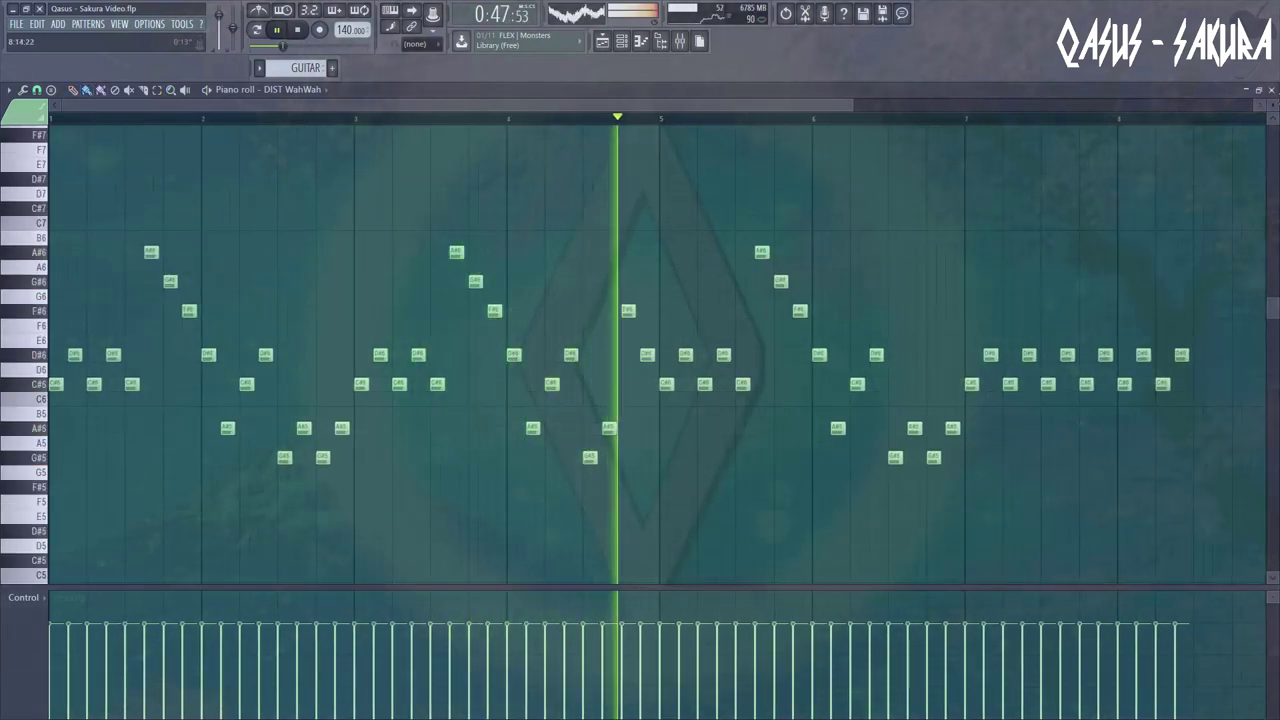
click(1271, 90)
click(491, 143)
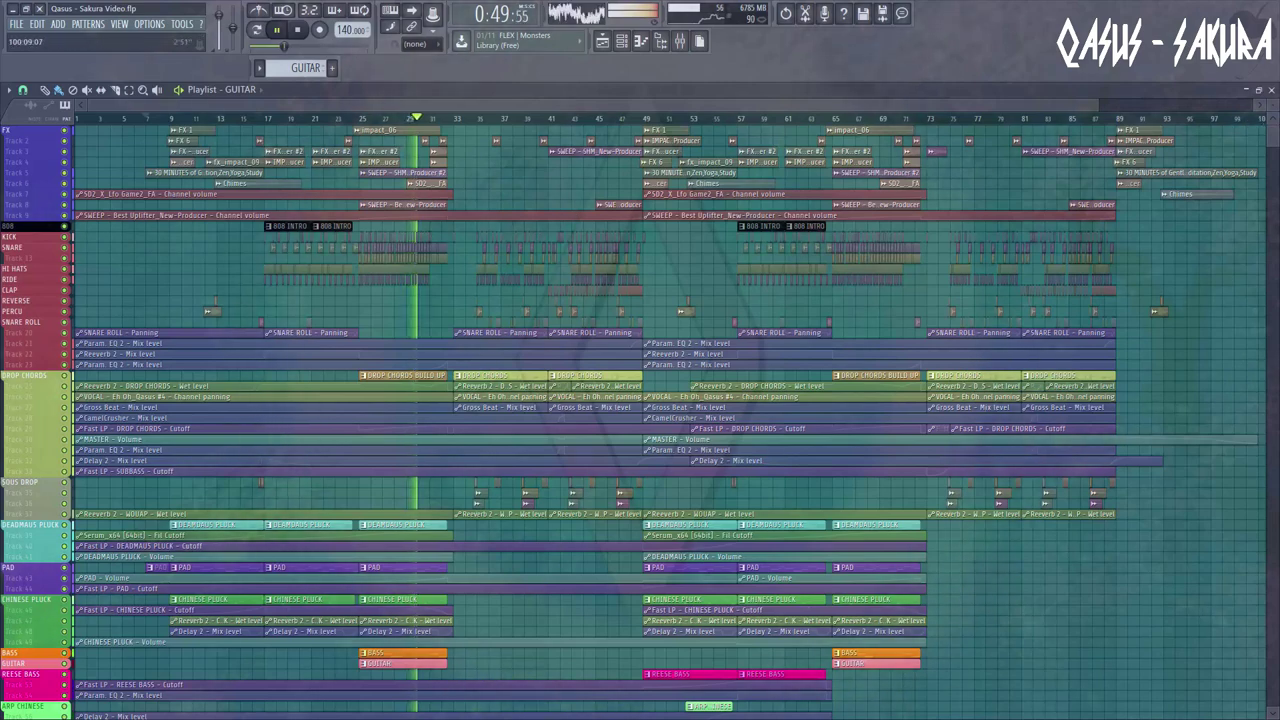
Examine the drum and drop chord tracks around bars 33 to 49 up close, returning to the full arrangement.
drag(1273, 118, 1273, 150)
drag(424, 350, 695, 662)
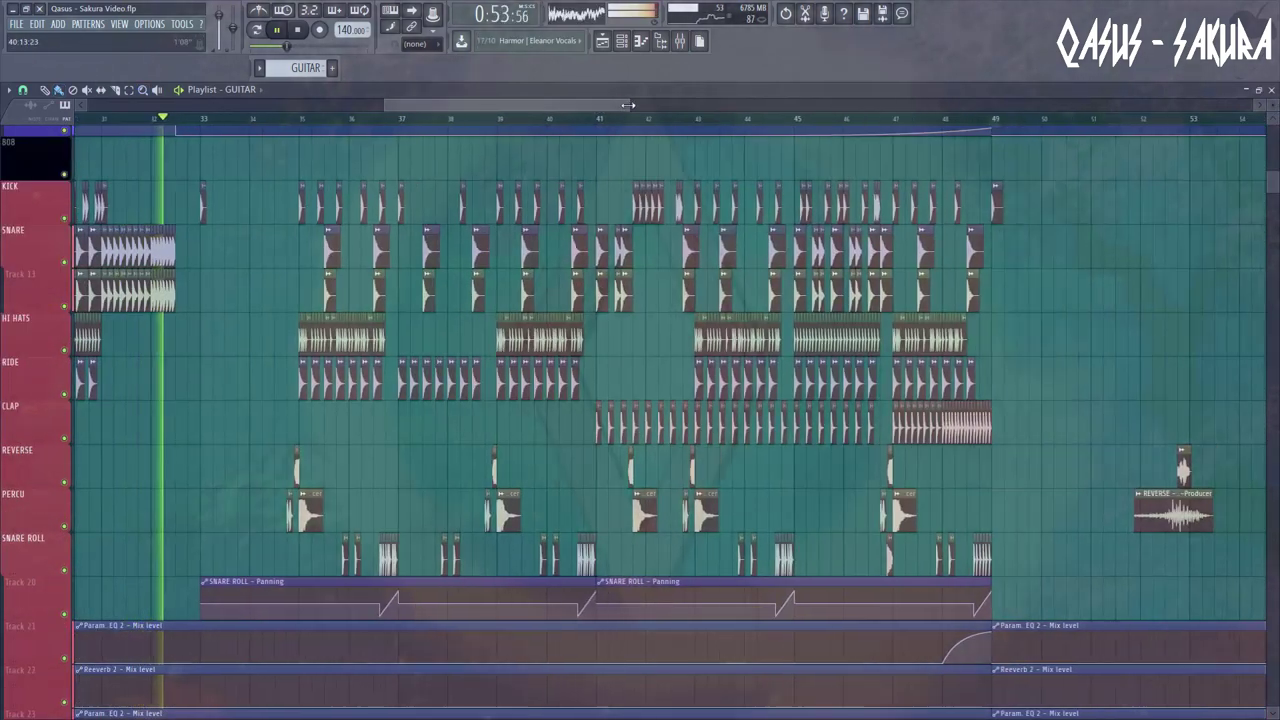
mouse_move(628, 105)
mouse_down()
mouse_move(678, 103)
mouse_move(652, 105)
mouse_up()
drag(1274, 104, 1274, 89)
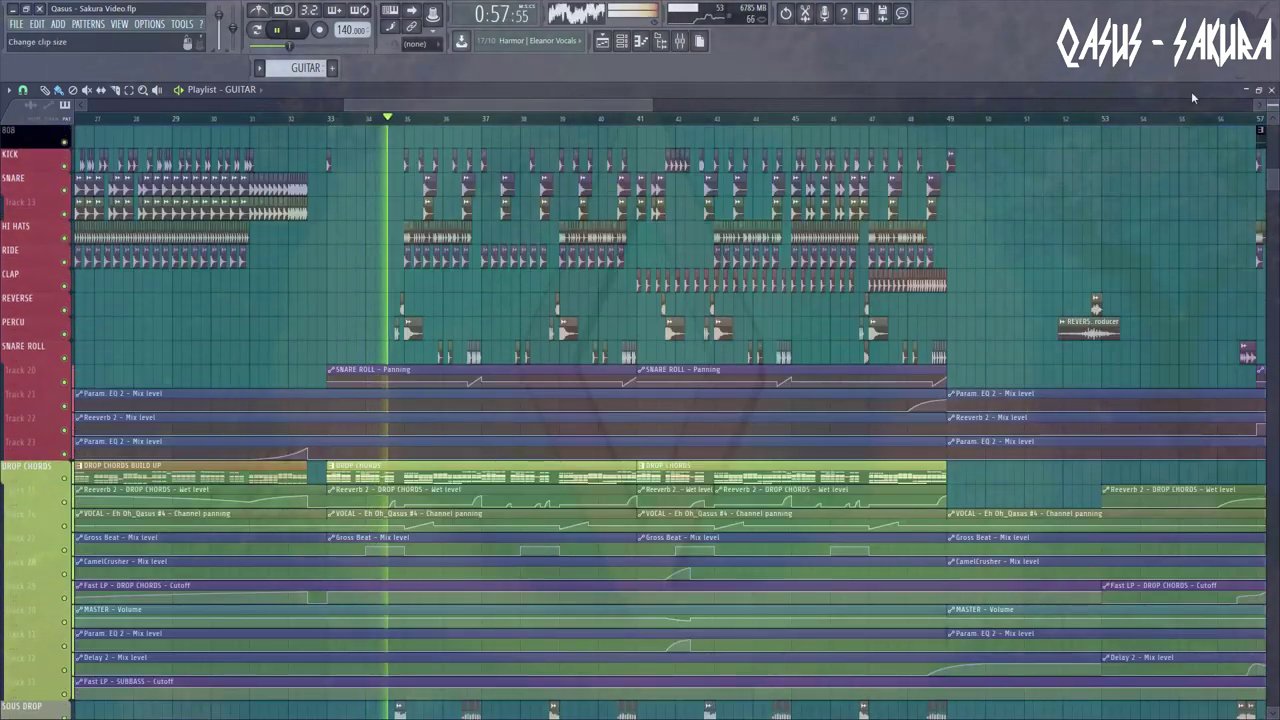
drag(622, 105, 700, 116)
ctrl+right_click(736, 152)
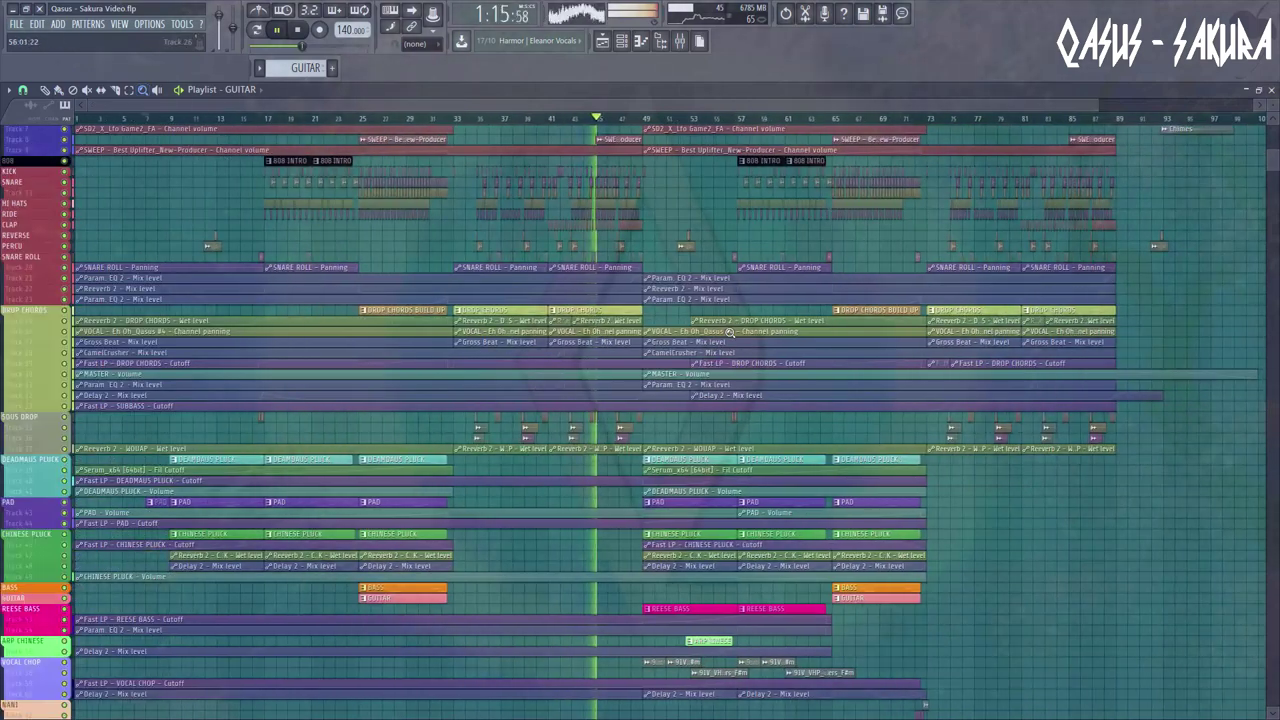
scroll(728, 332, up, 3)
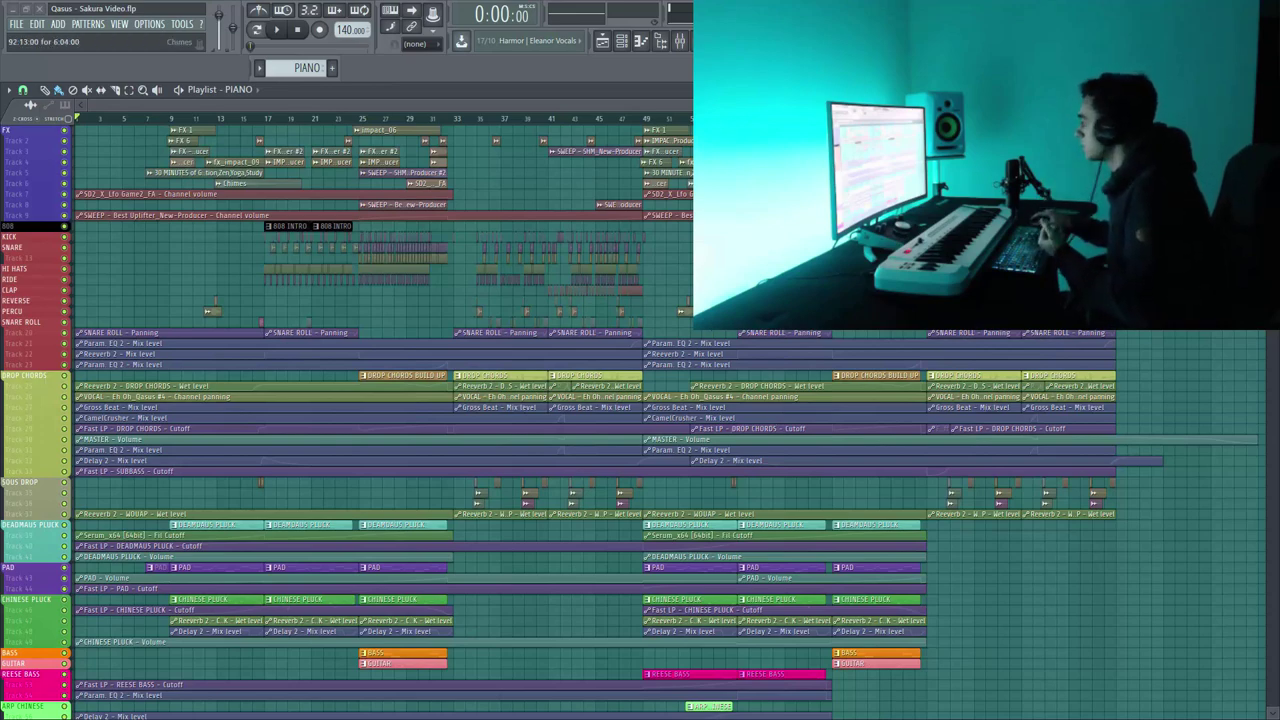
Solo the DEADMAUS PLUCK track together with its Fil Cutoff, Fast LP Cutoff and Volume automation tracks.
drag(1272, 105, 1272, 86)
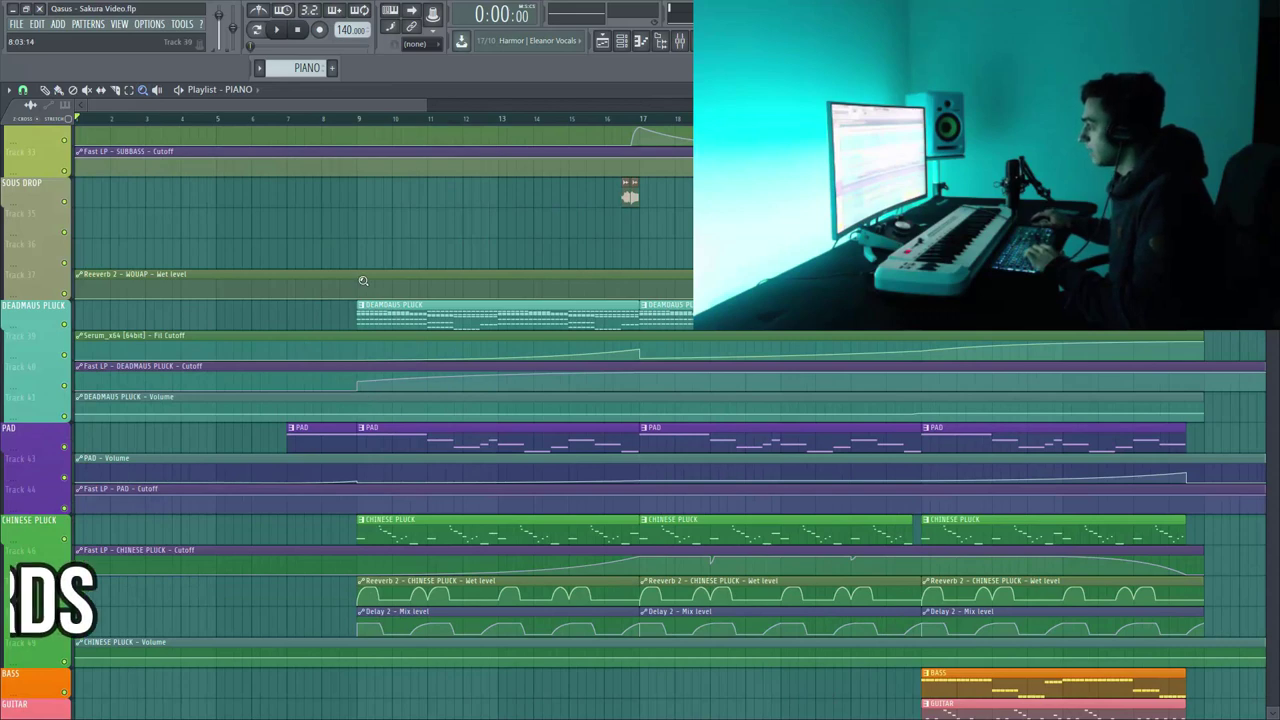
drag(425, 100, 533, 104)
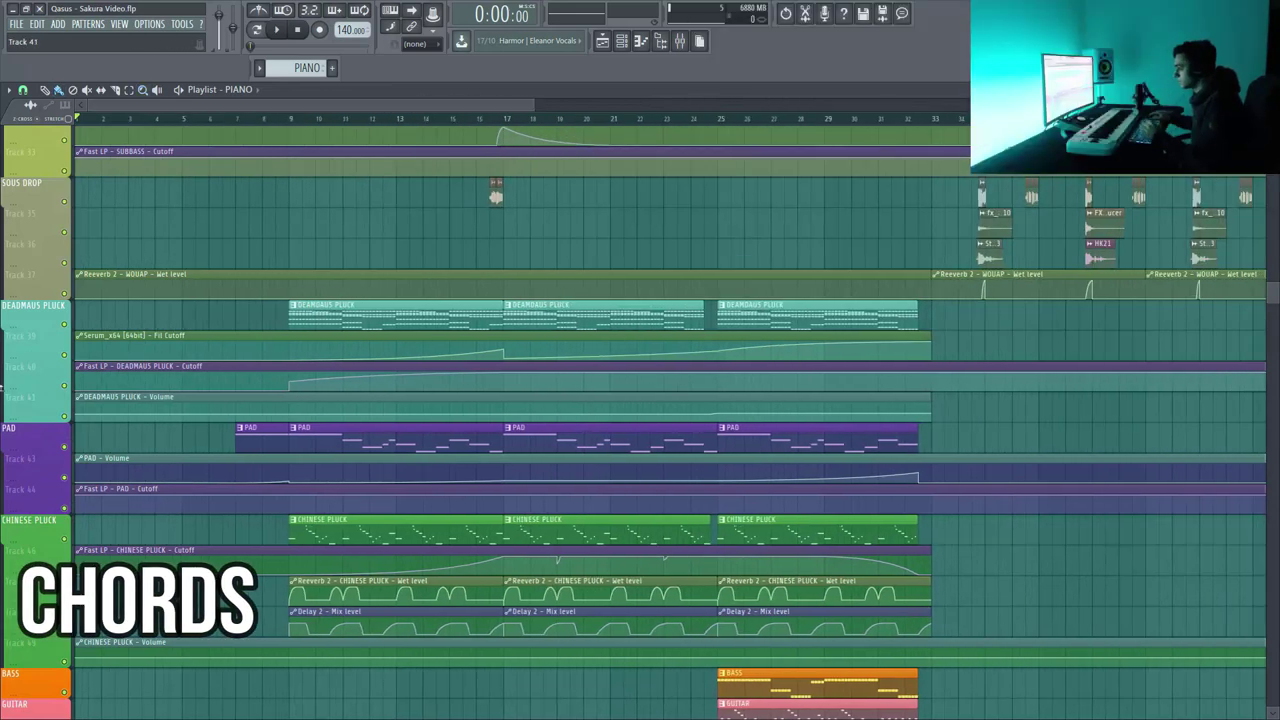
right_click(66, 326)
click(66, 356)
click(66, 387)
click(66, 417)
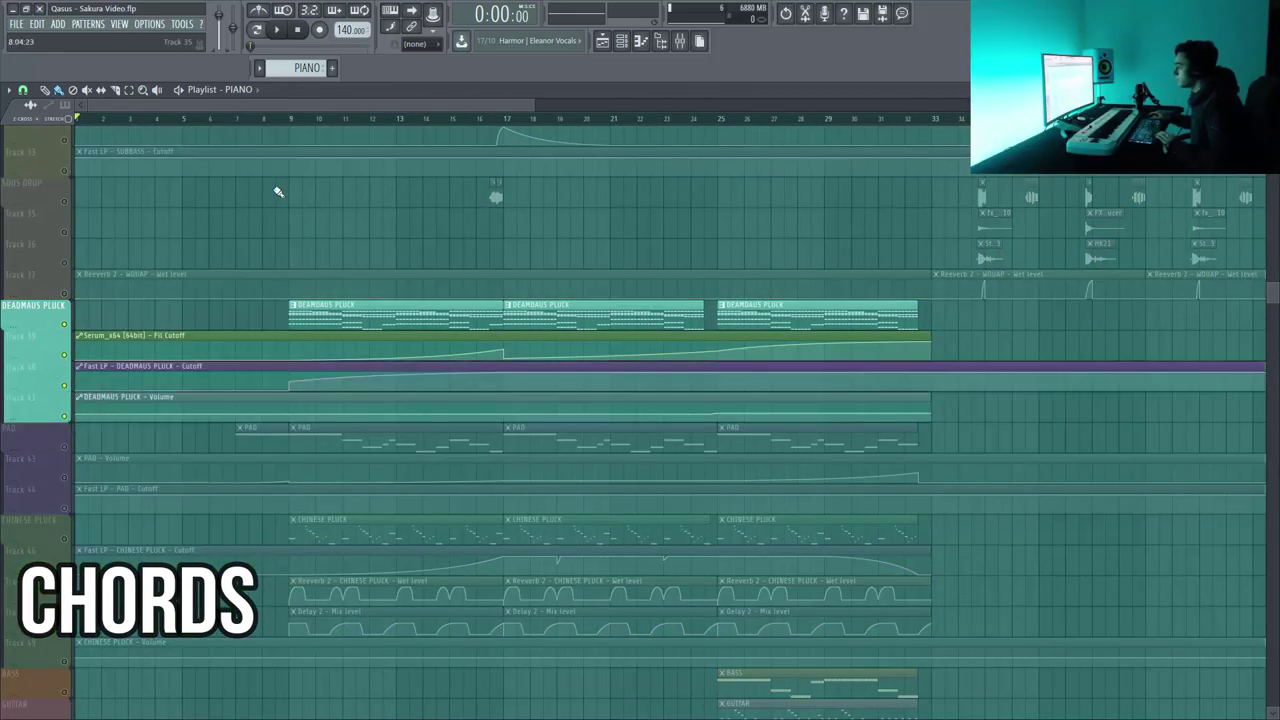
Play the soloed DEADMAUS PLUCK part from bar 9 while viewing its clips and automation, and stop playback.
click(292, 119)
drag(522, 104, 495, 105)
key(space)
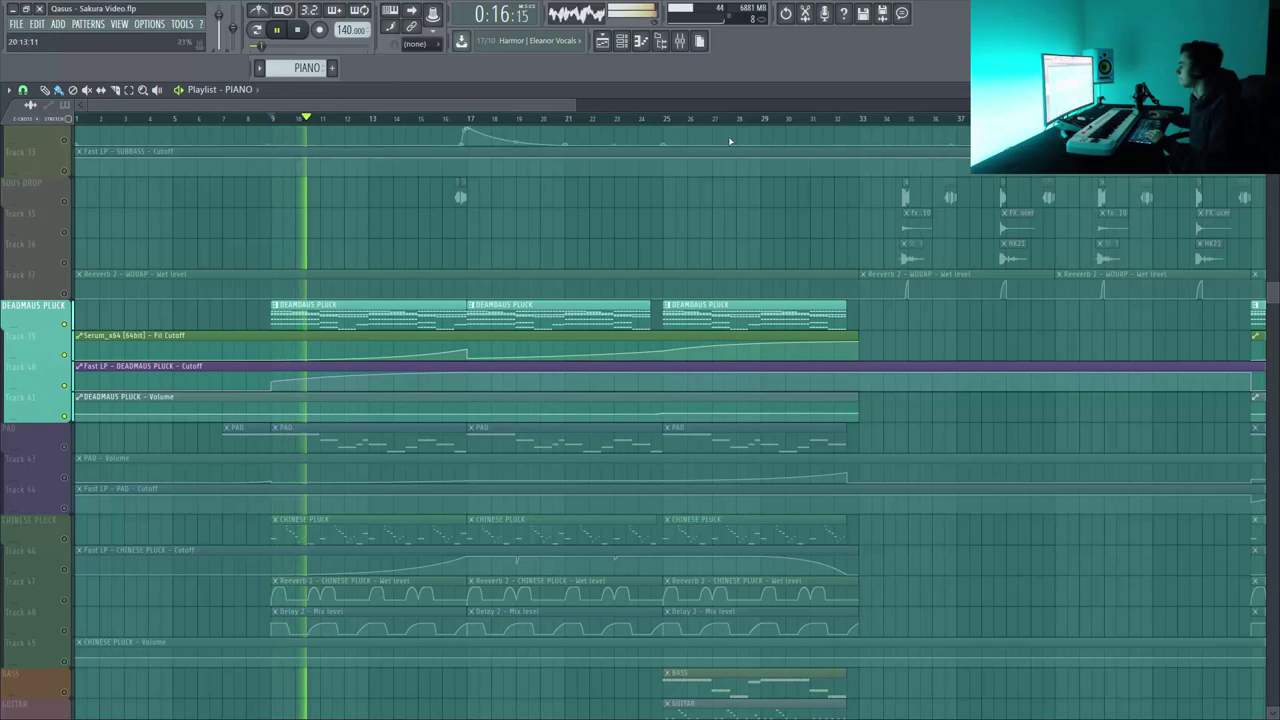
scroll(499, 107, up, 3)
scroll(797, 211, down, 2)
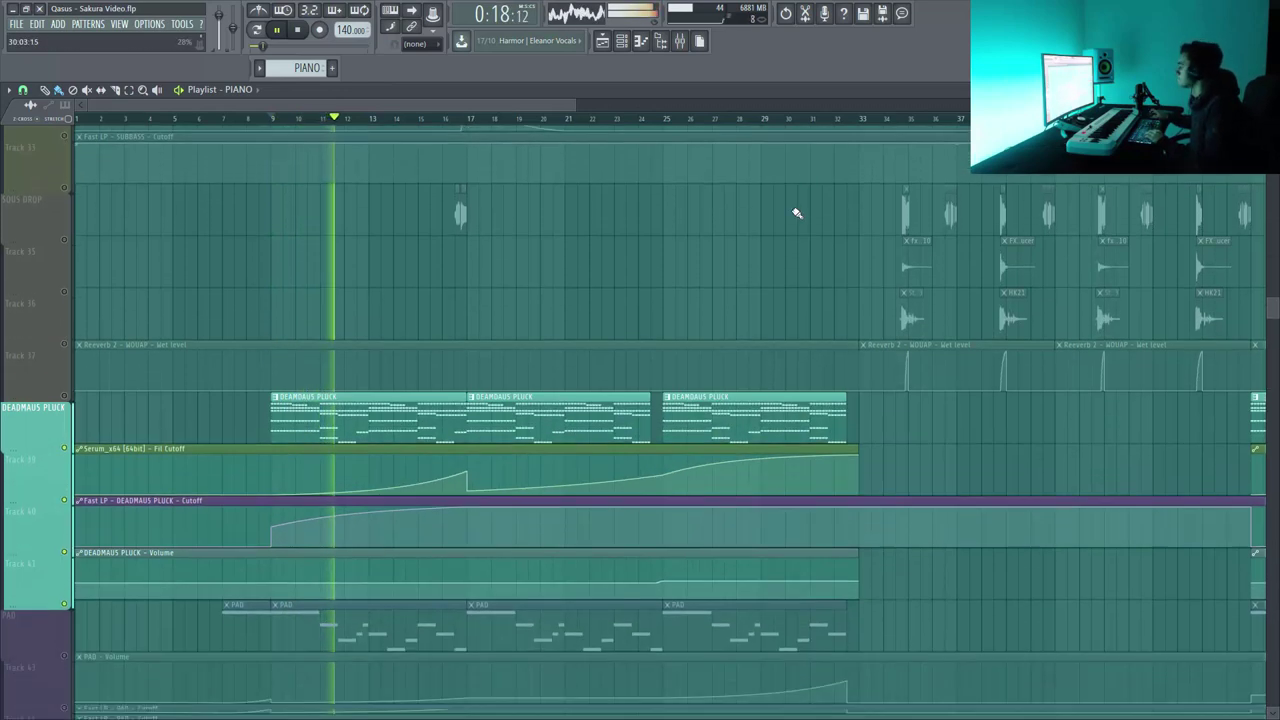
drag(1272, 118, 1272, 112)
scroll(880, 375, up, 1)
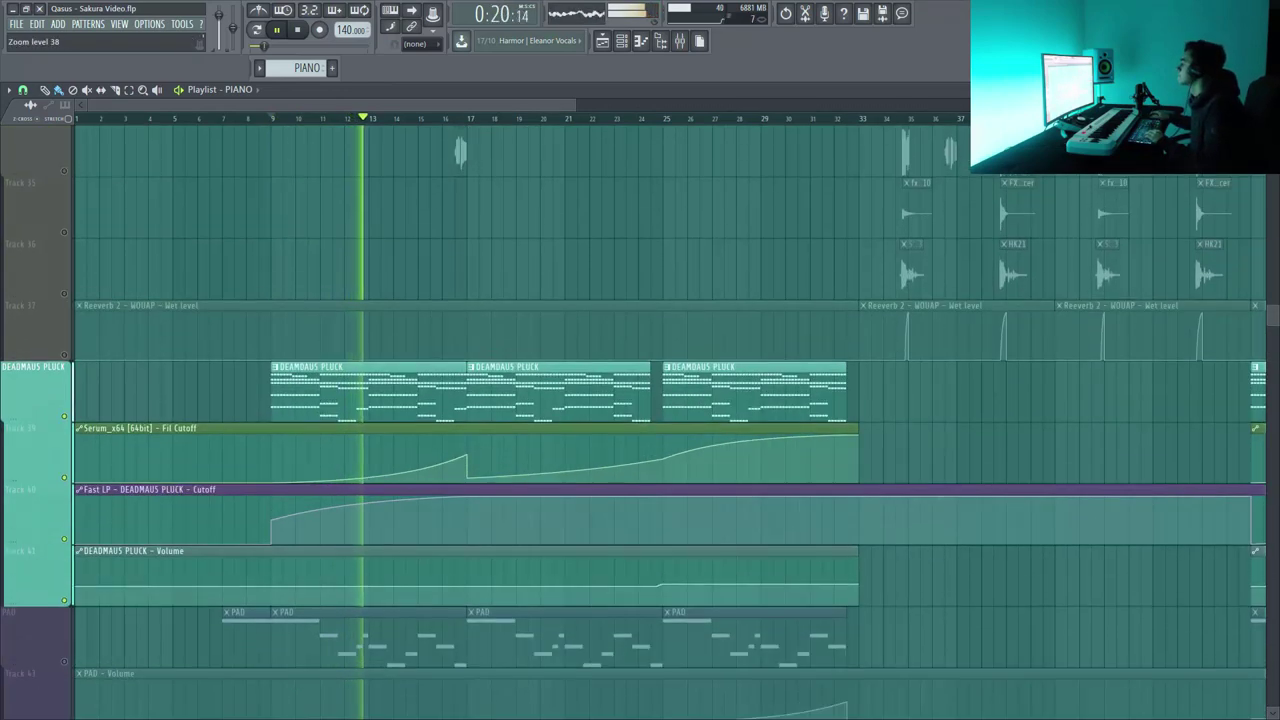
scroll(880, 375, down, 1)
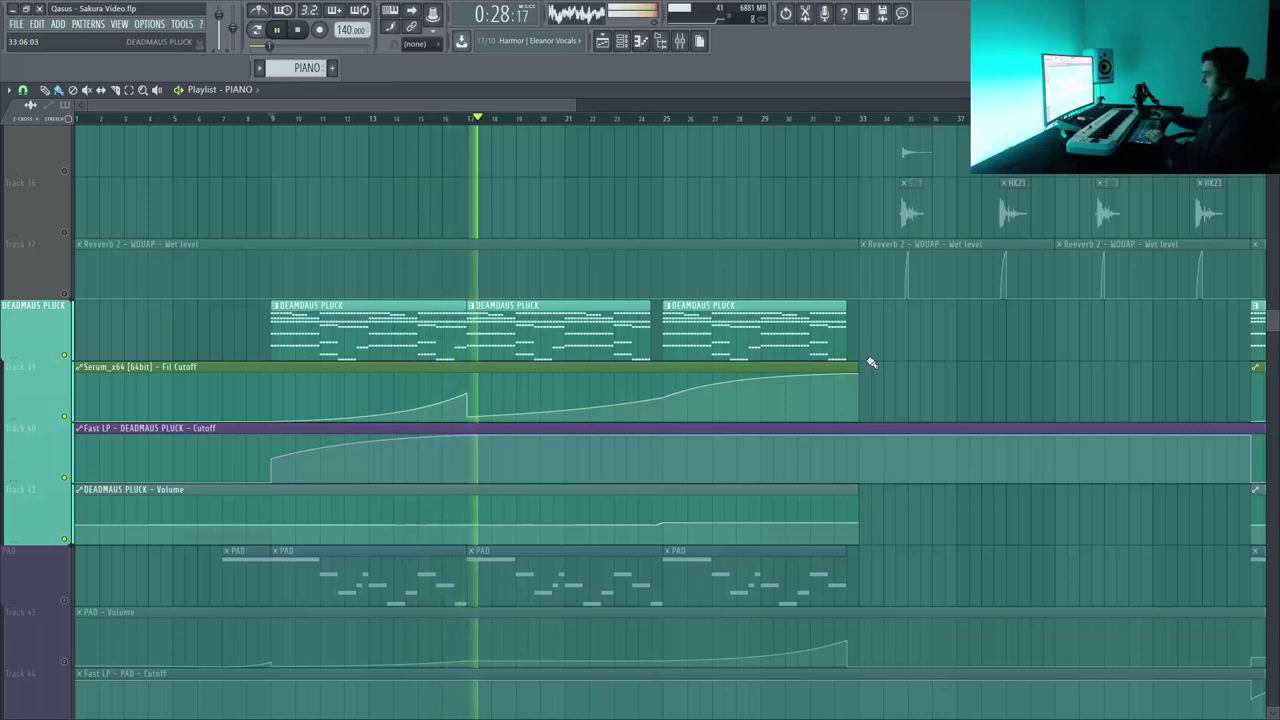
key(space)
Unmute the PAD track and its Volume and Fast LP Cutoff automation tracks.
click(65, 600)
scroll(68, 612, down, 1)
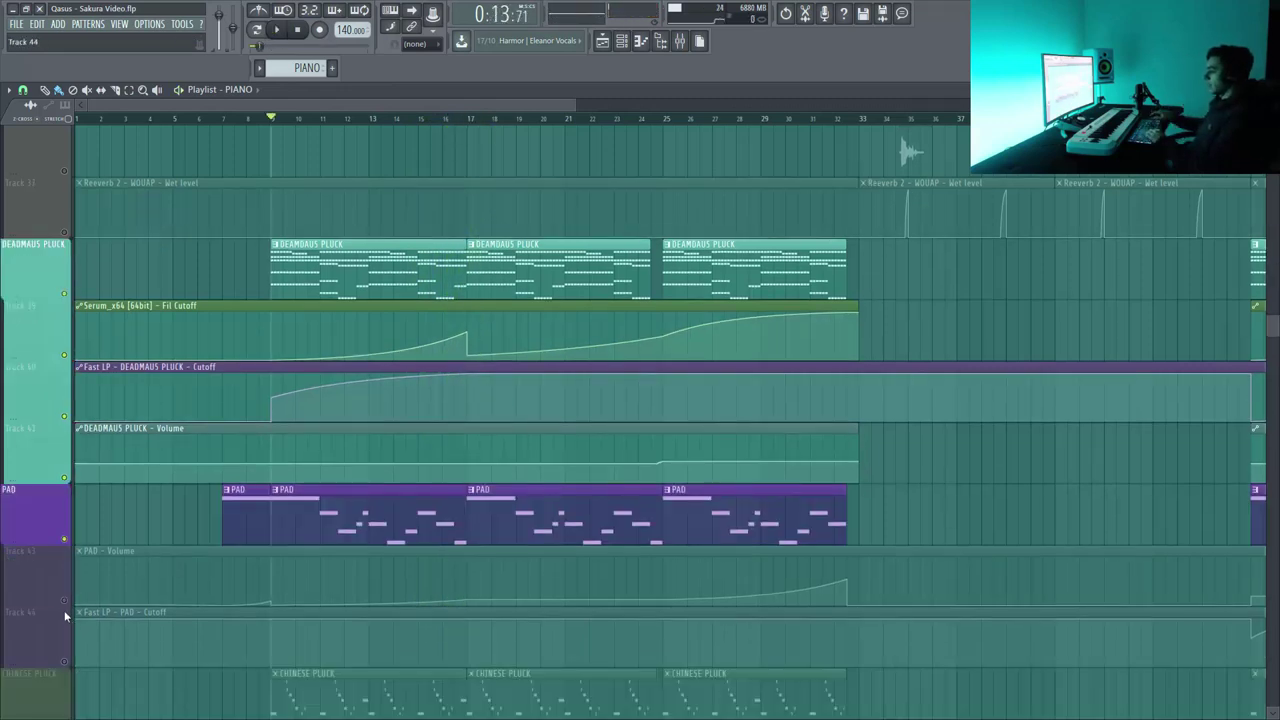
click(64, 601)
click(65, 662)
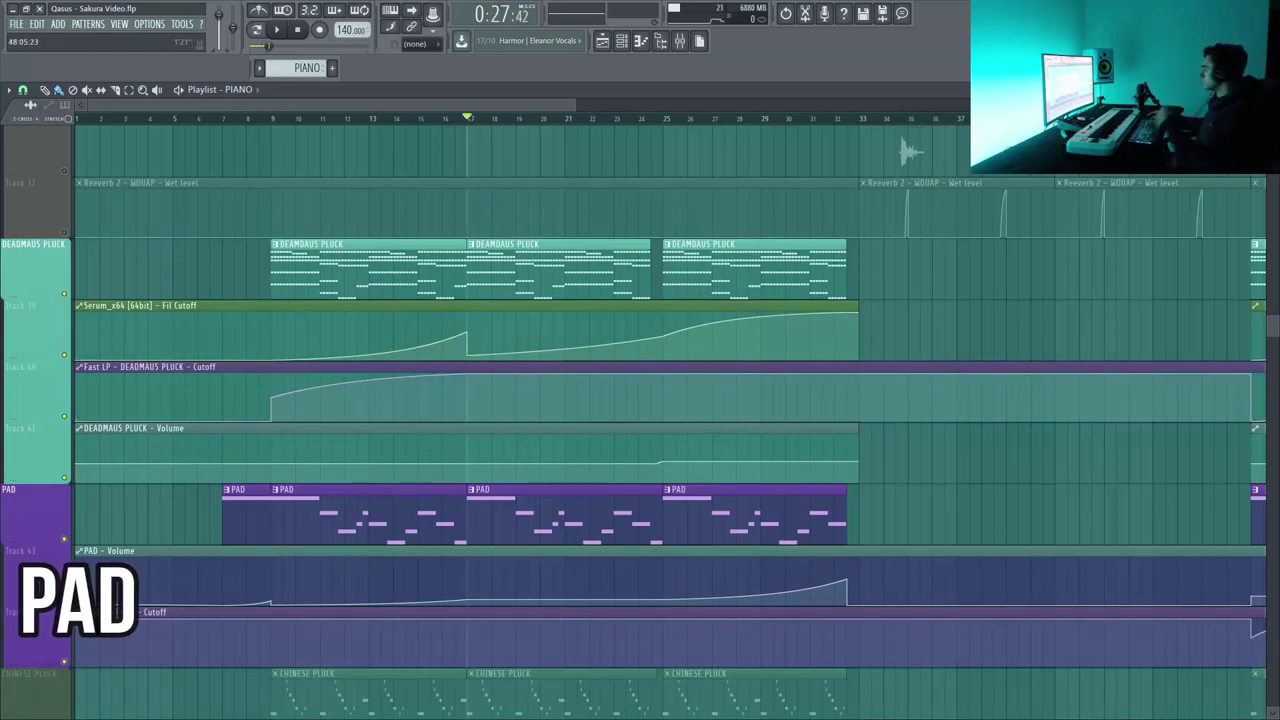
Play from bar 17 with the DEADMAUS PLUCK track muted, viewing the PAD clip's notes in the piano roll.
scroll(1250, 400, down, 1)
key(space)
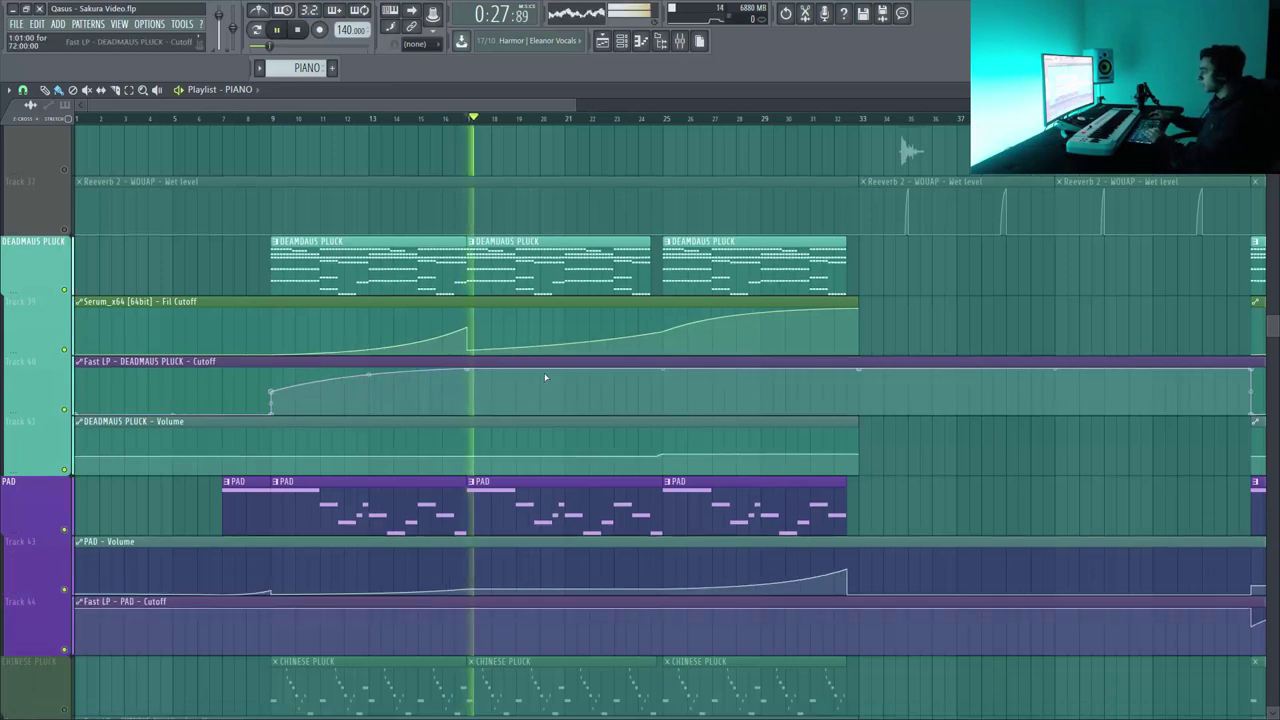
click(64, 290)
double_click(522, 509)
ctrl+right_click(544, 315)
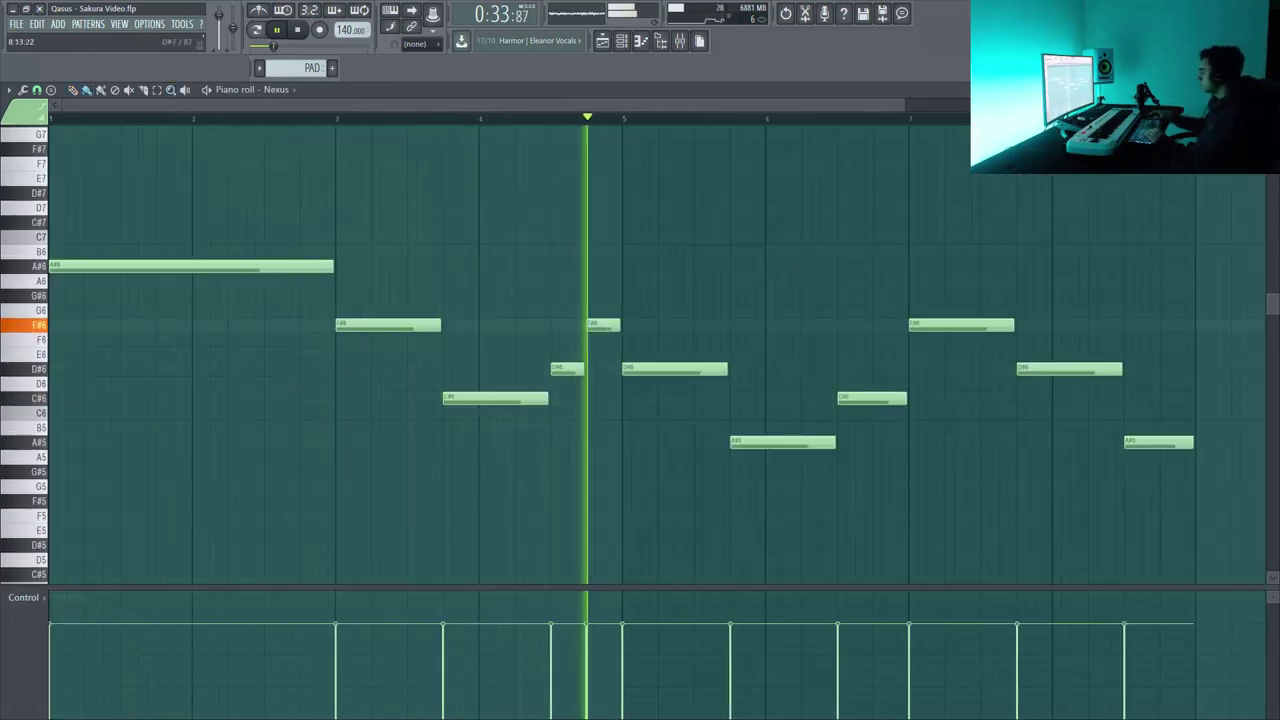
key(space)
click(1271, 90)
key(F6)
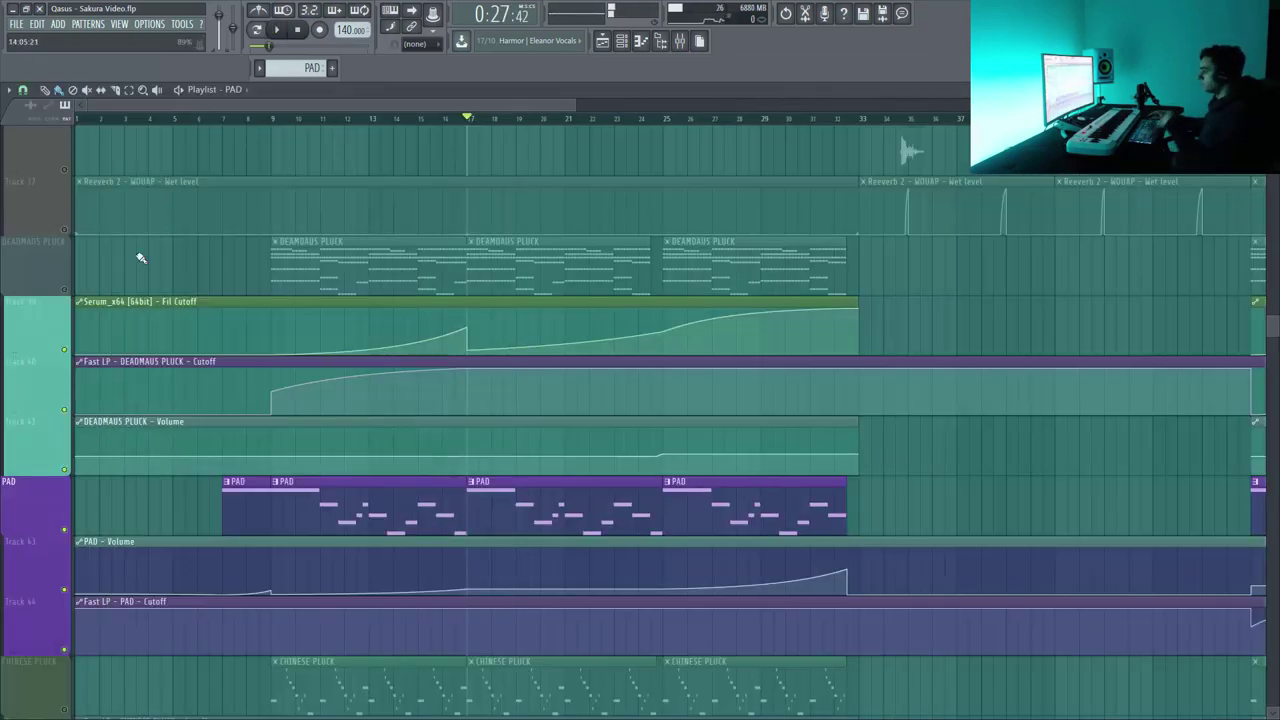
Unmute the DEADMAUS PLUCK track and listen to it together with the pad from bar 17.
click(64, 291)
key(space)
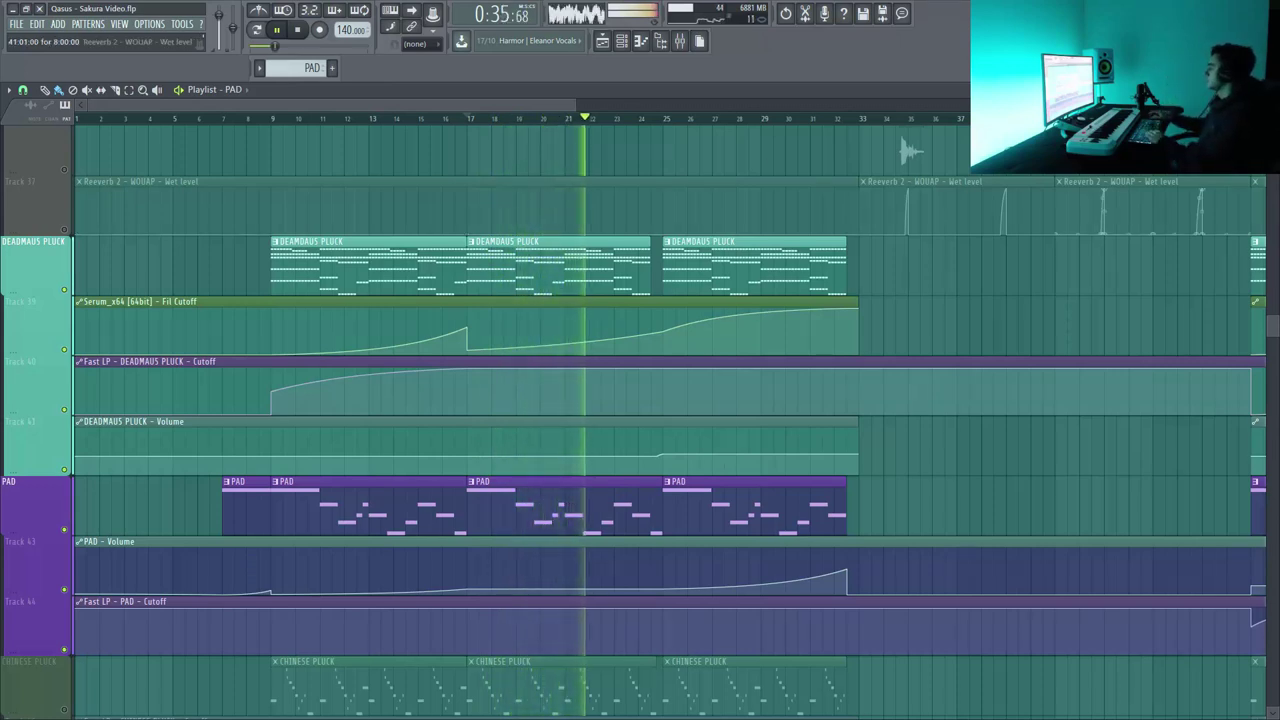
scroll(544, 202, down, 2)
scroll(150, 440, down, 1)
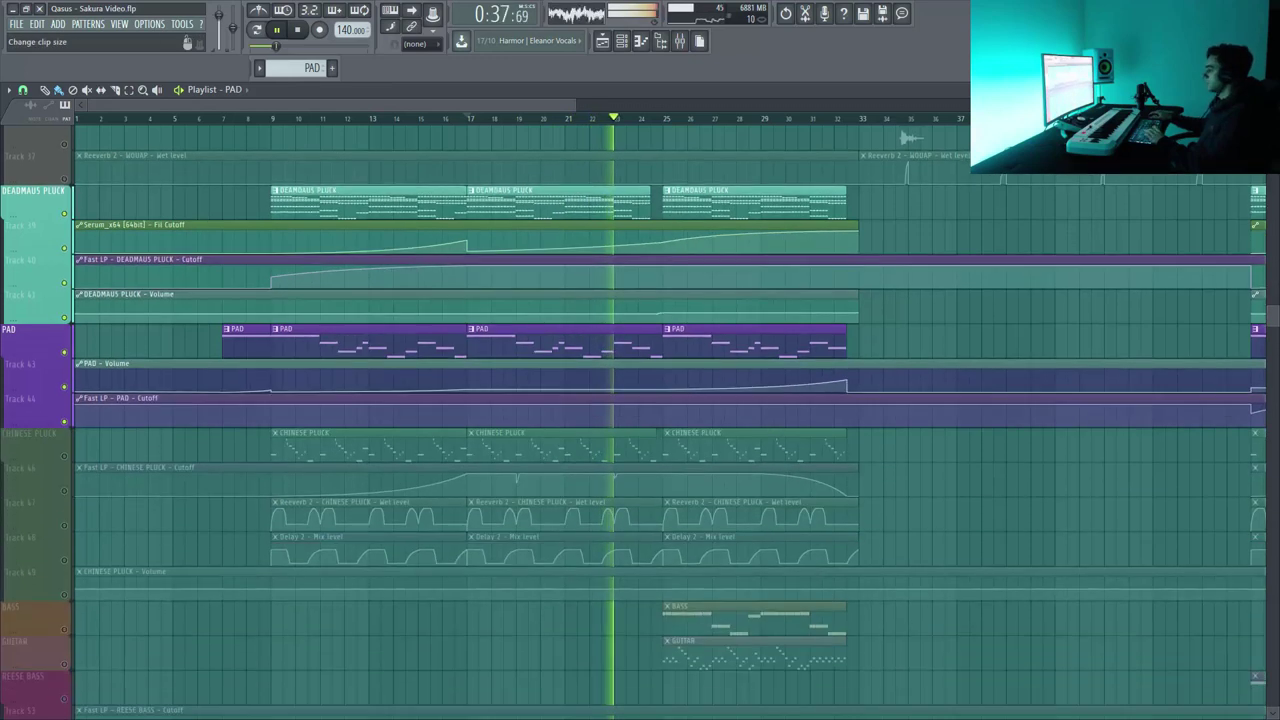
key(space)
Unmute the CHINESE PLUCK track and its Cutoff, Reeverb 2, Delay 2 and Volume automation tracks.
click(64, 456)
click(65, 490)
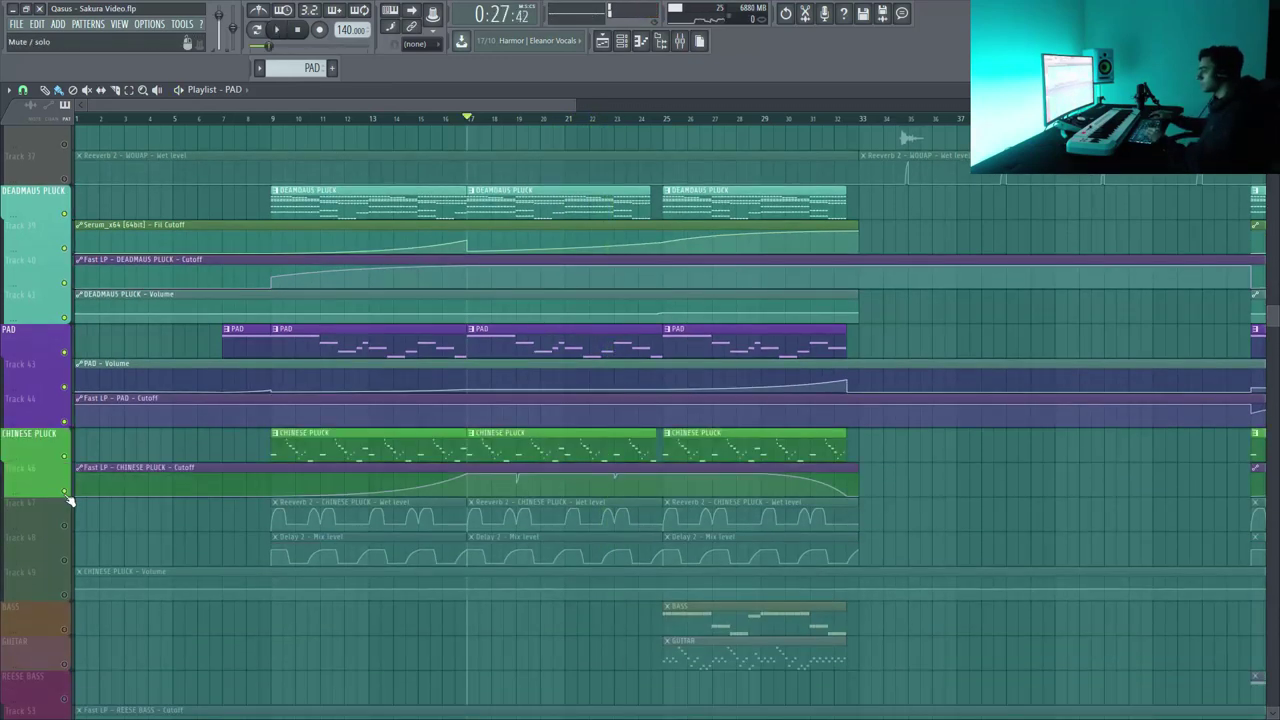
click(64, 525)
click(64, 559)
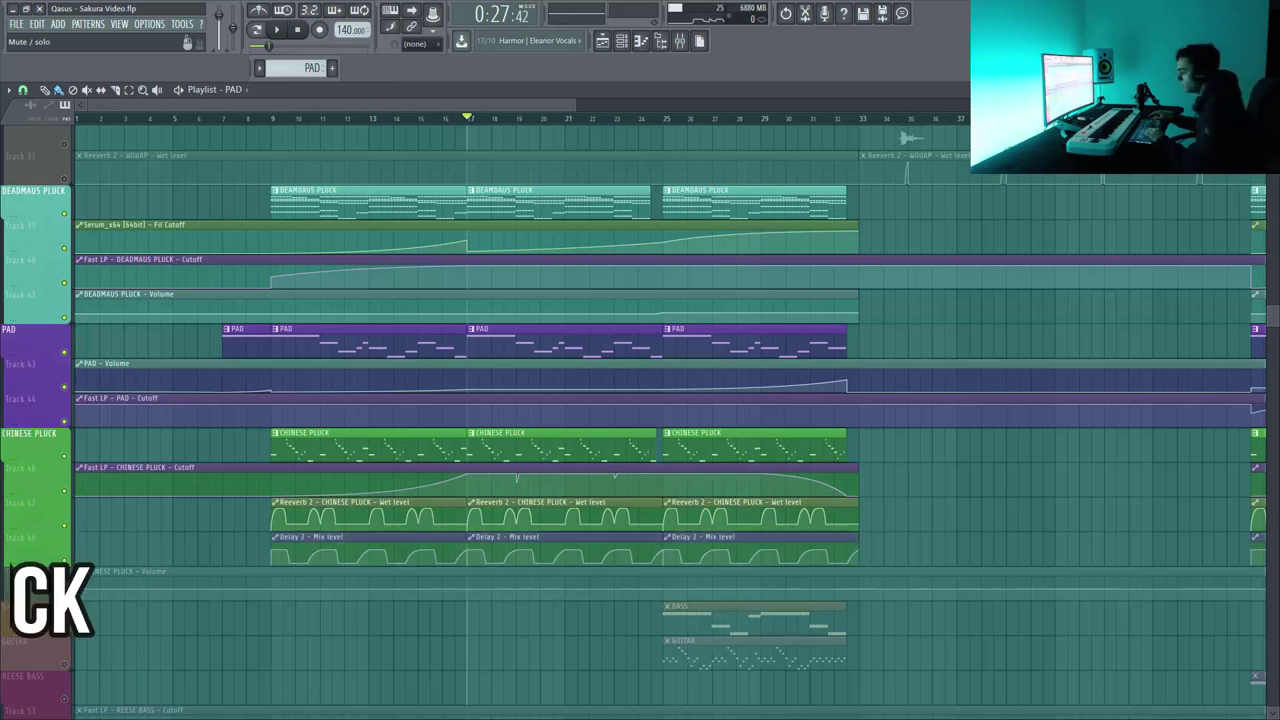
Mute the PAD and DEADMAUS PLUCK tracks and play the CHINESE PLUCK on its own.
click(65, 353)
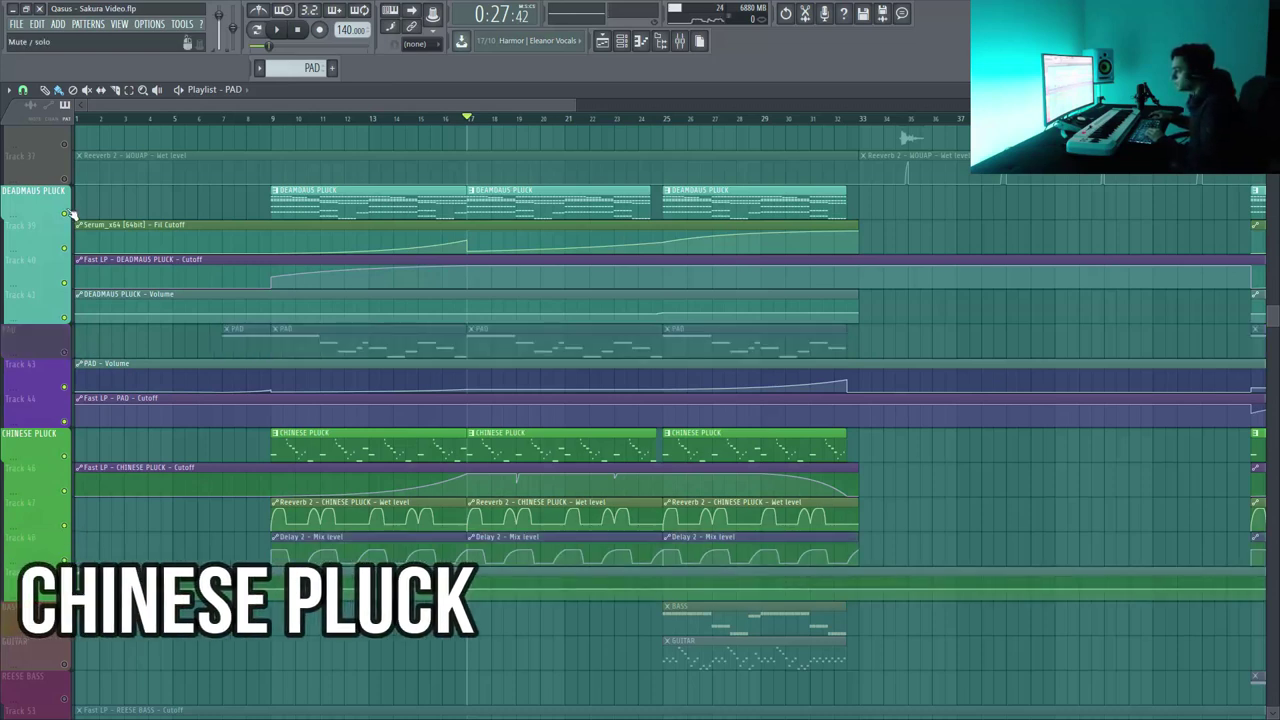
click(64, 213)
key(space)
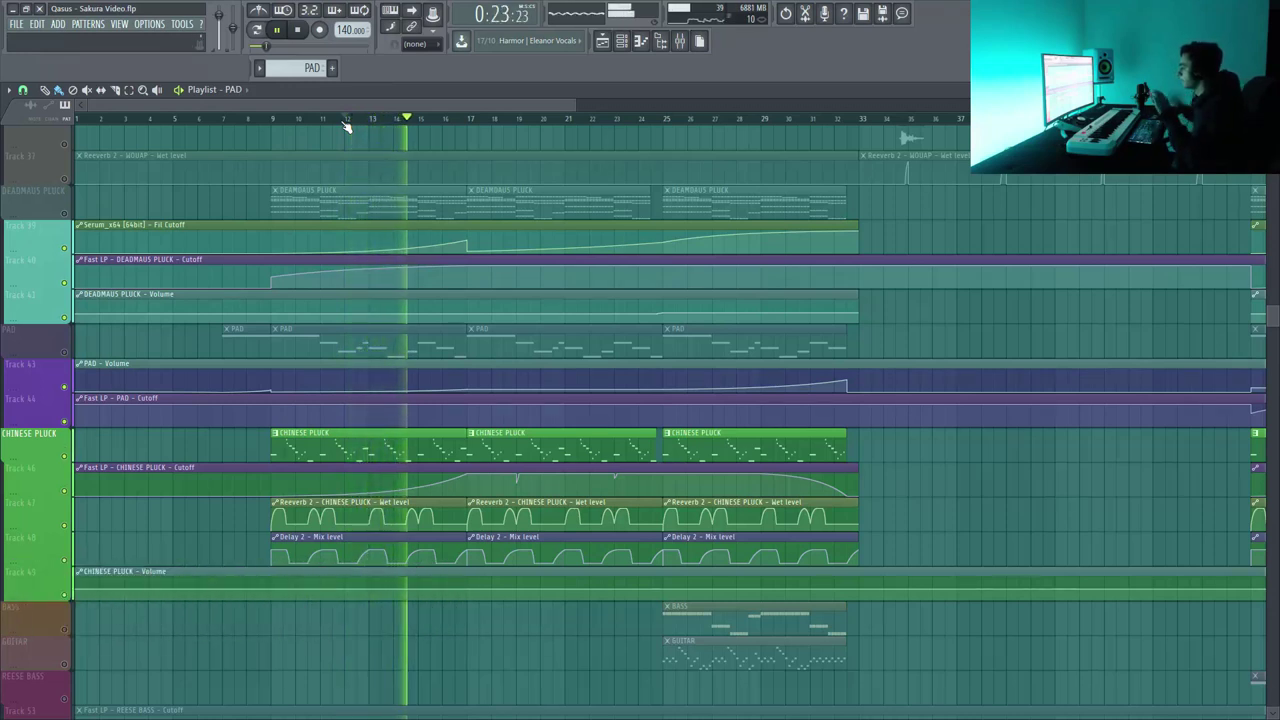
View the CHINESE PLUCK clip's notes in the piano roll, play them from bar 17, and return to the playlist.
double_click(577, 443)
scroll(1034, 337, down, 5)
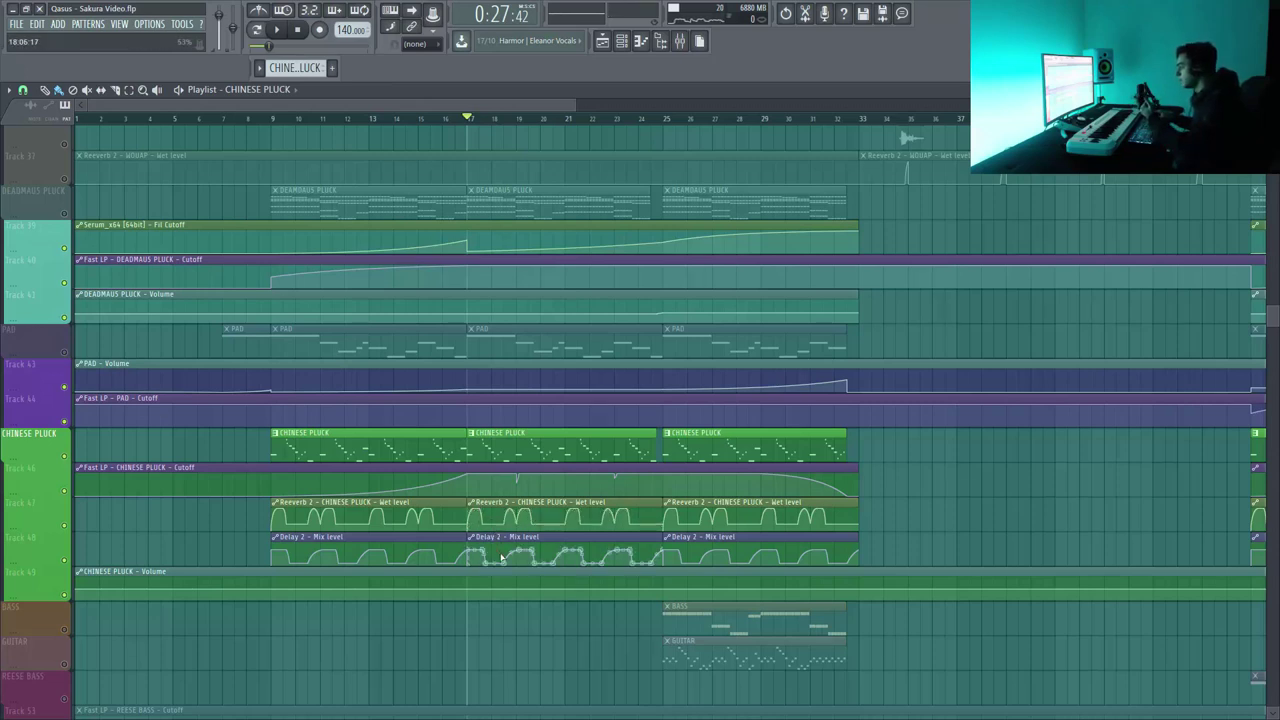
double_click(538, 450)
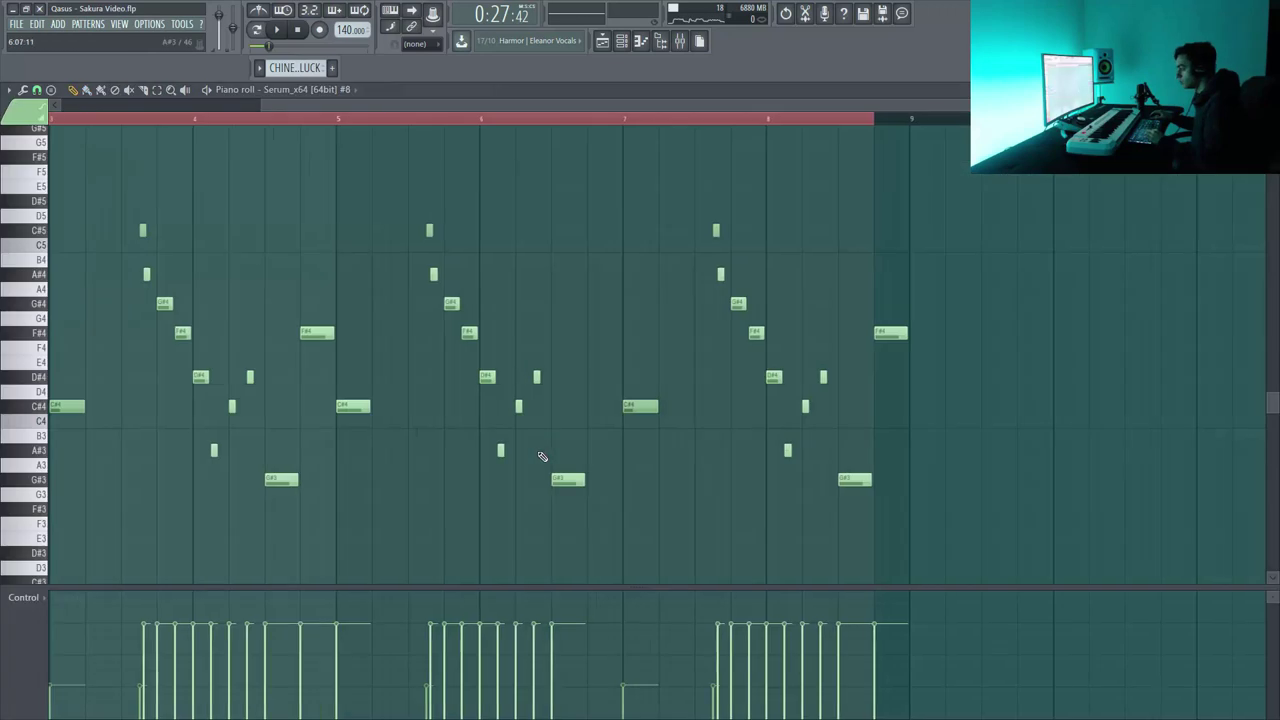
key(space)
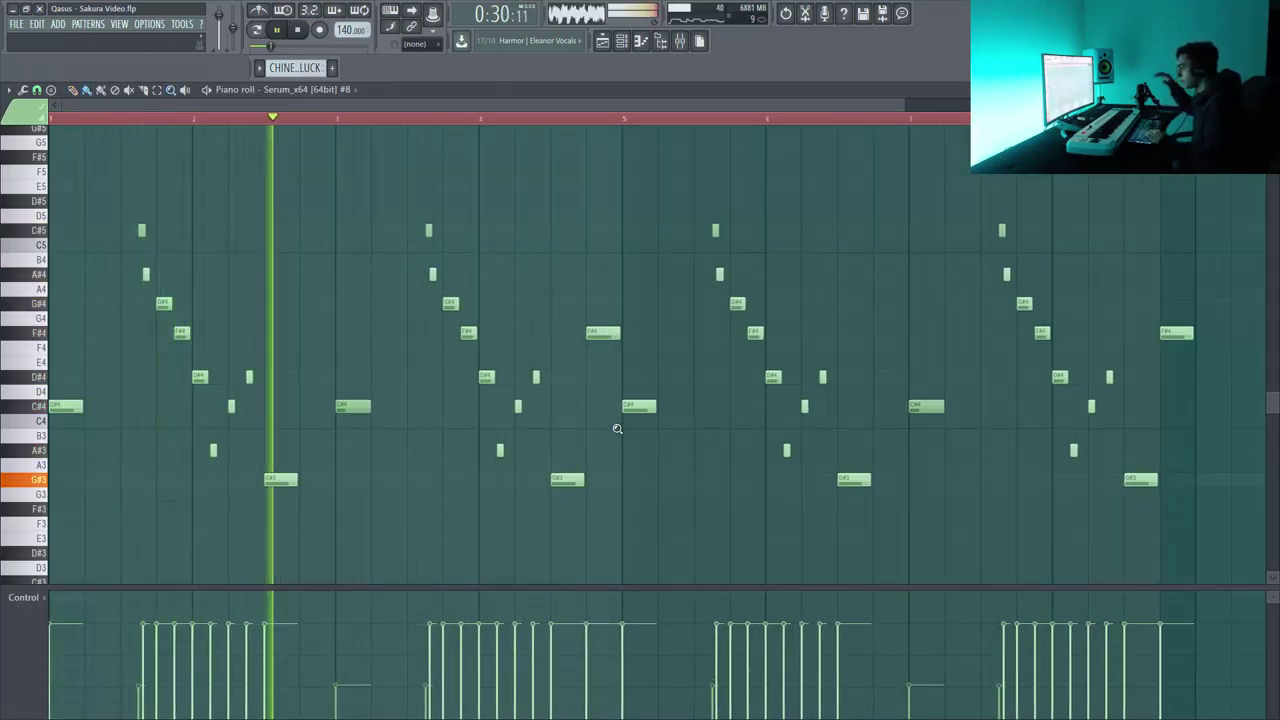
key(space)
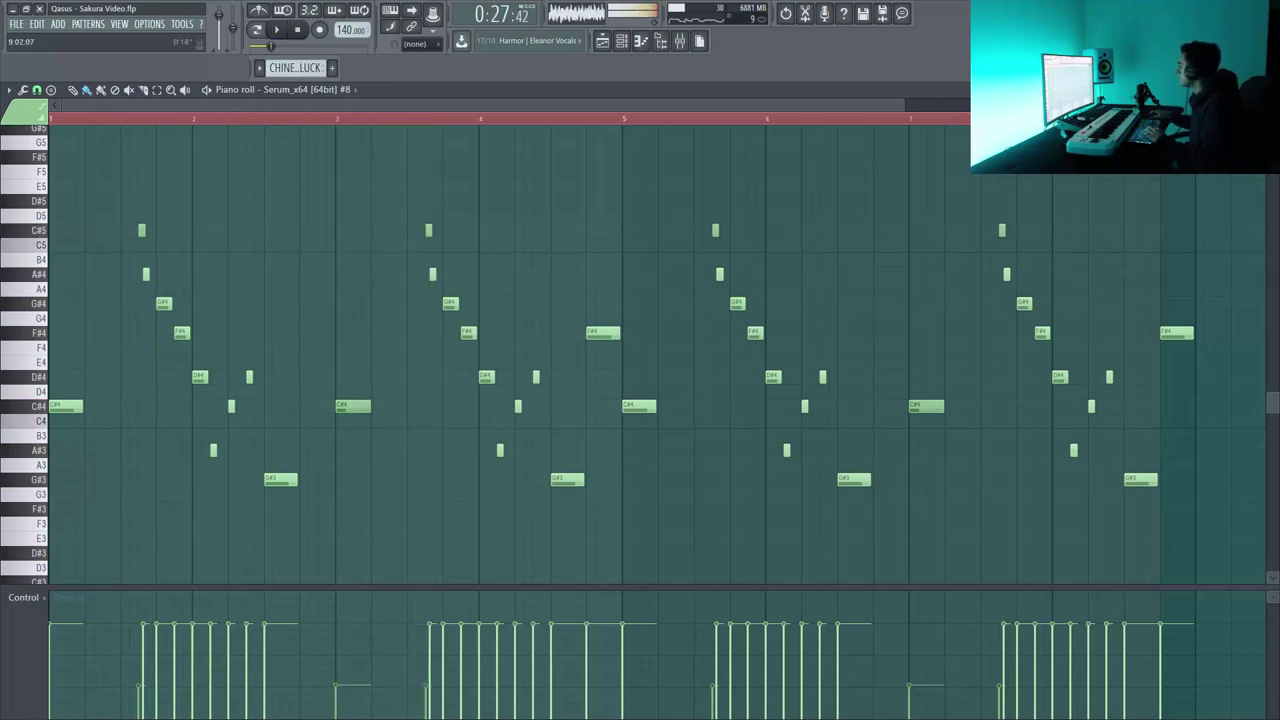
click(1270, 90)
key(F6)
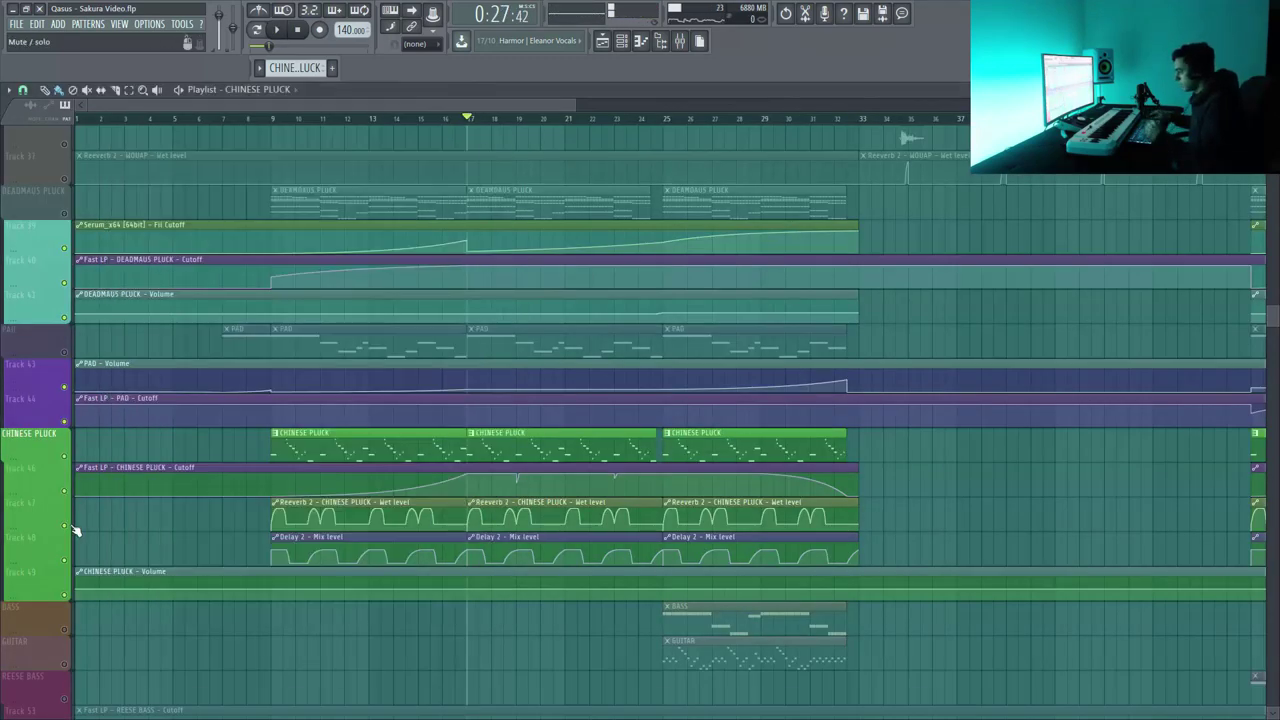
Mute the CHINESE PLUCK's Reeverb 2 and Delay 2 automation tracks and listen to the dry pluck from bar 17.
click(65, 526)
click(64, 560)
key(space)
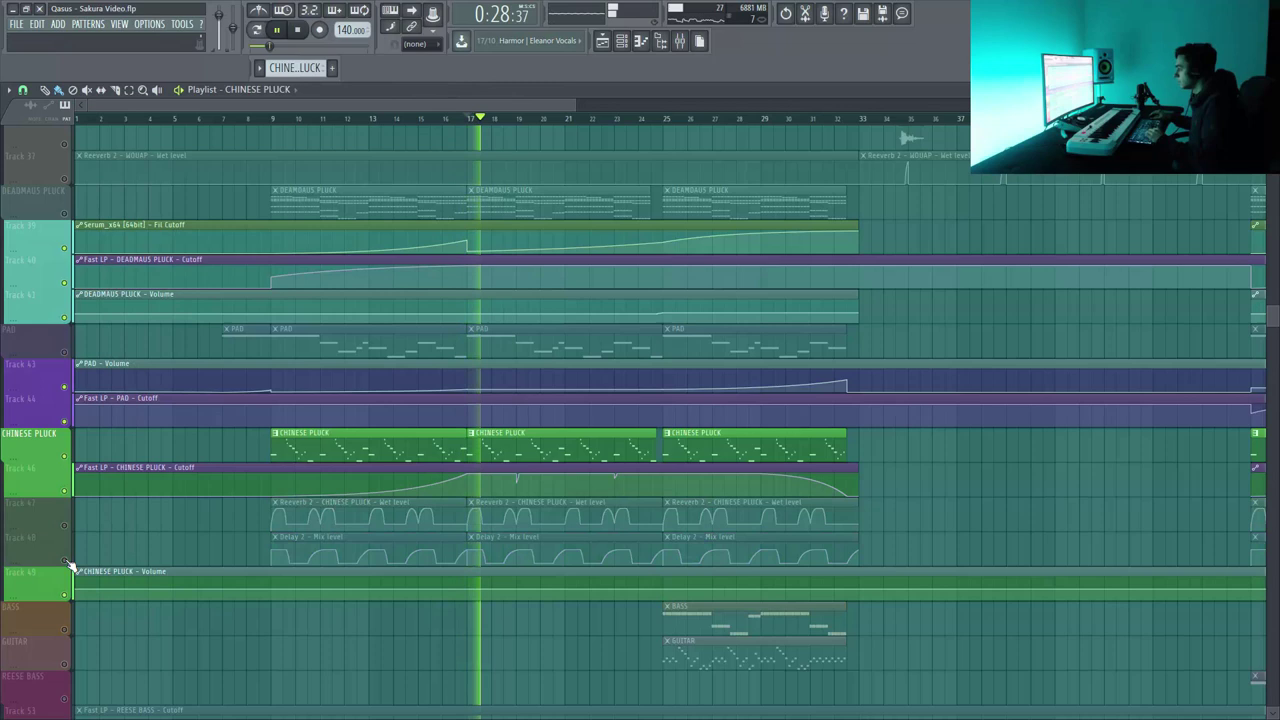
key(space)
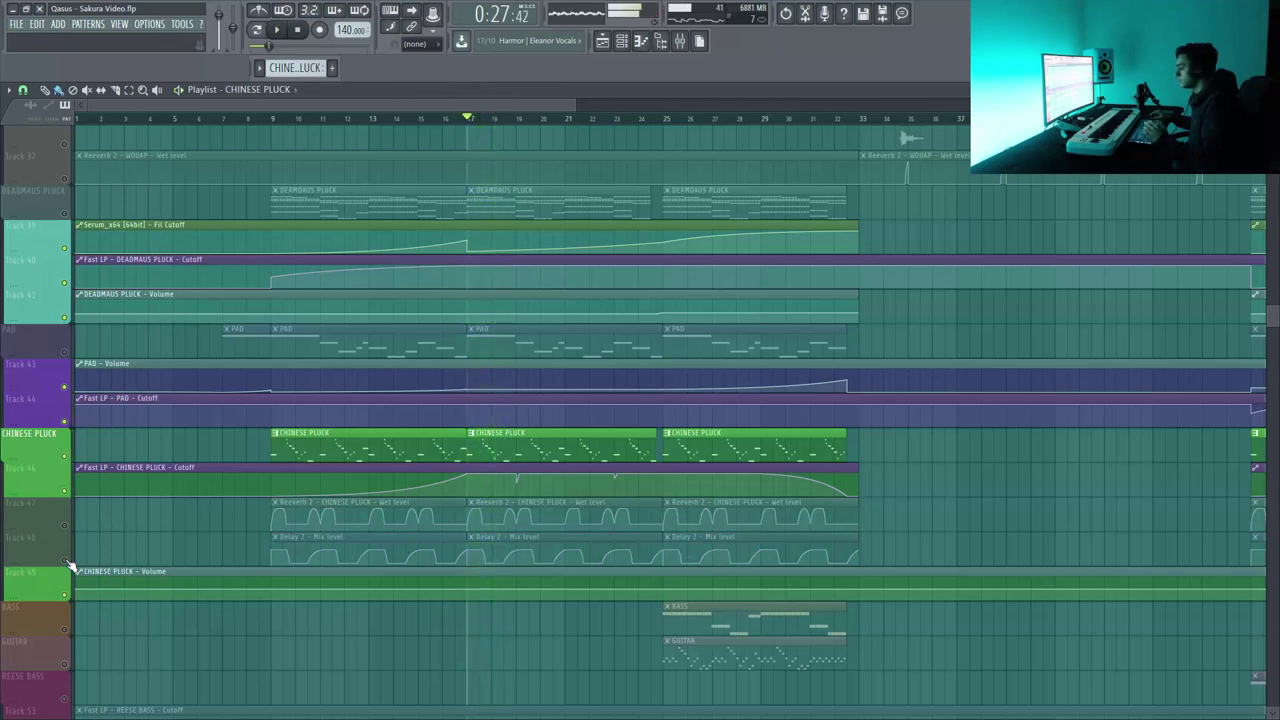
Unmute the CHINESE PLUCK's Delay 2 and Reeverb 2 automation tracks and the PAD and DEADMAUS PLUCK tracks.
click(65, 560)
click(65, 526)
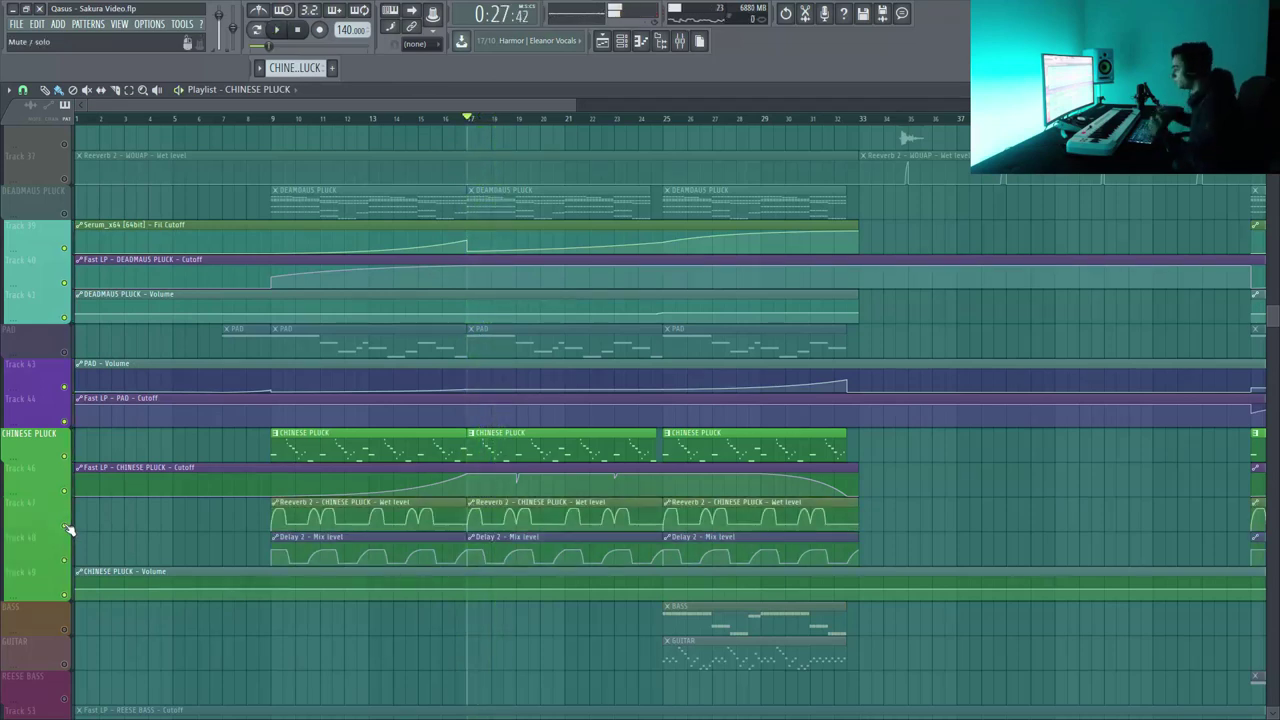
click(64, 350)
click(64, 213)
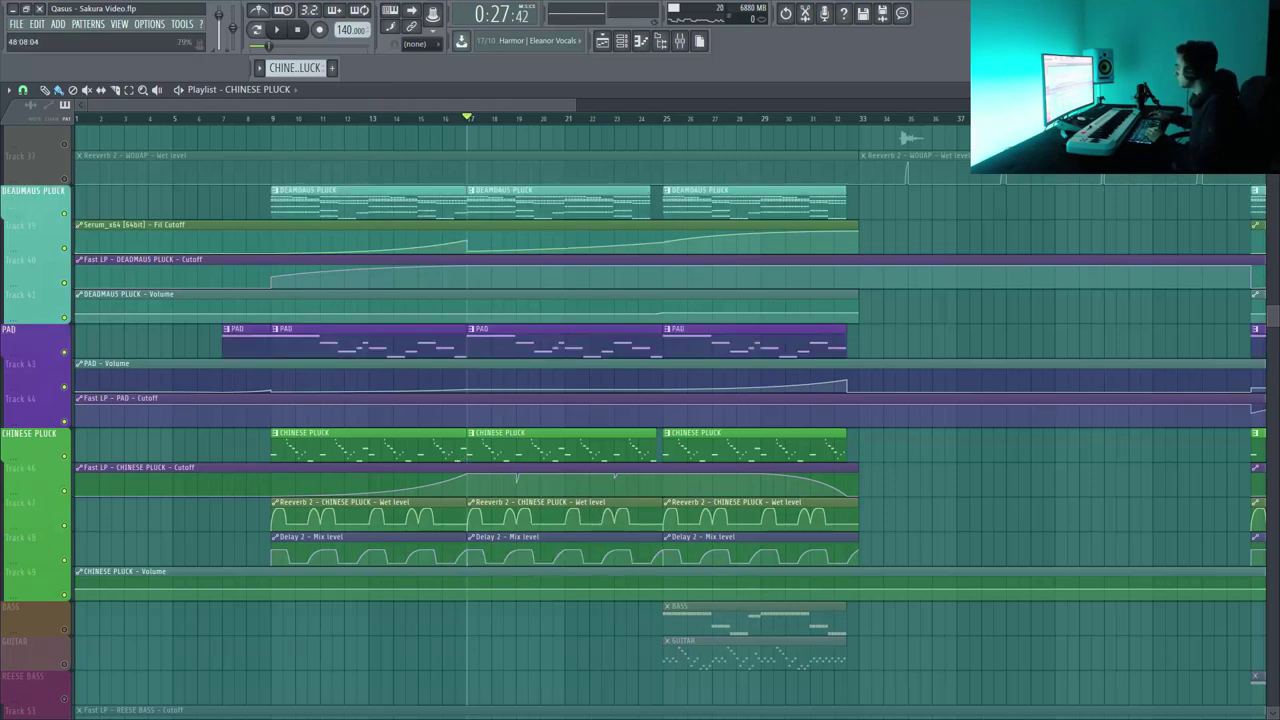
Play the DEADMAUS PLUCK, PAD and CHINESE PLUCK tracks together from bar 17.
scroll(969, 407, down, 4)
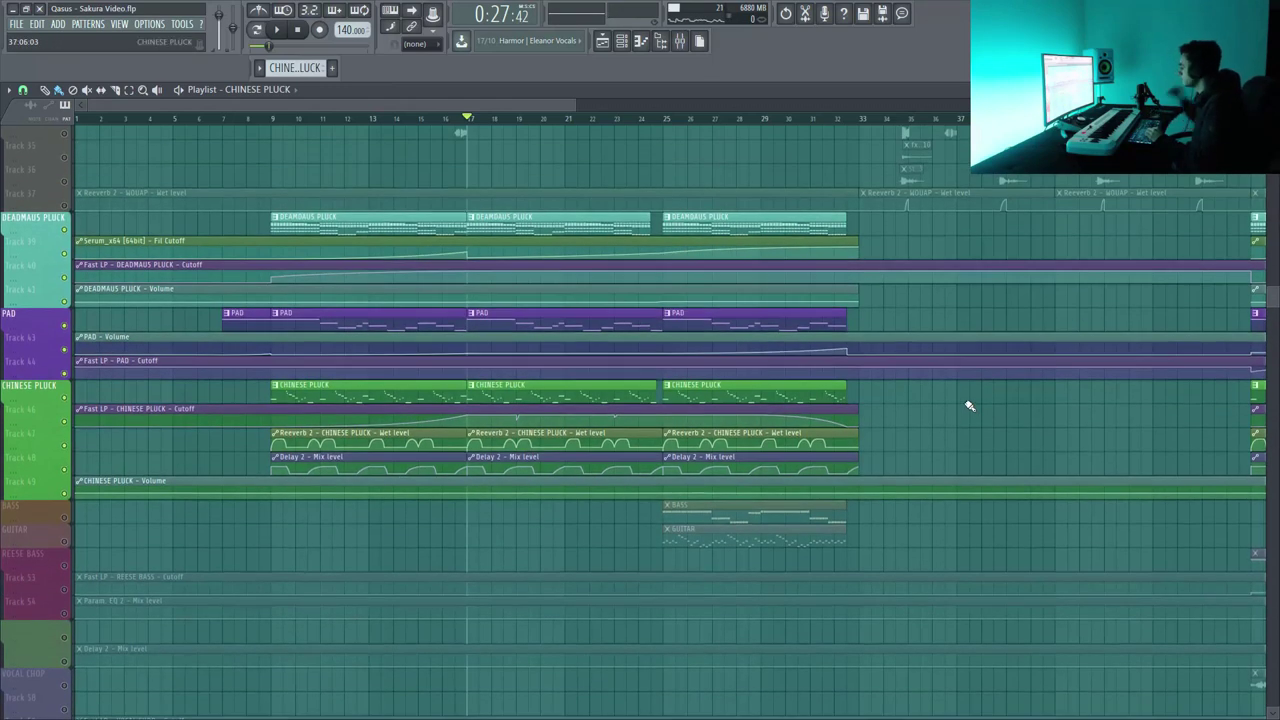
key(space)
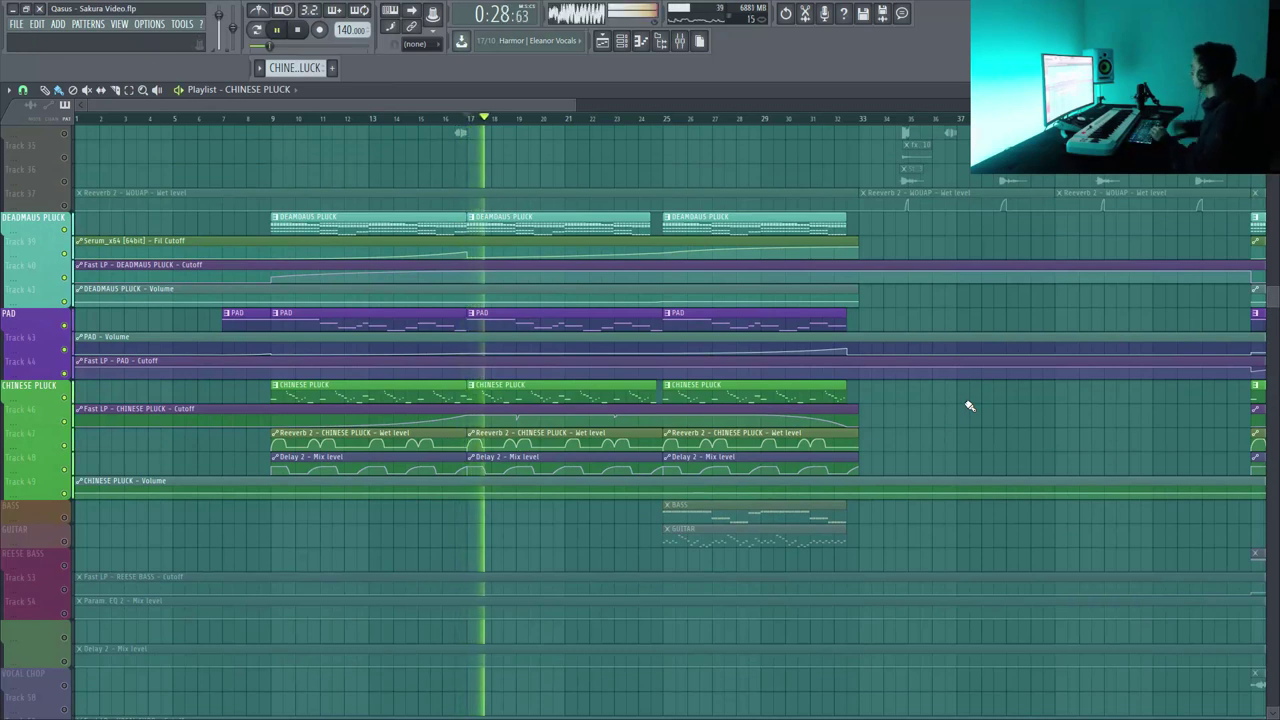
scroll(795, 392, up, 1)
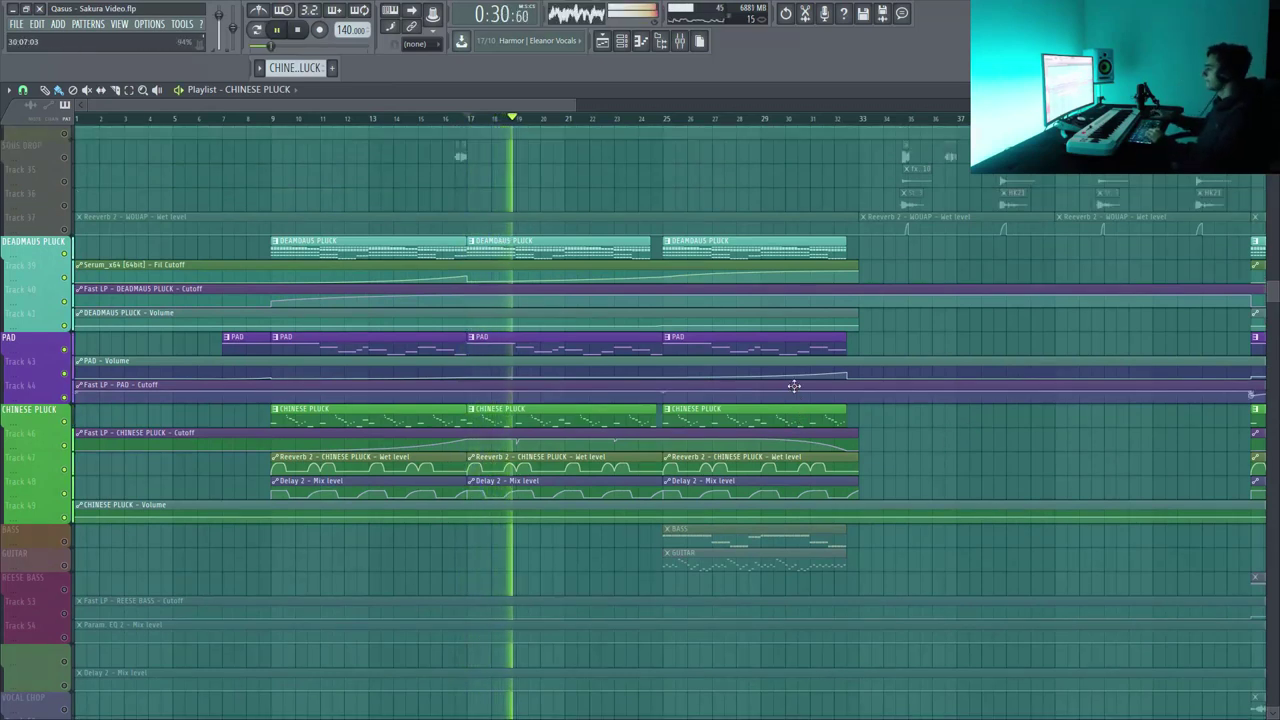
scroll(792, 385, up, 1)
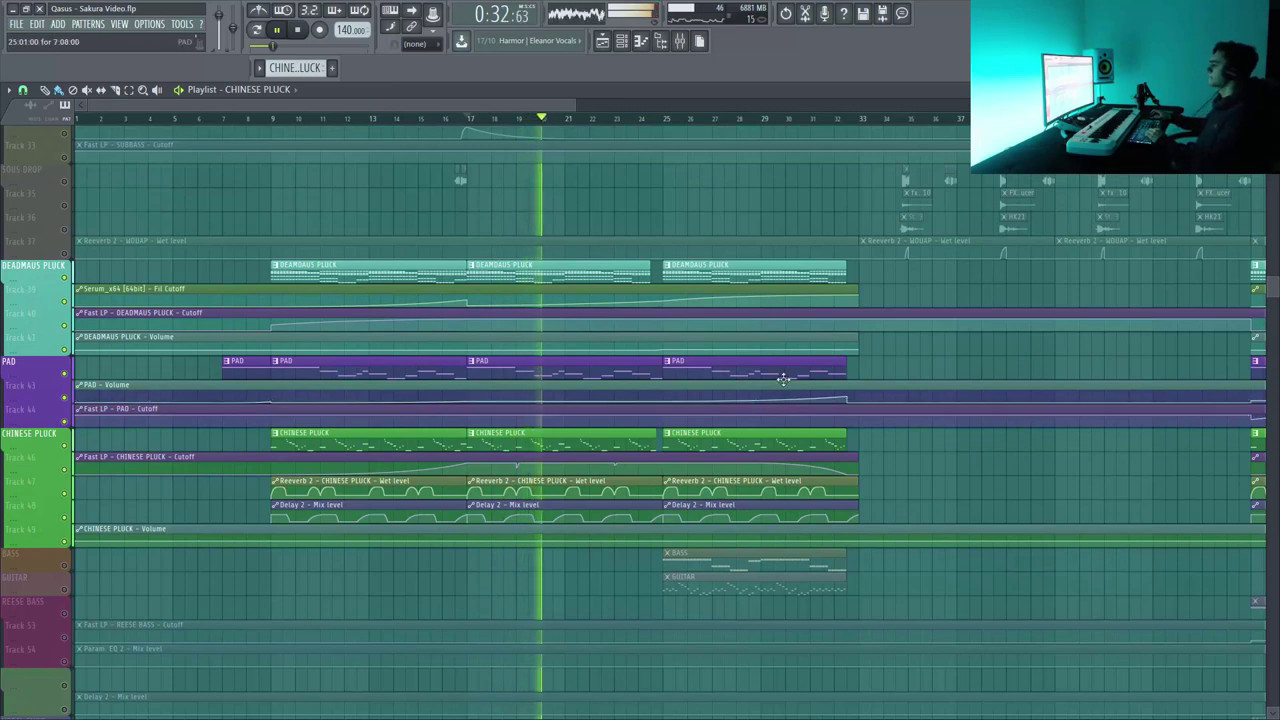
scroll(785, 381, up, 2)
scroll(785, 381, down, 2)
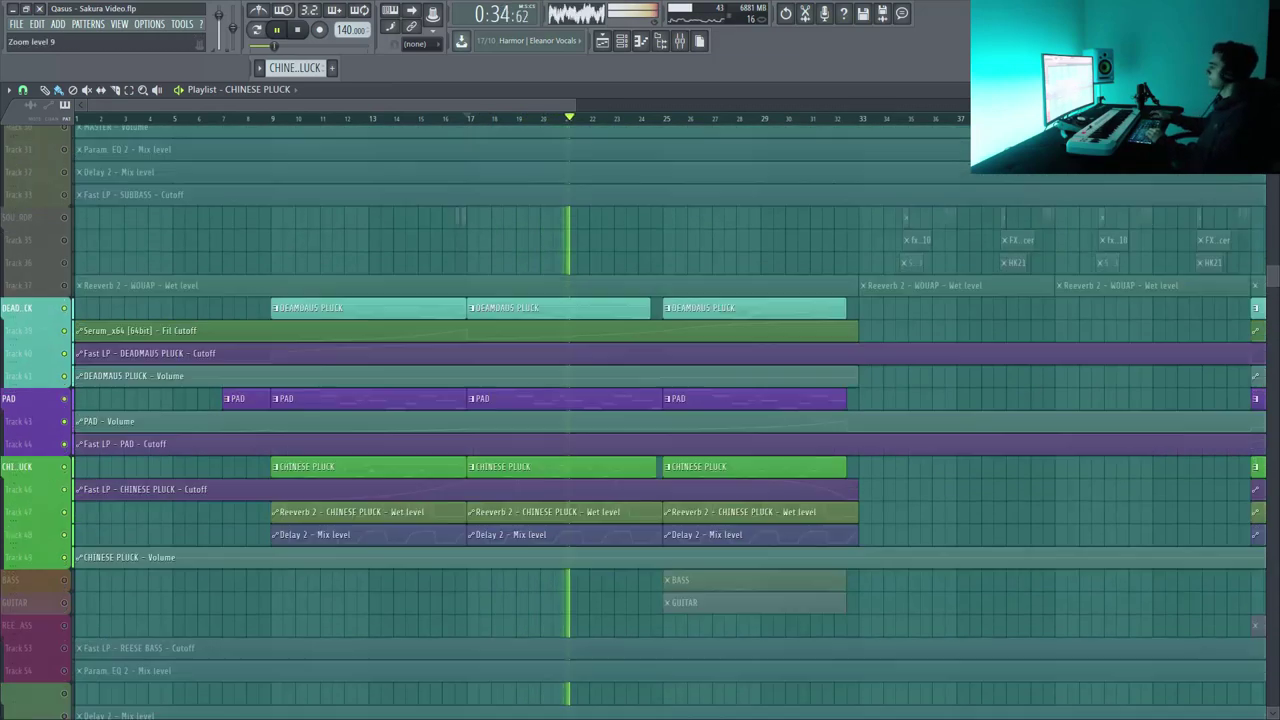
scroll(645, 479, up, 2)
key(space)
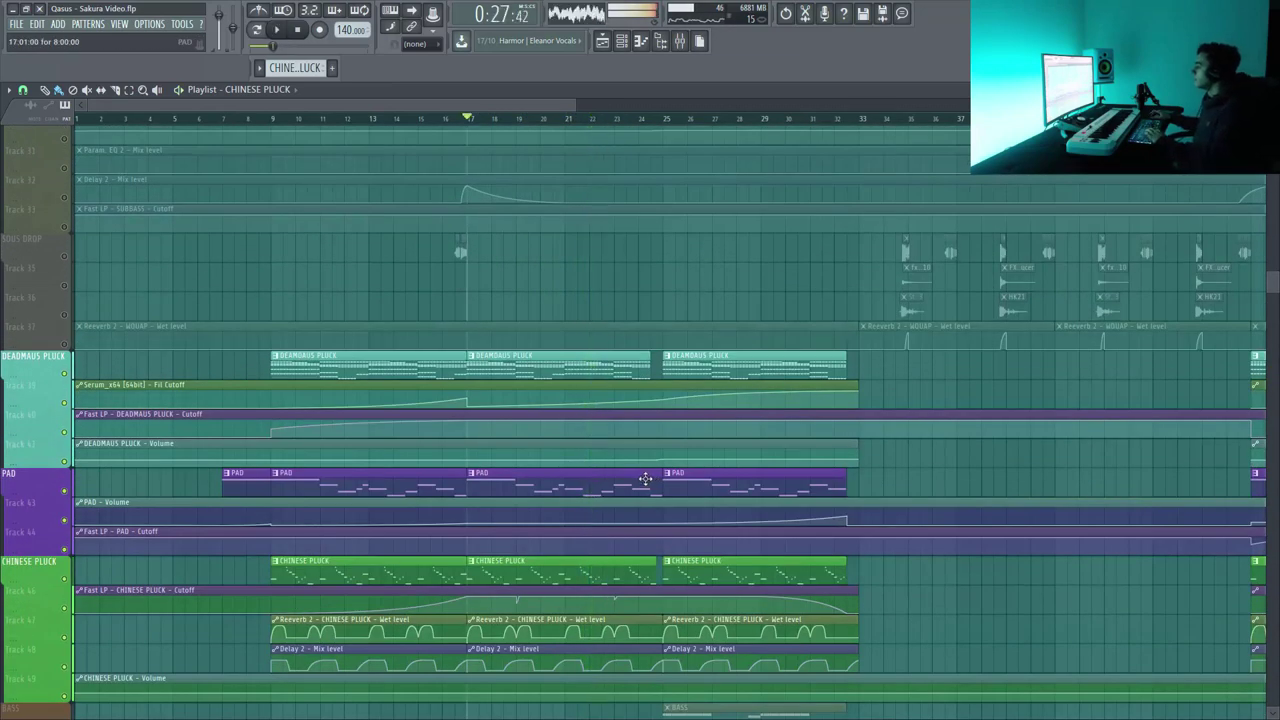
Unmute all tracks and play the full arrangement from about bar 16 with the FX and drum tracks in view.
scroll(643, 474, up, 20)
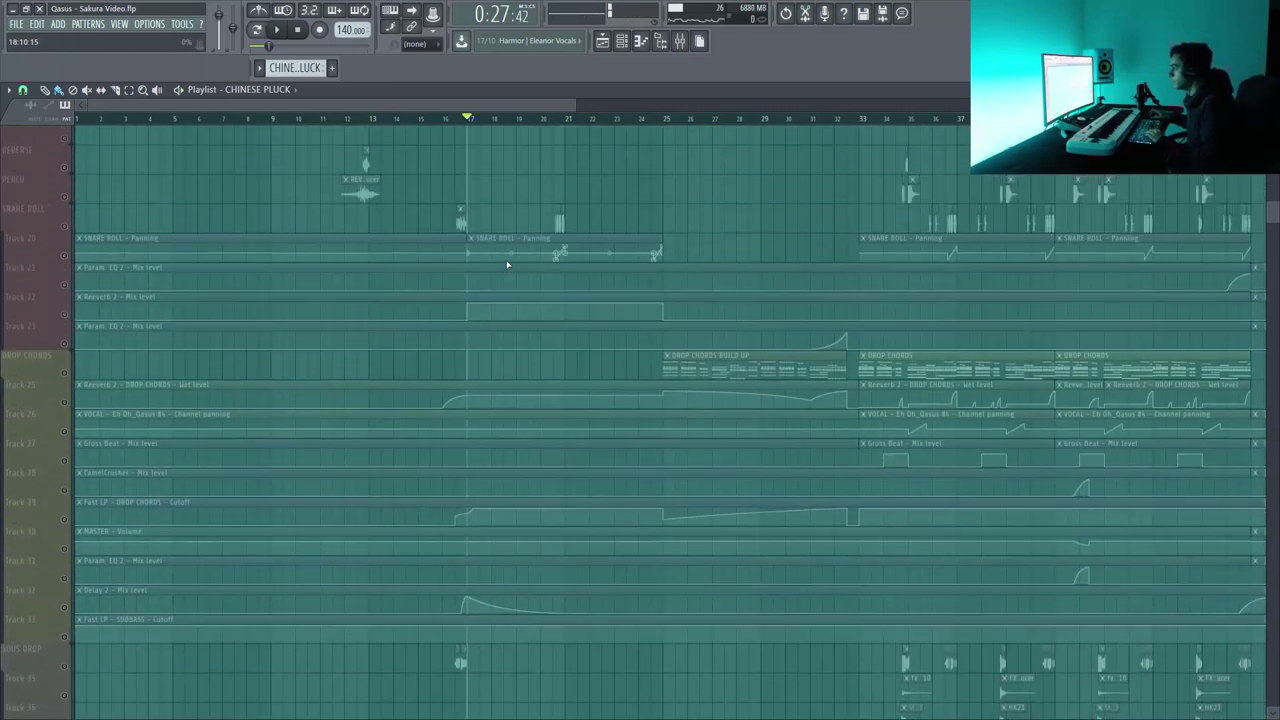
scroll(398, 217, up, 2)
scroll(416, 216, up, 3)
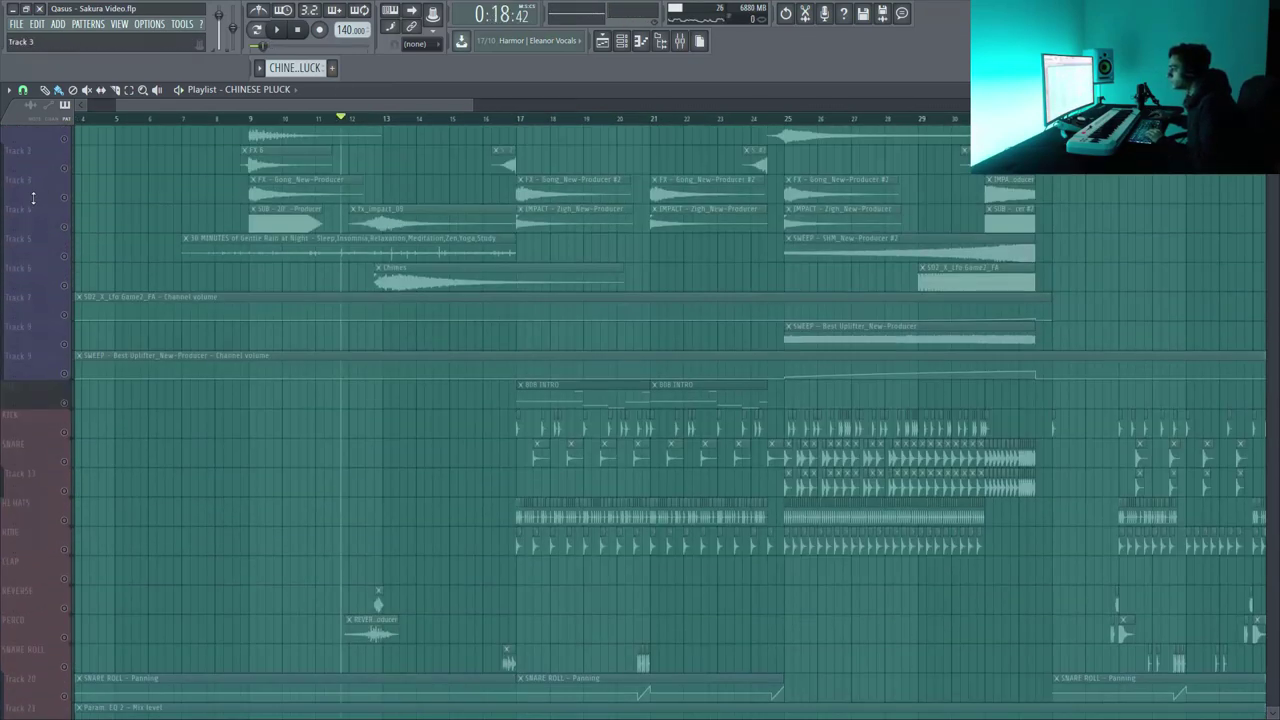
key(space)
click(494, 121)
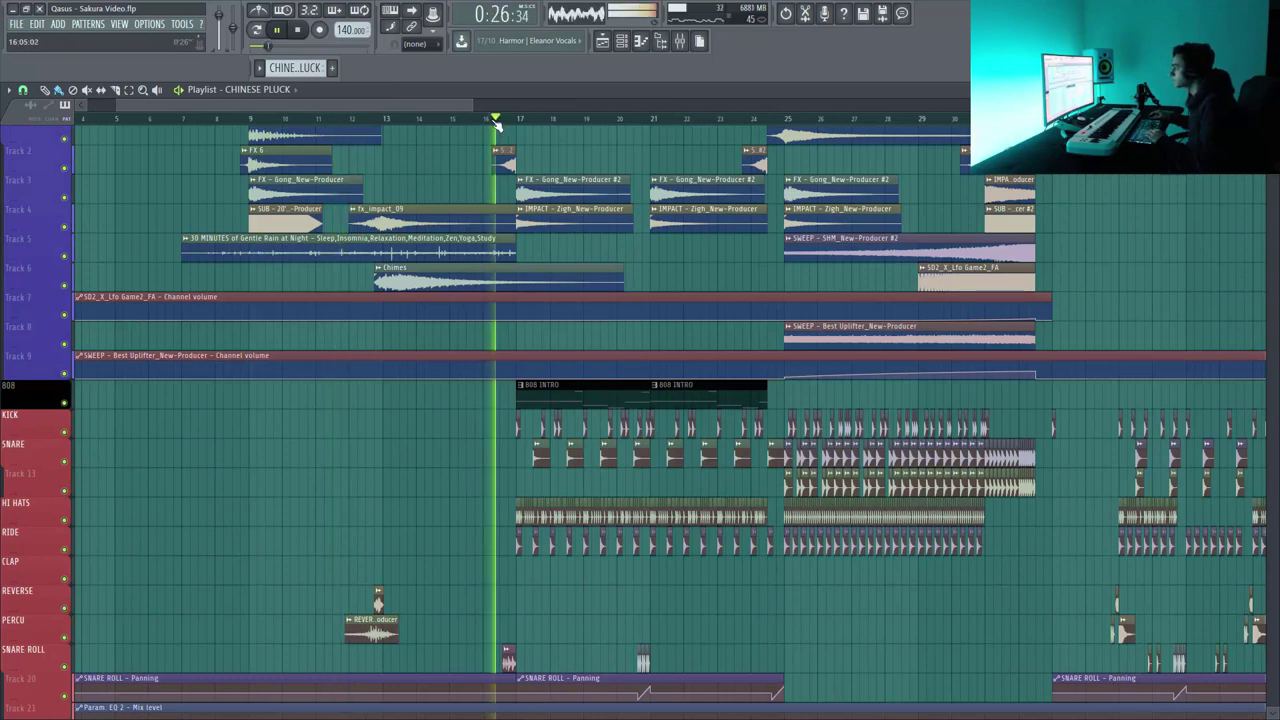
Solo the KICK track and frame the first rhythmic section from bar 17 to bar 33 in the playlist.
drag(428, 104, 690, 100)
scroll(349, 391, down, 2)
right_click(65, 373)
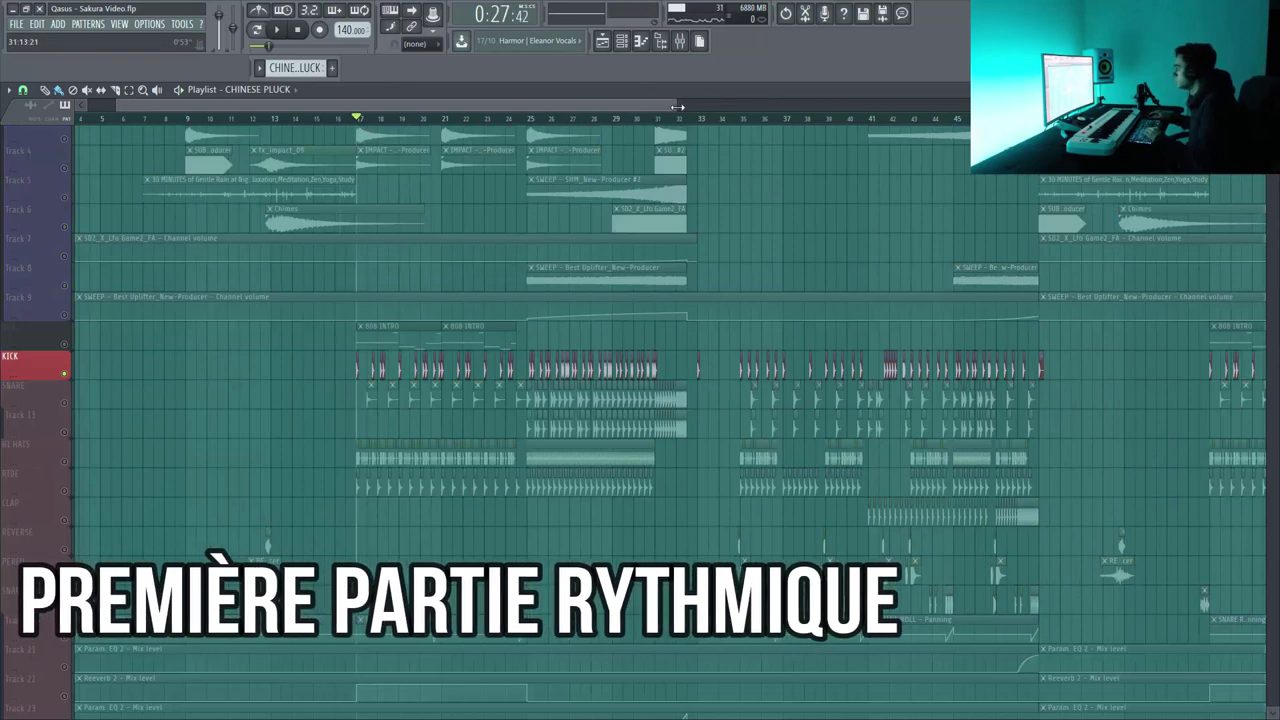
drag(677, 106, 412, 111)
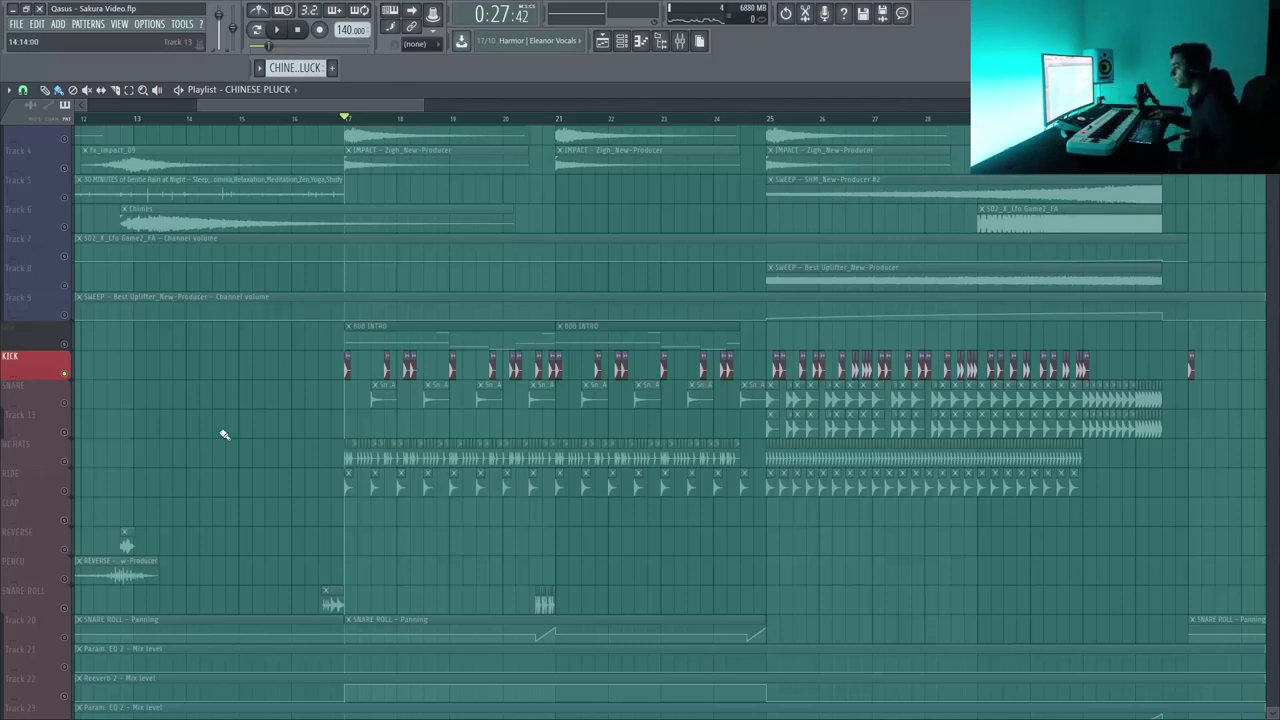
Unmute the SNARE track and Track 13 and play them with the kick from bar 17.
drag(82, 408, 71, 434)
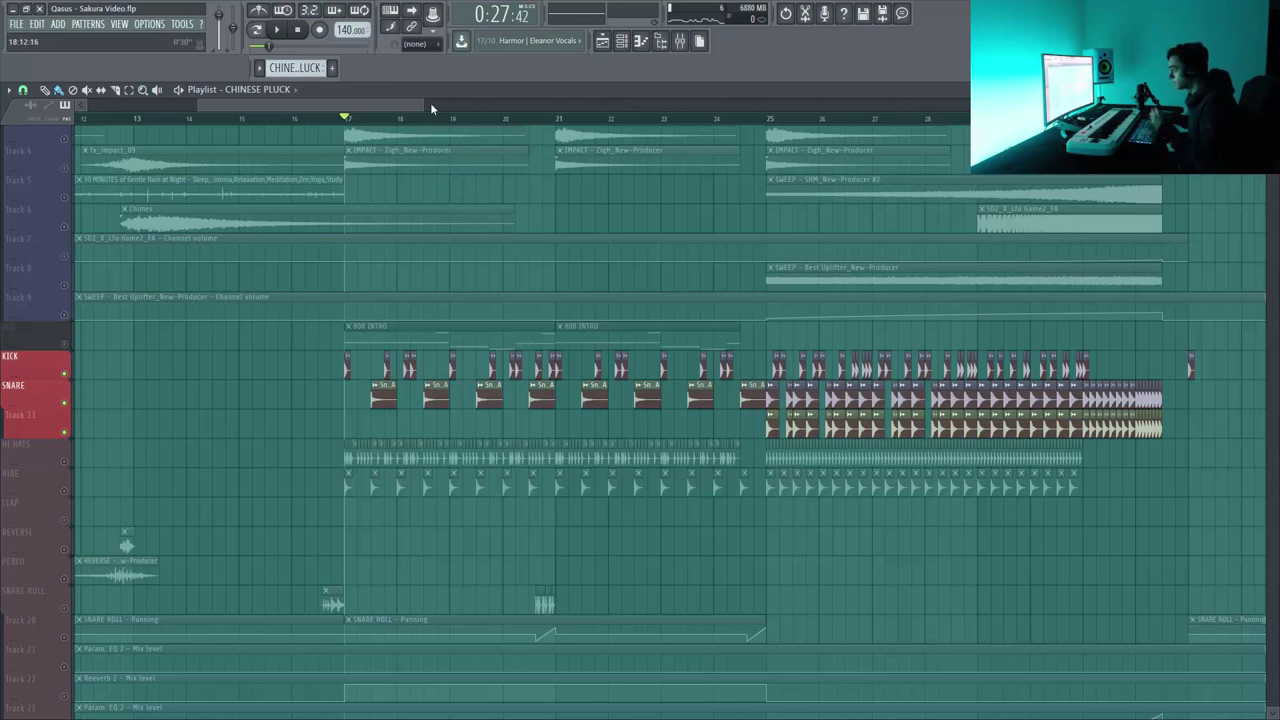
drag(424, 105, 409, 108)
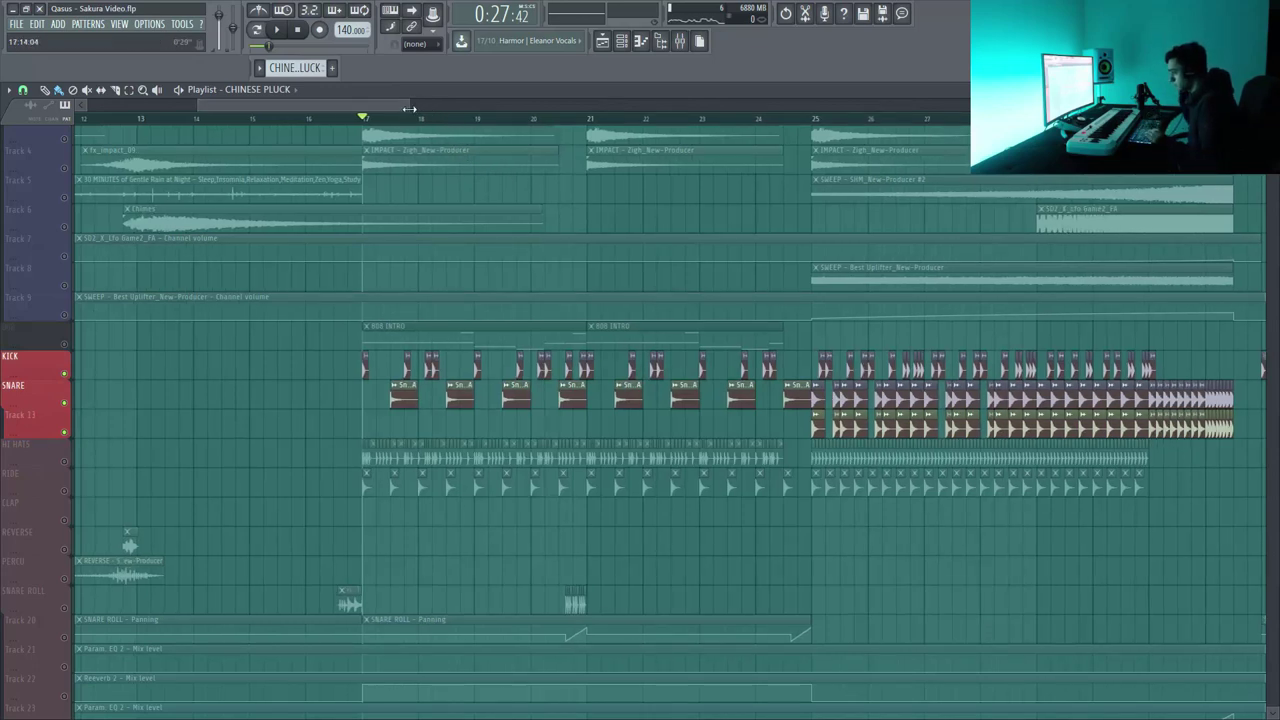
key(space)
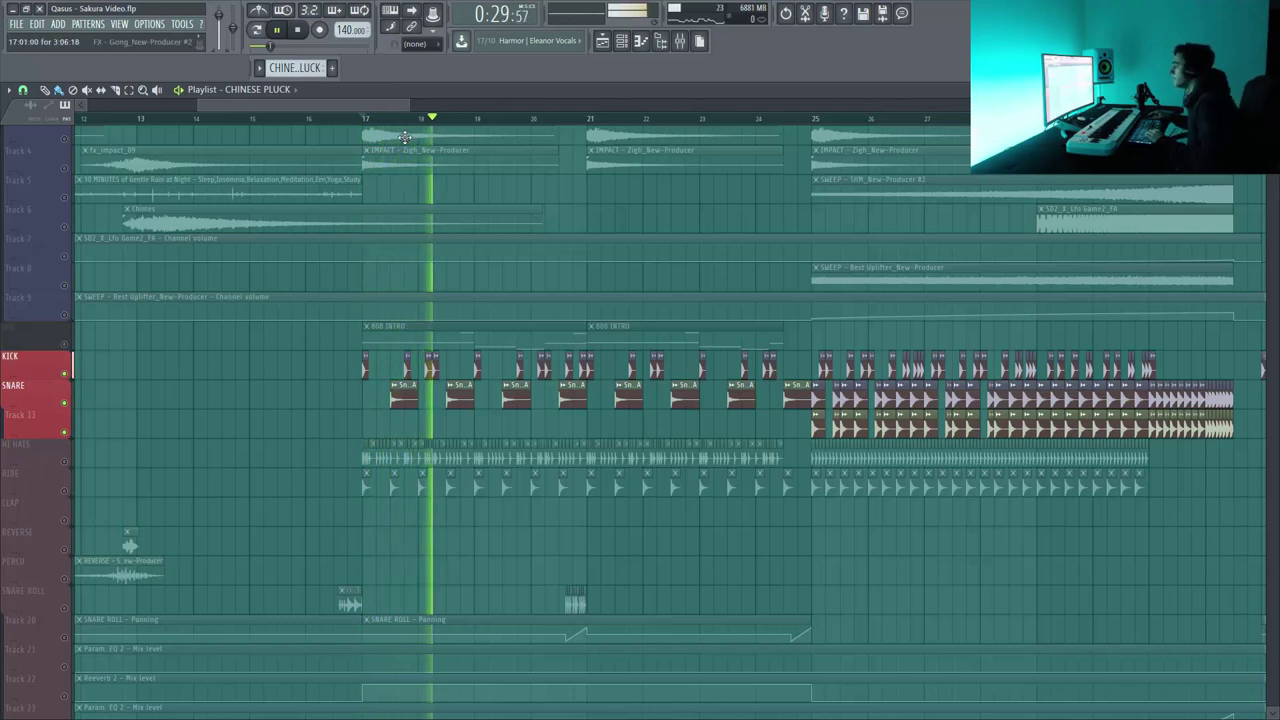
key(space)
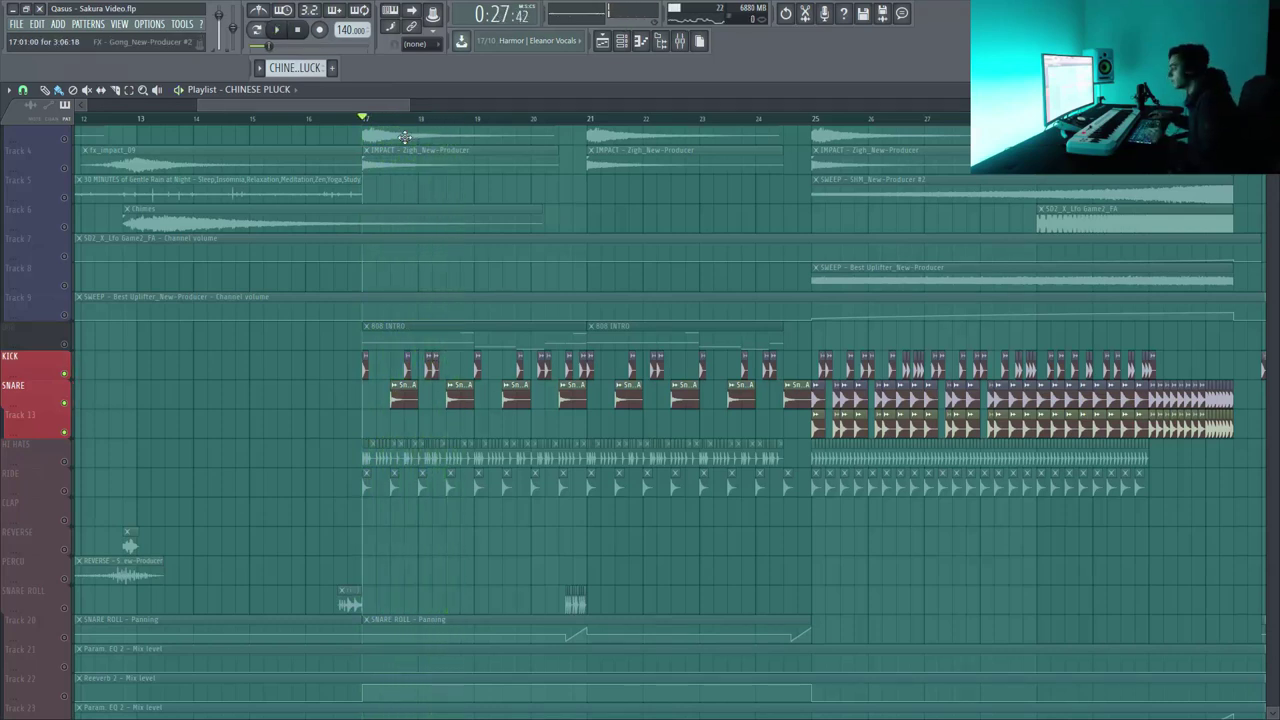
key(space)
Unmute the 808 track and listen to it with the kick and snare from bar 17.
key(space)
click(65, 345)
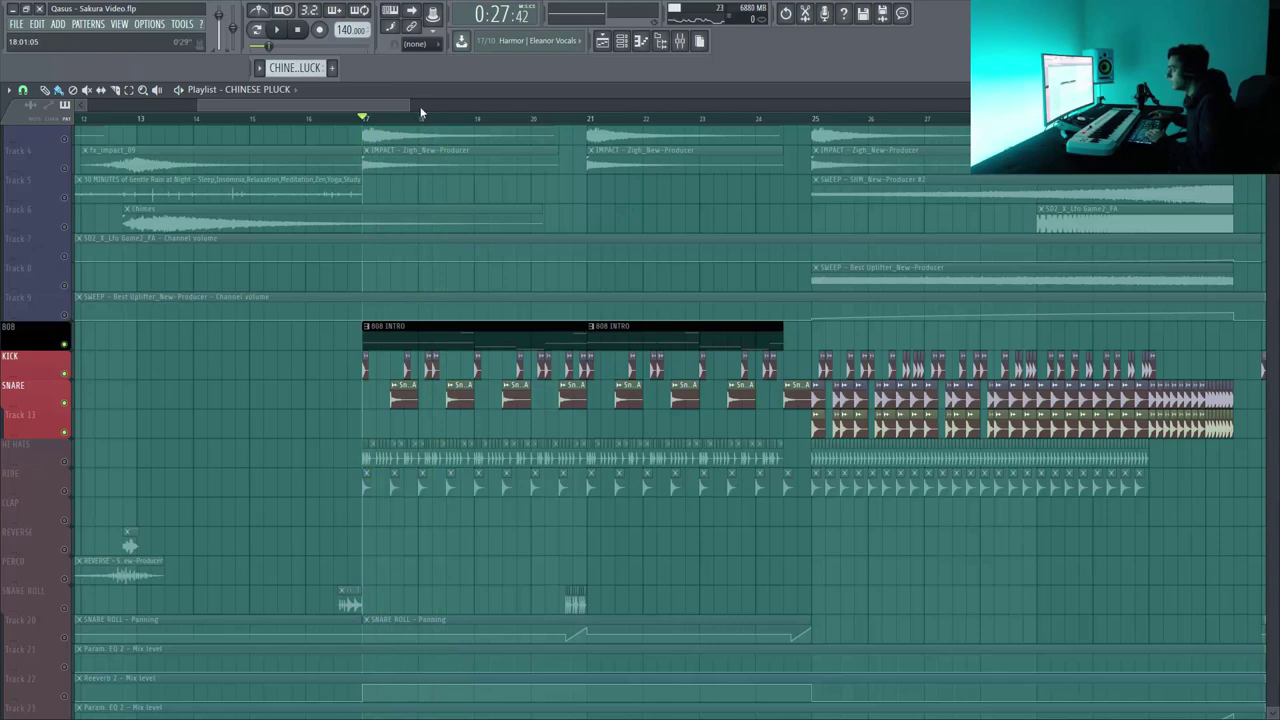
key(space)
drag(408, 105, 465, 106)
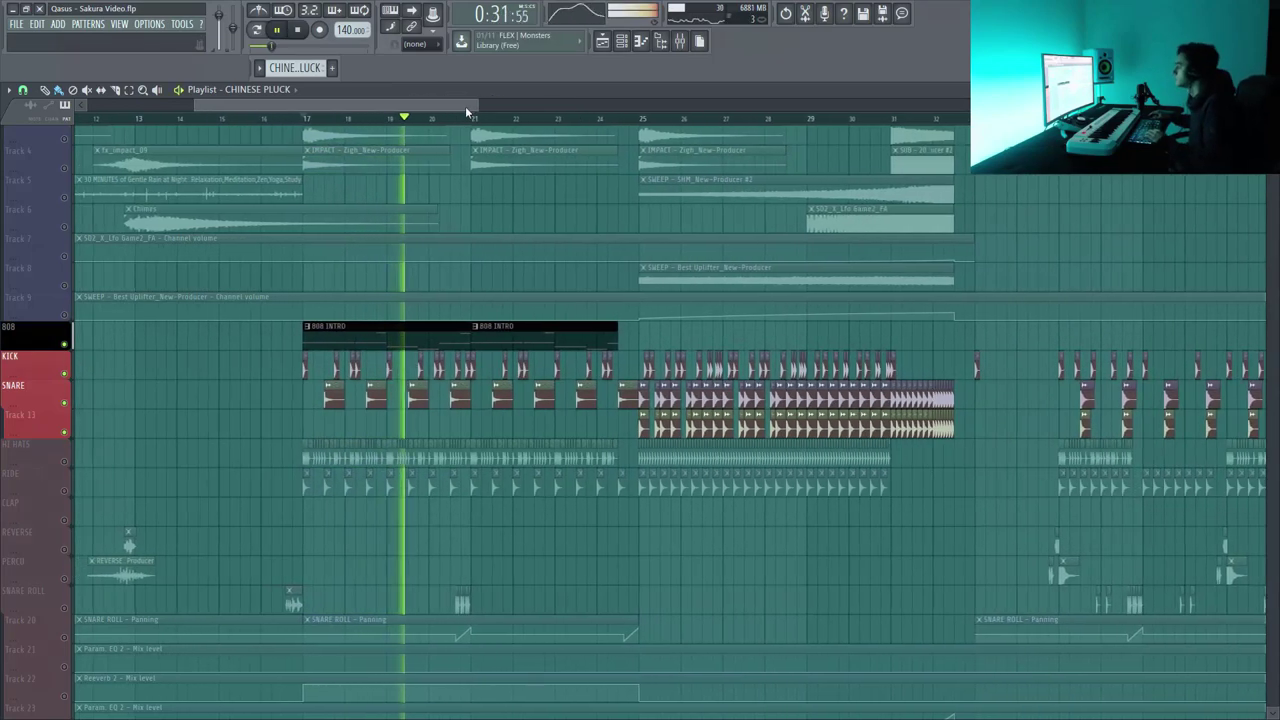
key(space)
Unmute the HI HATS and RIDE tracks and play the rhythm section again from bar 17.
click(68, 463)
key(space)
click(66, 488)
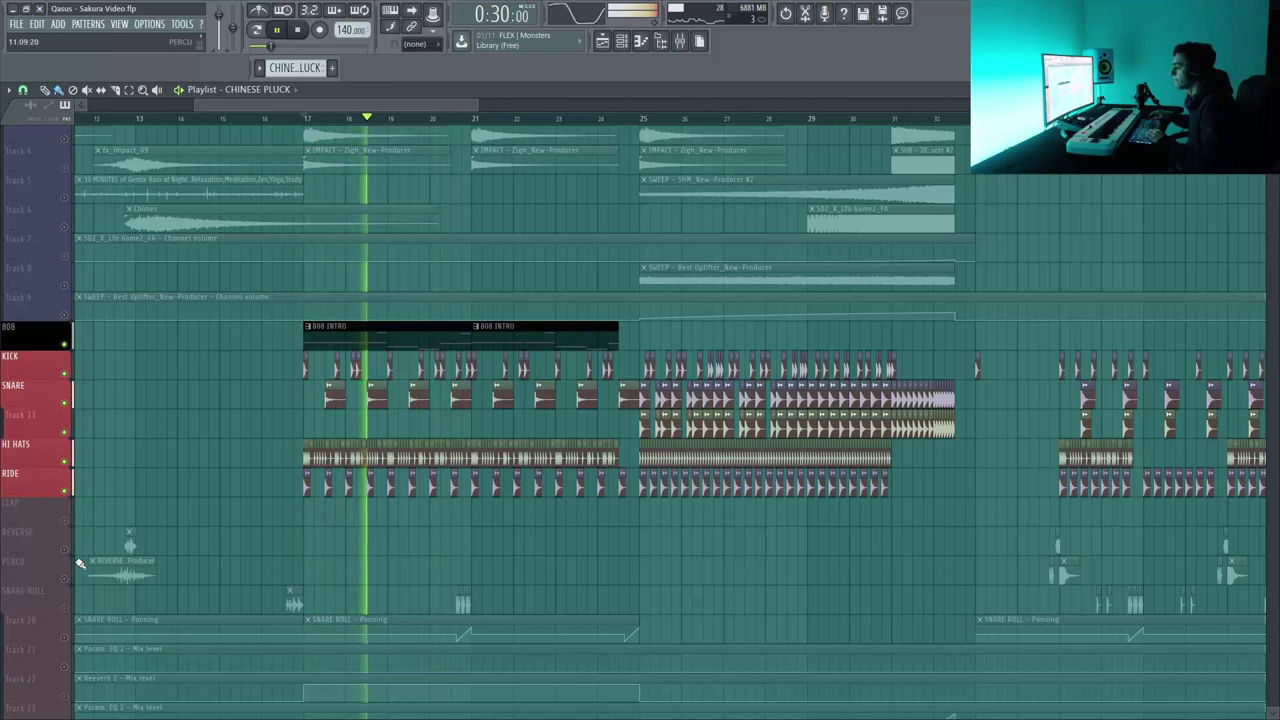
Unmute the SNARE ROLL track and its Panning, Param. EQ 2 and Reeverb 2 automation tracks during playback, and stop playing.
click(65, 608)
click(64, 637)
click(64, 666)
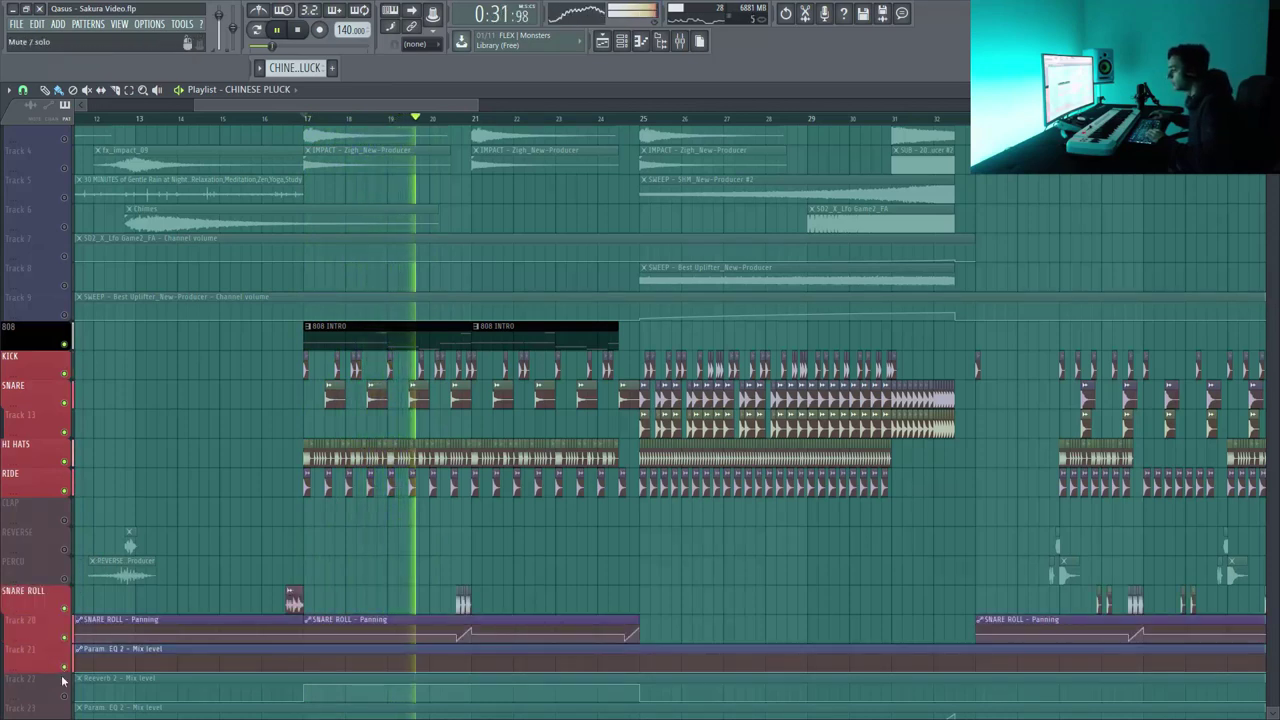
click(63, 693)
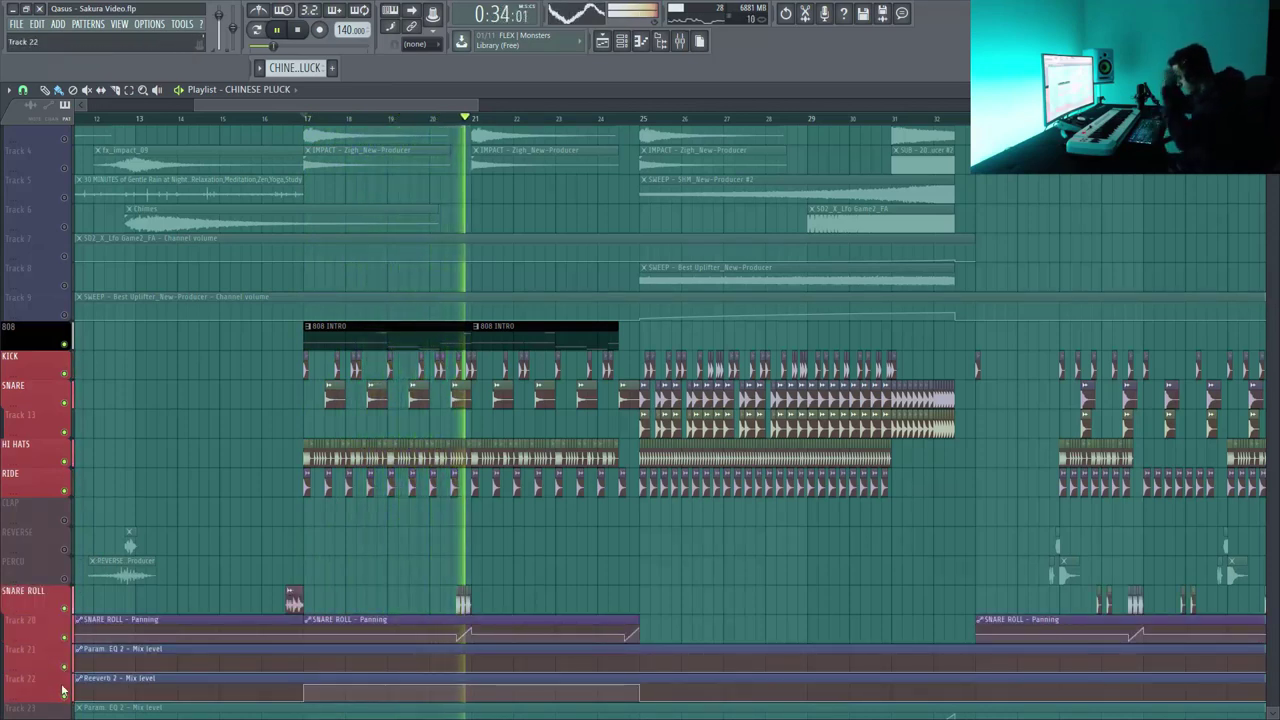
scroll(62, 690, down, 3)
key(space)
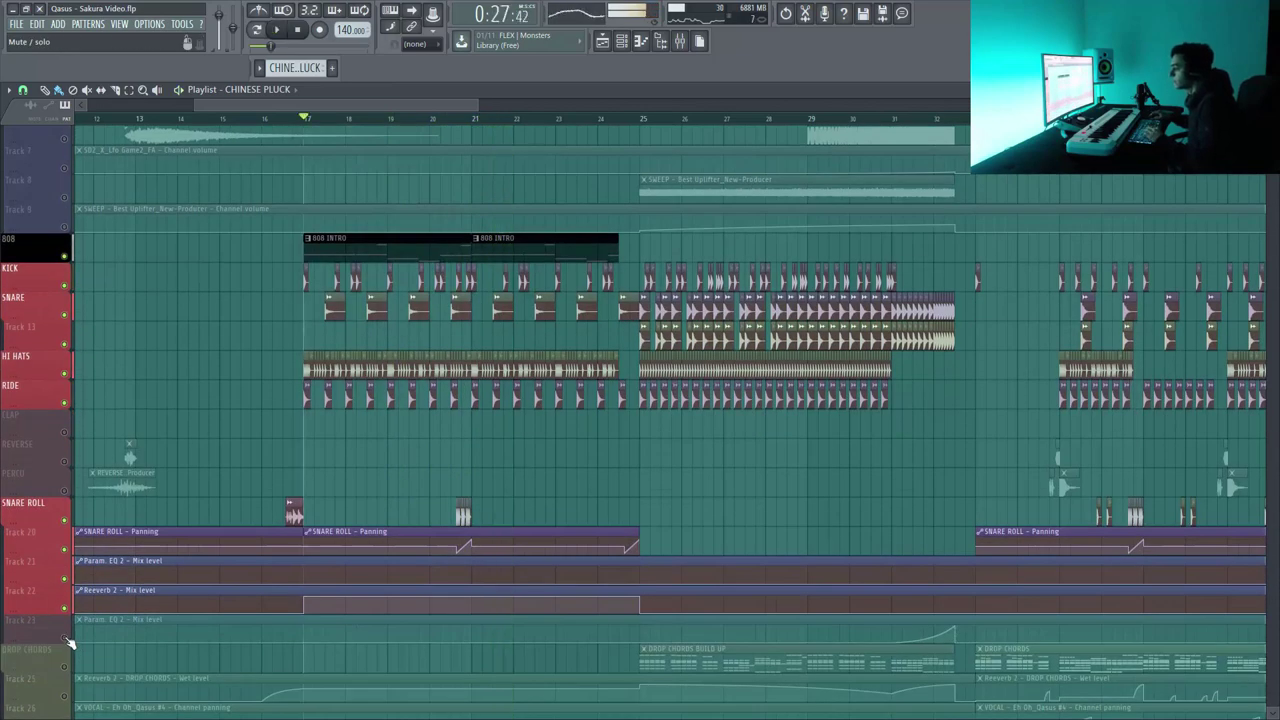
Unmute all tracks and play the full arrangement from bar 17 with every track visible in the playlist.
scroll(76, 497, up, 5)
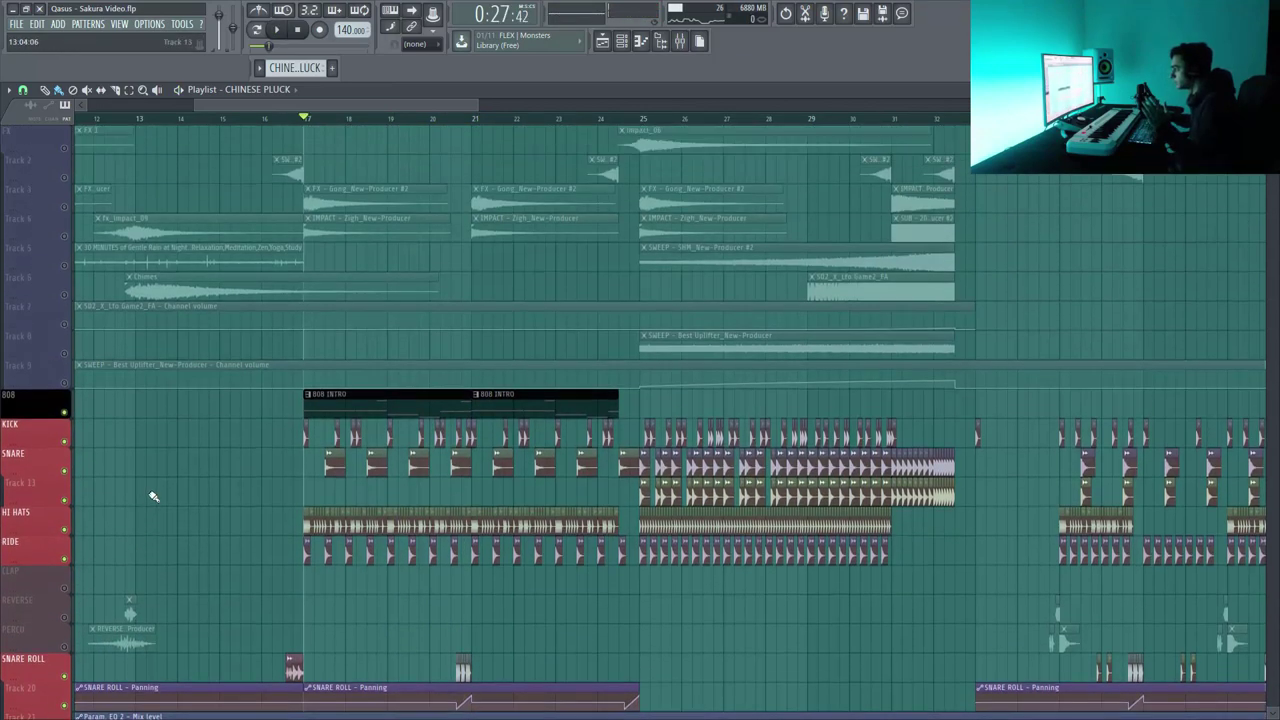
drag(376, 105, 352, 104)
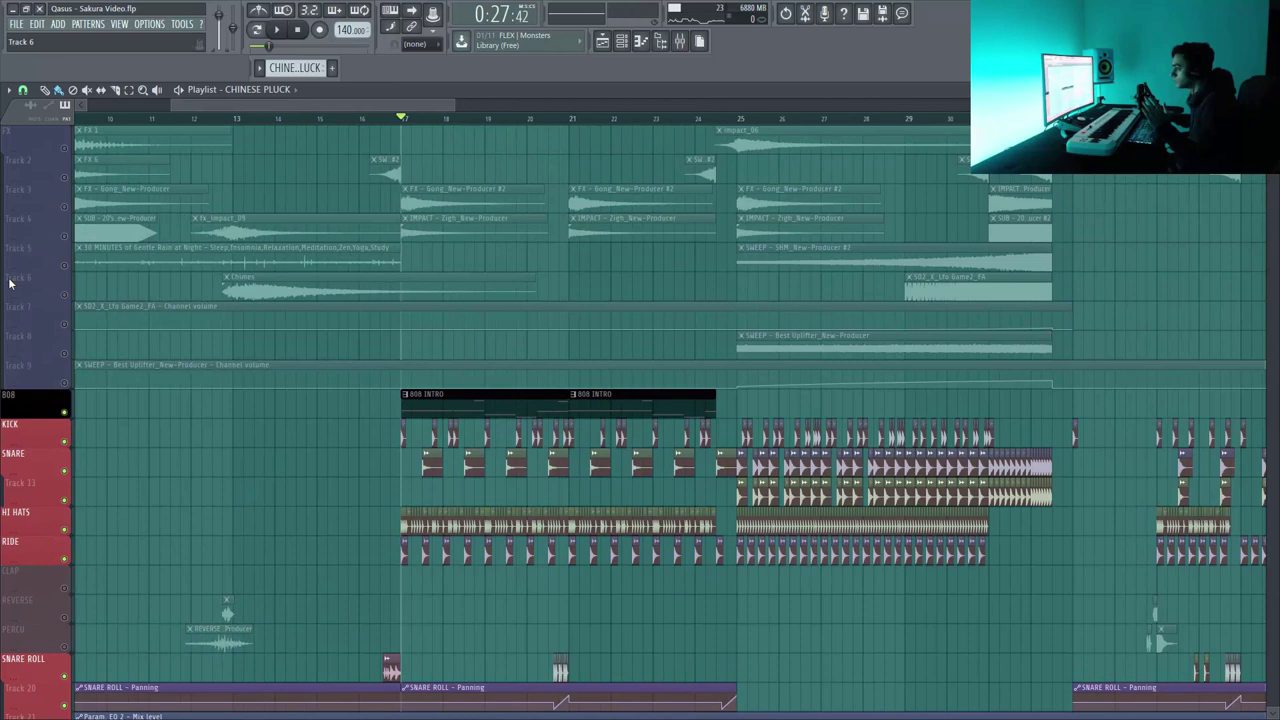
right_click(66, 266)
right_click(66, 266)
key(space)
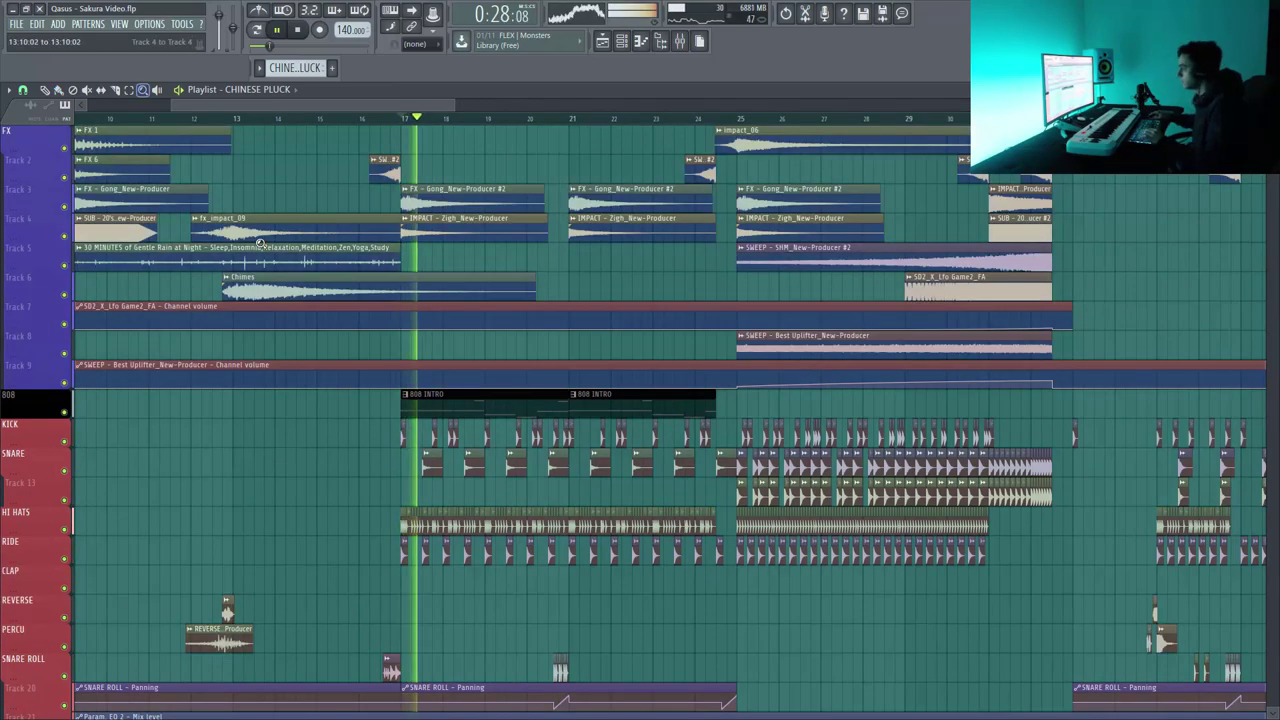
ctrl+right_click(260, 243)
scroll(260, 243, up, 3)
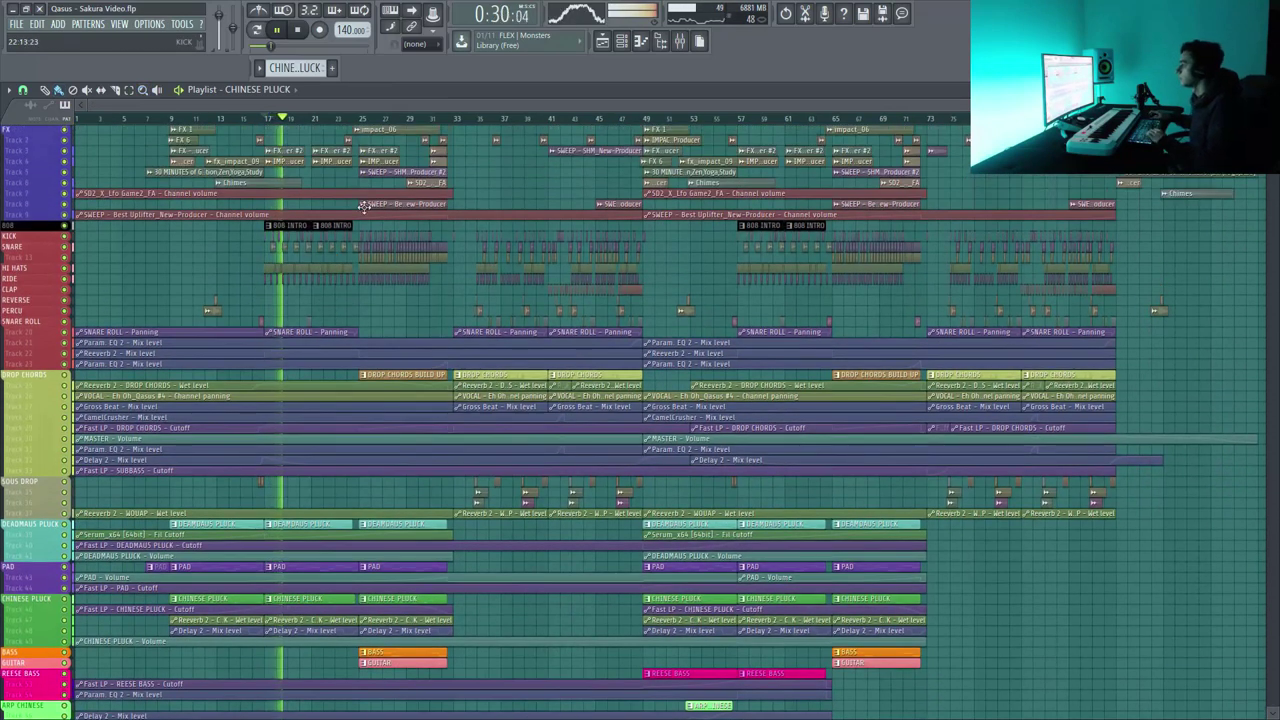
drag(1098, 104, 615, 106)
click(181, 23)
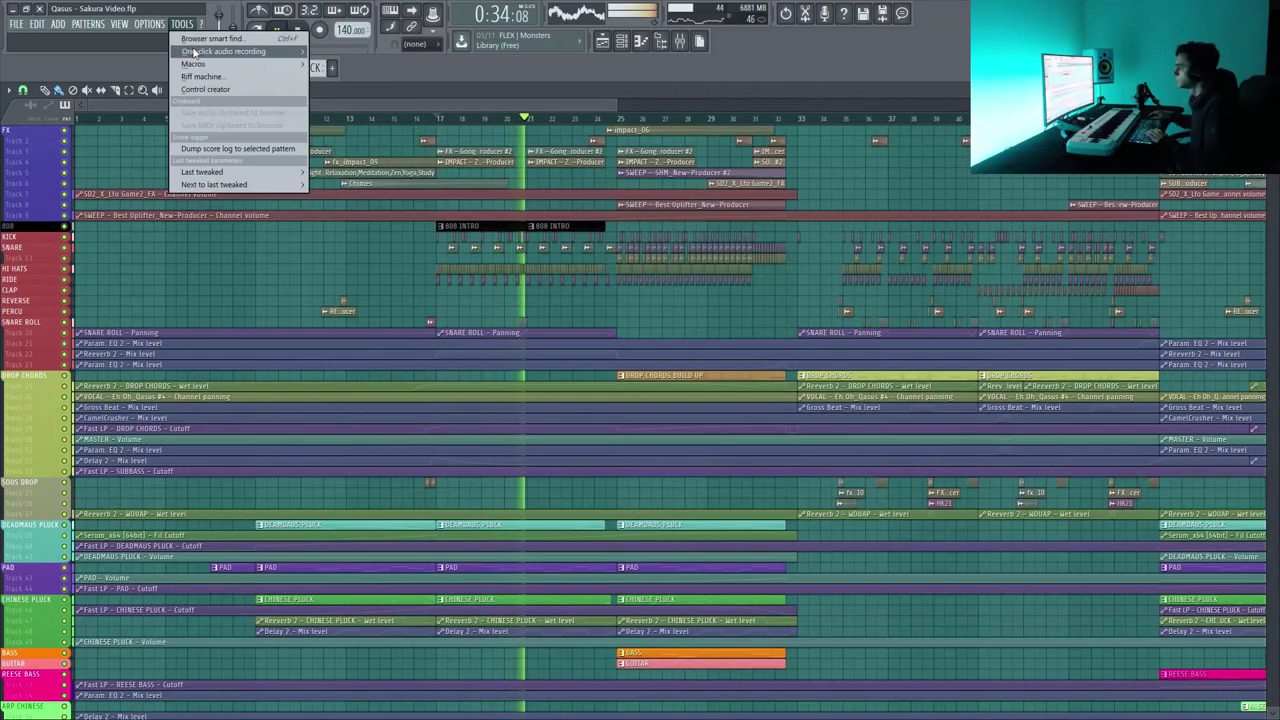
Run the smart disable macro for all plugins, keep playing the arrangement to bar 25, and stop playback.
mouse_move(200, 63)
click(363, 161)
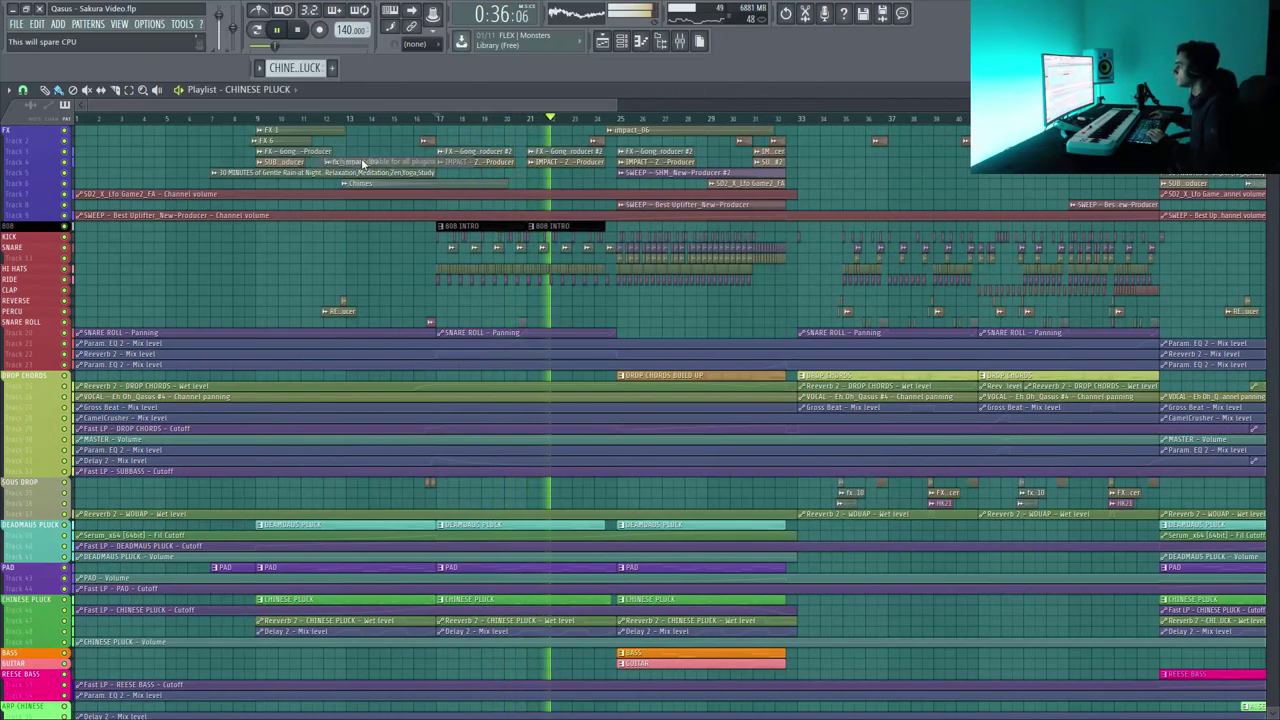
drag(612, 101, 940, 85)
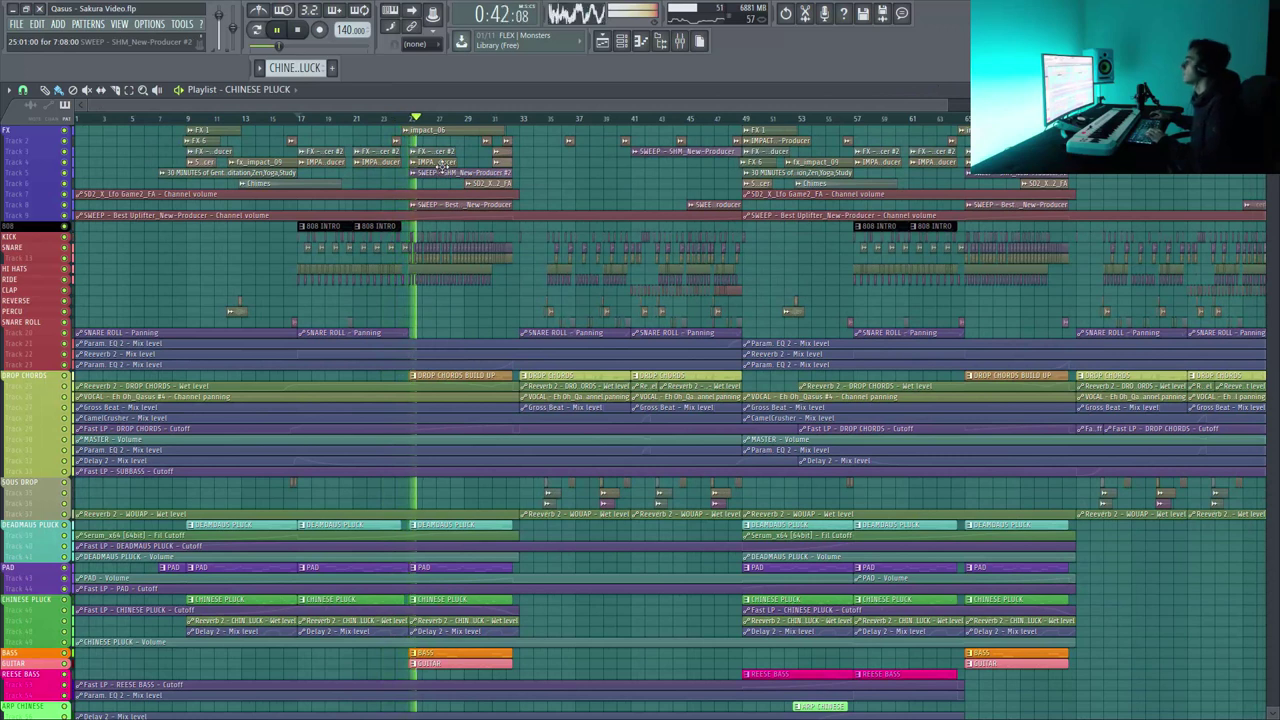
key(space)
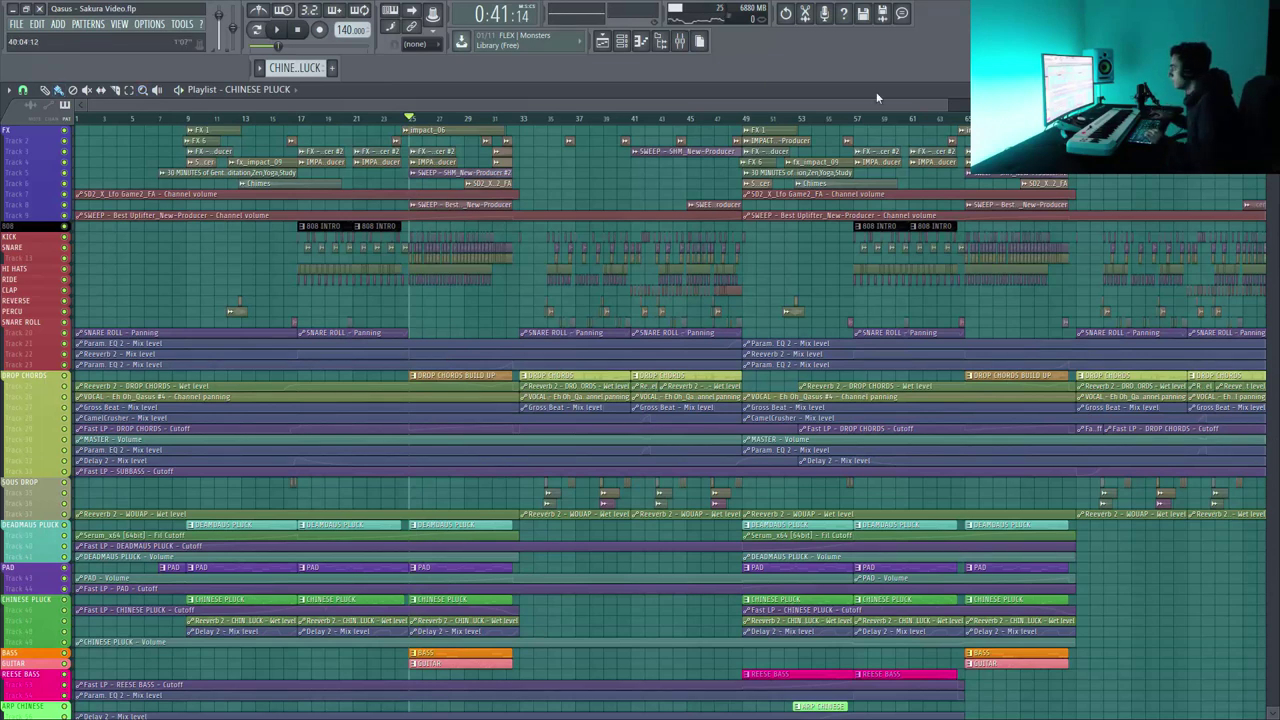
Solo the BASS track and listen to it from bar 25.
drag(948, 105, 658, 105)
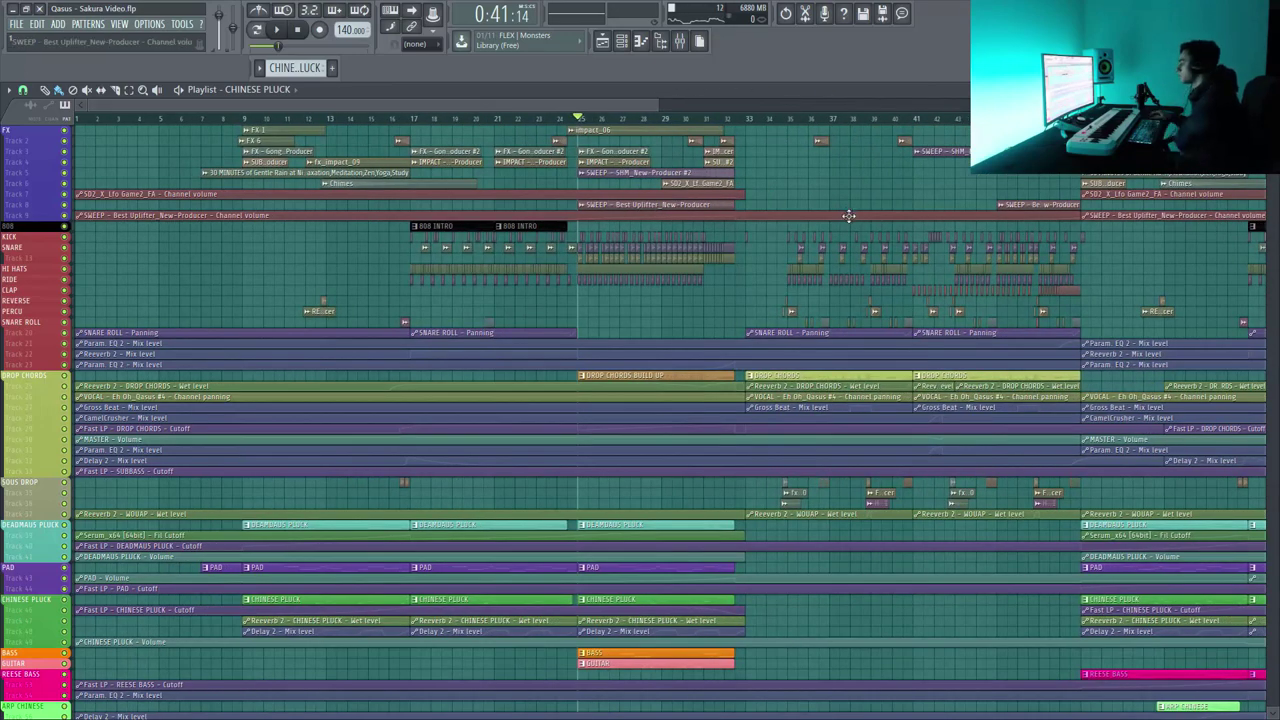
scroll(660, 420, up, 5)
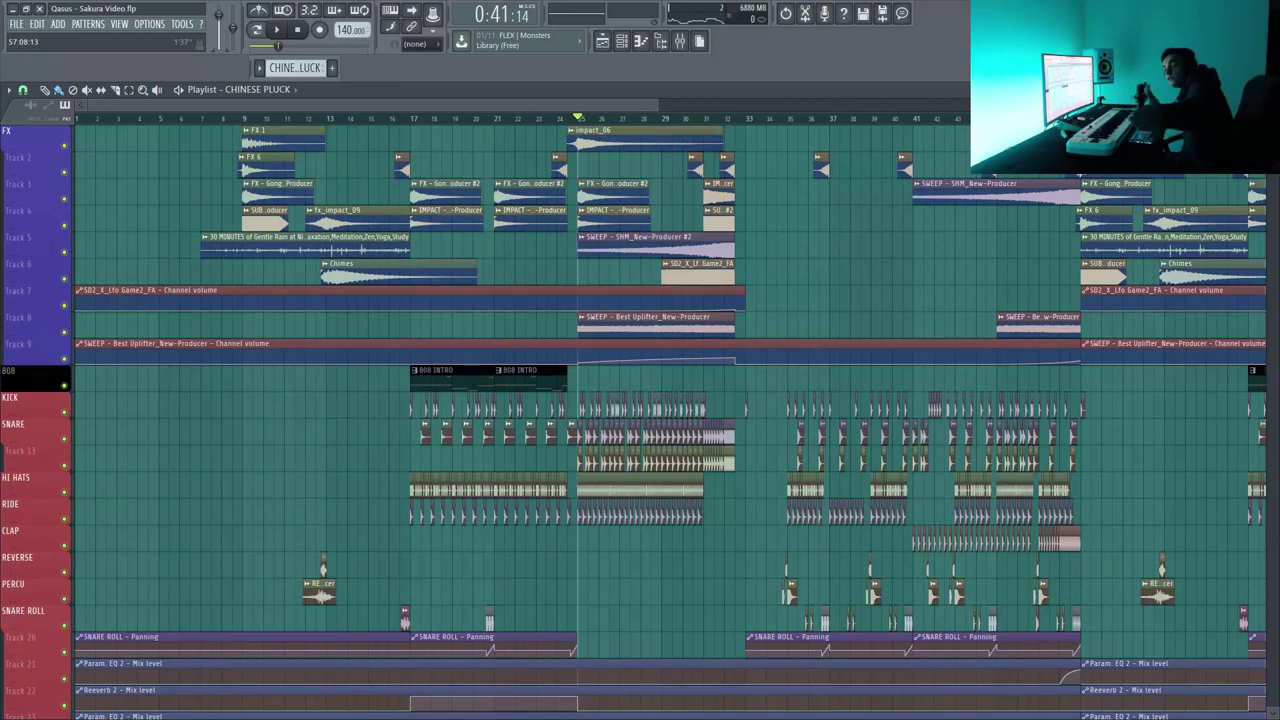
scroll(640, 420, down, 3)
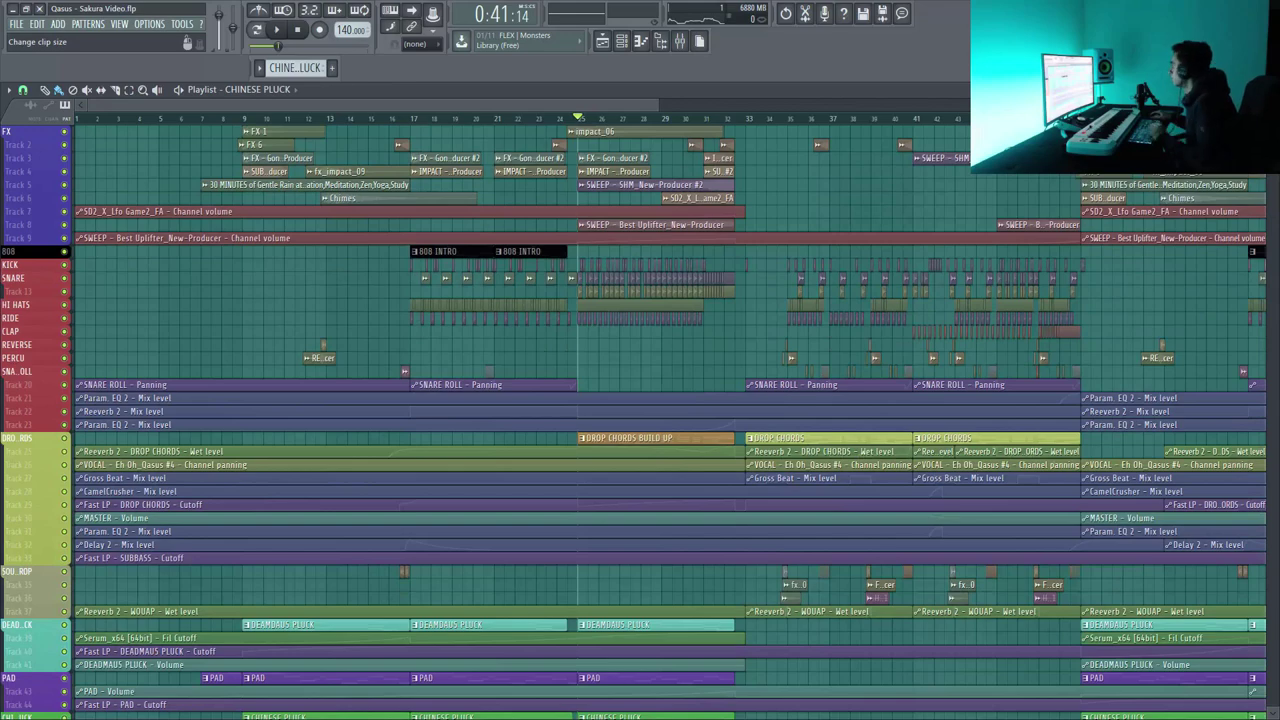
scroll(707, 273, up, 4)
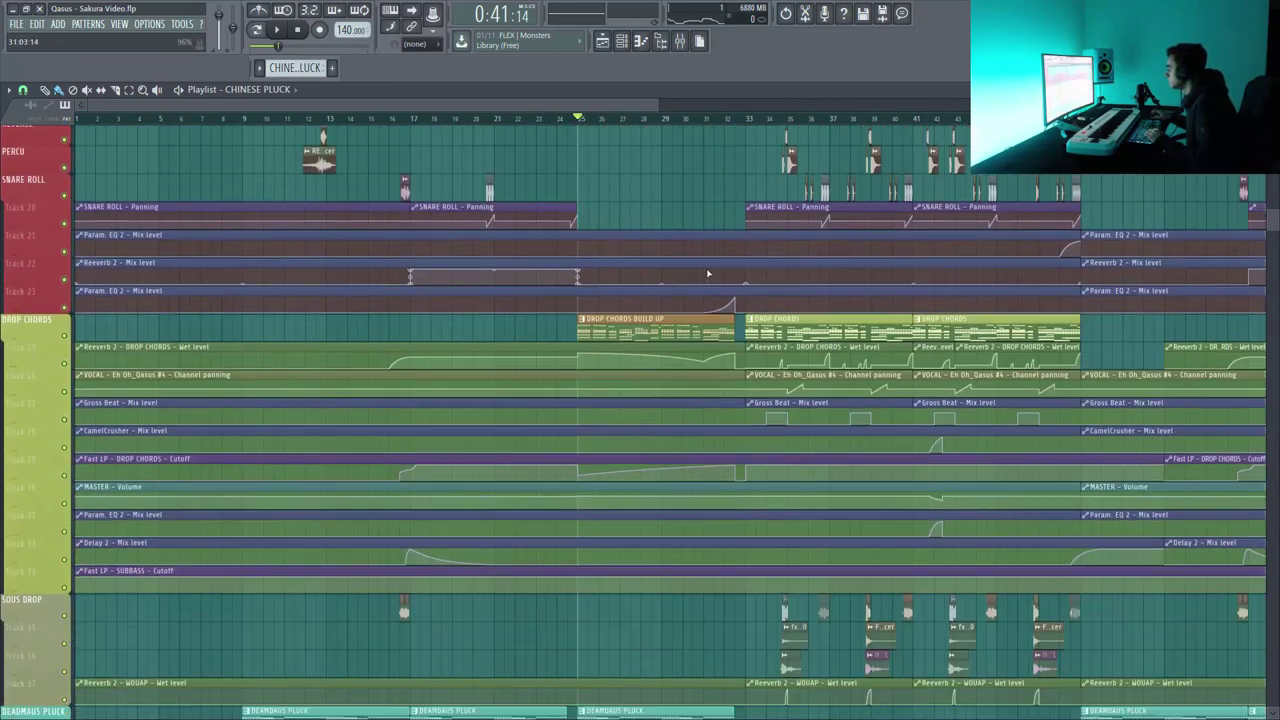
scroll(707, 273, down, 10)
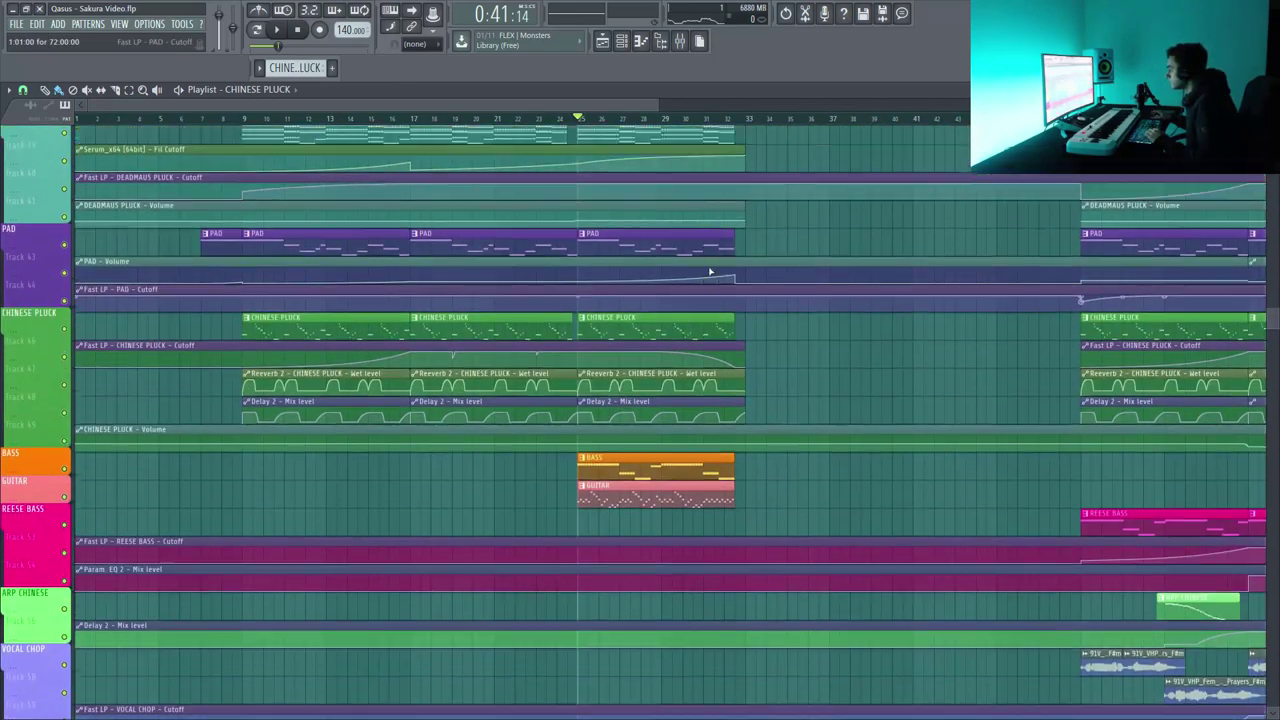
scroll(637, 185, up, 2)
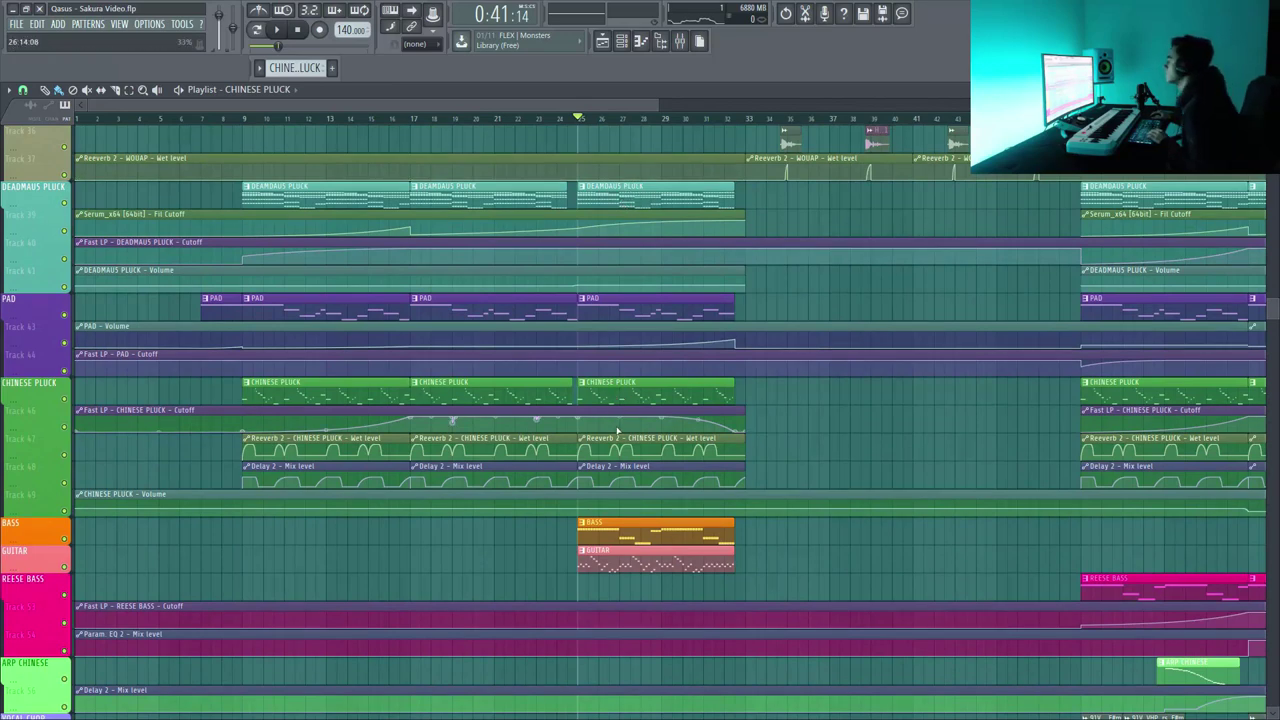
scroll(592, 456, down, 2)
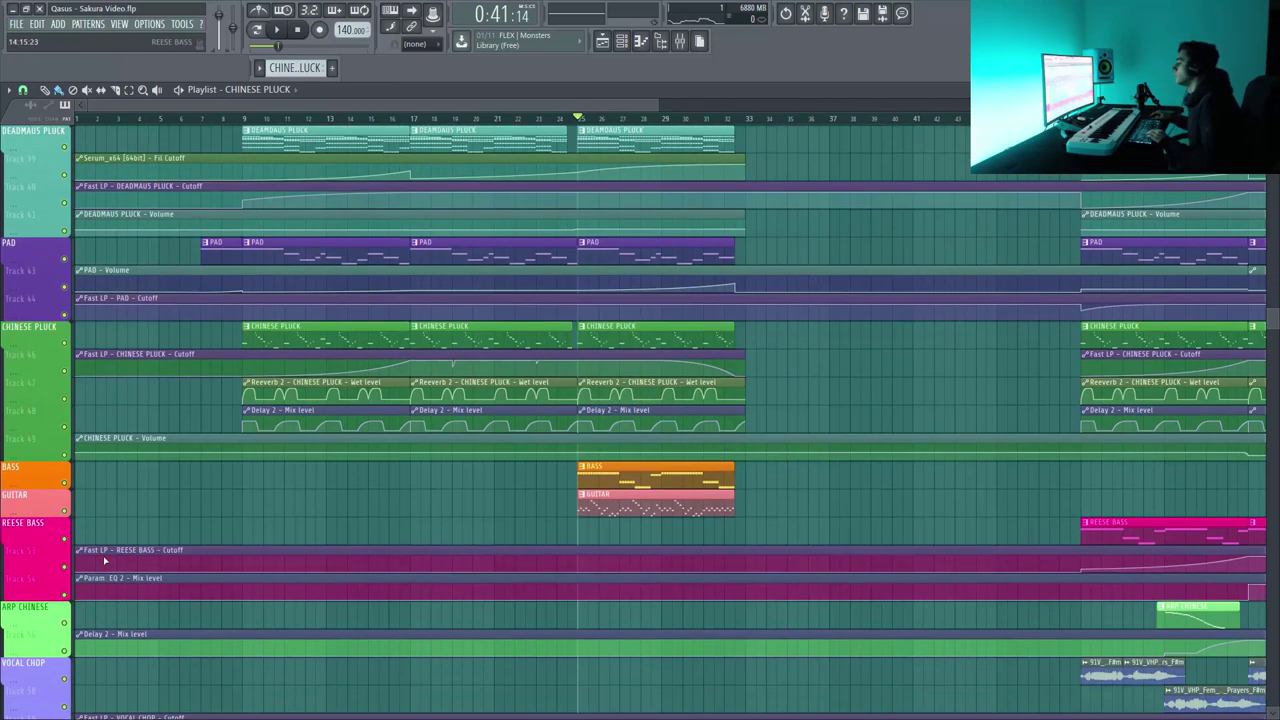
right_click(66, 485)
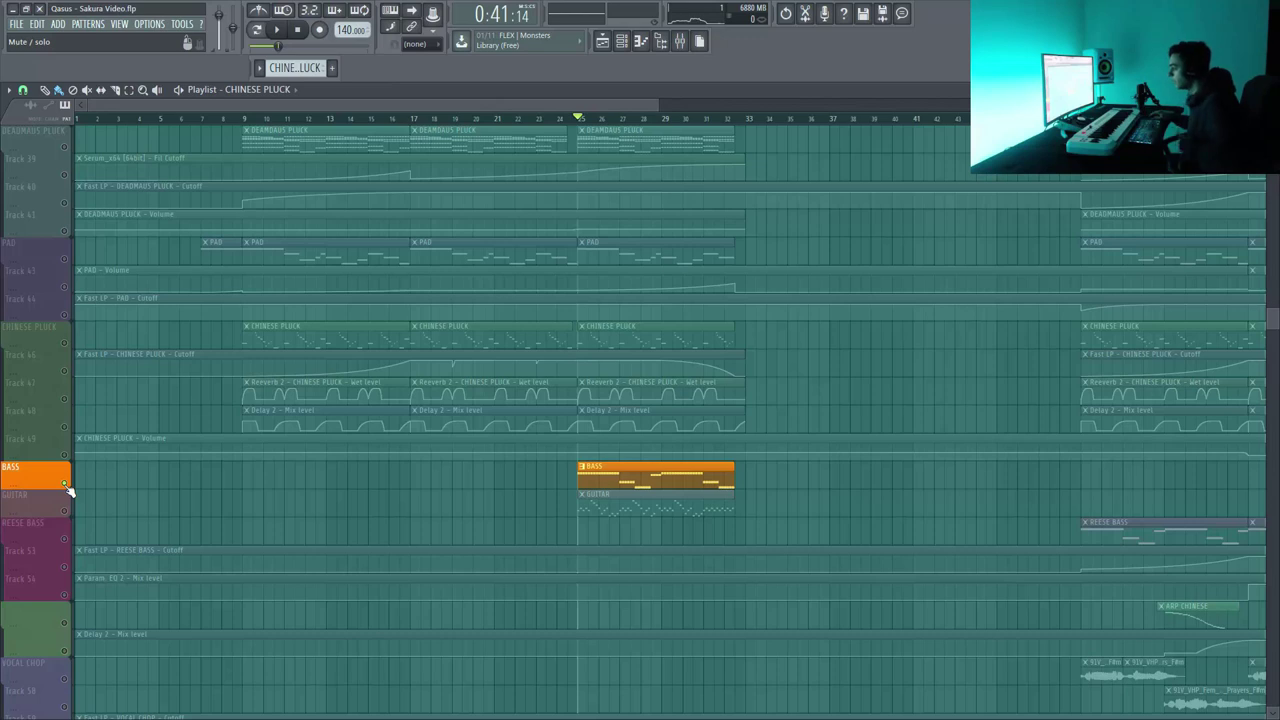
key(space)
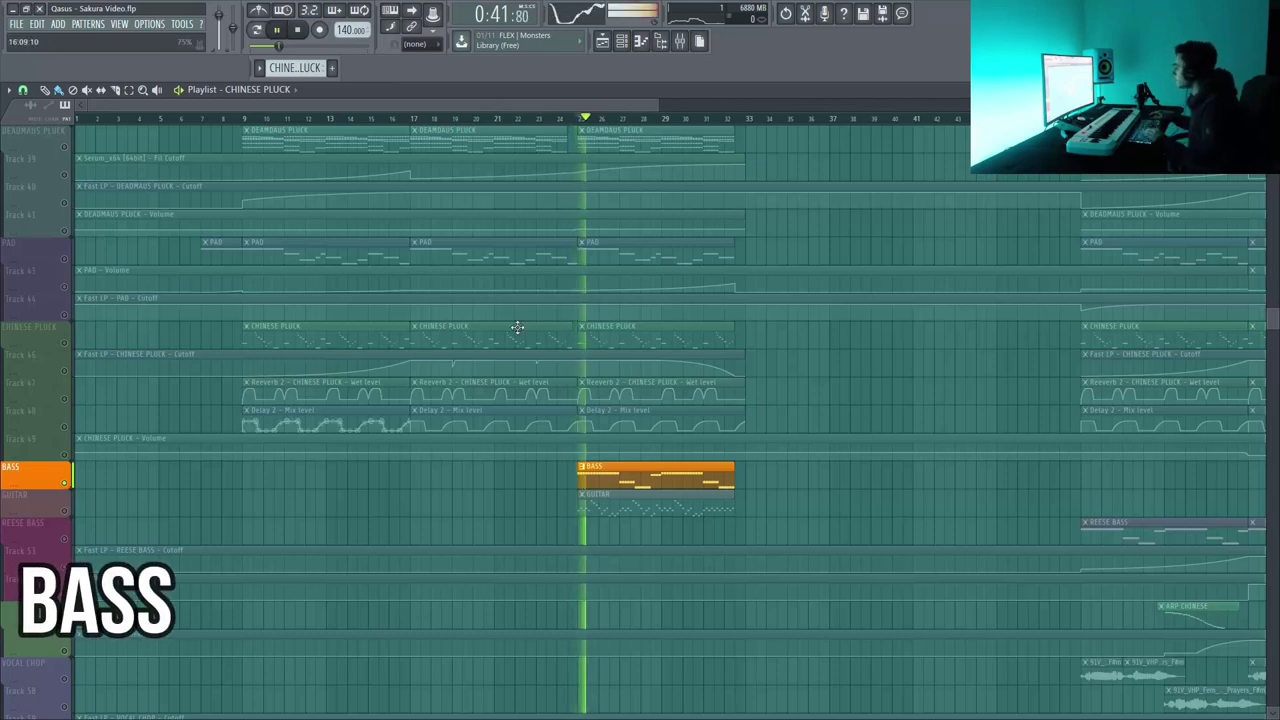
scroll(655, 113, down, 3)
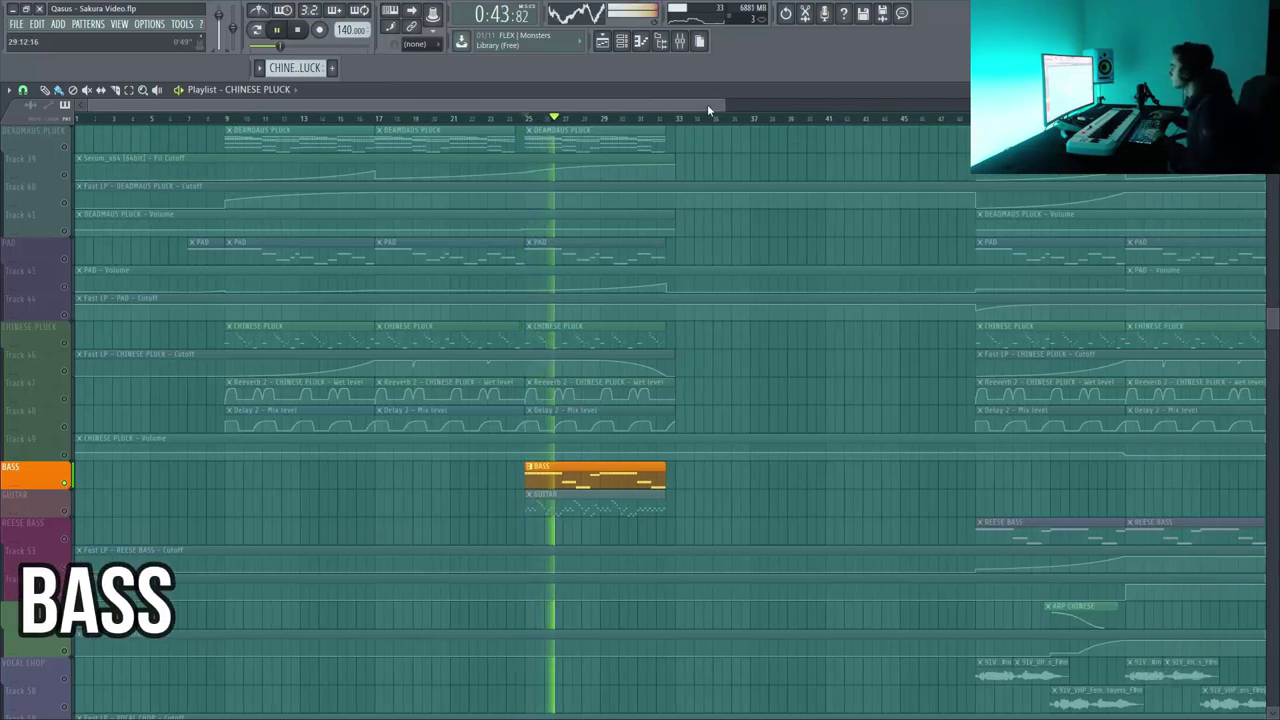
Unmute the GUITAR track, play it together with the bass from bar 25, and stop playback.
click(66, 511)
key(space)
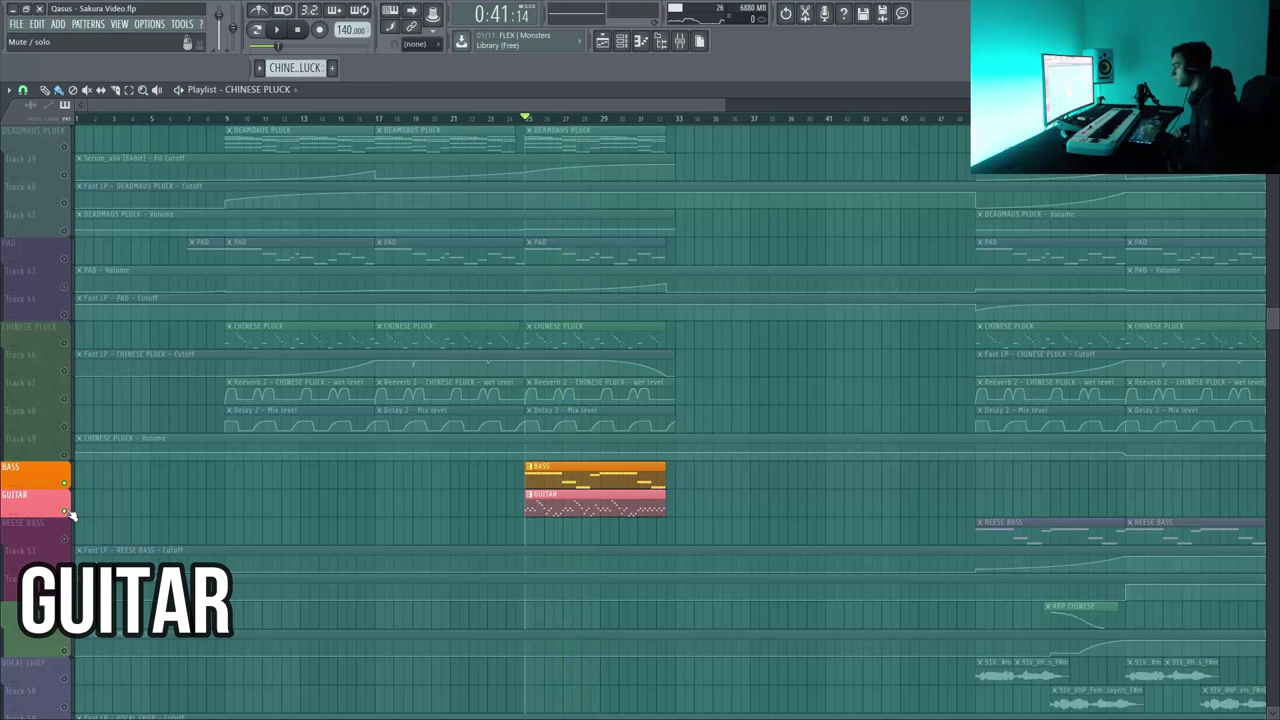
key(space)
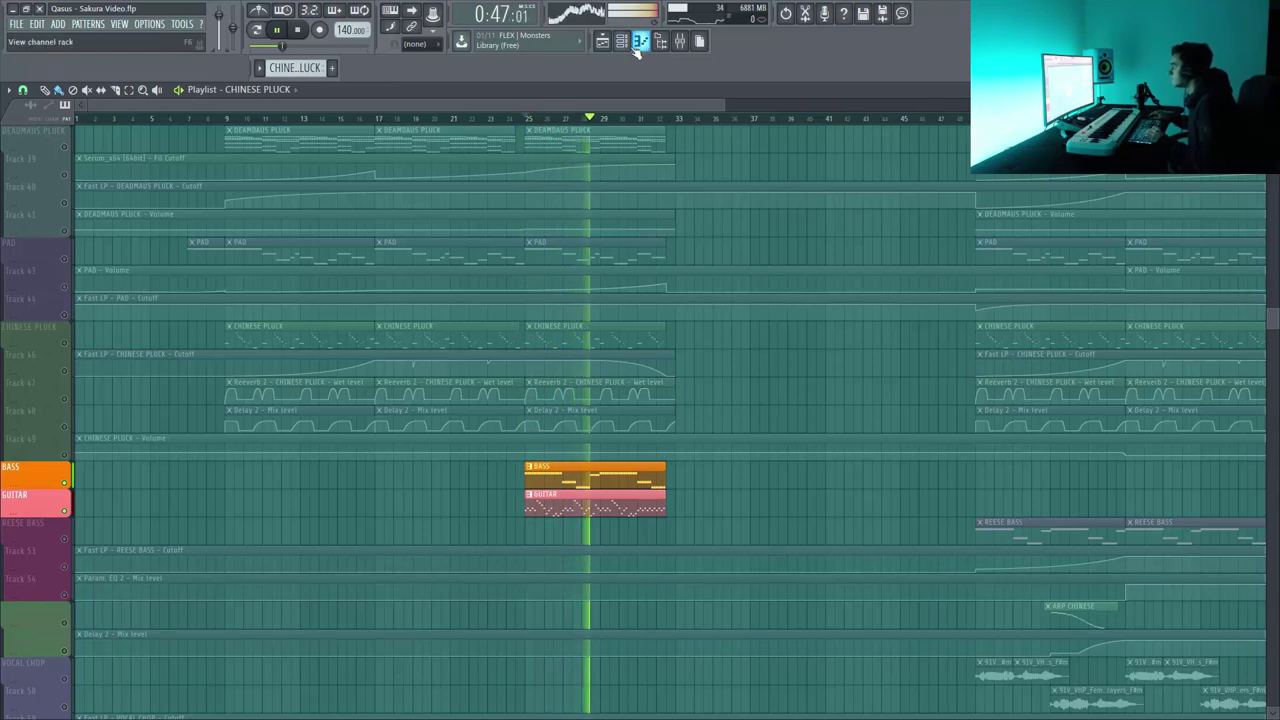
key(space)
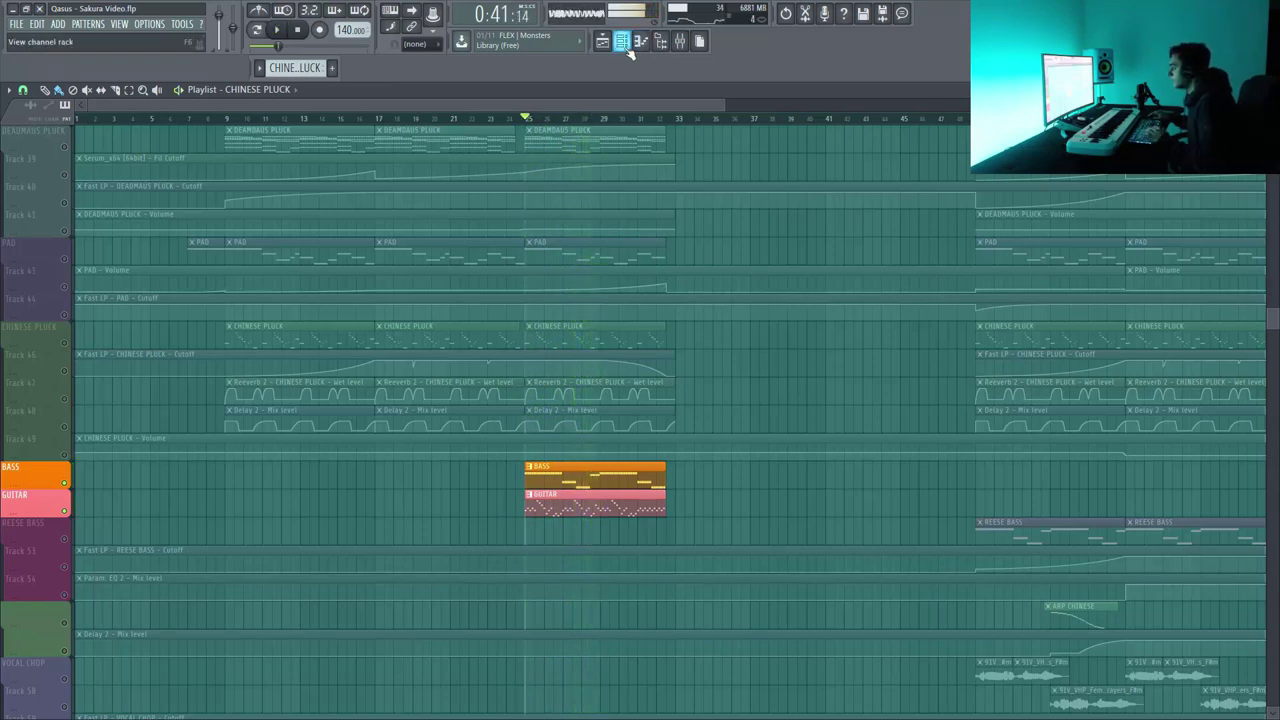
Show the GUITAR pattern in the channel rack and open its DIST WahWah instrument.
click(627, 47)
click(267, 76)
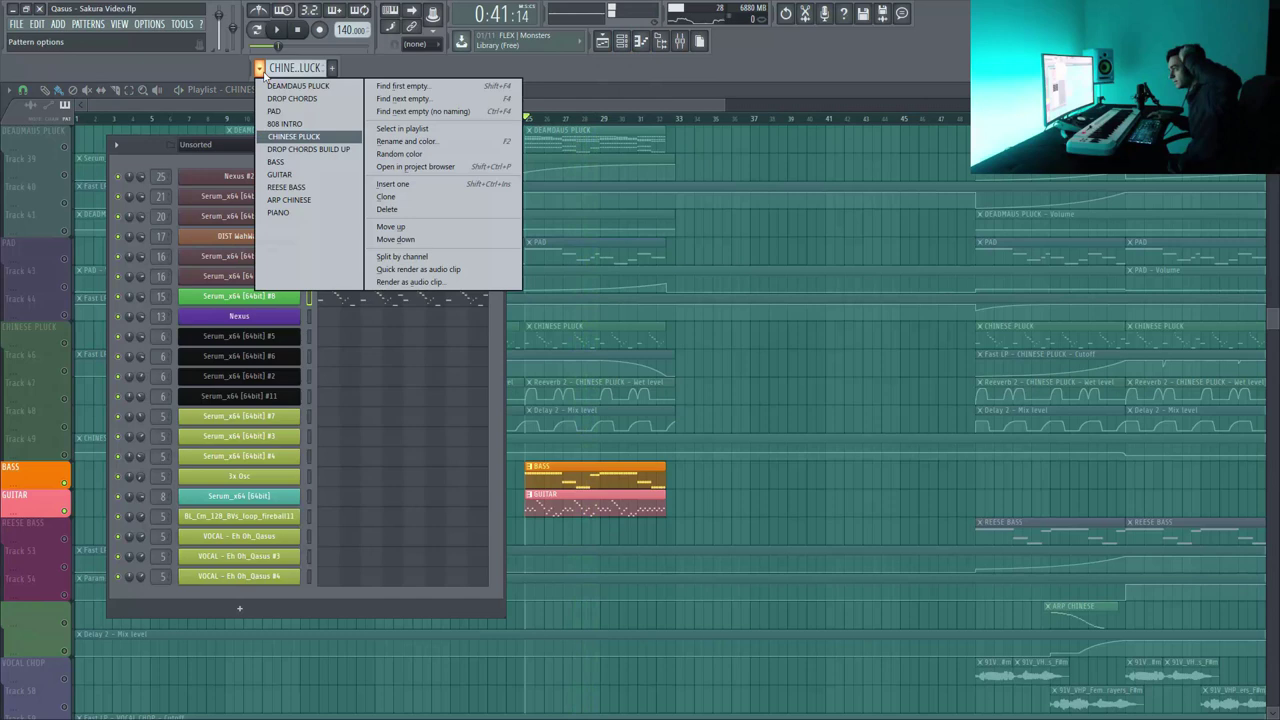
click(305, 217)
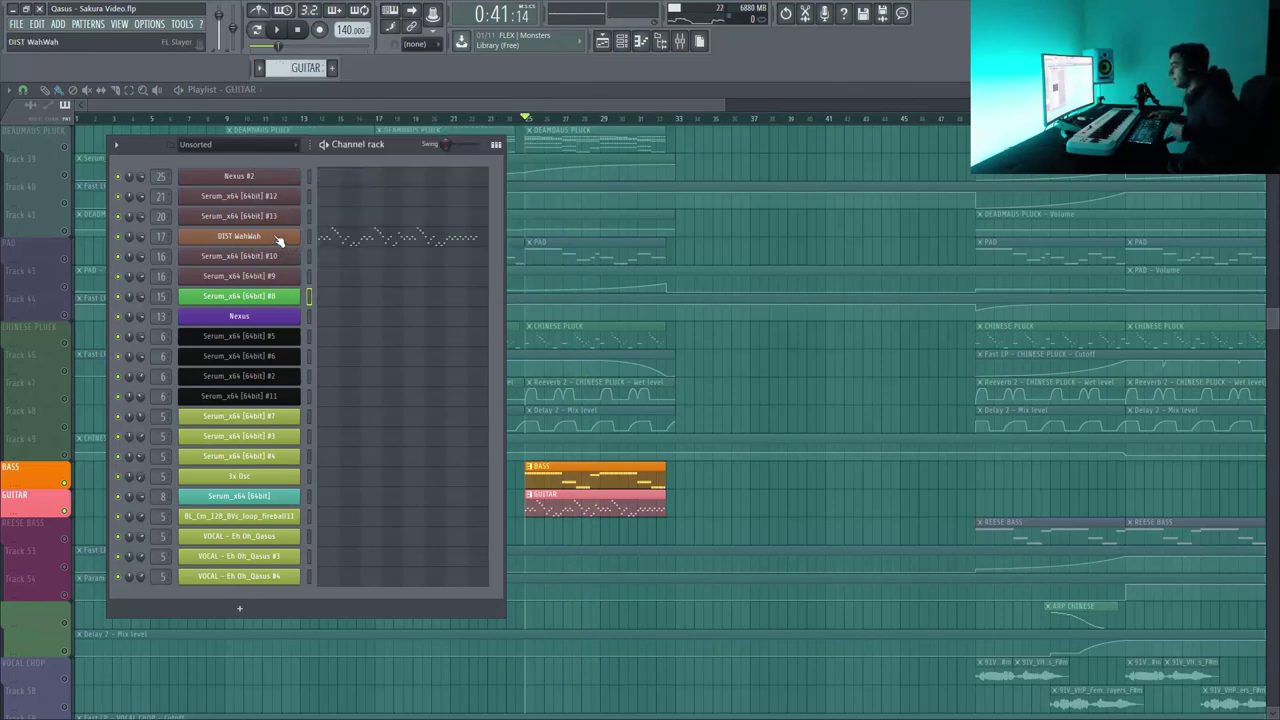
click(281, 241)
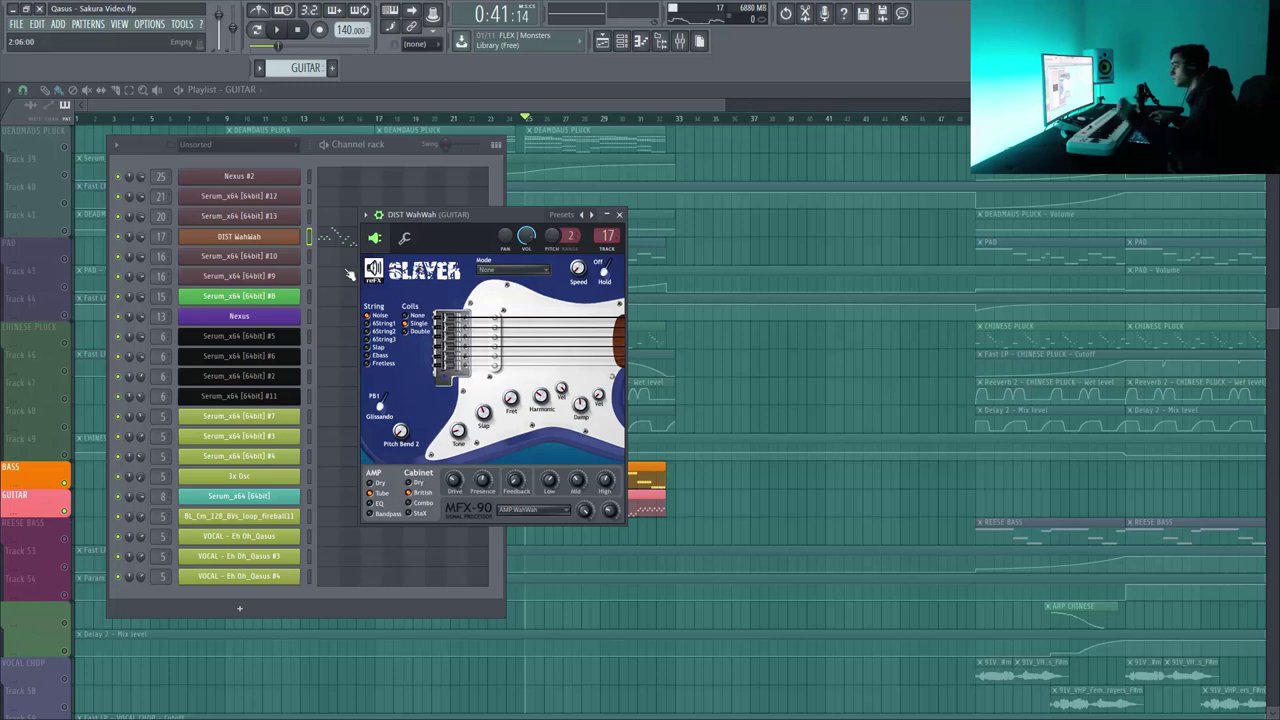
Look up FL Slayer in the list of insertable plugins, dismiss the list, and close the instrument and channel rack.
right_click(298, 236)
mouse_move(358, 318)
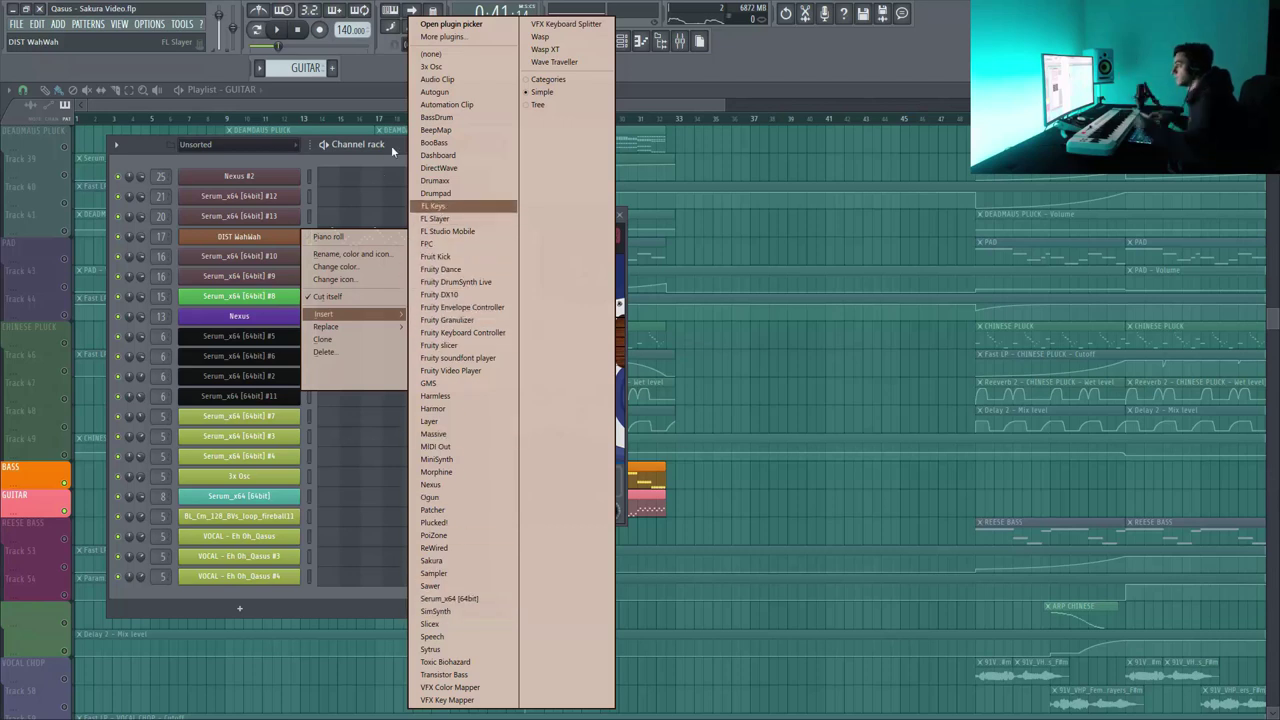
click(392, 150)
click(519, 213)
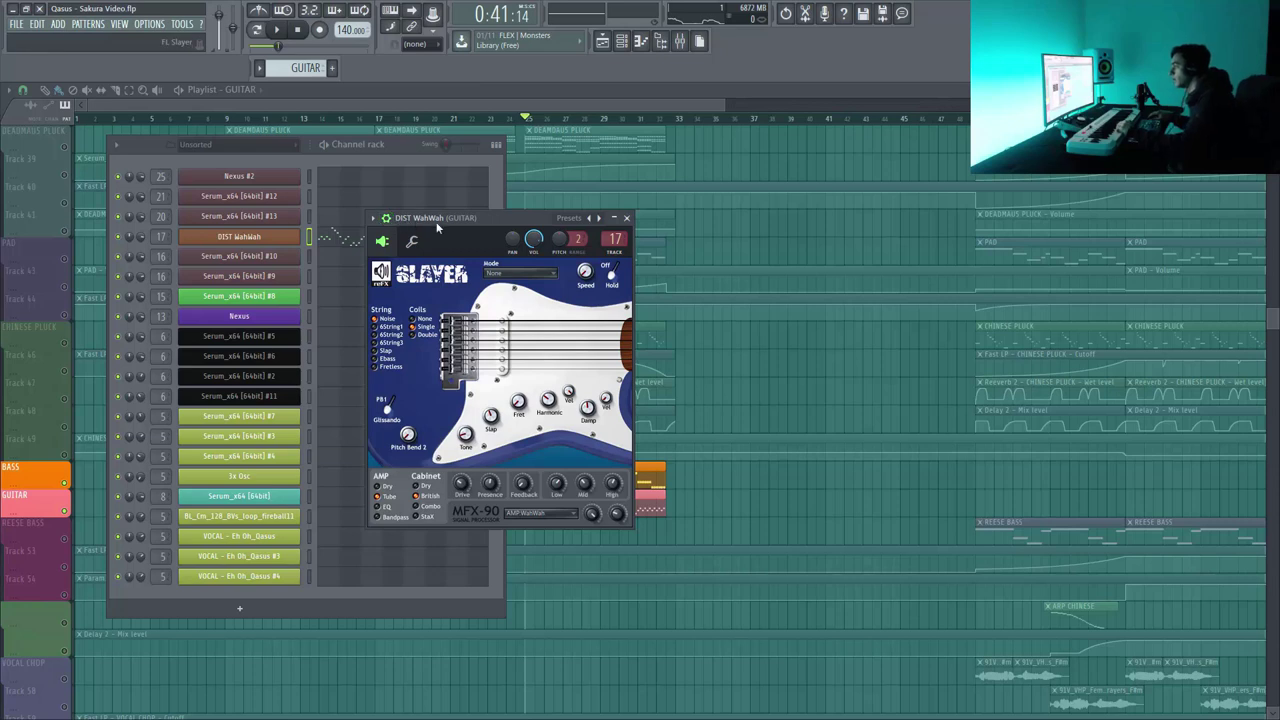
click(626, 218)
key(F6)
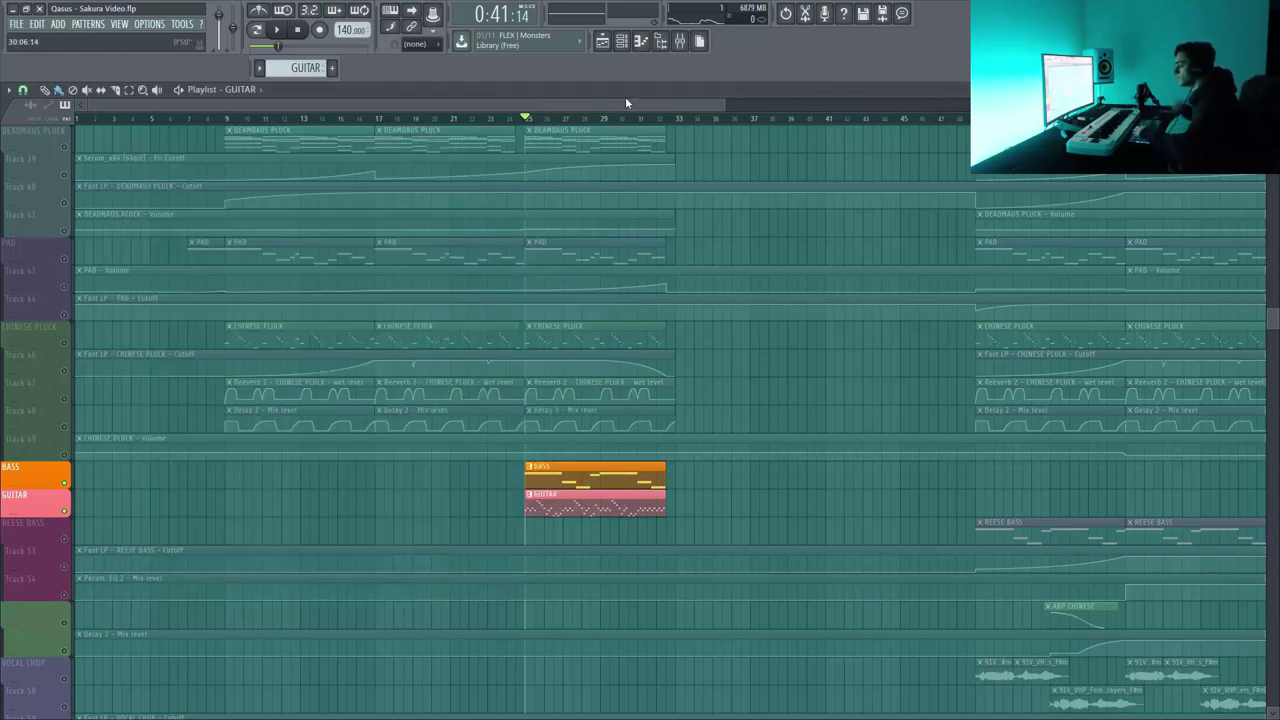
Unmute the CHINESE PLUCK, PAD and DEADMAUS PLUCK tracks together with their automation tracks.
scroll(548, 323, up, 2)
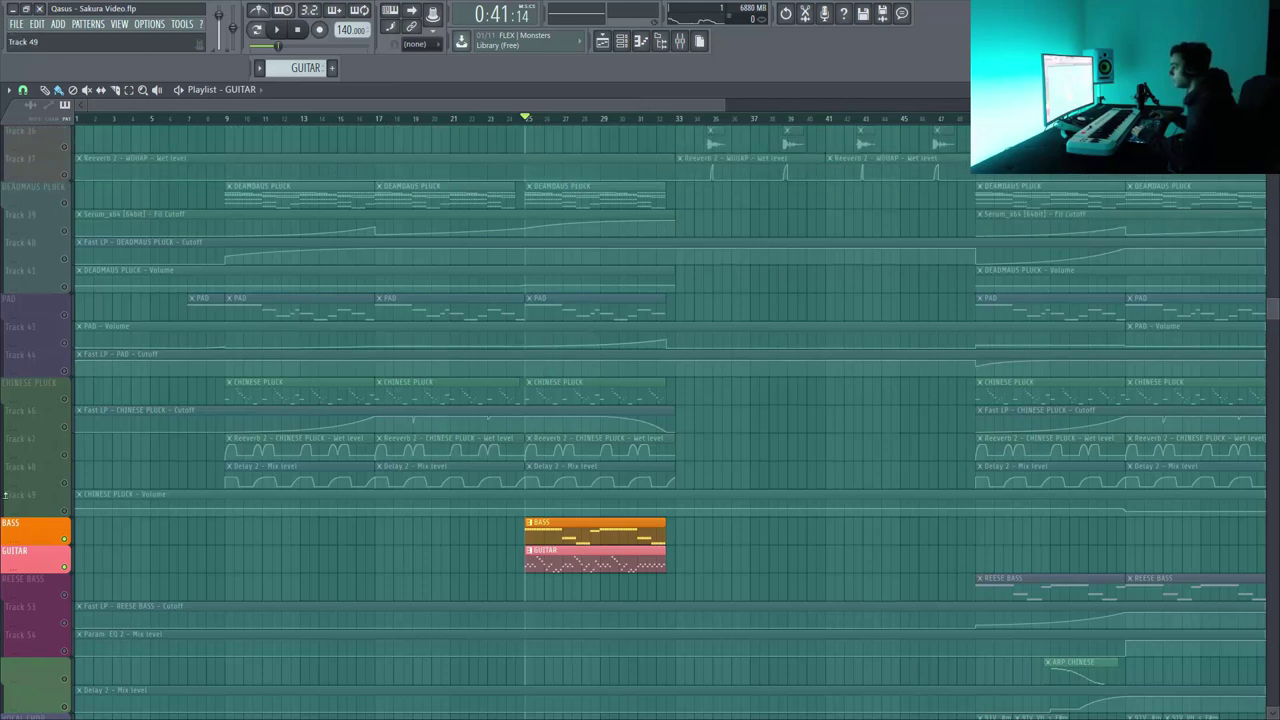
drag(74, 408, 76, 497)
scroll(76, 497, up, 2)
drag(66, 370, 68, 438)
scroll(77, 345, up, 2)
click(66, 317)
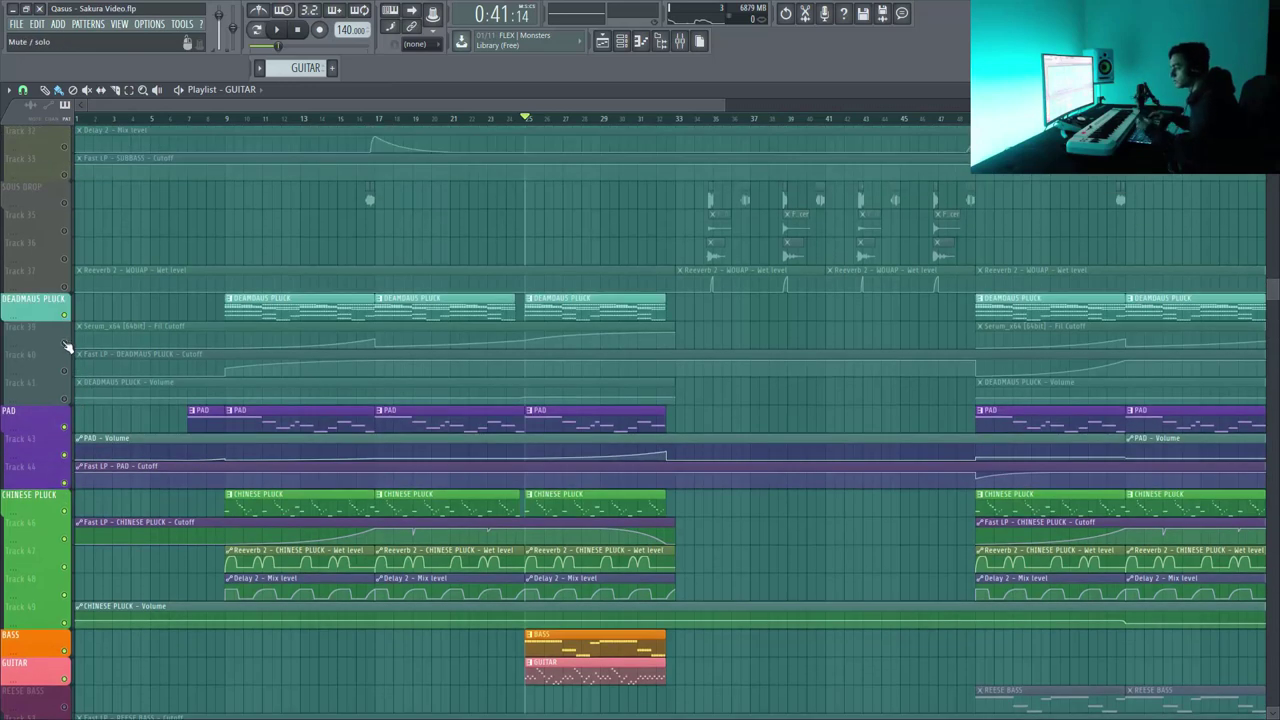
click(66, 345)
click(66, 373)
drag(68, 400, 109, 411)
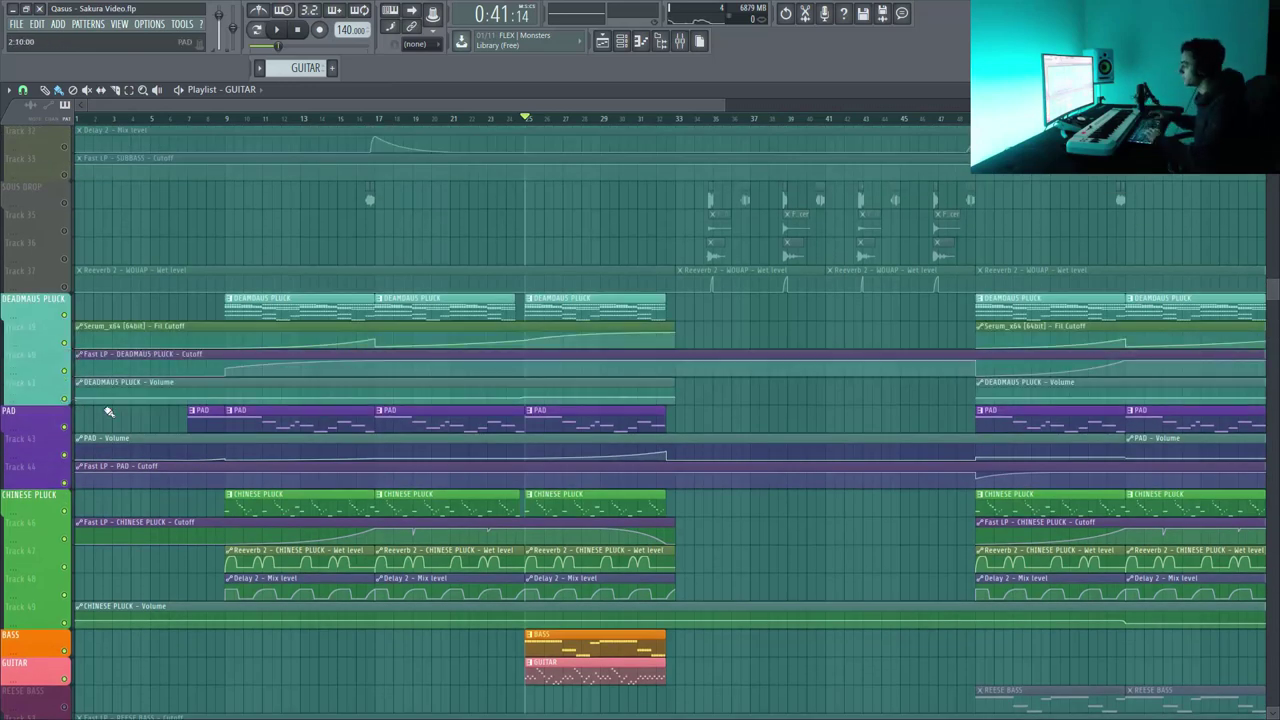
Play the melodic layers from bar 25, mute the main DEADMAUS PLUCK track during playback, and stop.
key(space)
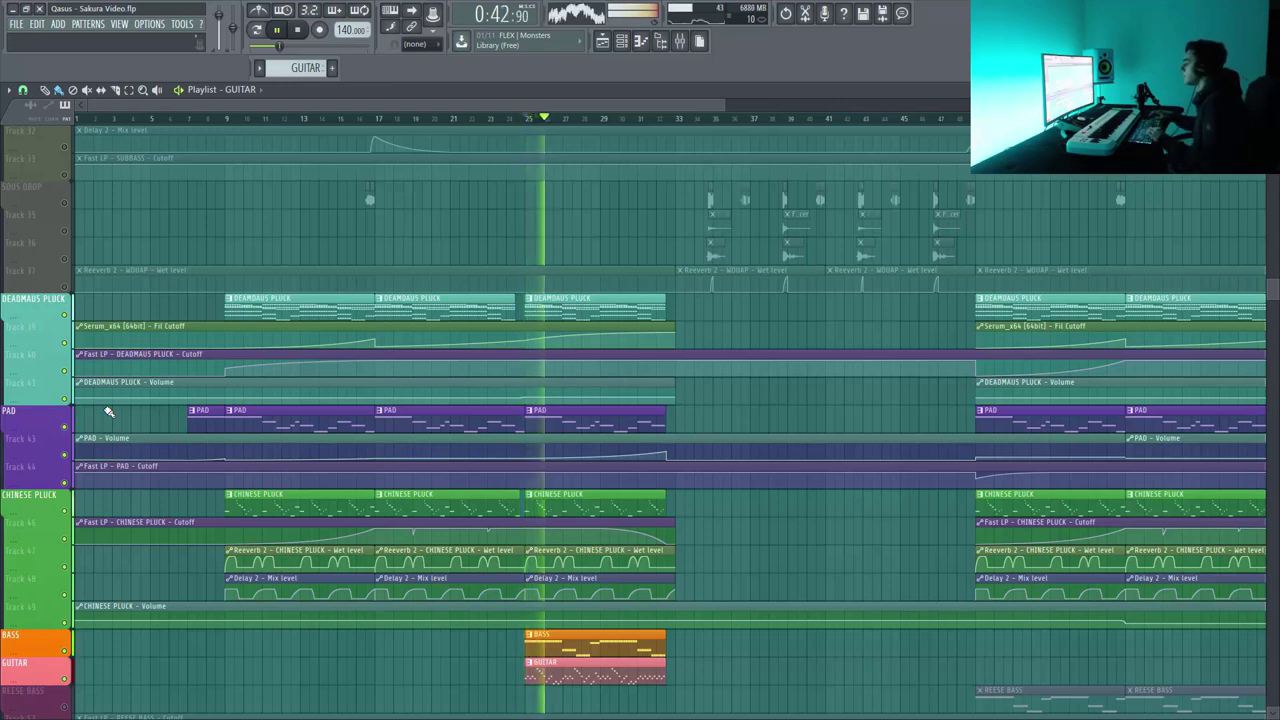
click(65, 315)
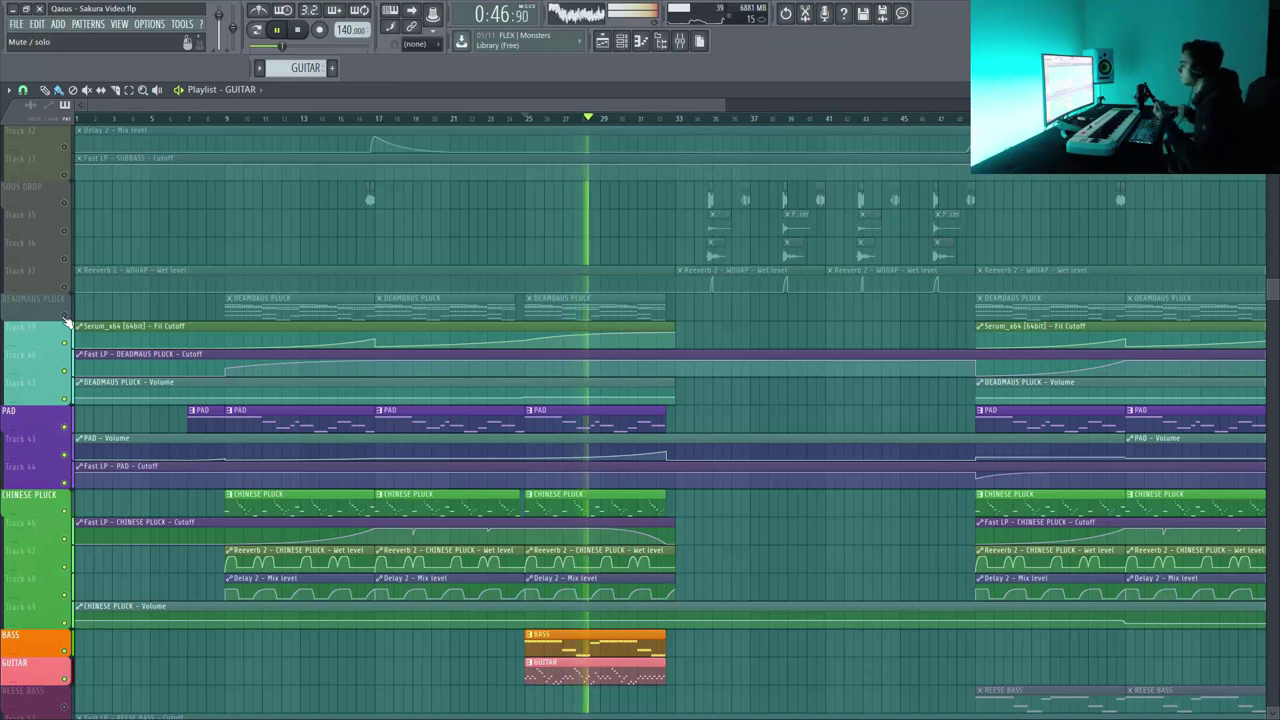
key(space)
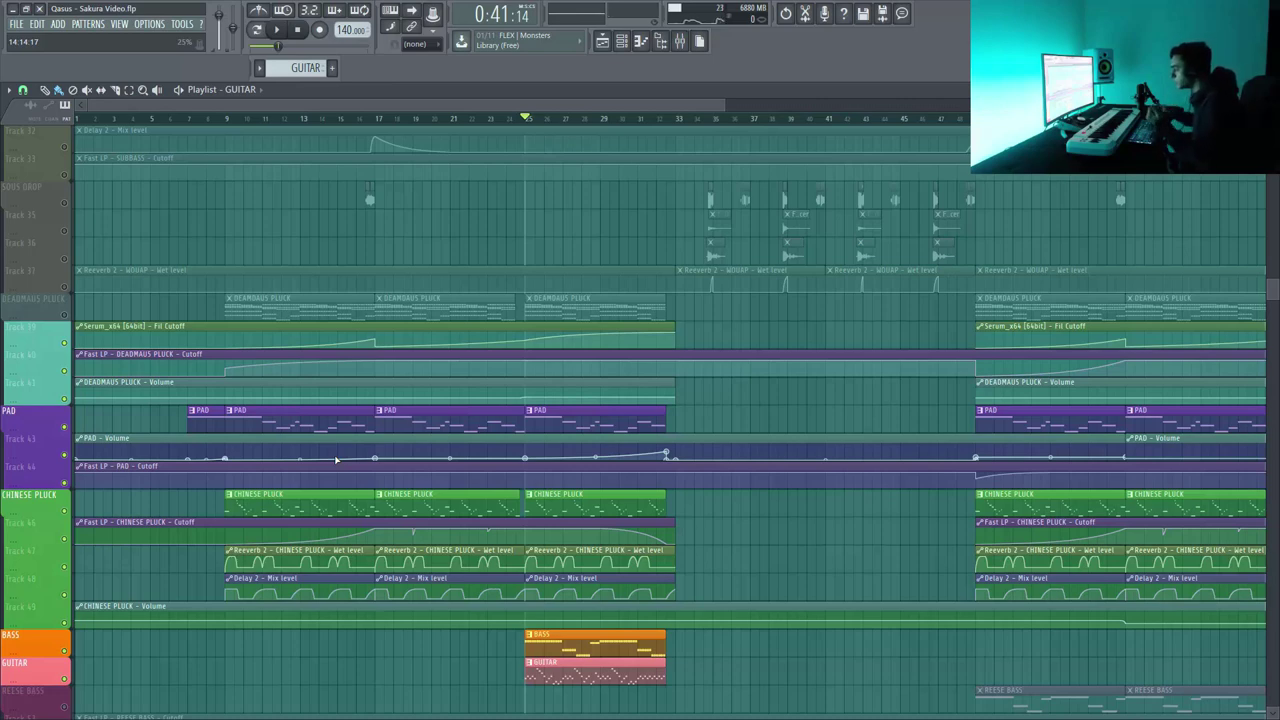
Unmute the KICK and SNARE tracks and Track 13 for the build-up drums.
scroll(464, 482, up, 10)
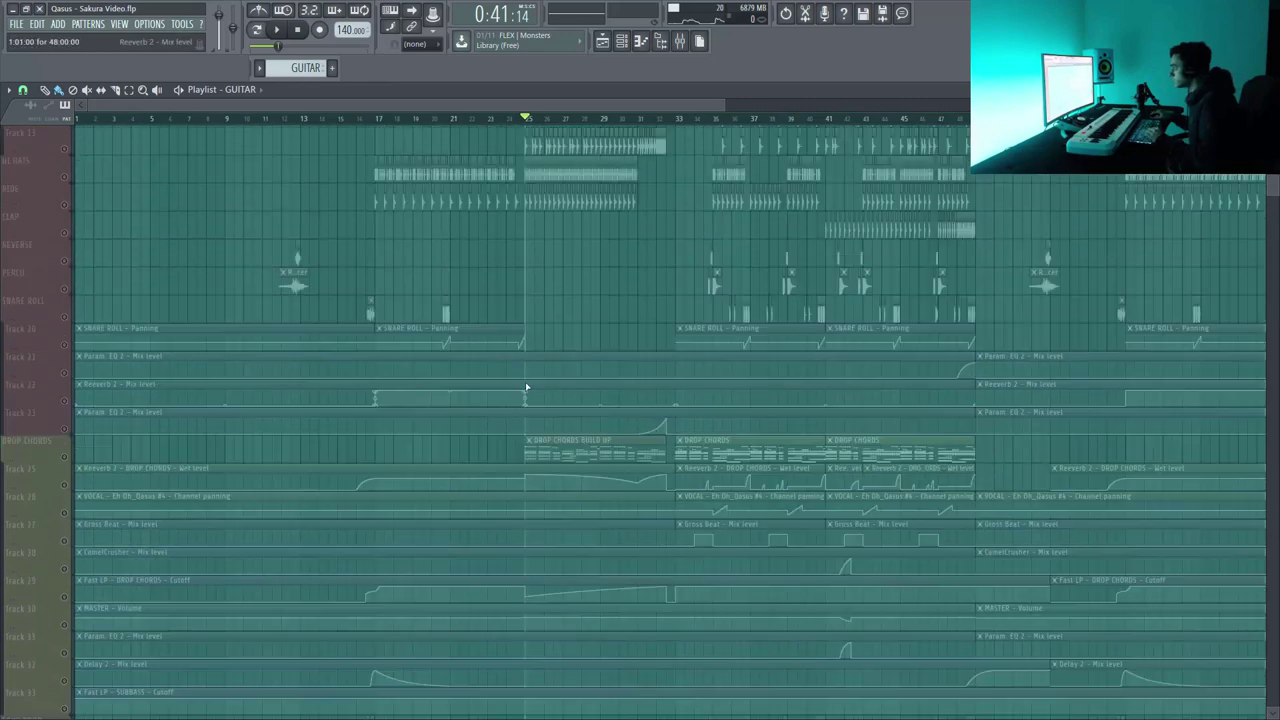
scroll(526, 398, up, 3)
click(65, 371)
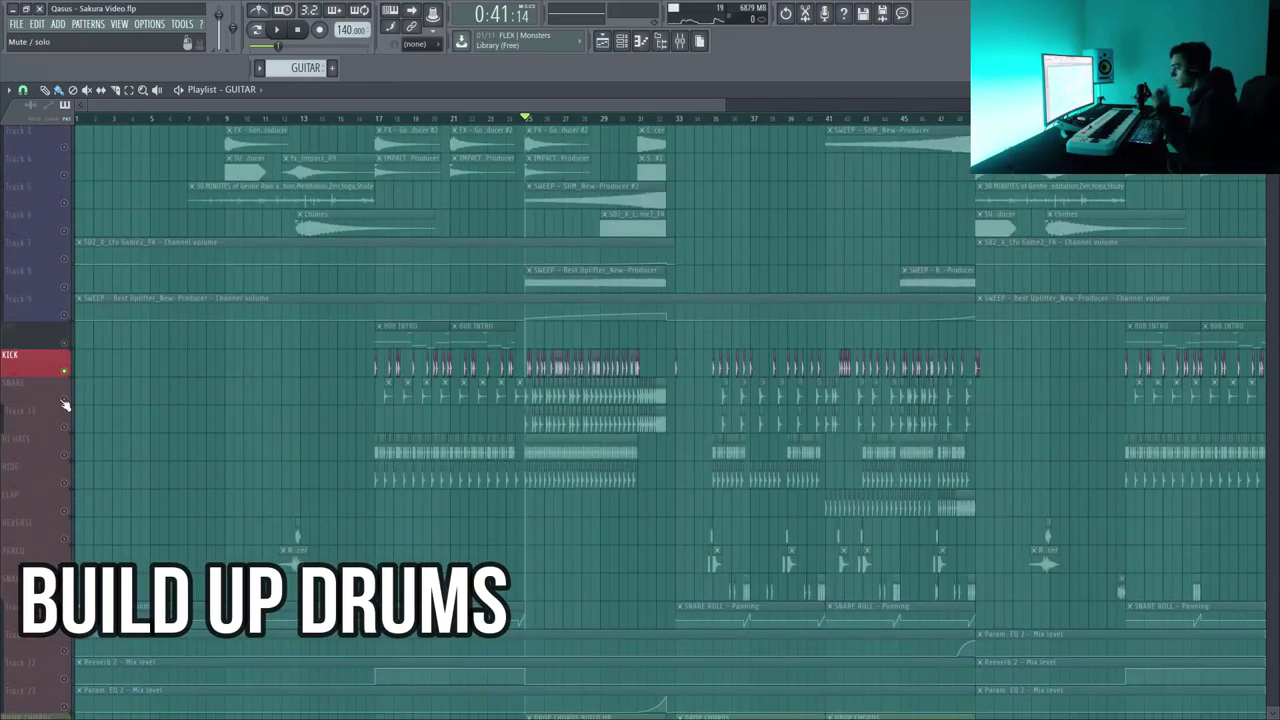
click(65, 399)
drag(68, 430, 66, 418)
Zoom in on the build-up drum clips and listen to the kick and snare layers from bar 25.
drag(451, 294, 766, 543)
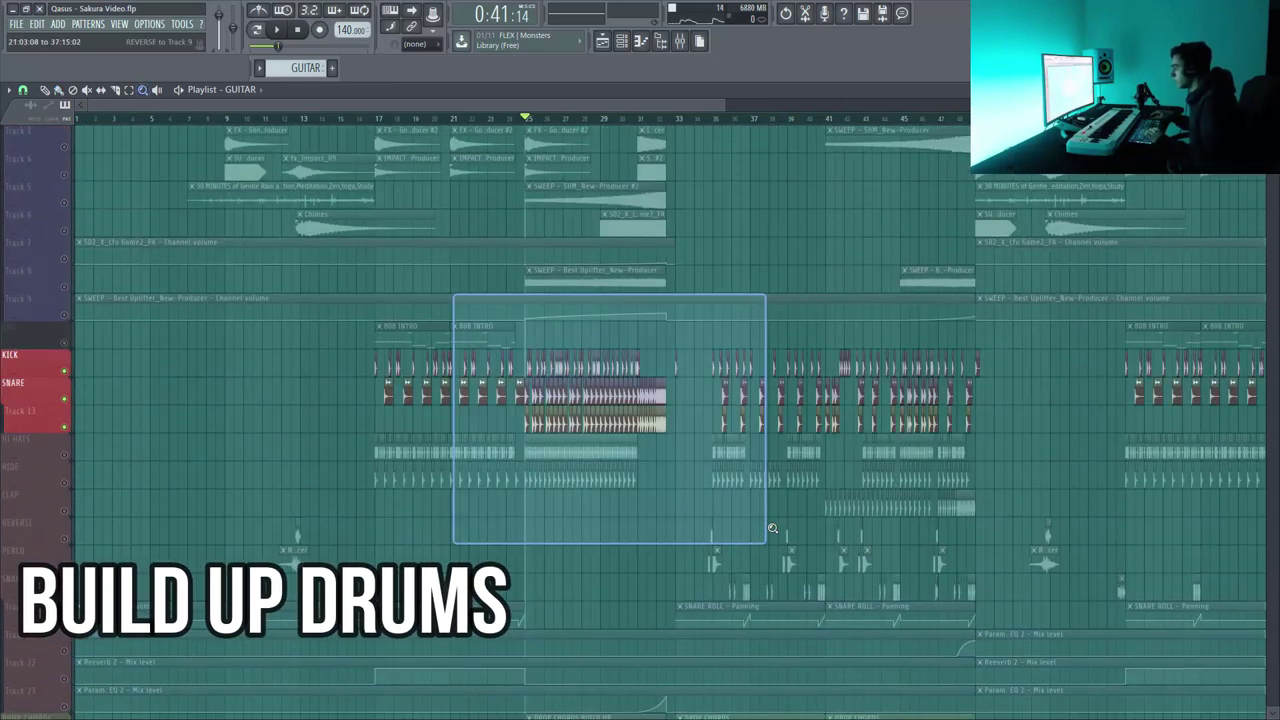
drag(457, 105, 448, 106)
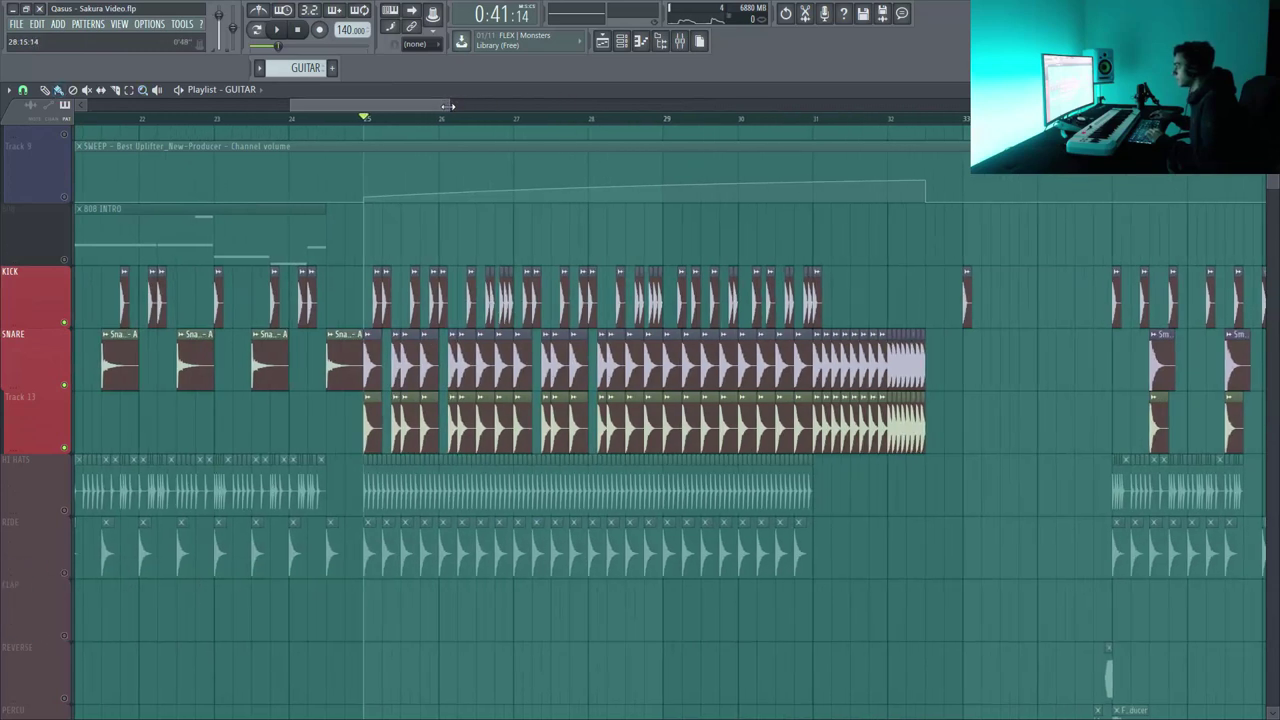
key(space)
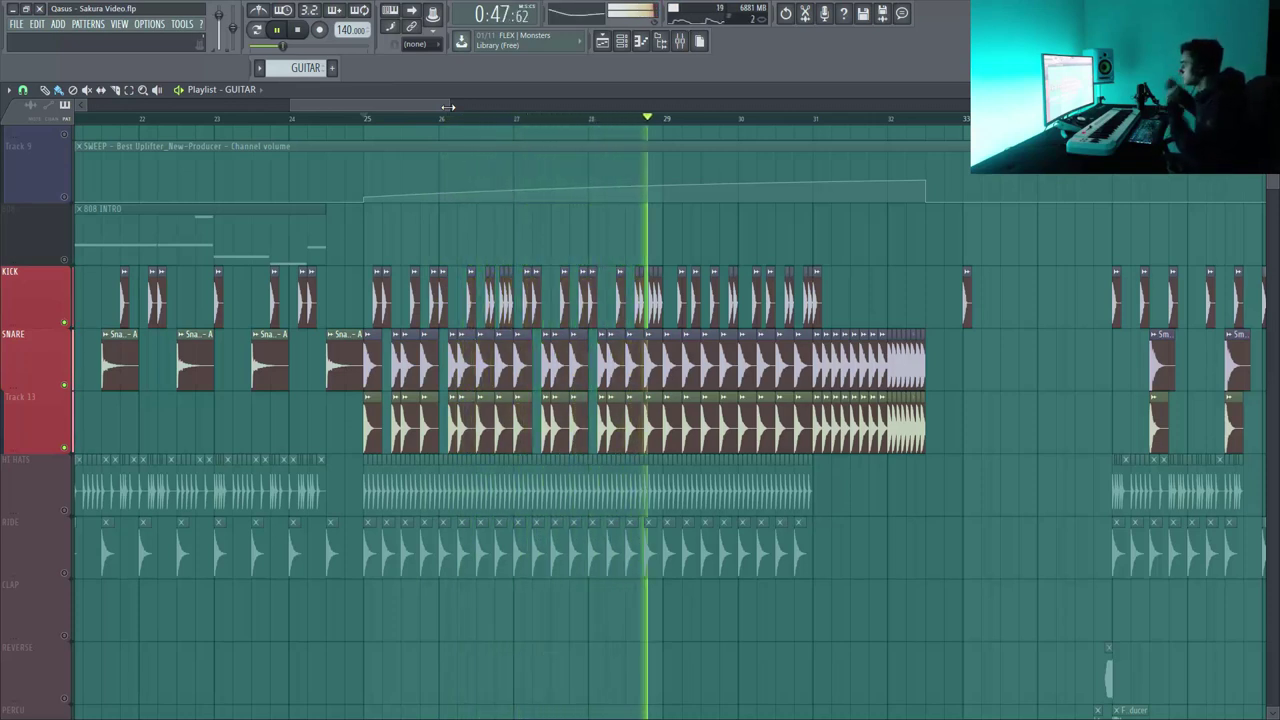
key(space)
Unmute the HI HATS and RIDE tracks and play the build-up drums again from bar 25.
click(65, 511)
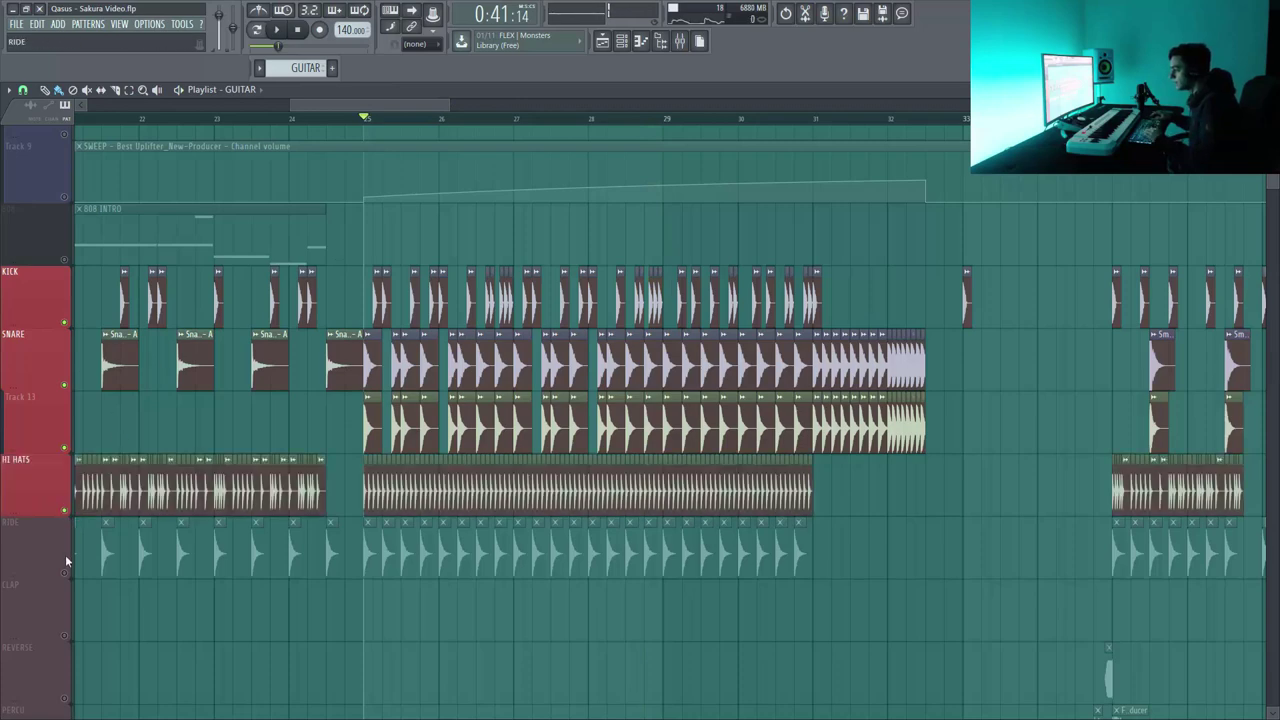
click(65, 572)
key(space)
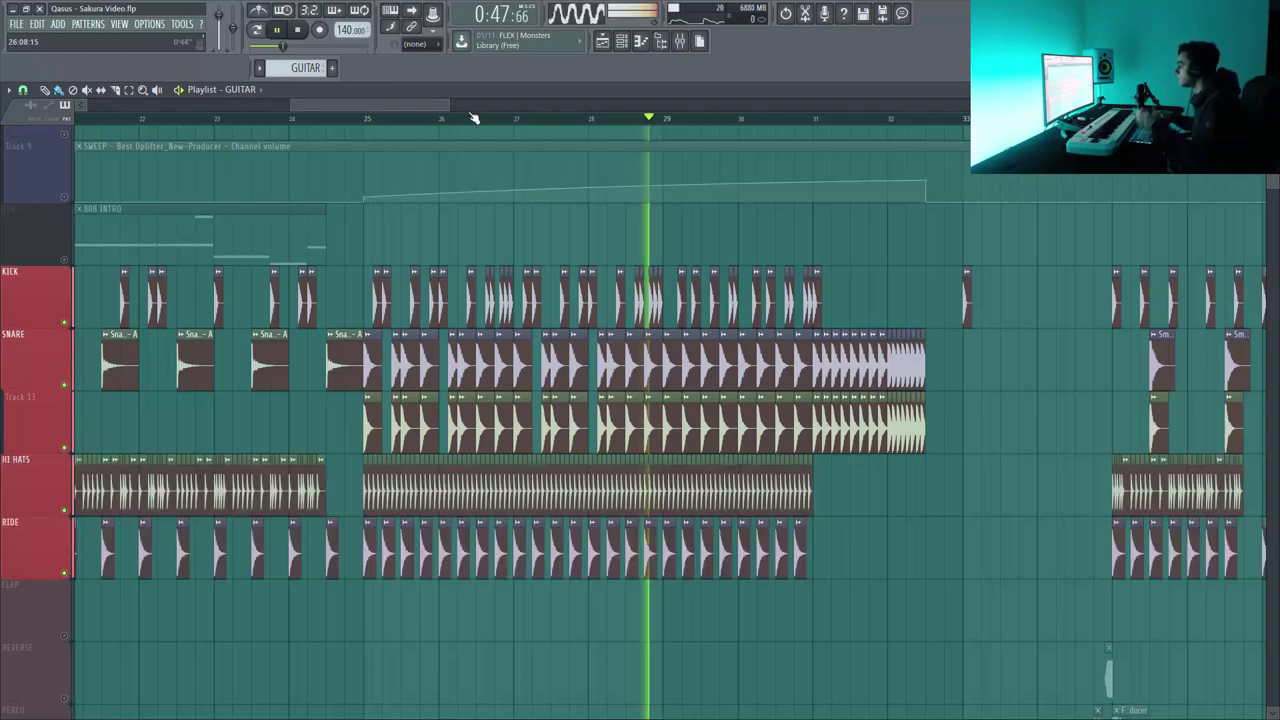
Stop the playback and unmute all the effects tracks, from the FX track through Track 9.
drag(450, 105, 487, 106)
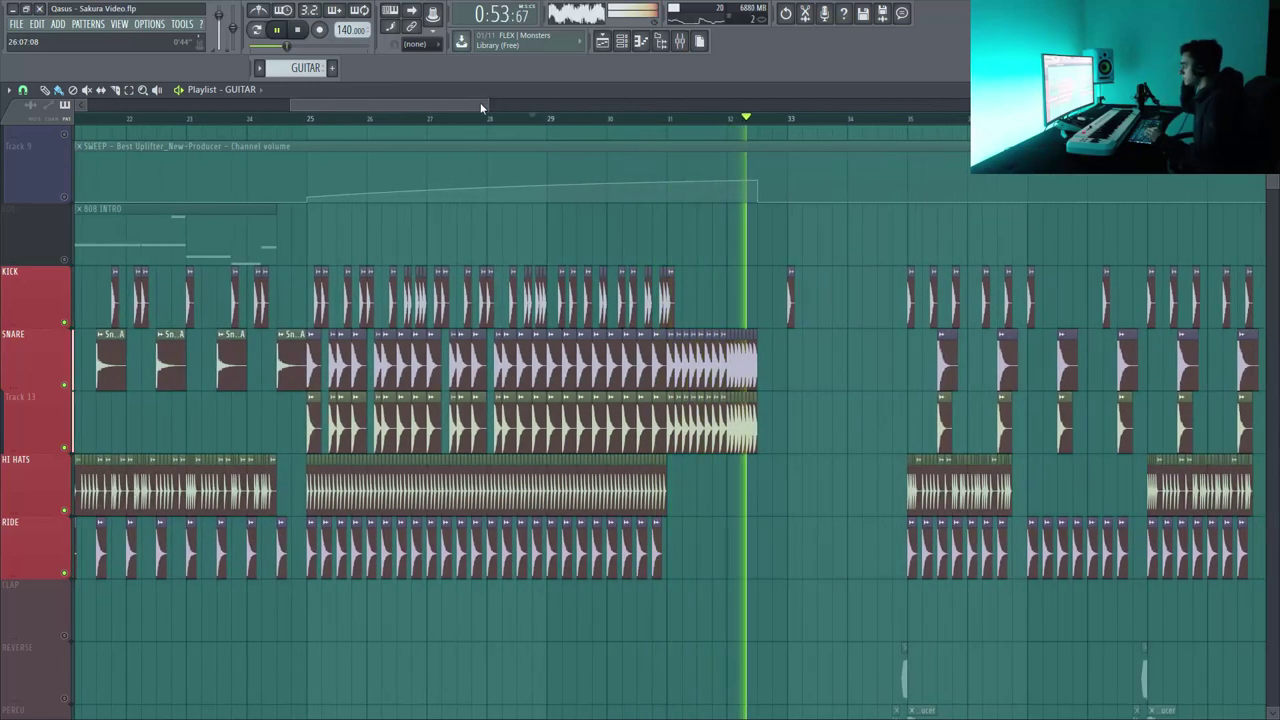
key(space)
scroll(554, 206, up, 3)
scroll(554, 206, down, 1)
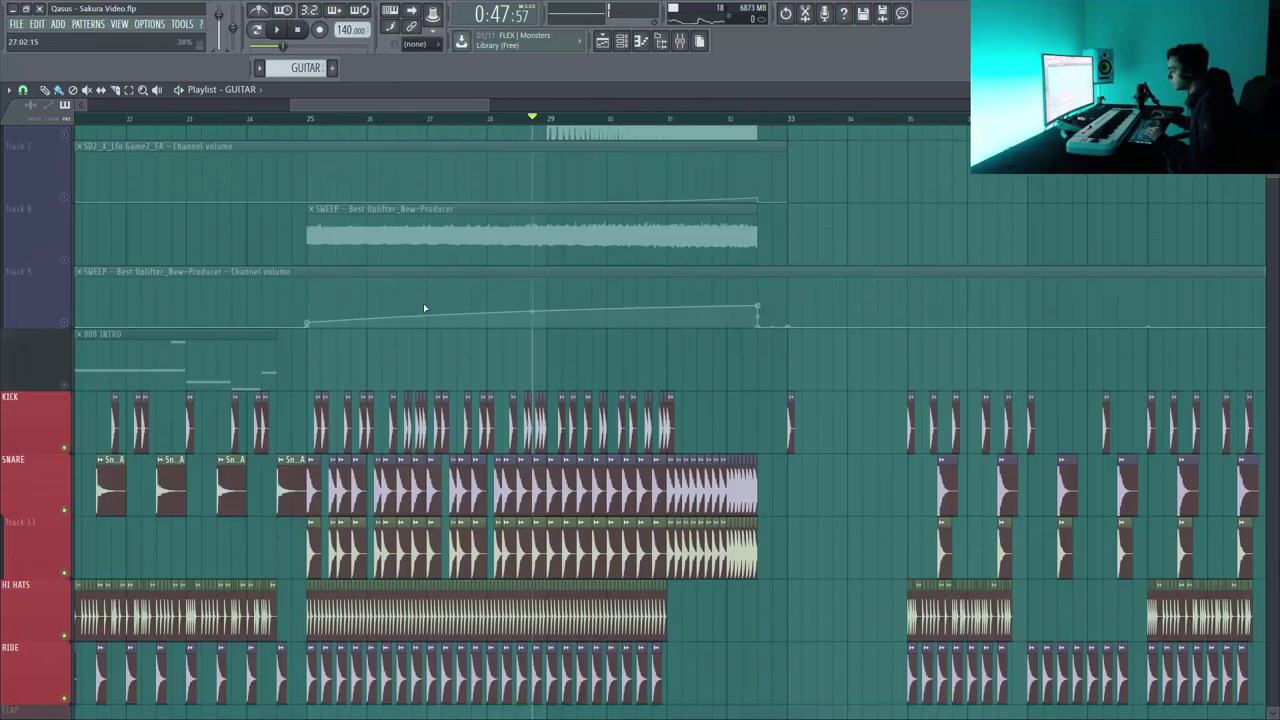
click(64, 260)
click(64, 323)
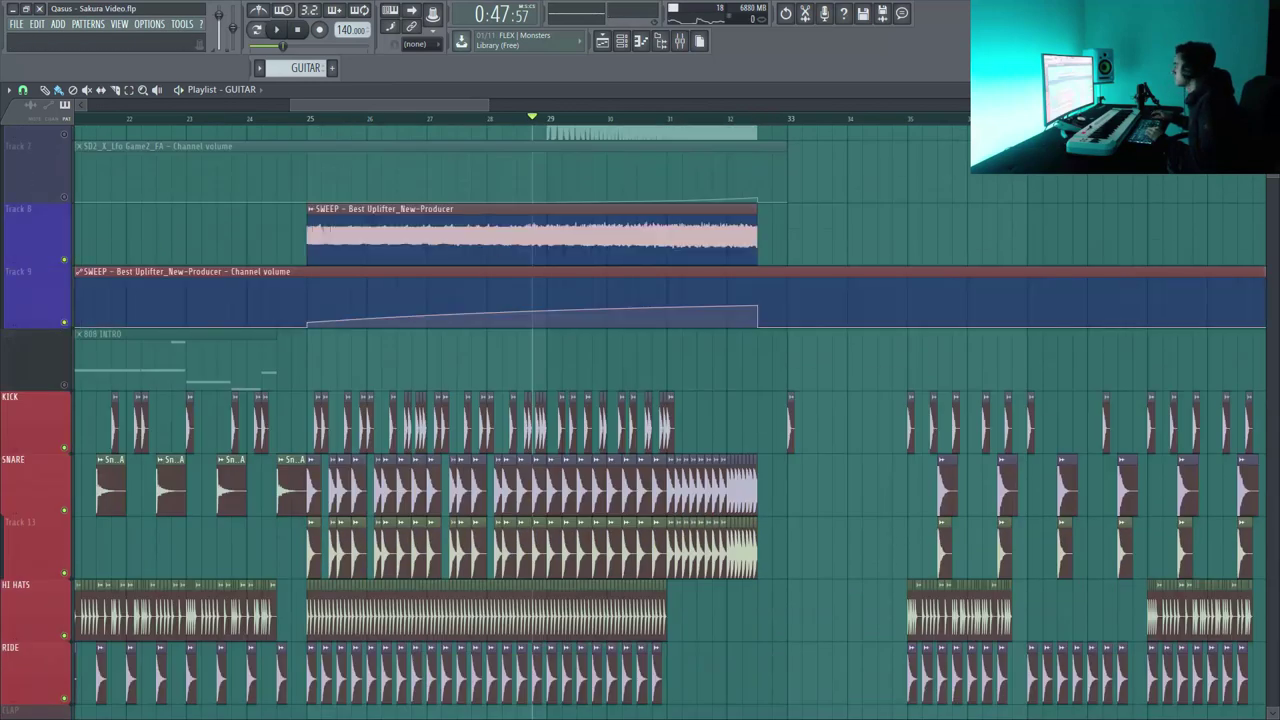
scroll(200, 400, down, 2)
scroll(200, 400, up, 6)
click(66, 493)
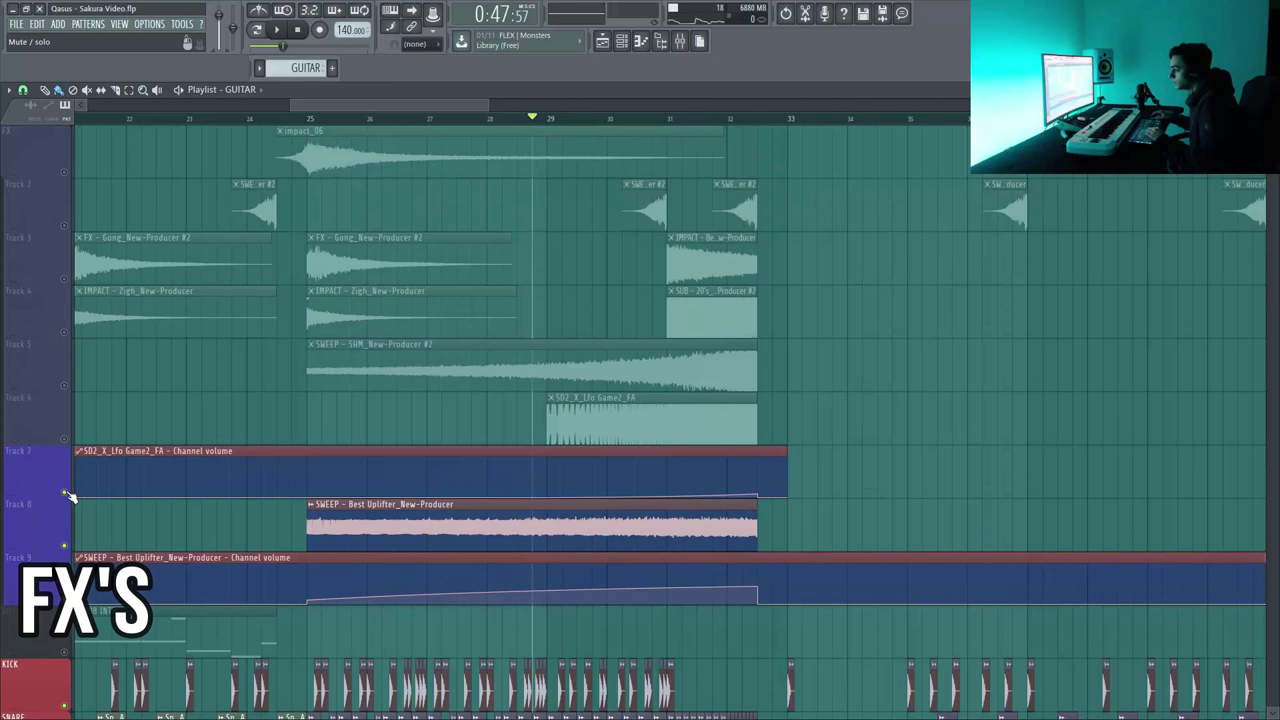
drag(68, 496, 66, 135)
Play the build-up from about bar 25 with the FX layers added to the drums.
click(338, 120)
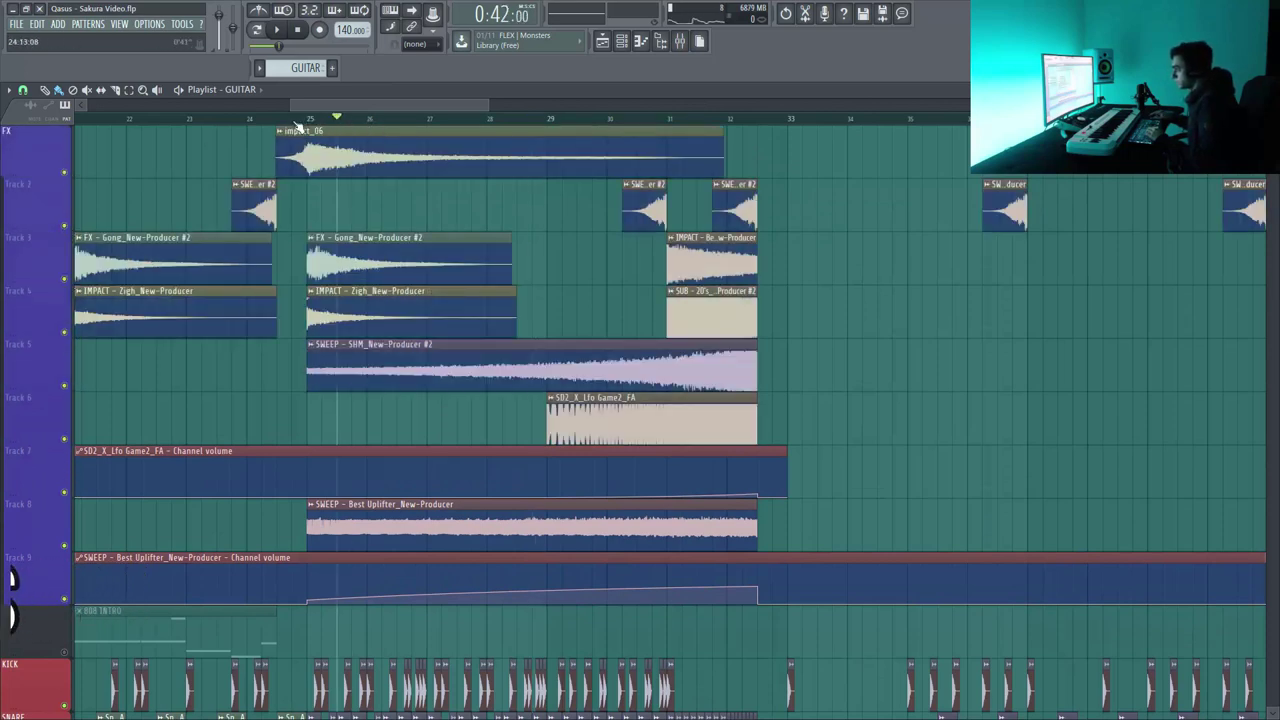
key(space)
scroll(820, 277, down, 1)
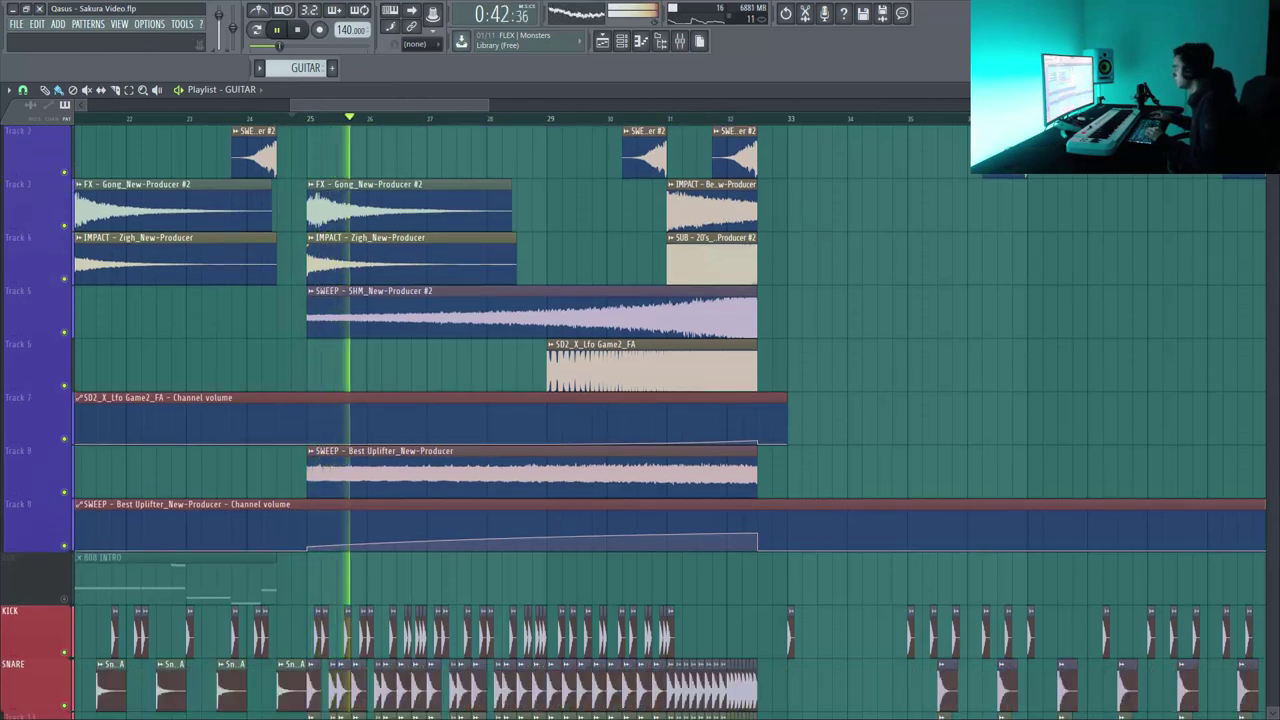
scroll(686, 385, down, 4)
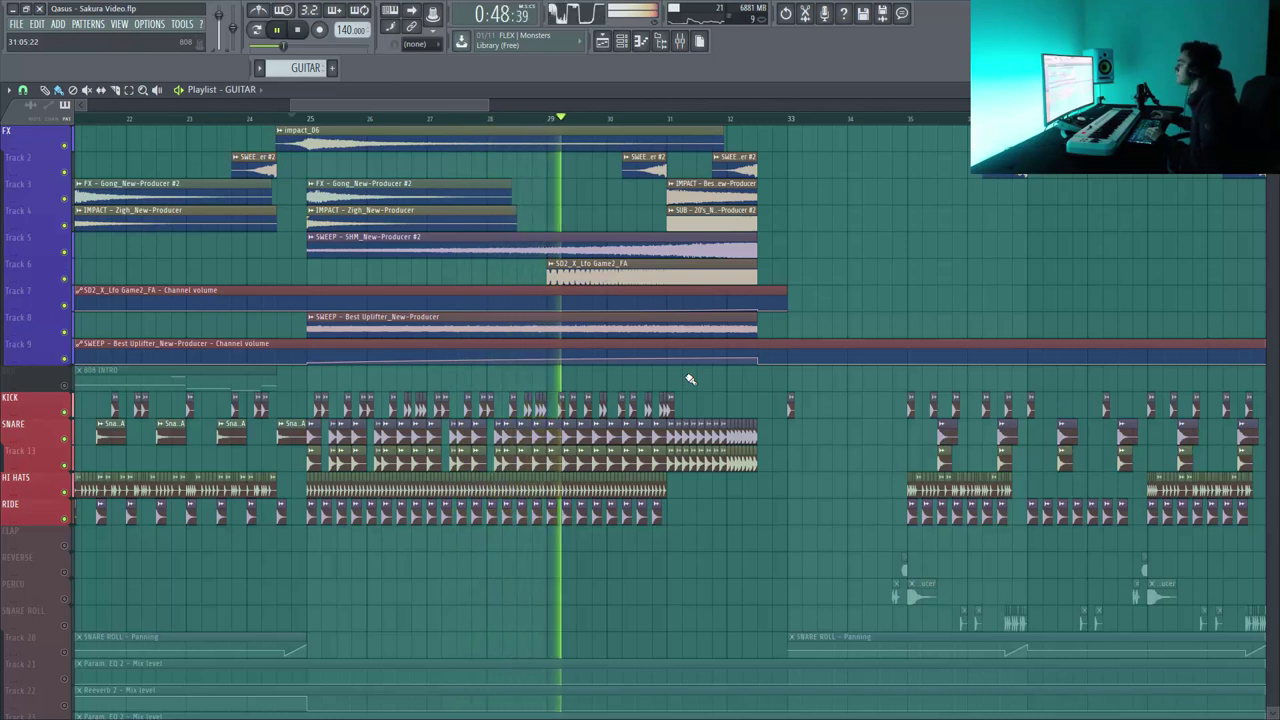
Stop the playback and bring every track in the playlist back from solo.
right_click(65, 440)
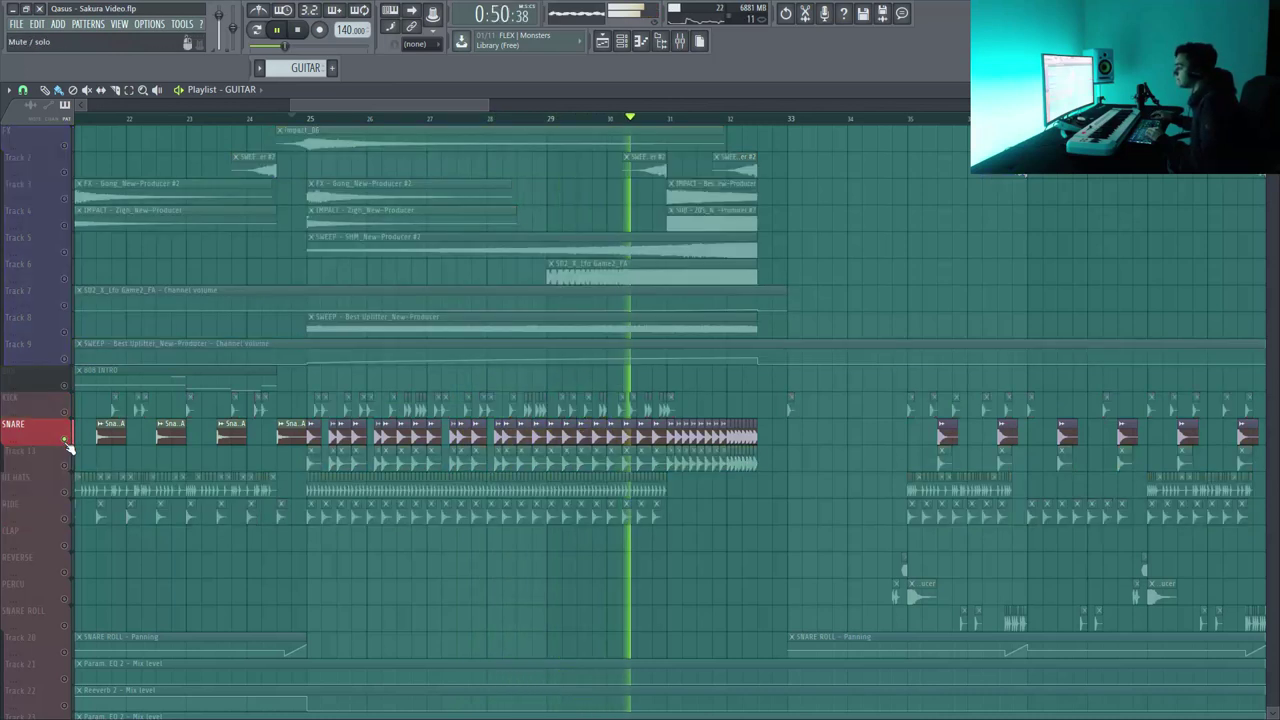
key(space)
right_click(66, 307)
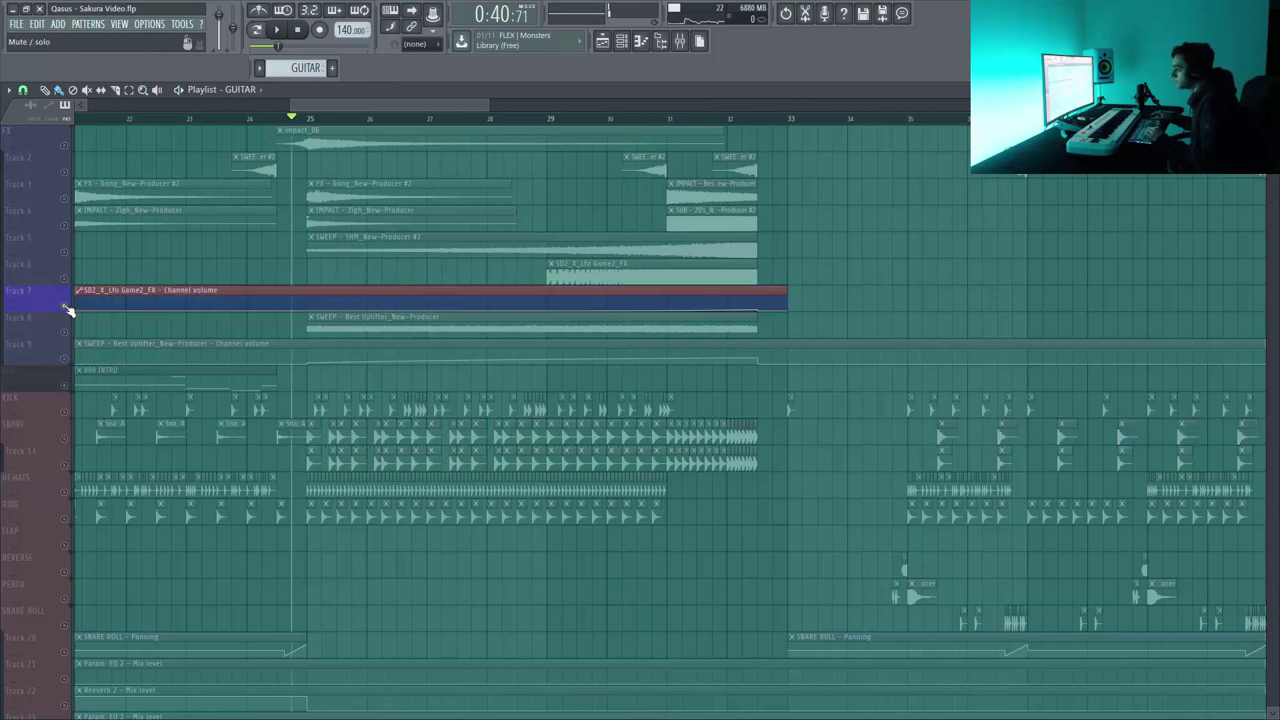
right_click(66, 307)
ctrl+right_click(383, 277)
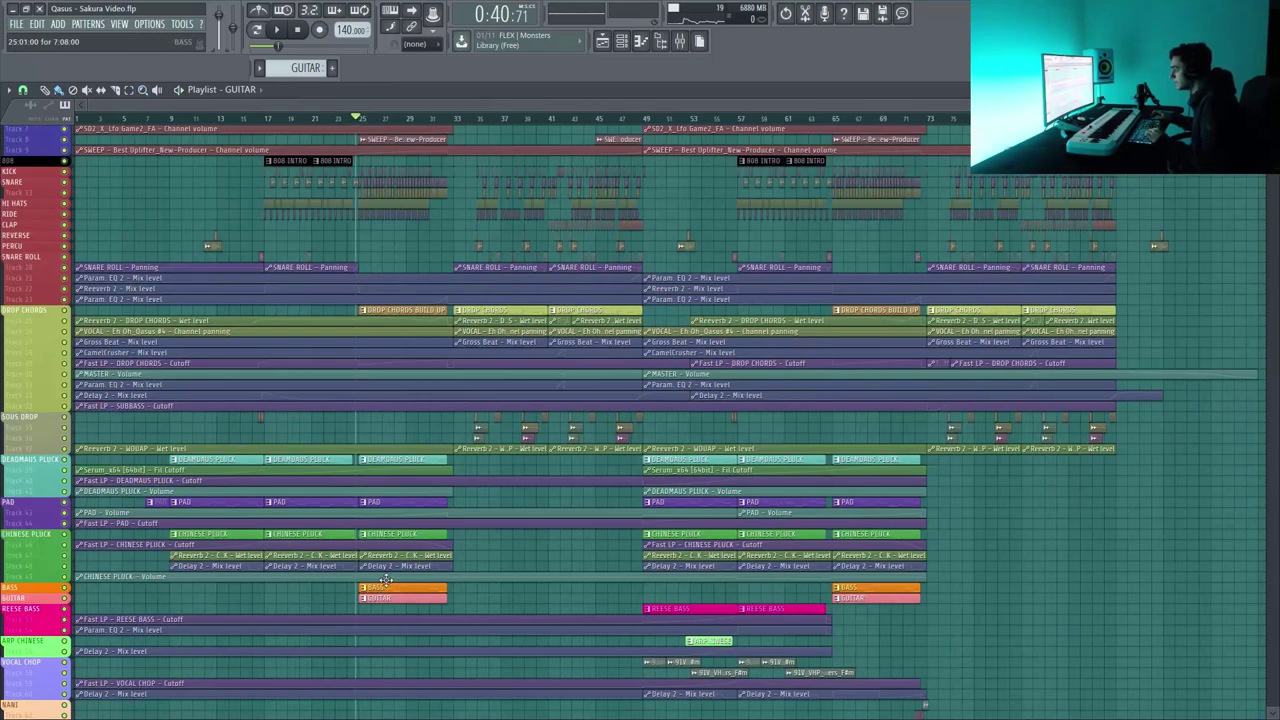
Solo the DROP CHORDS track and unmute its automation tracks from the Reeverb 2 wet level through the Fast LP cutoff.
scroll(385, 580, up, 3)
right_click(66, 376)
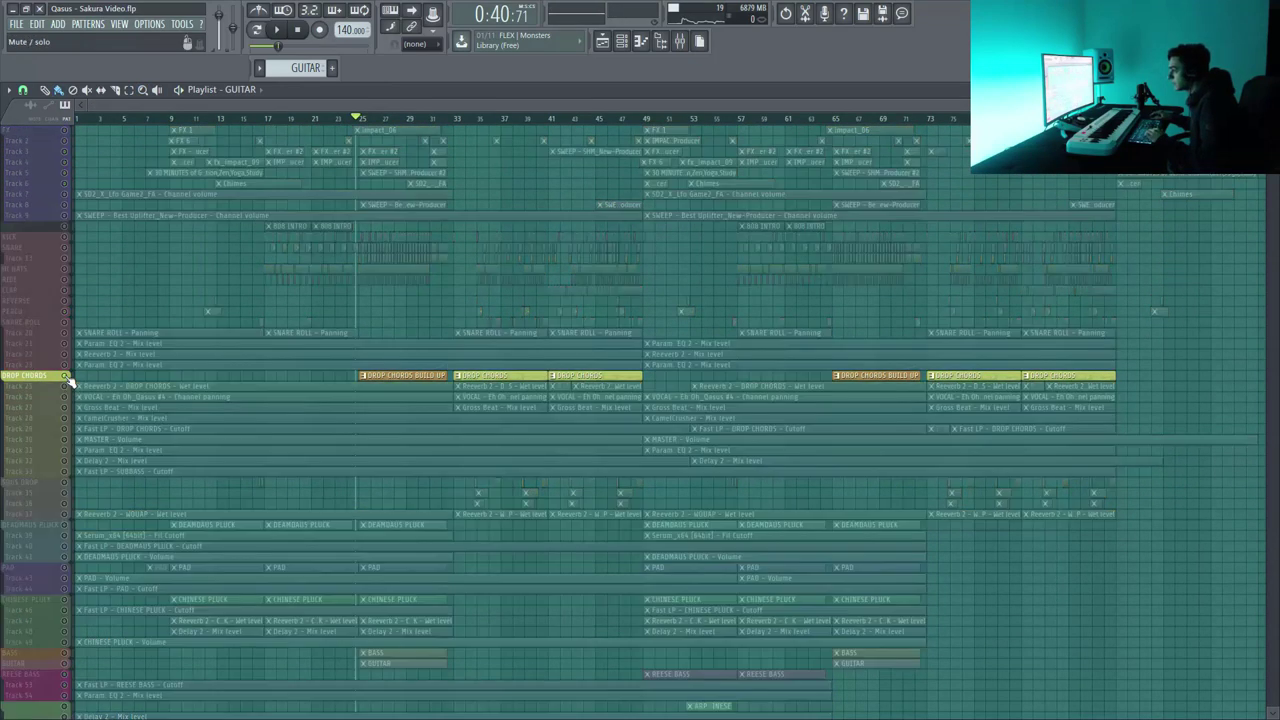
click(66, 387)
click(66, 398)
click(66, 408)
click(66, 419)
drag(68, 425, 68, 430)
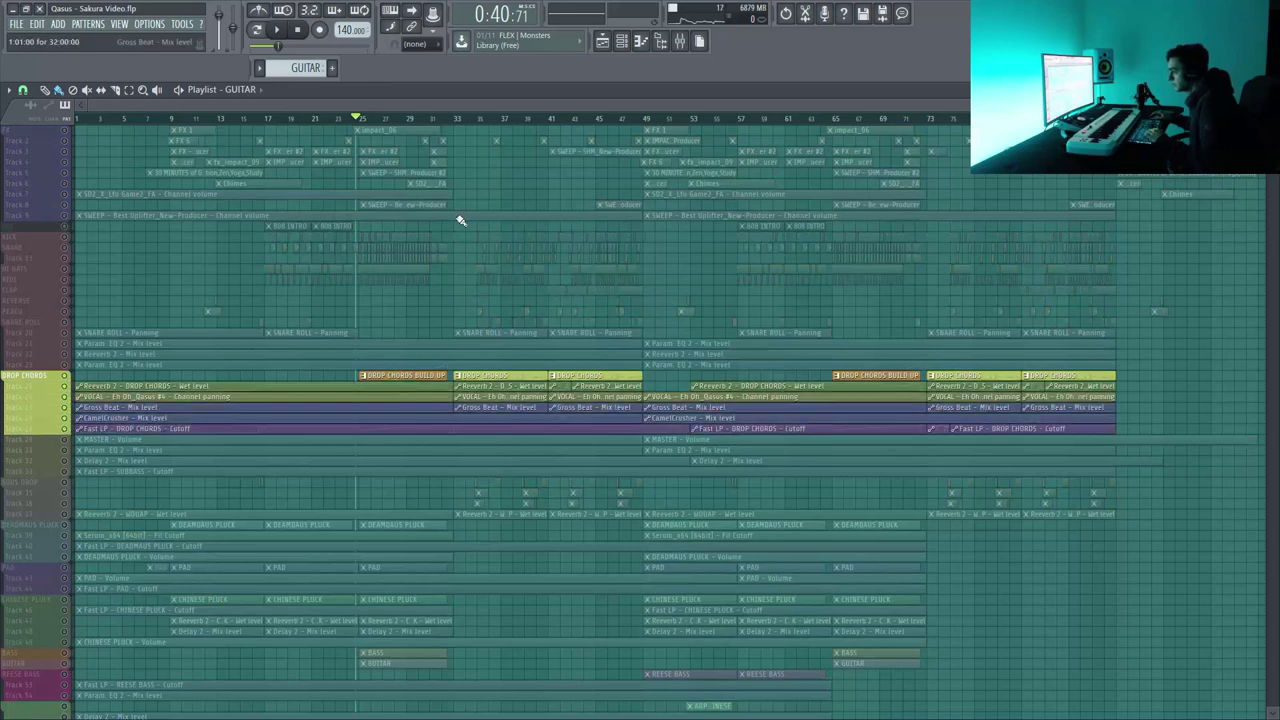
Play the DROP CHORDS BUILD UP clip on its own from about bar 29.
drag(1092, 105, 664, 118)
scroll(404, 466, up, 4)
scroll(378, 482, down, 6)
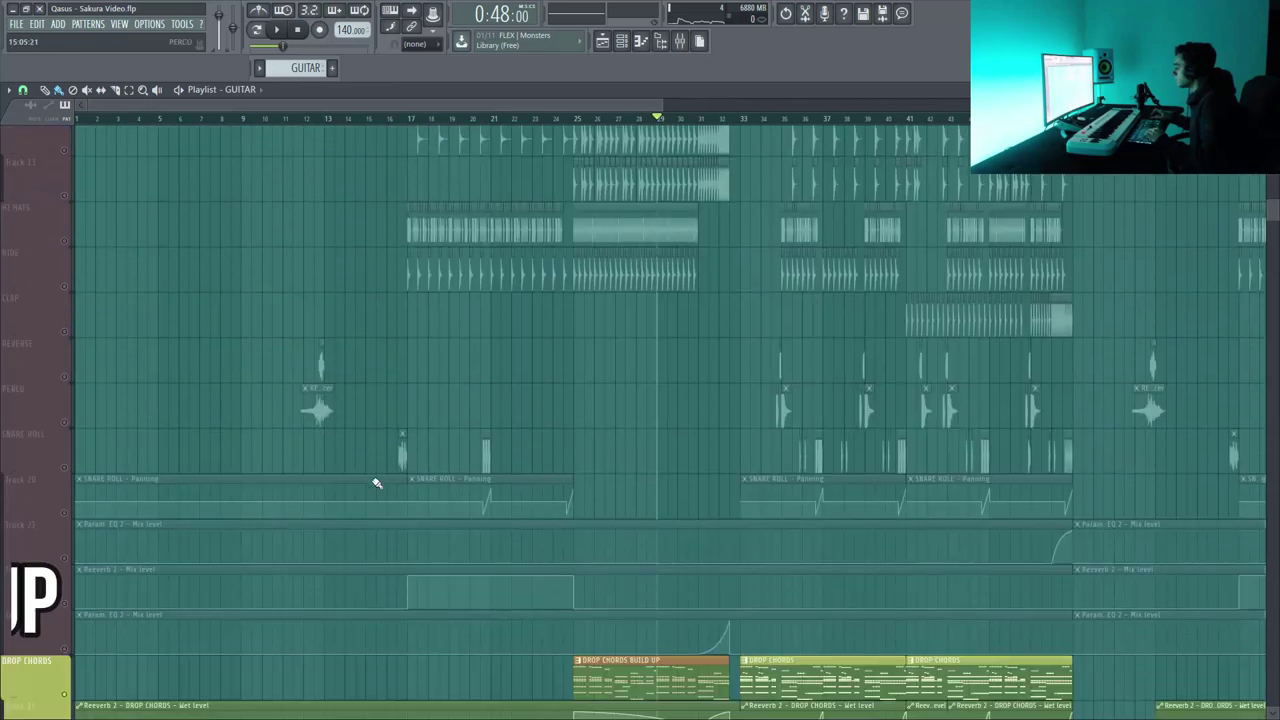
key(space)
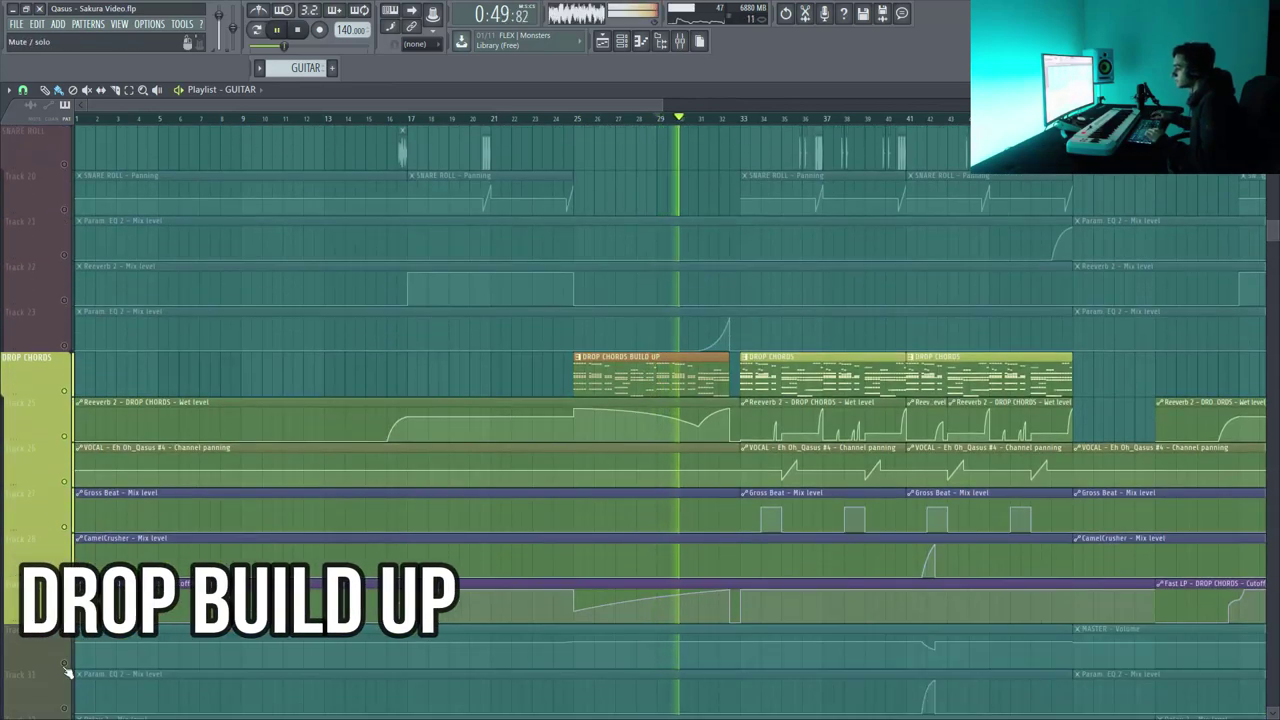
Unmute the MASTER volume, Param. EQ 2, Delay 2 and SUBBASS cutoff automation tracks, and stop the playback.
scroll(71, 660, down, 3)
click(65, 572)
click(65, 617)
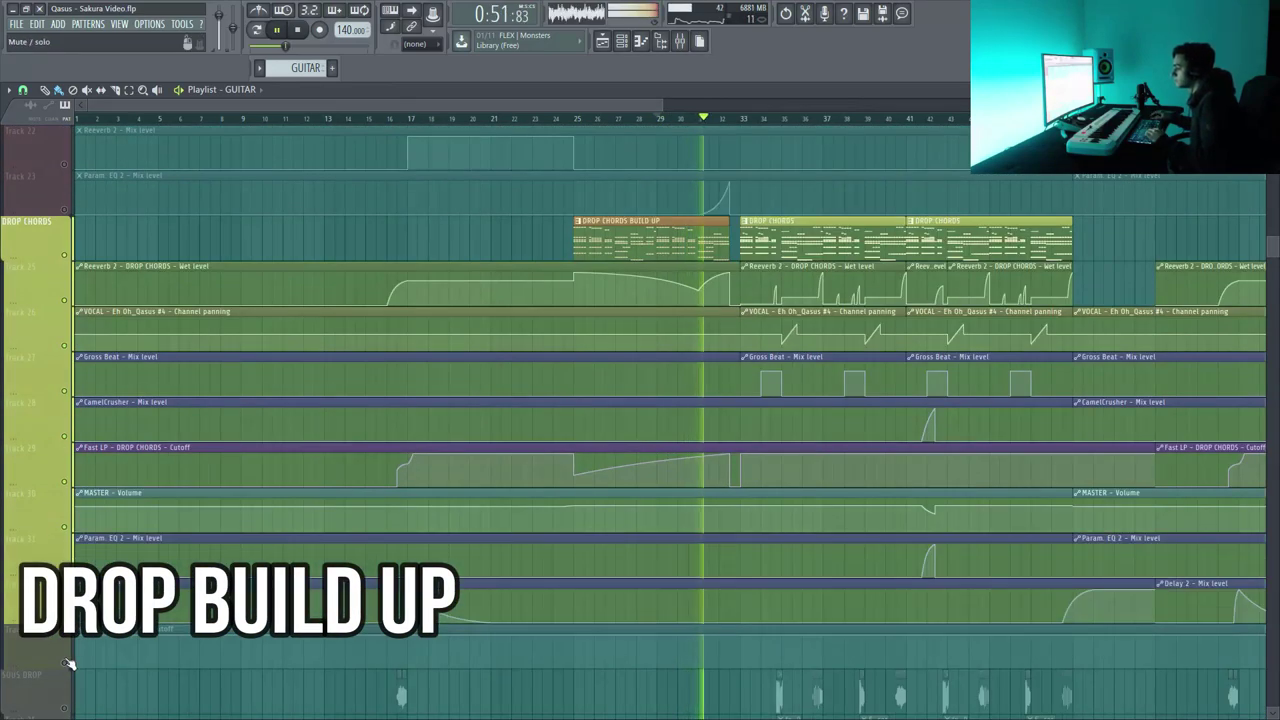
click(66, 662)
click(628, 120)
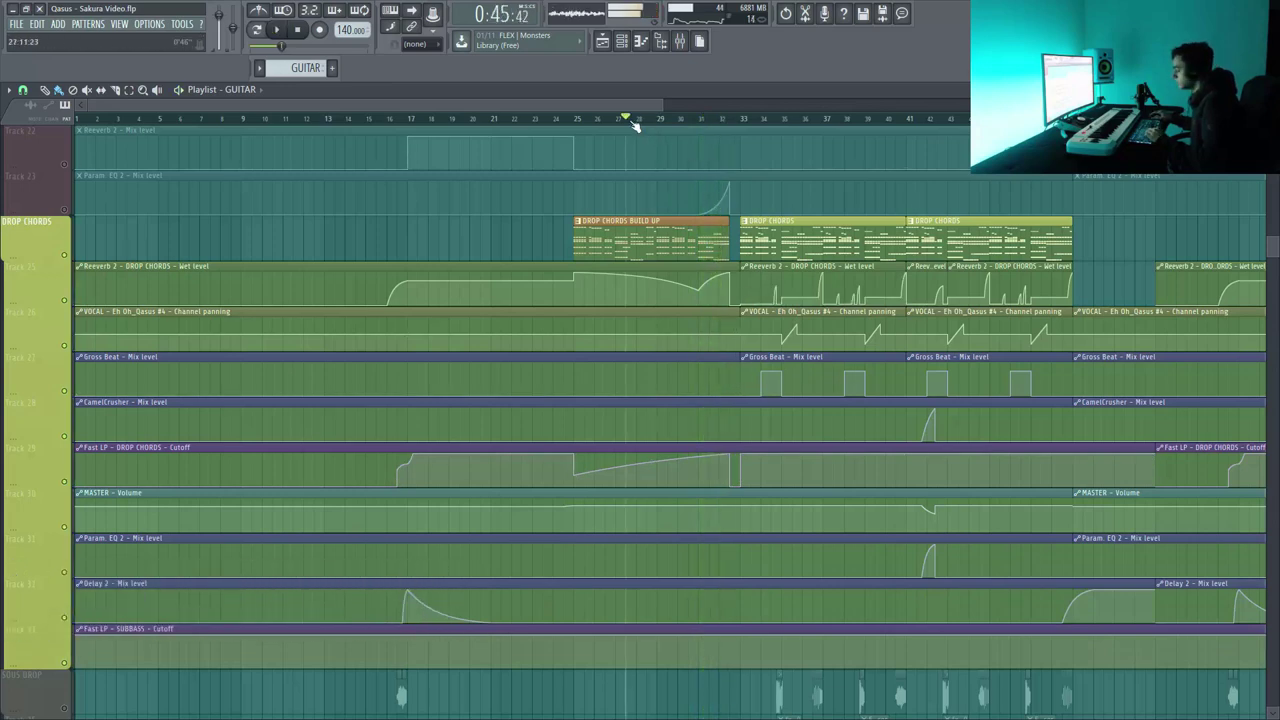
Unmute all tracks, play the full build-up from about bar 25 into the drop, and stop with the playhead at bar 33.
ctrl+right_click(655, 195)
scroll(363, 400, up, 2)
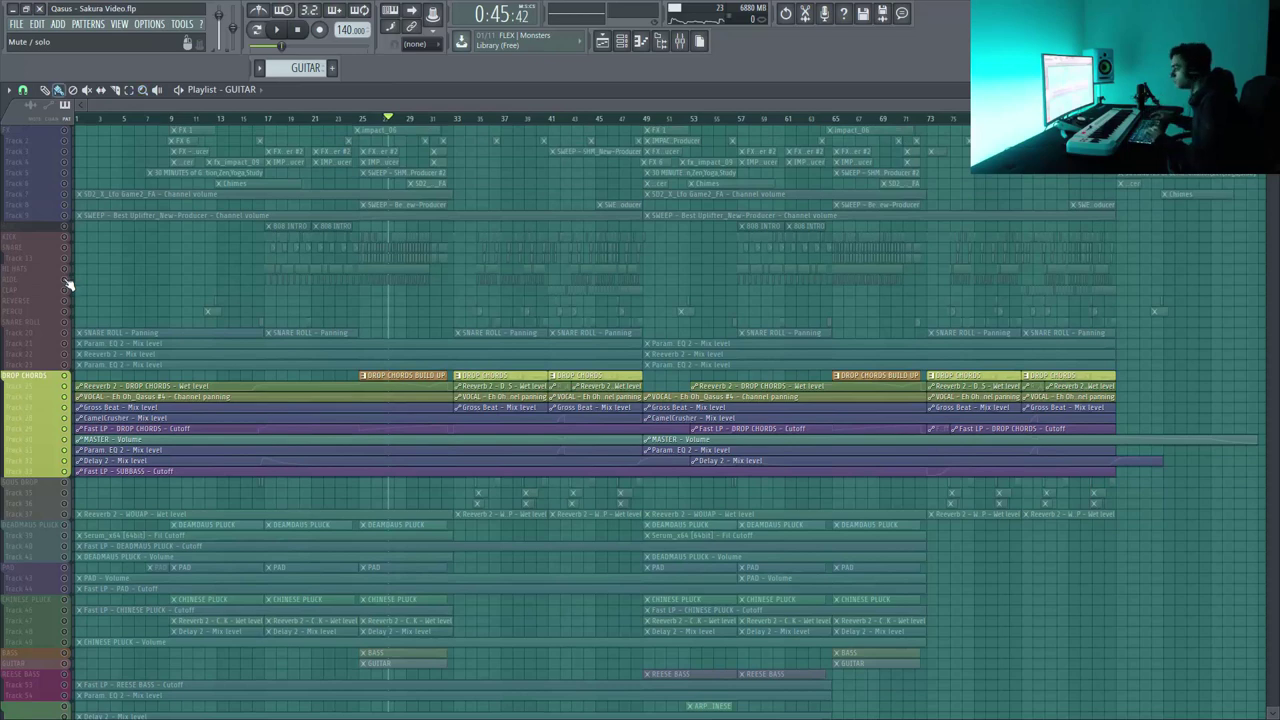
right_click(65, 280)
right_click(65, 280)
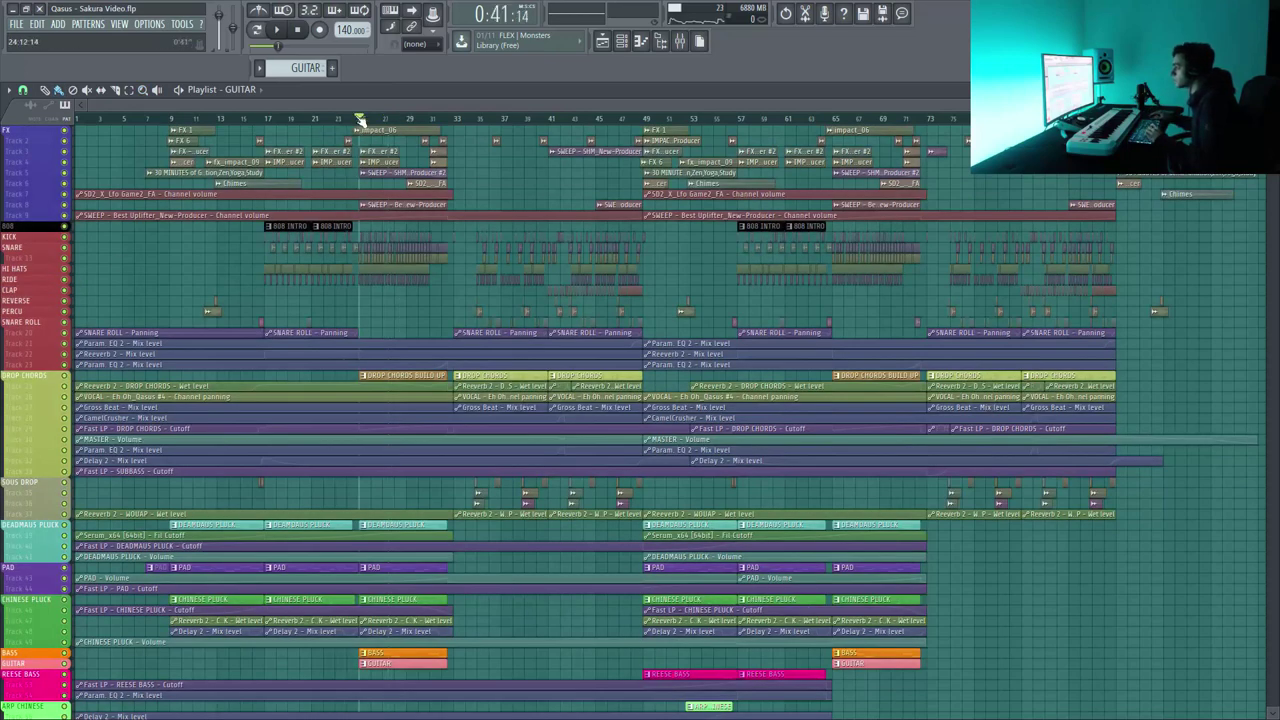
key(space)
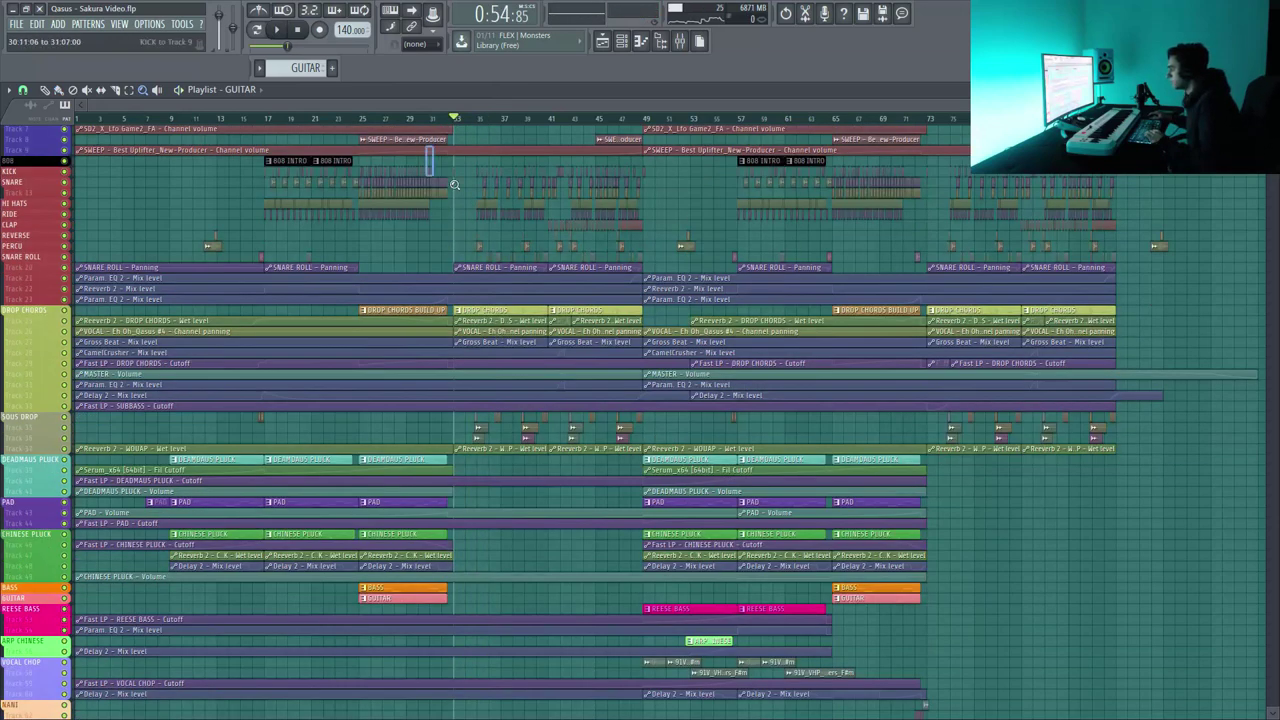
drag(453, 184, 604, 376)
right_click(604, 376)
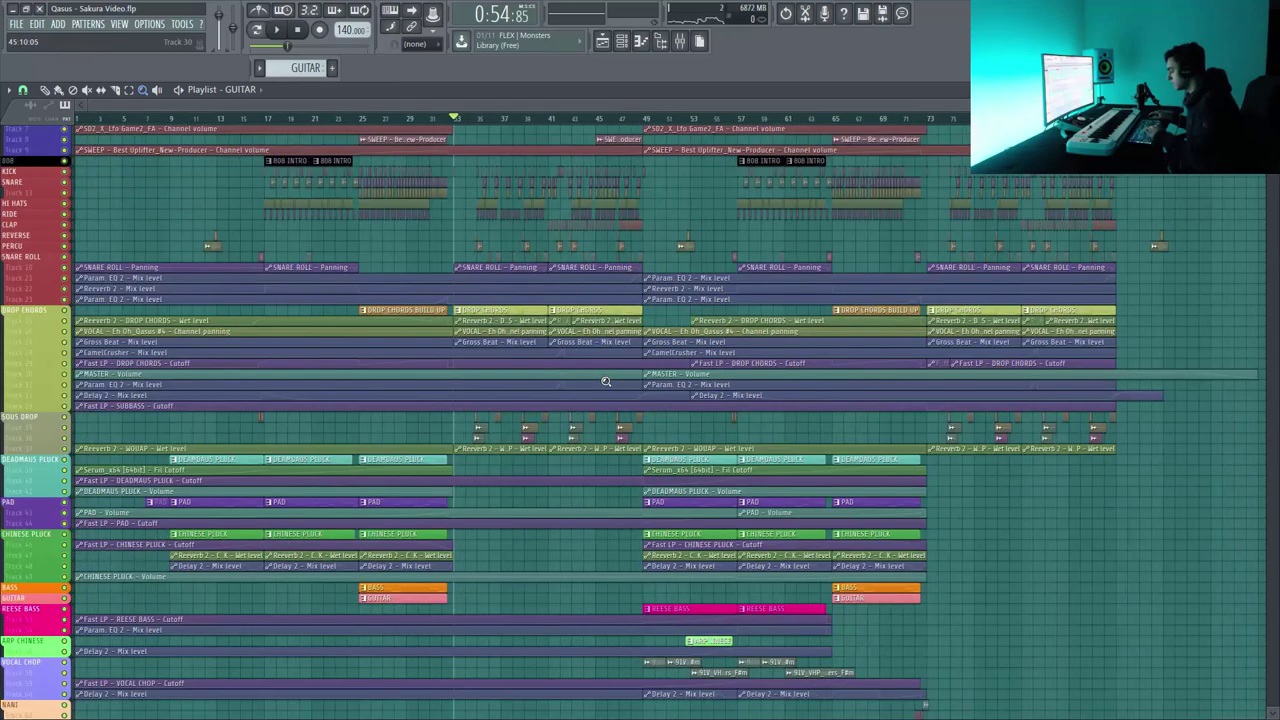
Examine the whole arrangement's track groups, from the FX tracks down to the PIANO and MASTER HIGHPASS tracks.
scroll(603, 414, up, 3)
scroll(605, 417, down, 6)
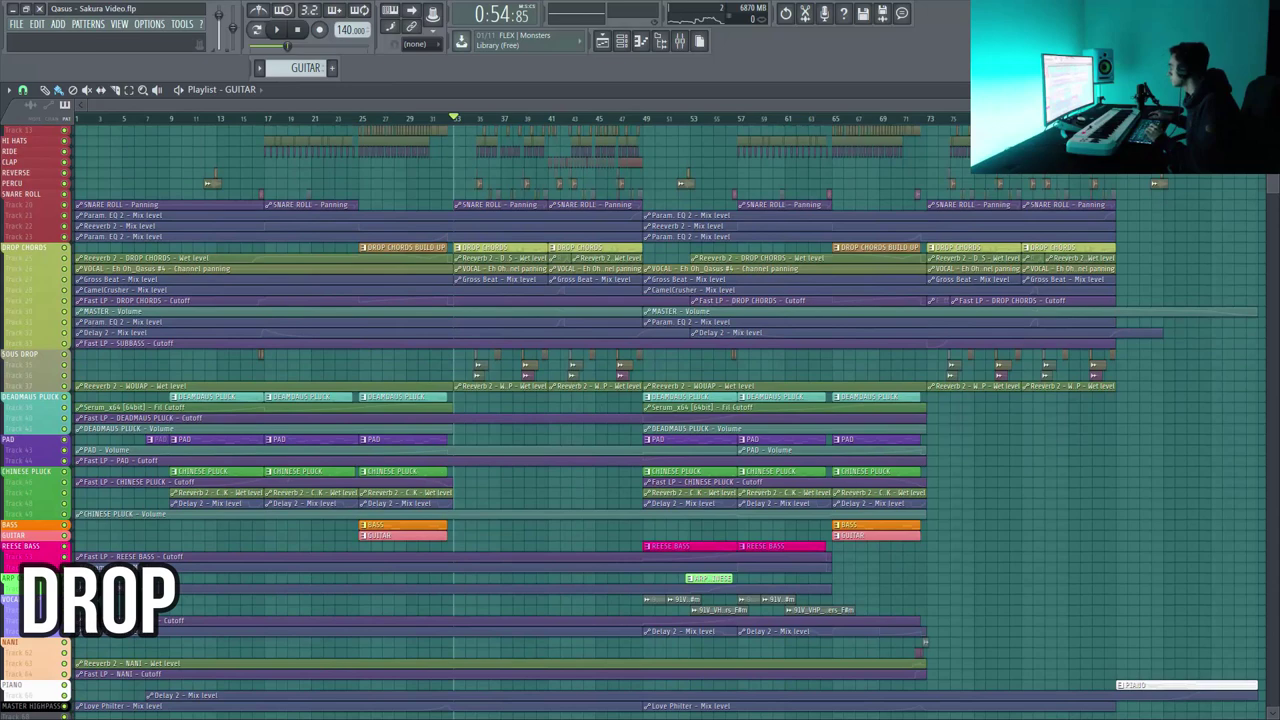
scroll(642, 365, up, 5)
scroll(642, 365, up, 1)
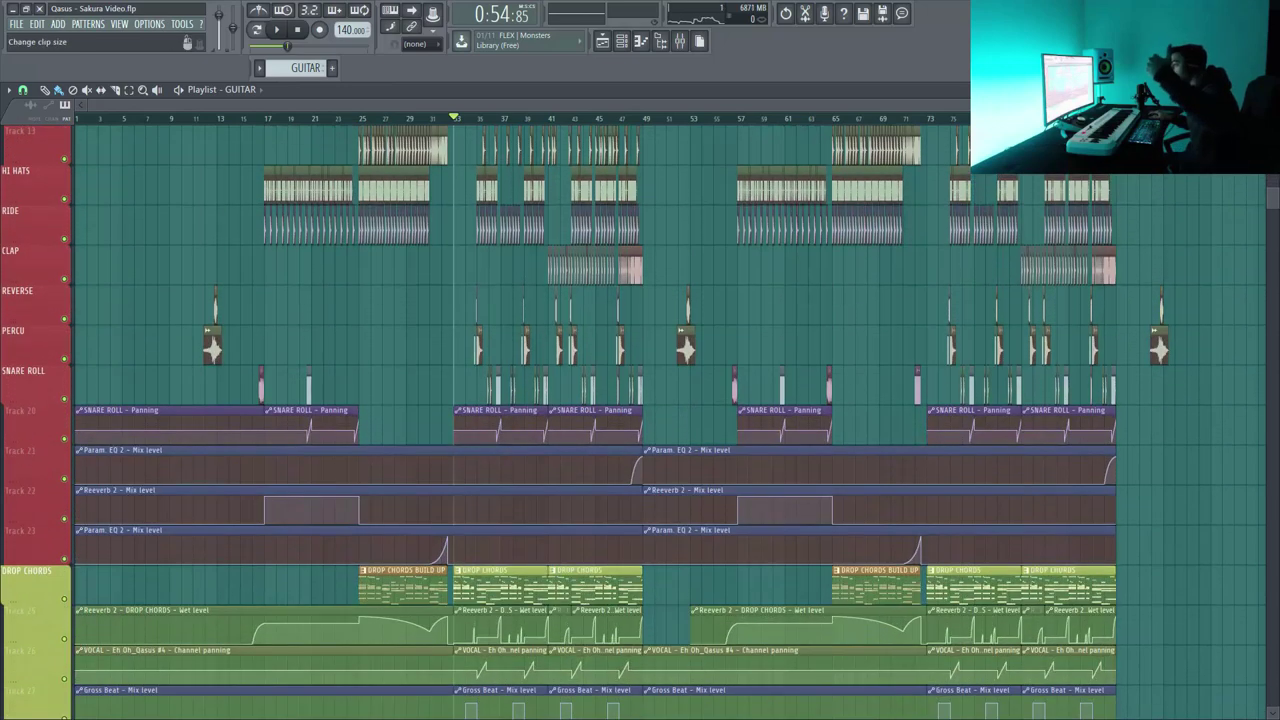
scroll(679, 320, up, 3)
scroll(679, 320, up, 5)
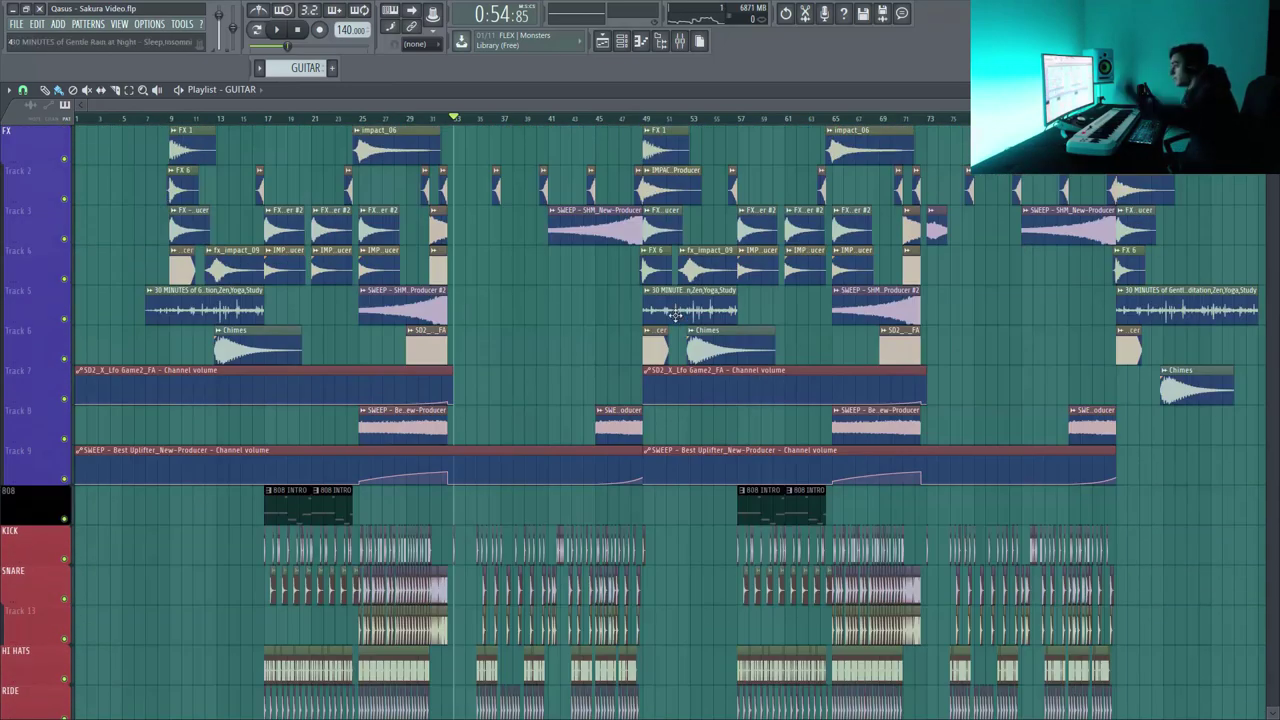
scroll(676, 316, down, 15)
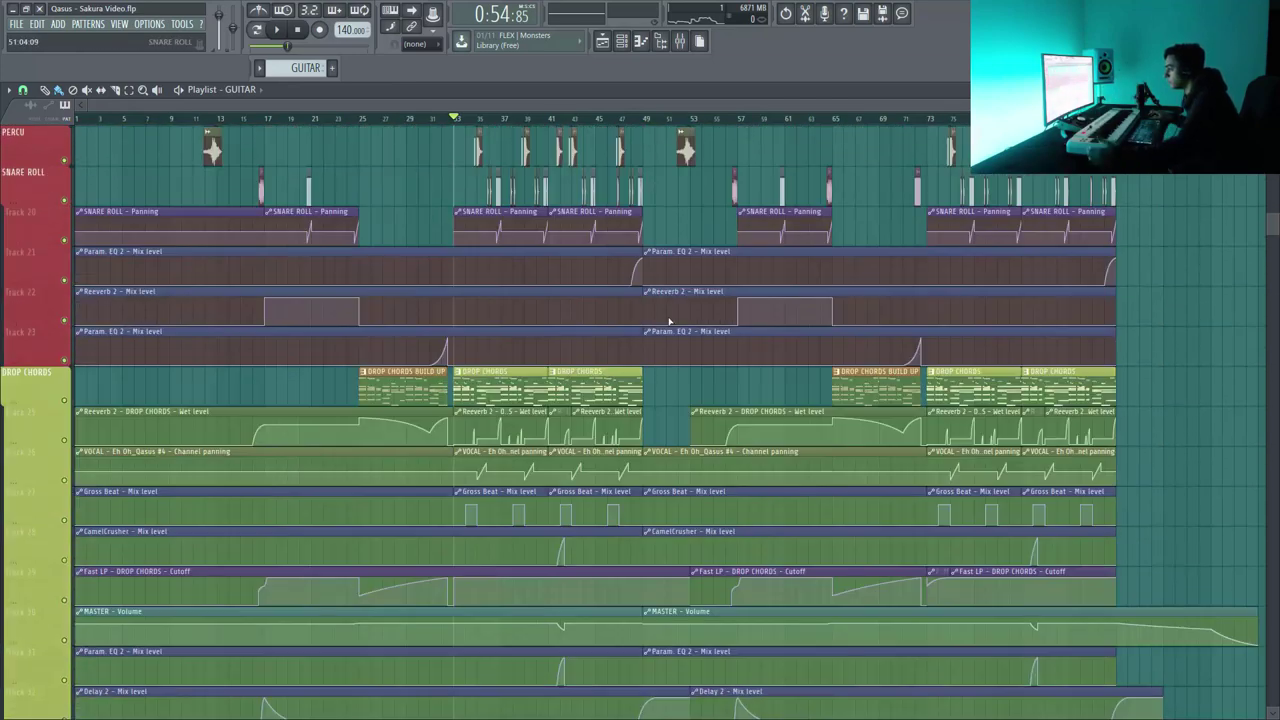
scroll(669, 323, down, 10)
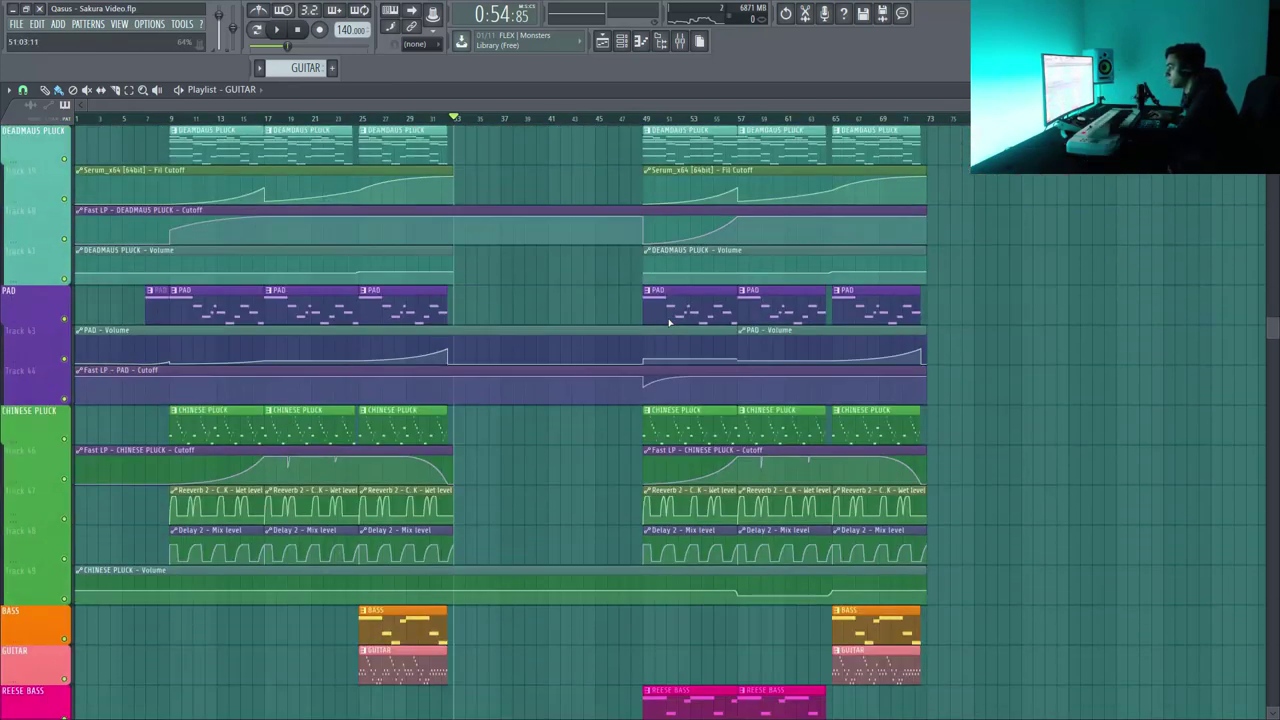
scroll(669, 323, down, 10)
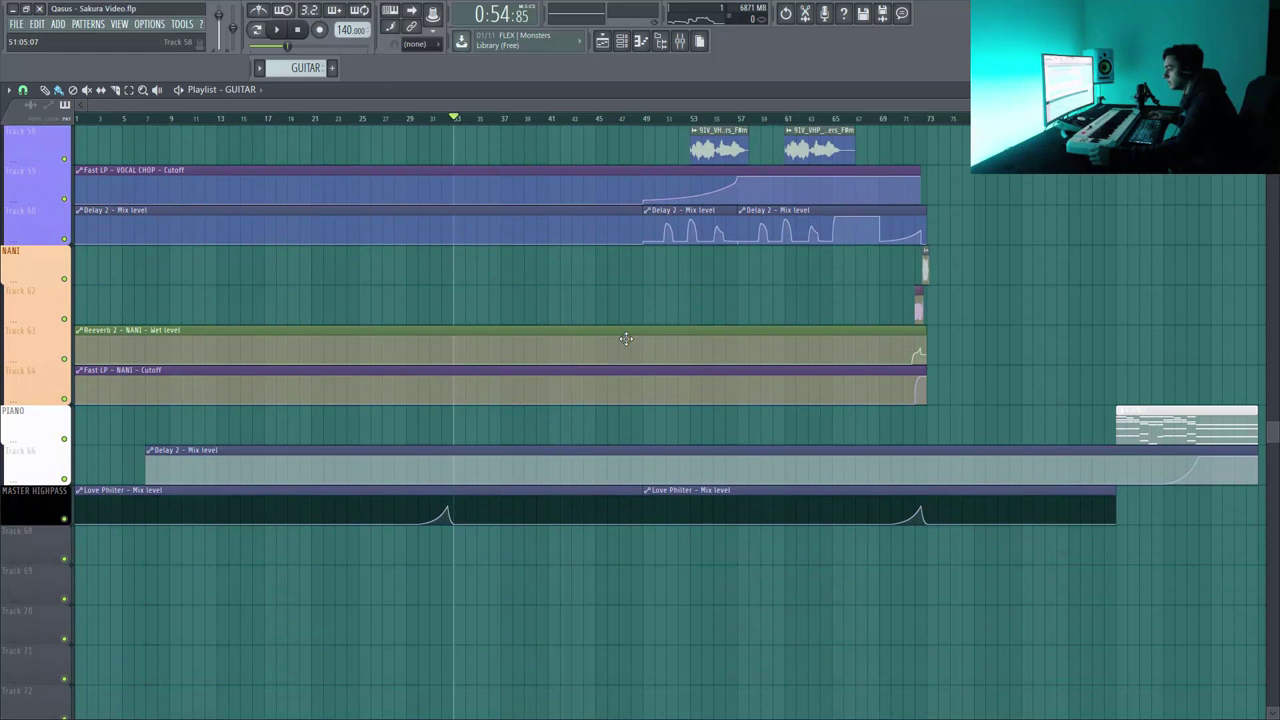
scroll(677, 317, up, 20)
Solo the KICK track for the drop section between bars 33 and 49.
drag(1089, 105, 660, 105)
drag(658, 105, 630, 107)
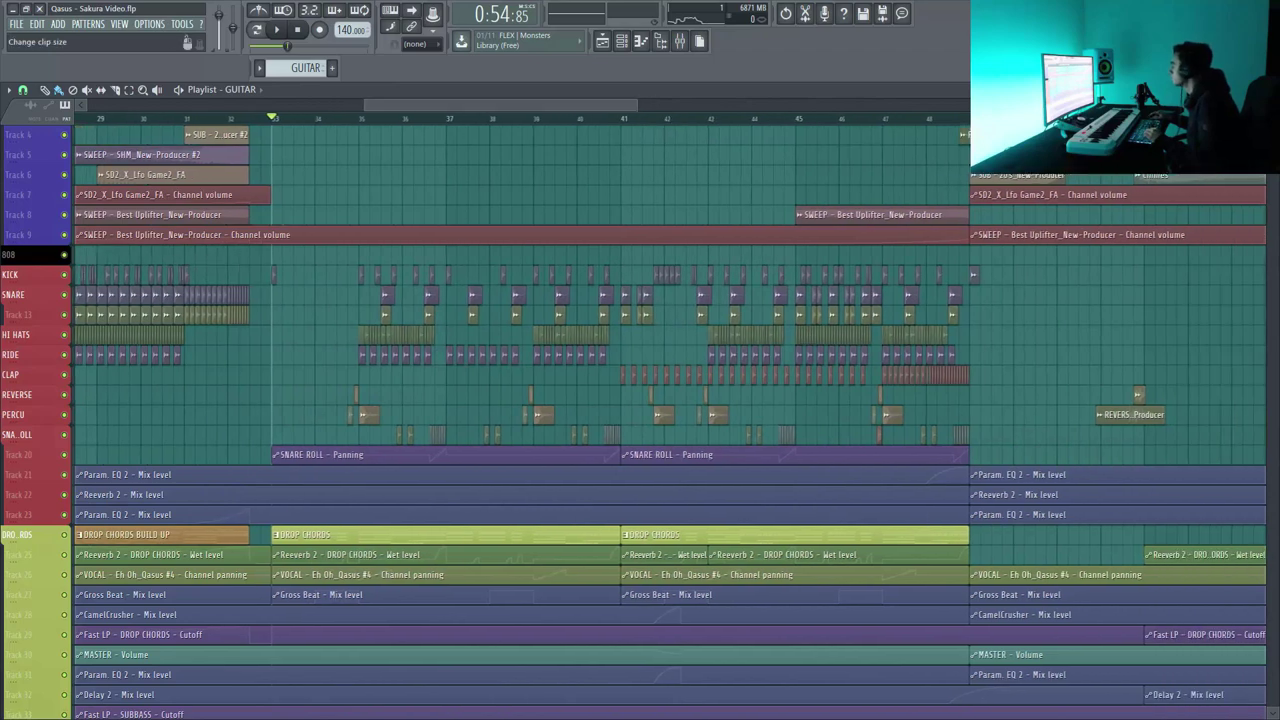
drag(1272, 130, 1272, 118)
scroll(480, 294, down, 3)
scroll(396, 304, down, 1)
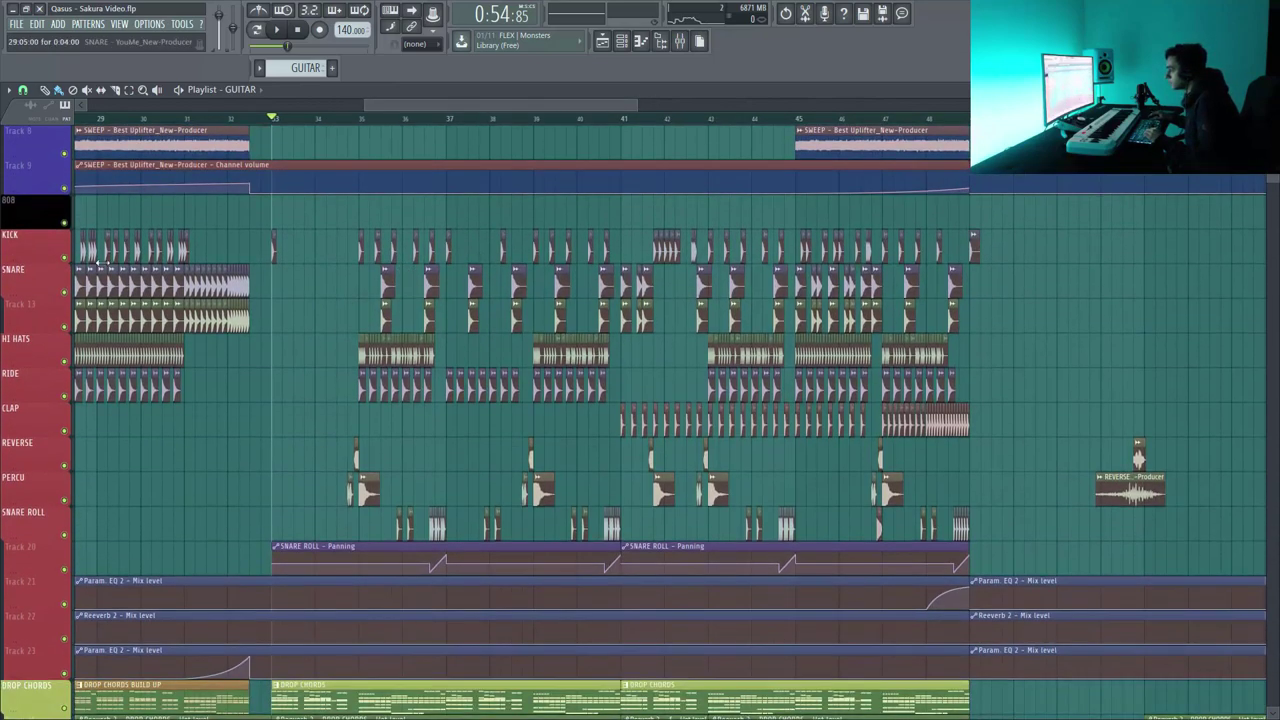
right_click(65, 258)
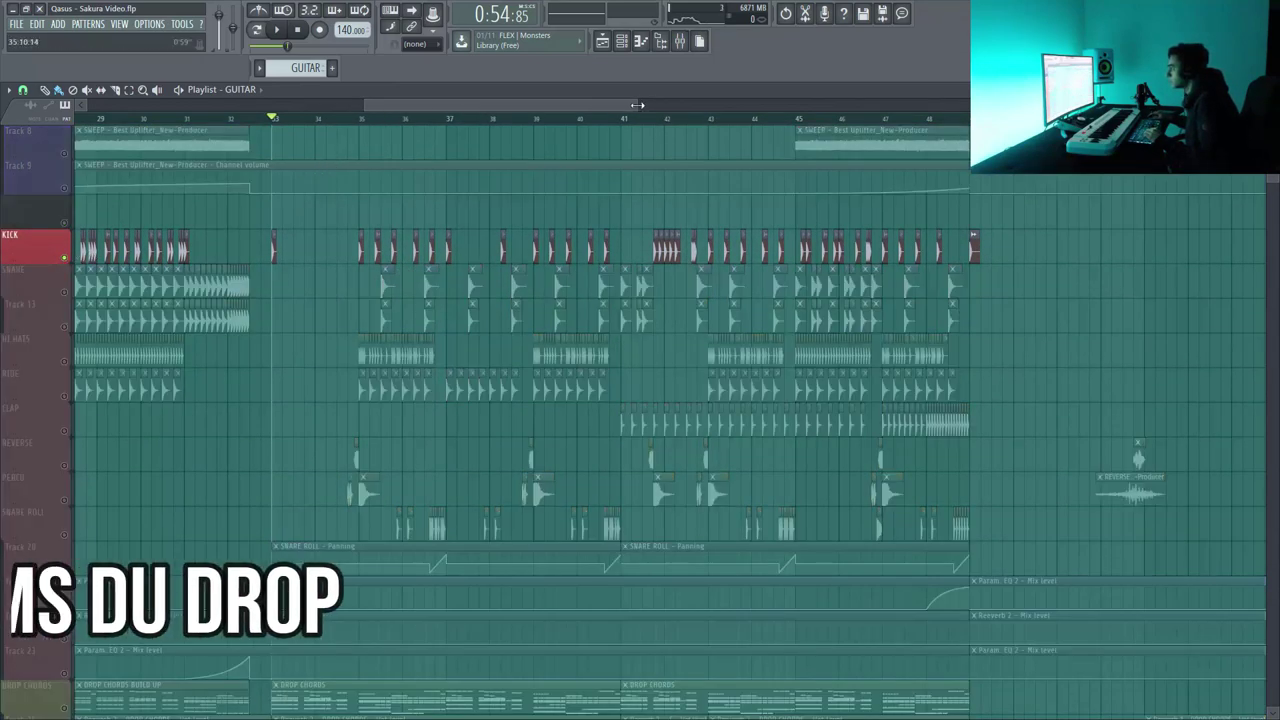
drag(636, 105, 620, 107)
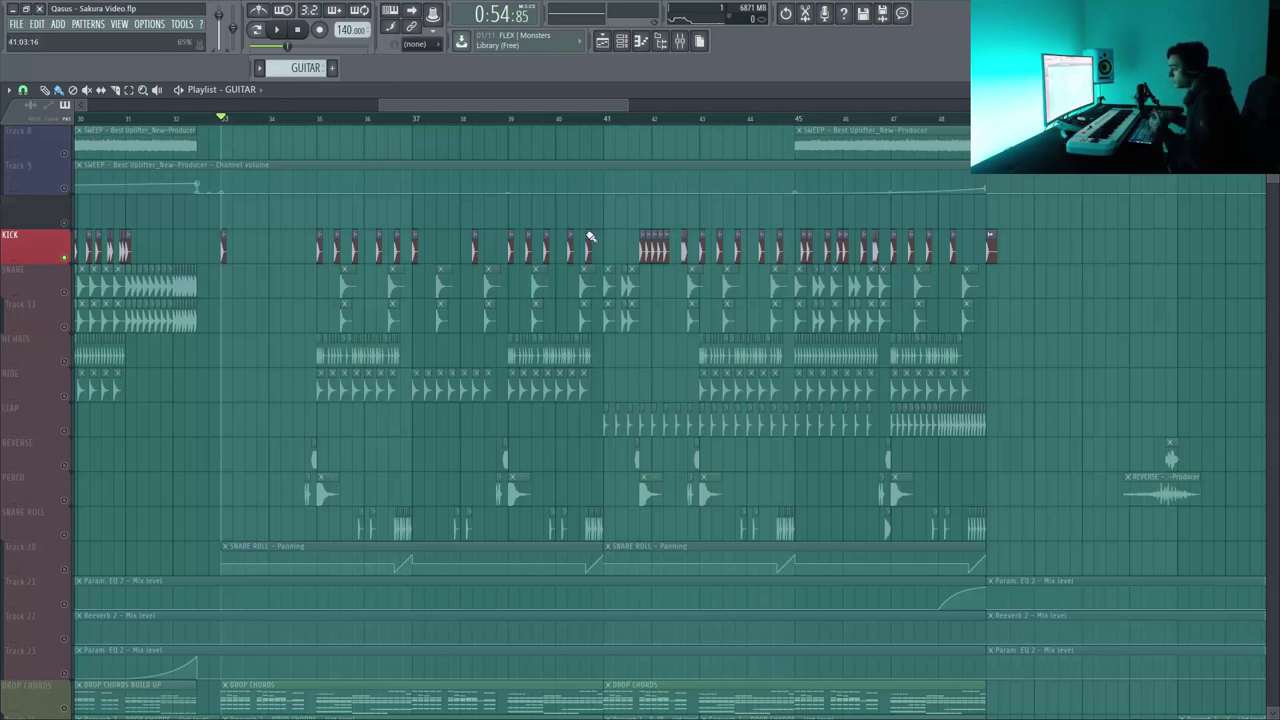
Unmute the drum automation Tracks 20 to 23 alongside KICK, leaving the PERCU and SNARE ROLL tracks muted.
click(64, 535)
click(65, 569)
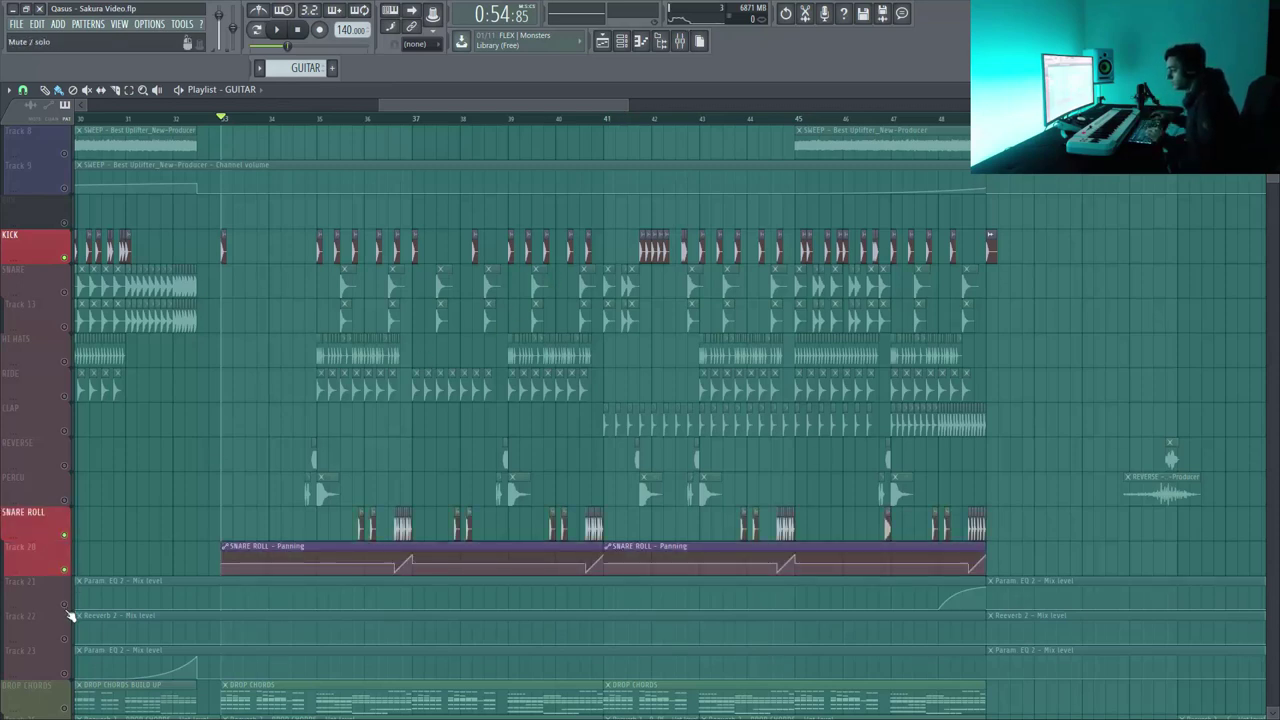
drag(70, 615, 73, 650)
drag(68, 503, 68, 466)
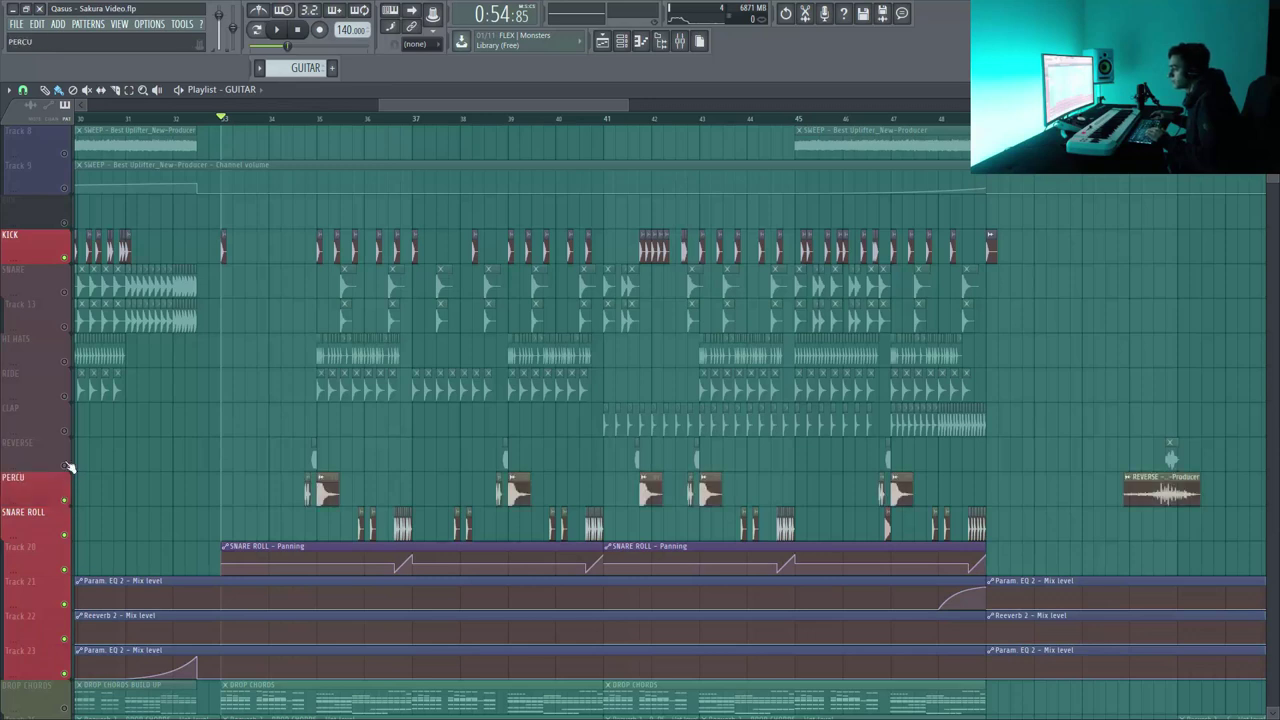
click(65, 501)
click(65, 535)
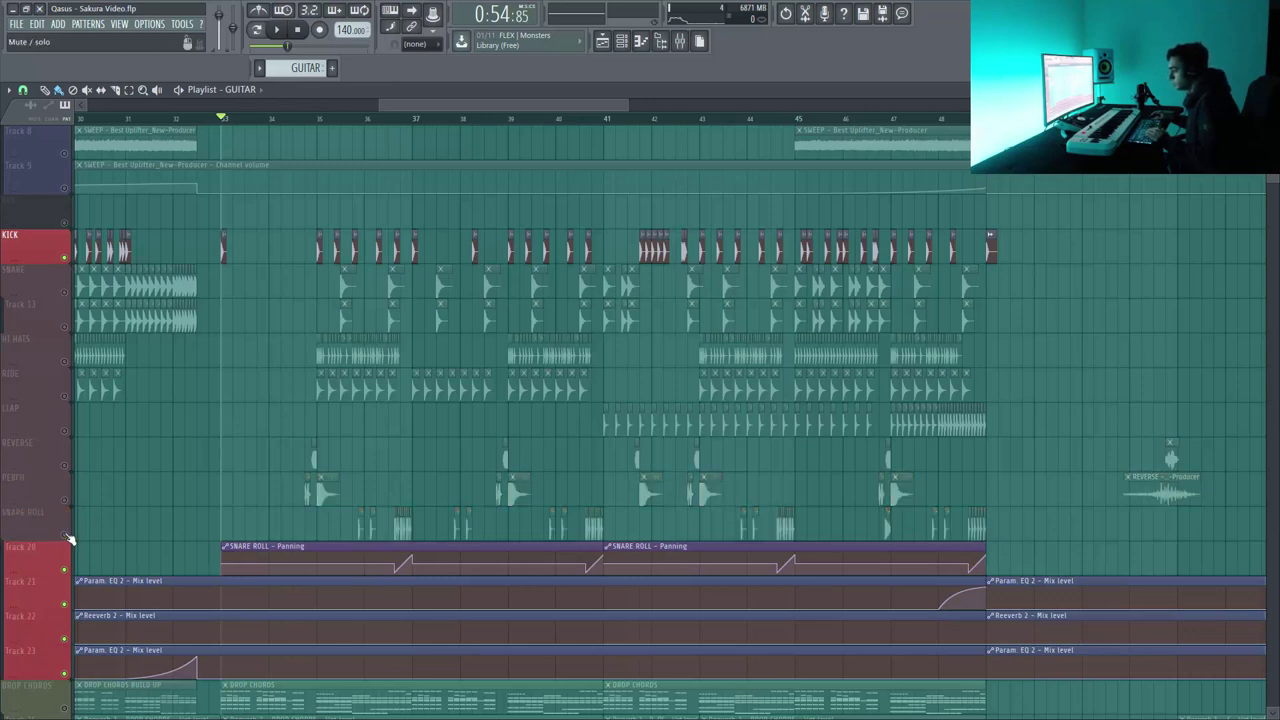
Play the drop drums from bar 35 and unmute the SNARE track alongside the kick.
key(space)
click(321, 119)
key(space)
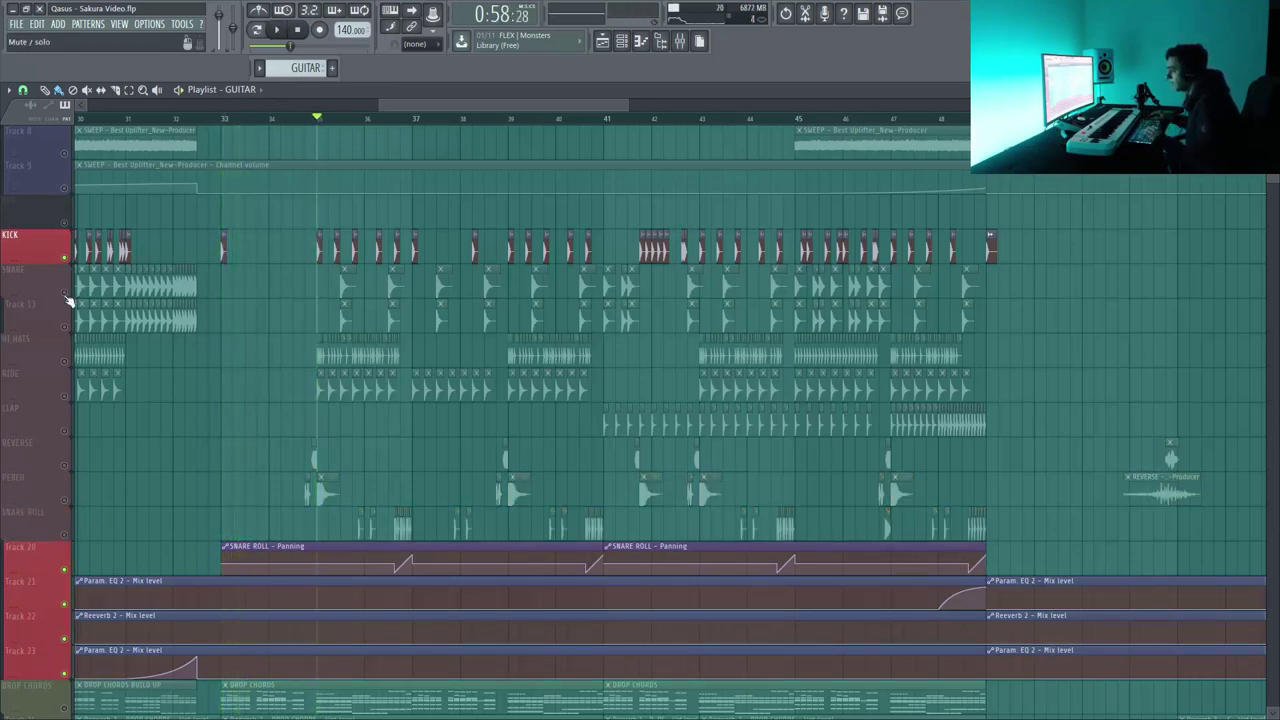
click(65, 292)
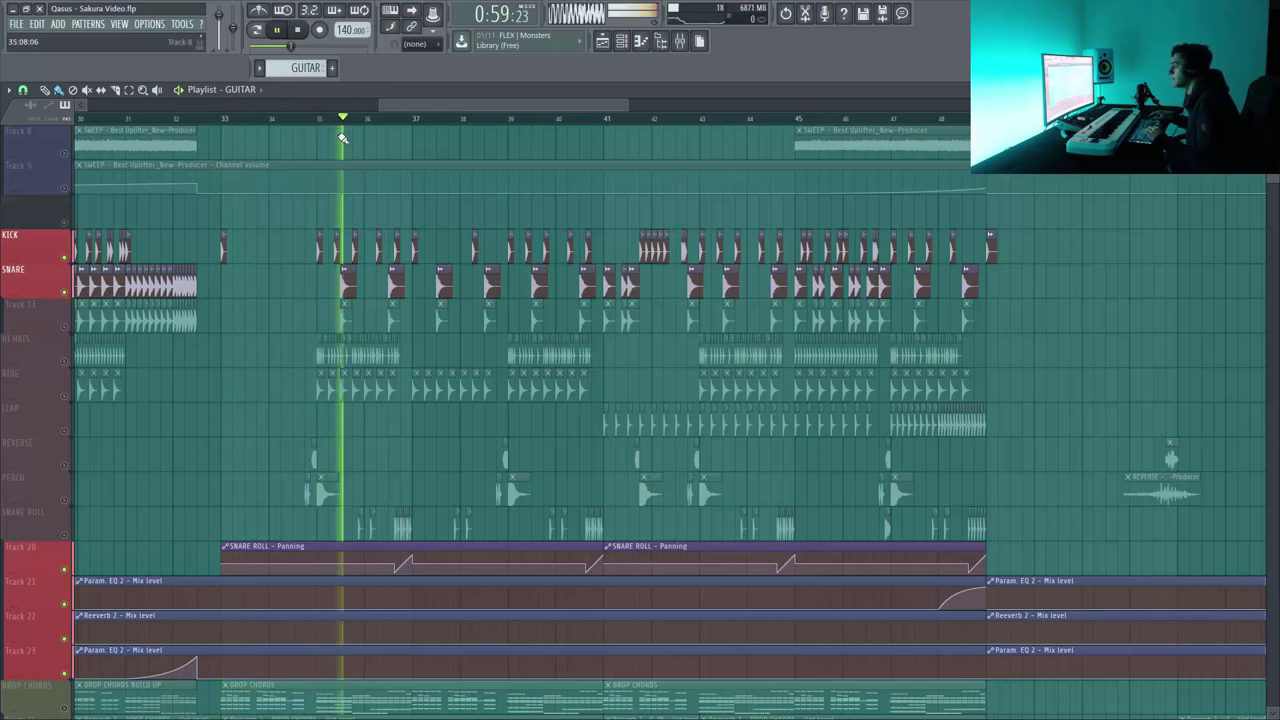
Unmute Track 13 and mute SNARE to hear the second snare layer alone with the kick.
click(64, 327)
click(65, 295)
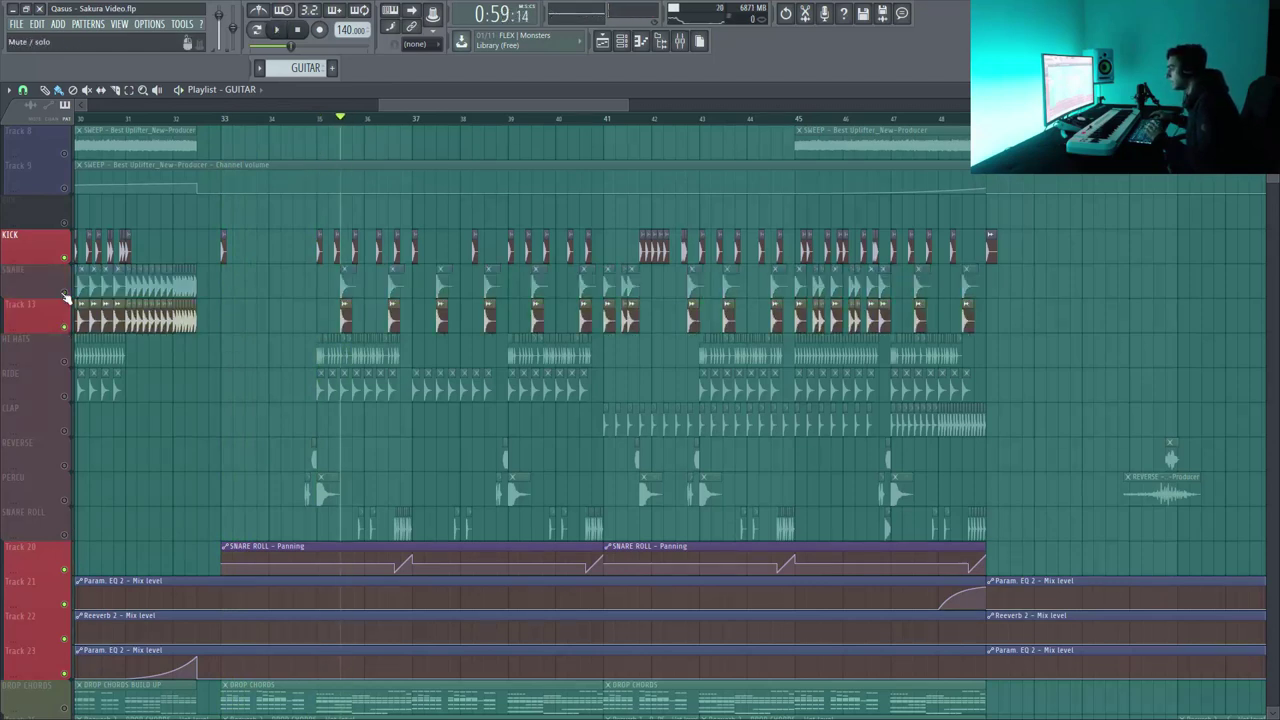
key(space)
Unmute the SNARE track again and play both snare layers together with the kick from bar 35.
key(space)
click(65, 295)
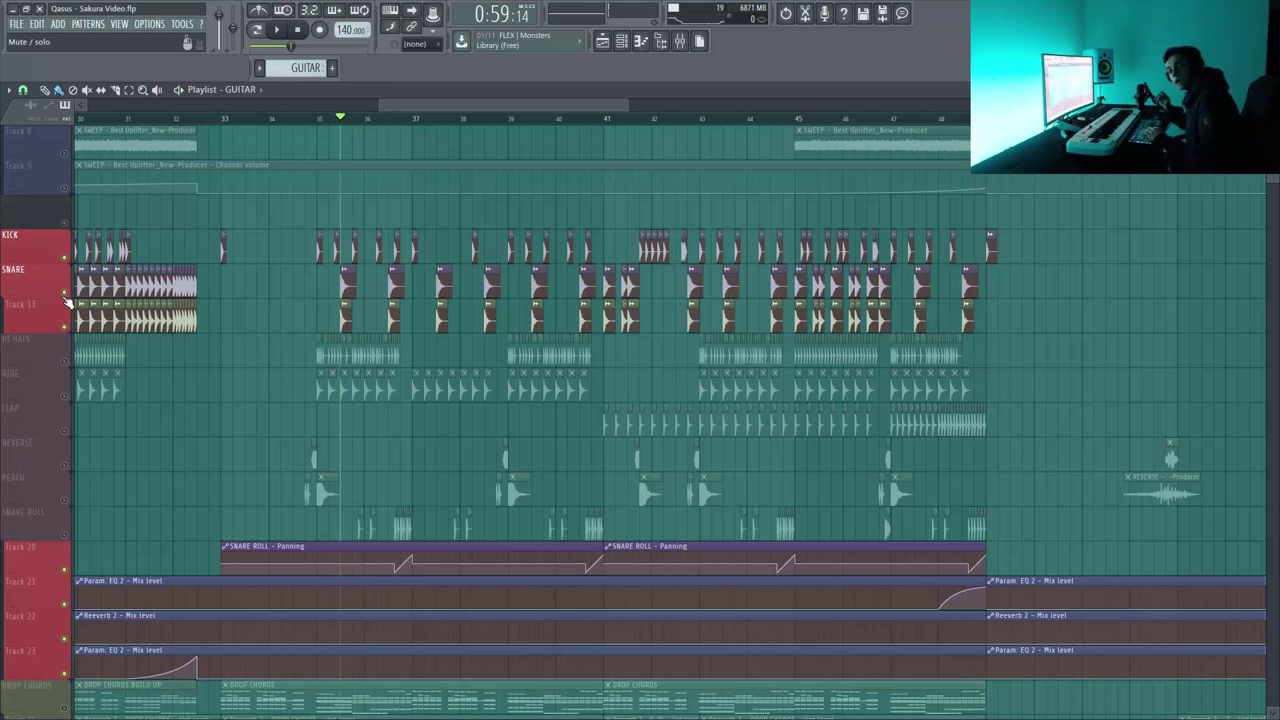
key(space)
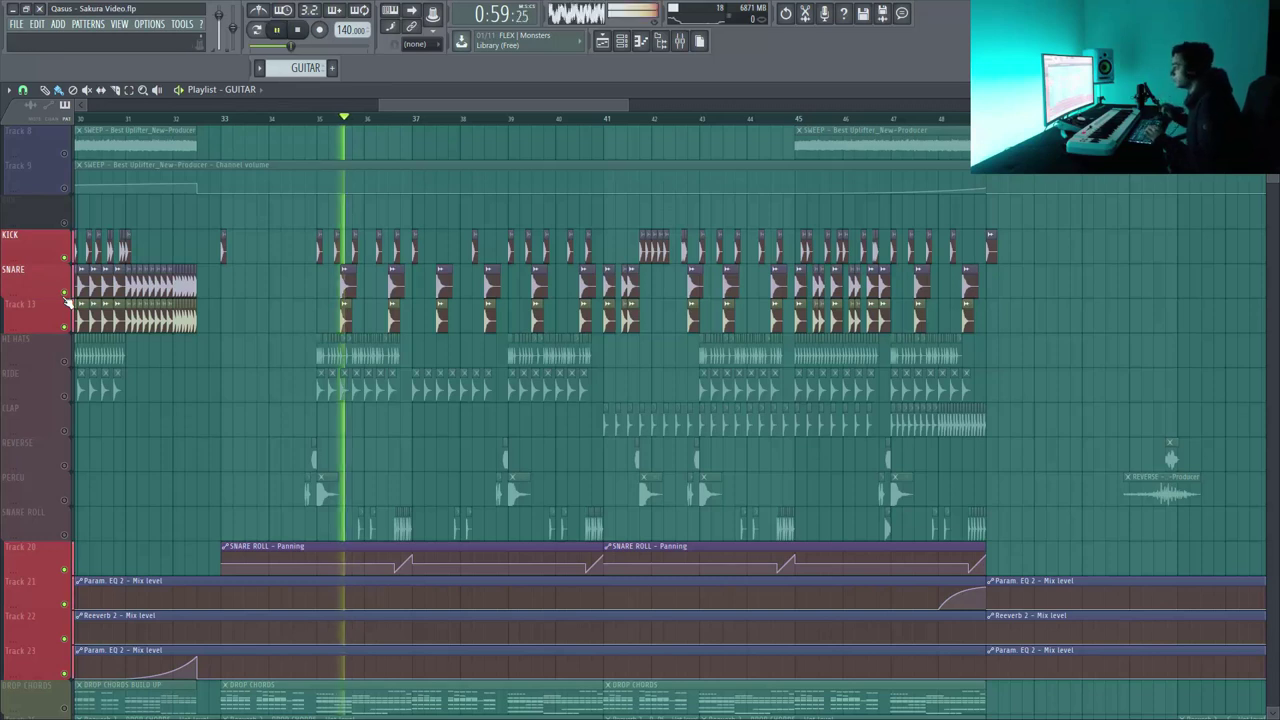
key(space)
key(space)
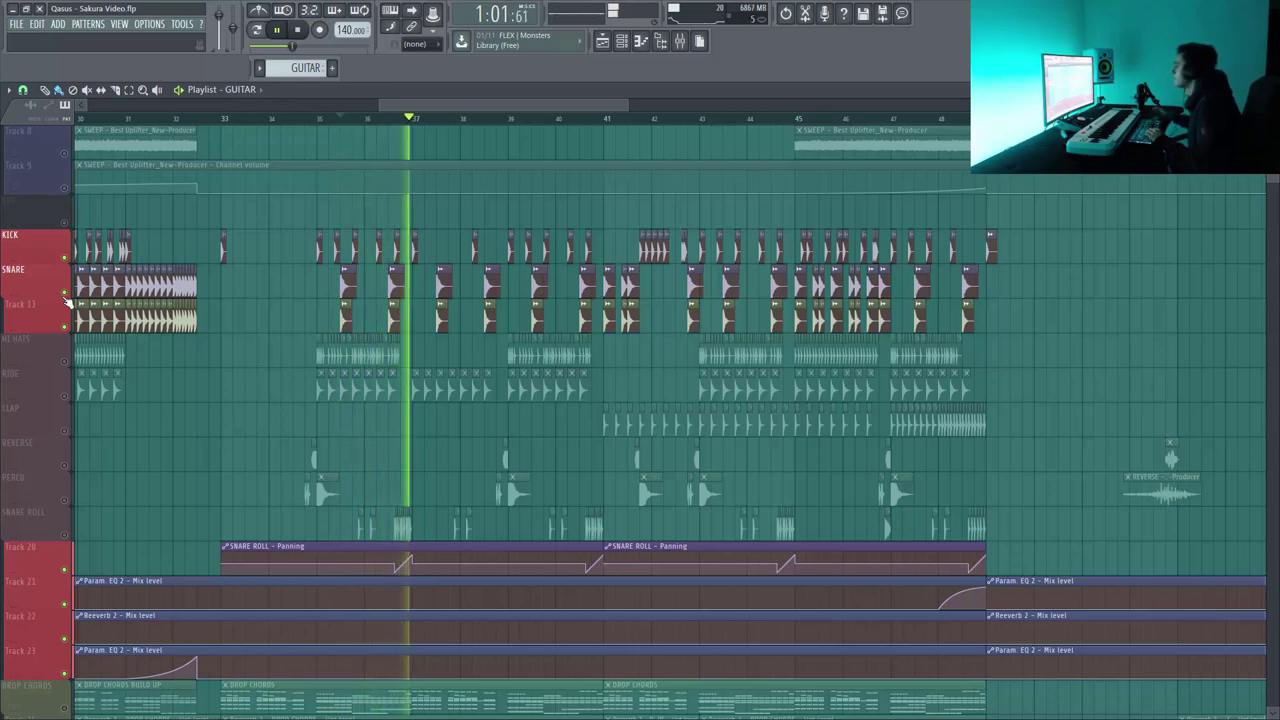
key(space)
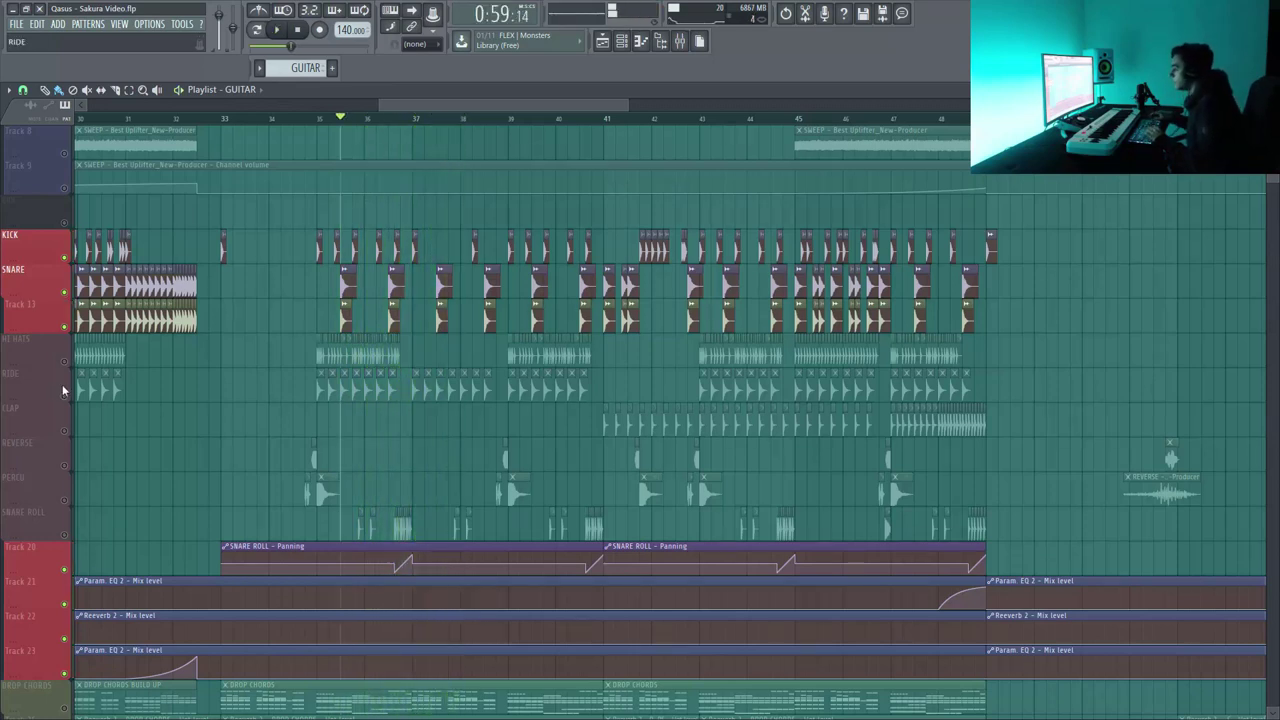
Unmute the HI HATS and RIDE tracks one after the other, playing the drop drums after each addition.
click(64, 361)
key(space)
key(space)
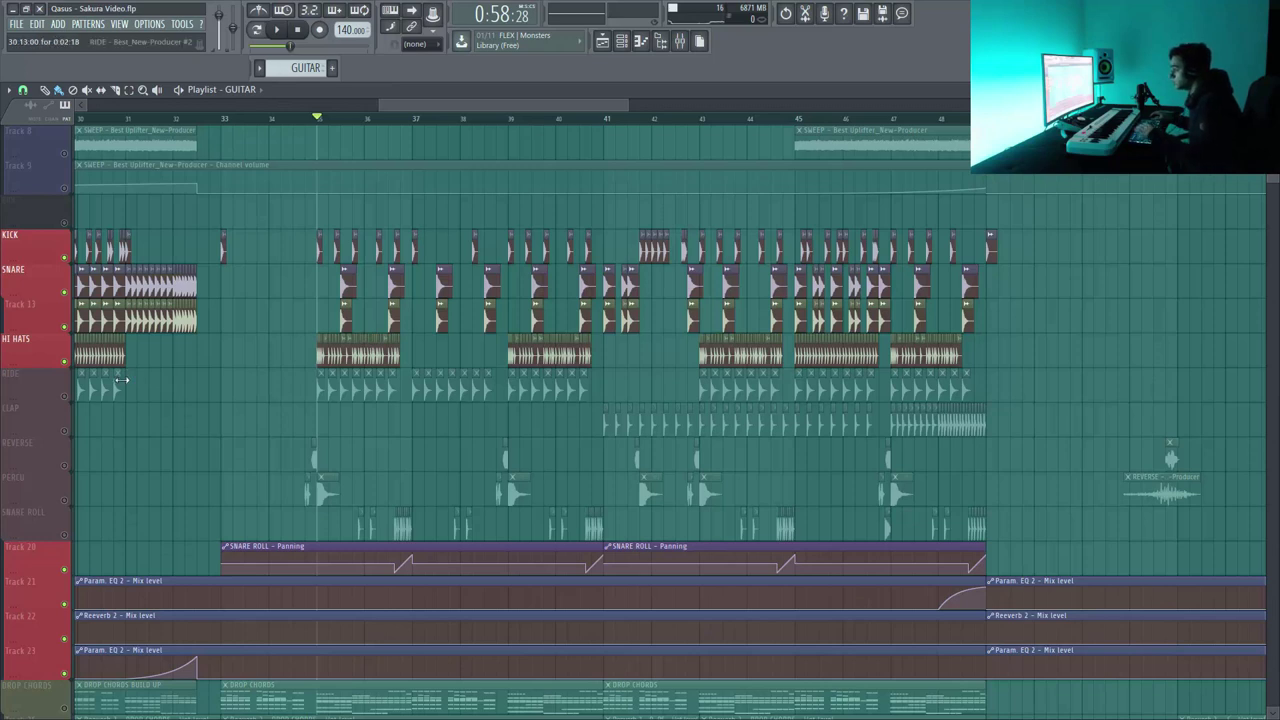
click(65, 396)
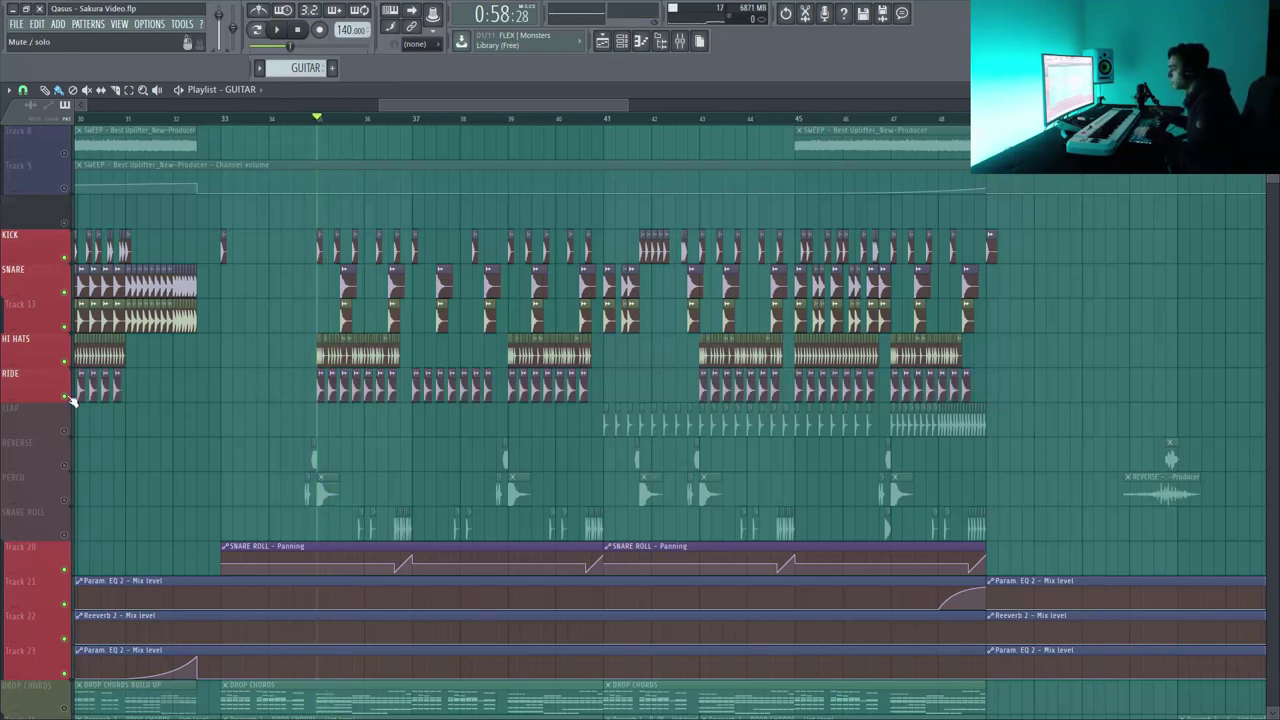
key(space)
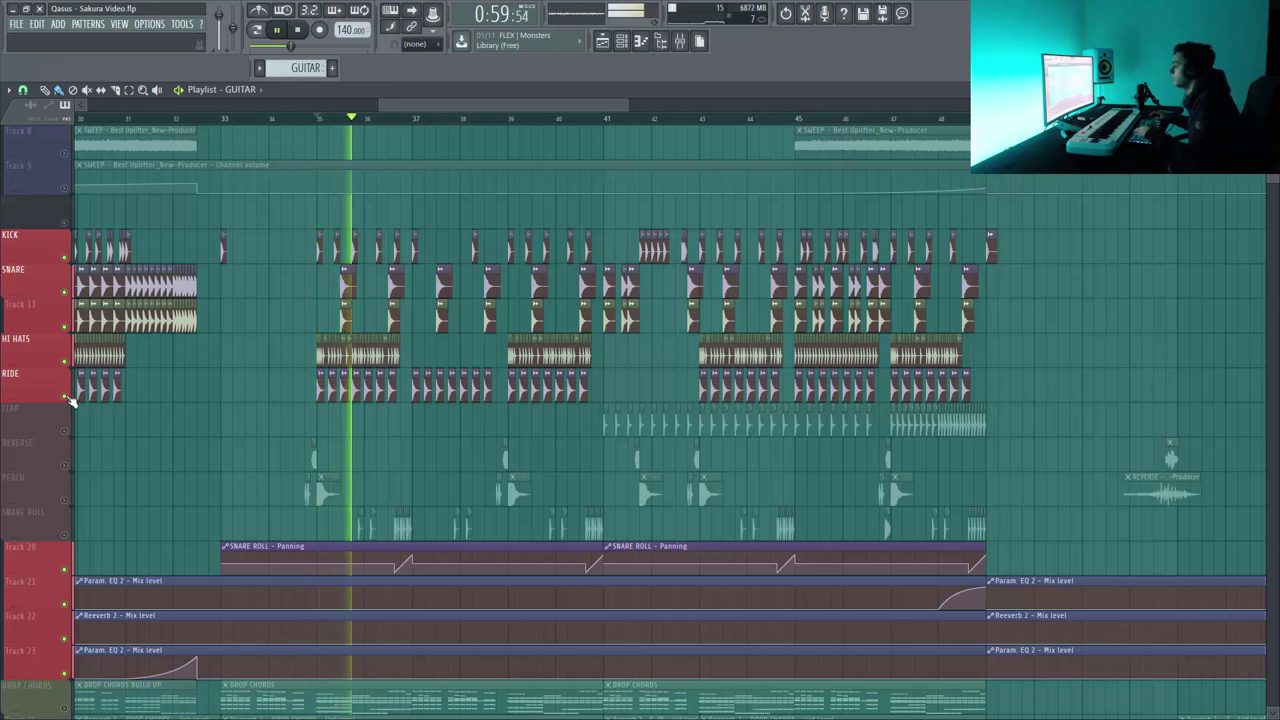
key(space)
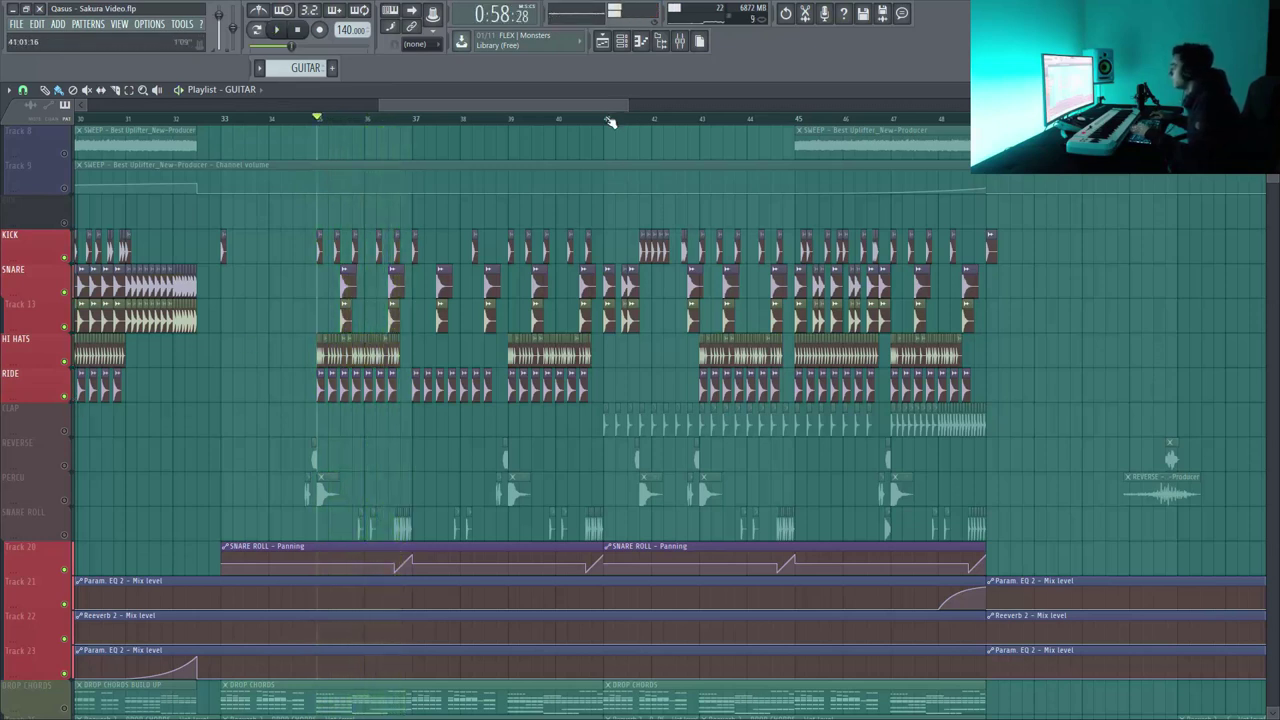
Unmute the CLAP track and play the second half of the drop drums, including the section from bar 45.
click(65, 431)
key(space)
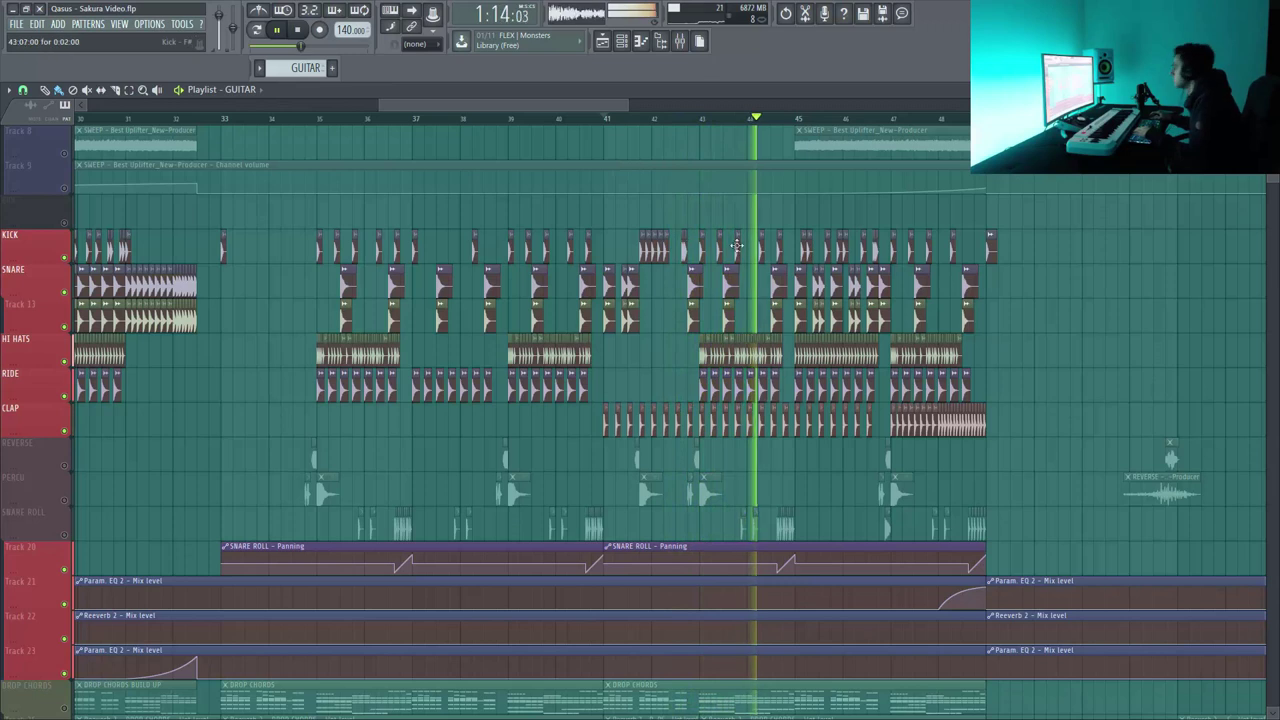
click(799, 121)
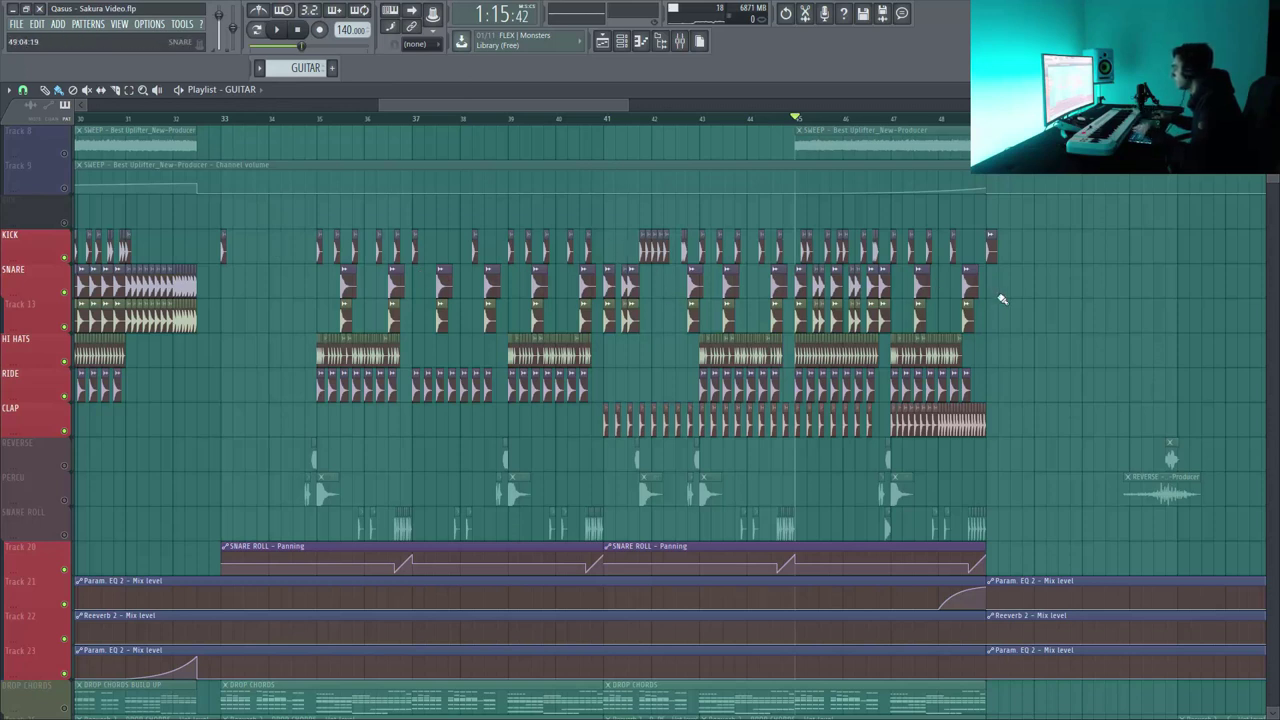
key(space)
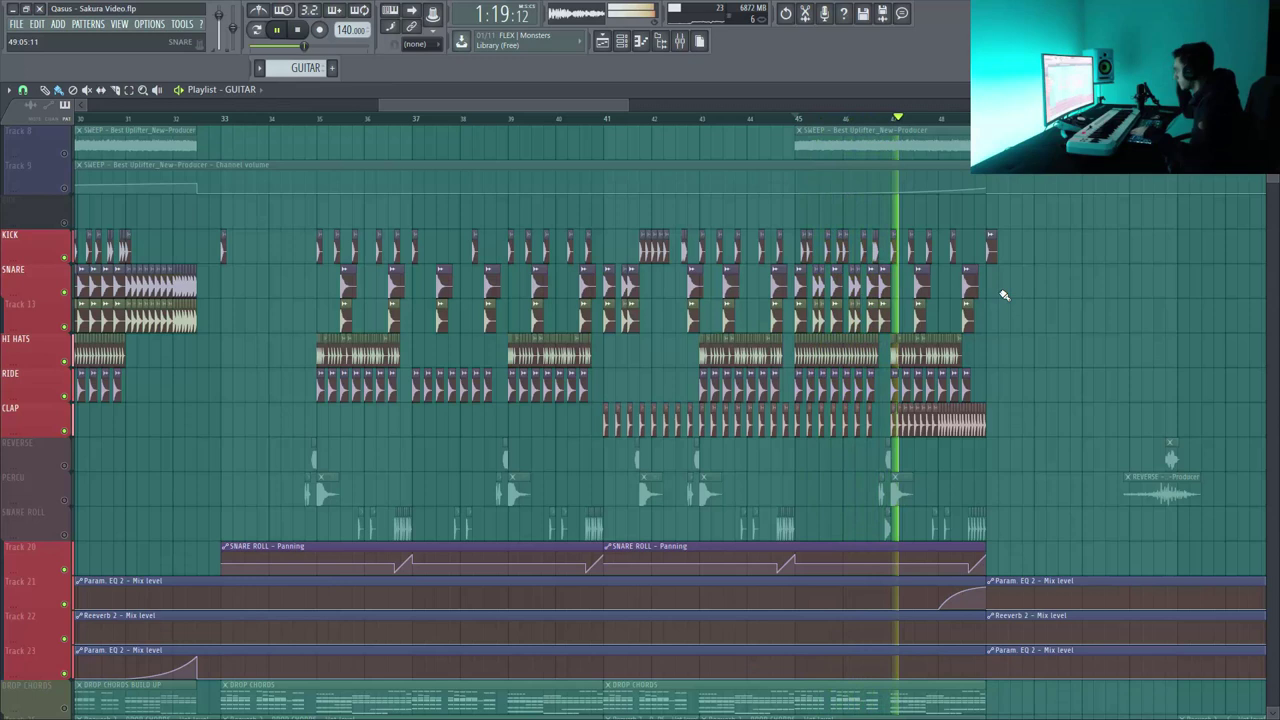
key(space)
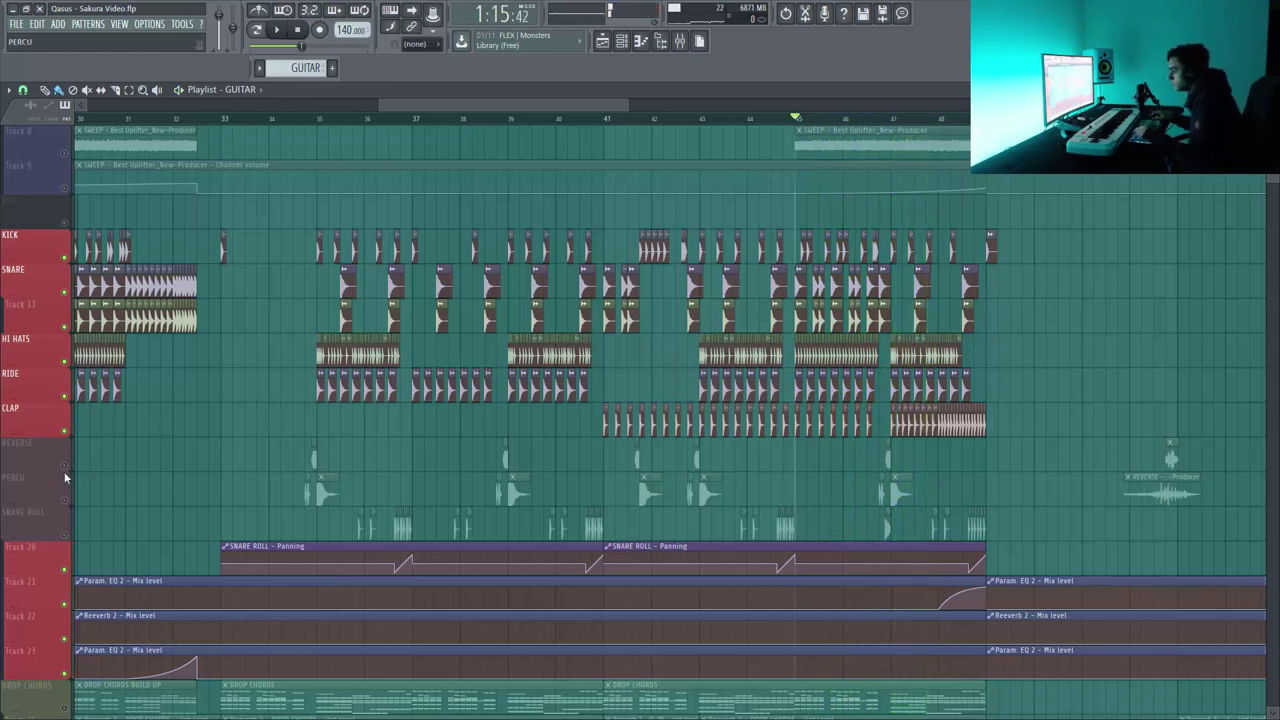
Unmute the REVERSE, PERCU and SNARE ROLL tracks and play the full drop drums from just before bar 35 to bar 49.
drag(66, 468, 66, 535)
click(303, 120)
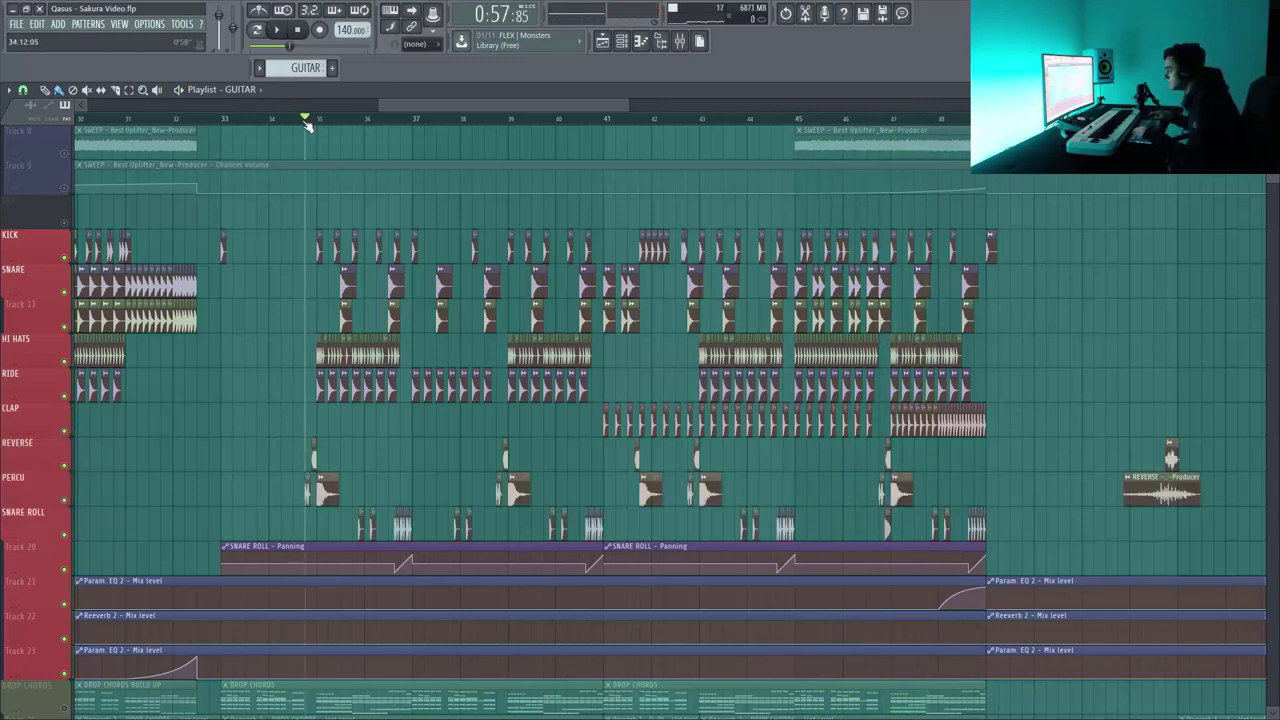
key(space)
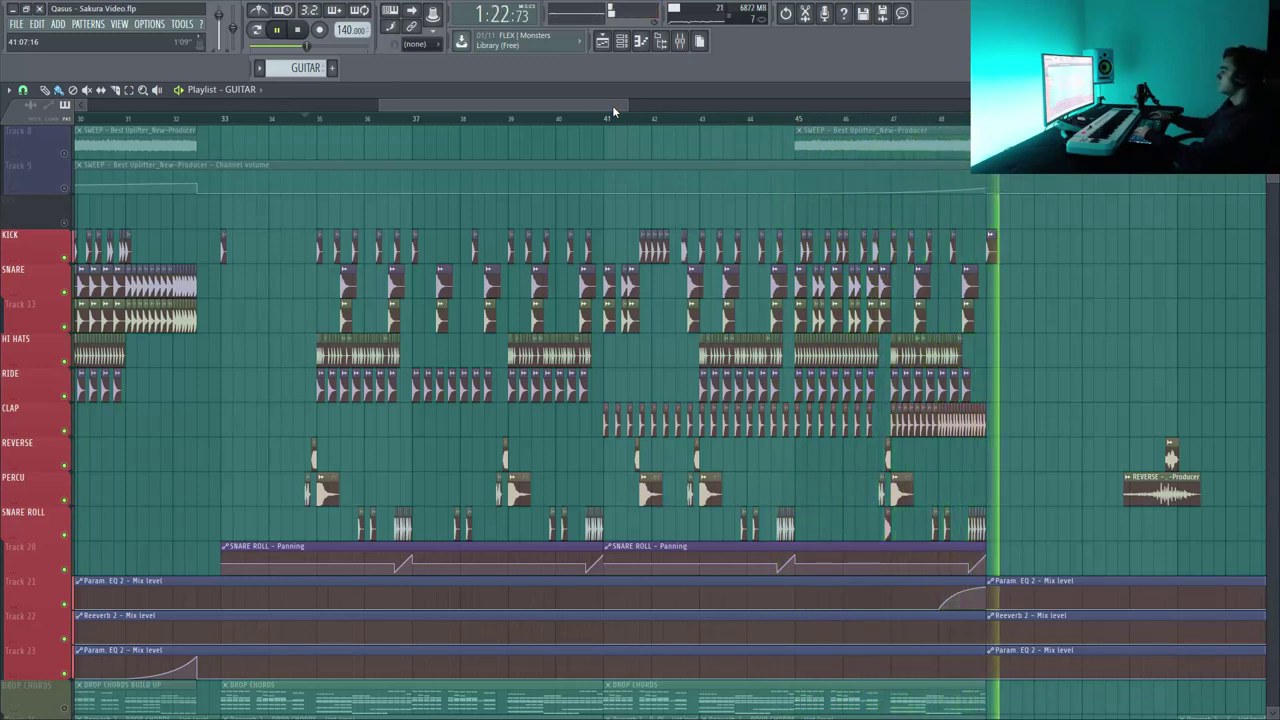
key(space)
Set the playback position to bar 33 and solo the DROP CHORDS track group with its automation tracks 25 to 33.
click(229, 119)
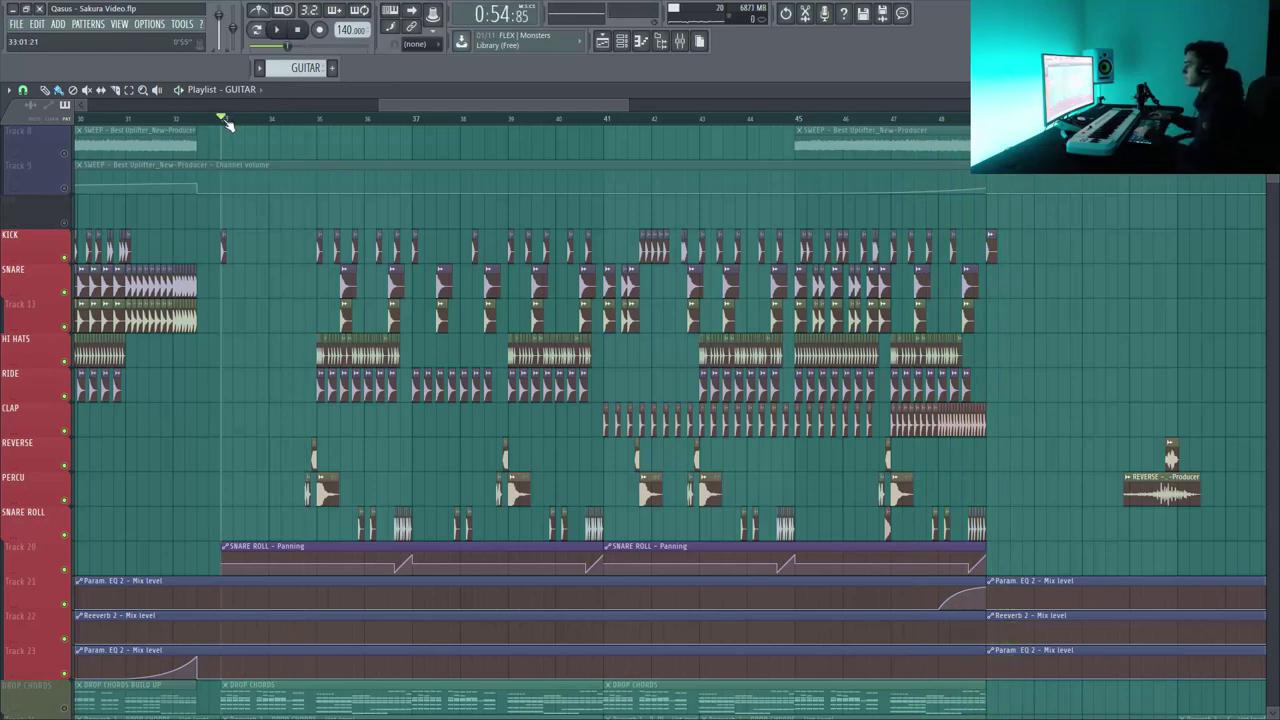
scroll(537, 324, down, 5)
scroll(537, 324, down, 1)
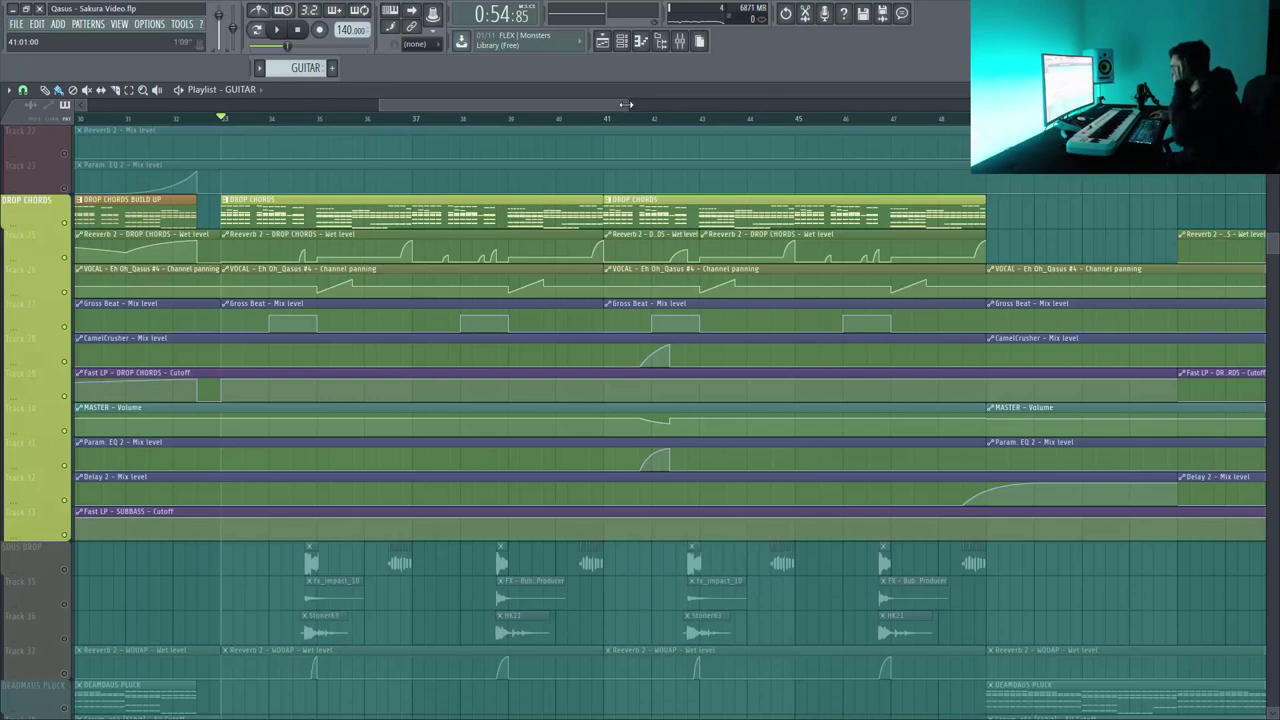
mouse_move(627, 105)
mouse_down()
mouse_move(684, 103)
mouse_move(618, 104)
mouse_move(630, 104)
mouse_up()
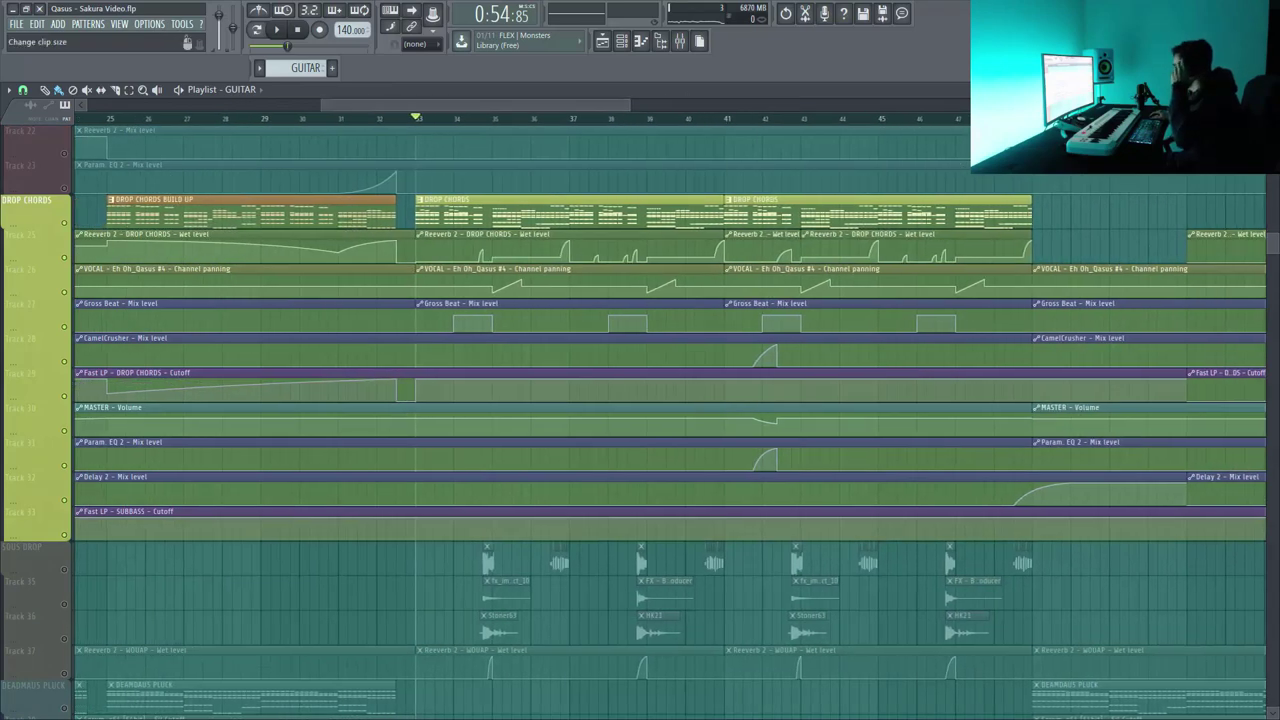
scroll(640, 420, up, 2)
scroll(640, 420, down, 1)
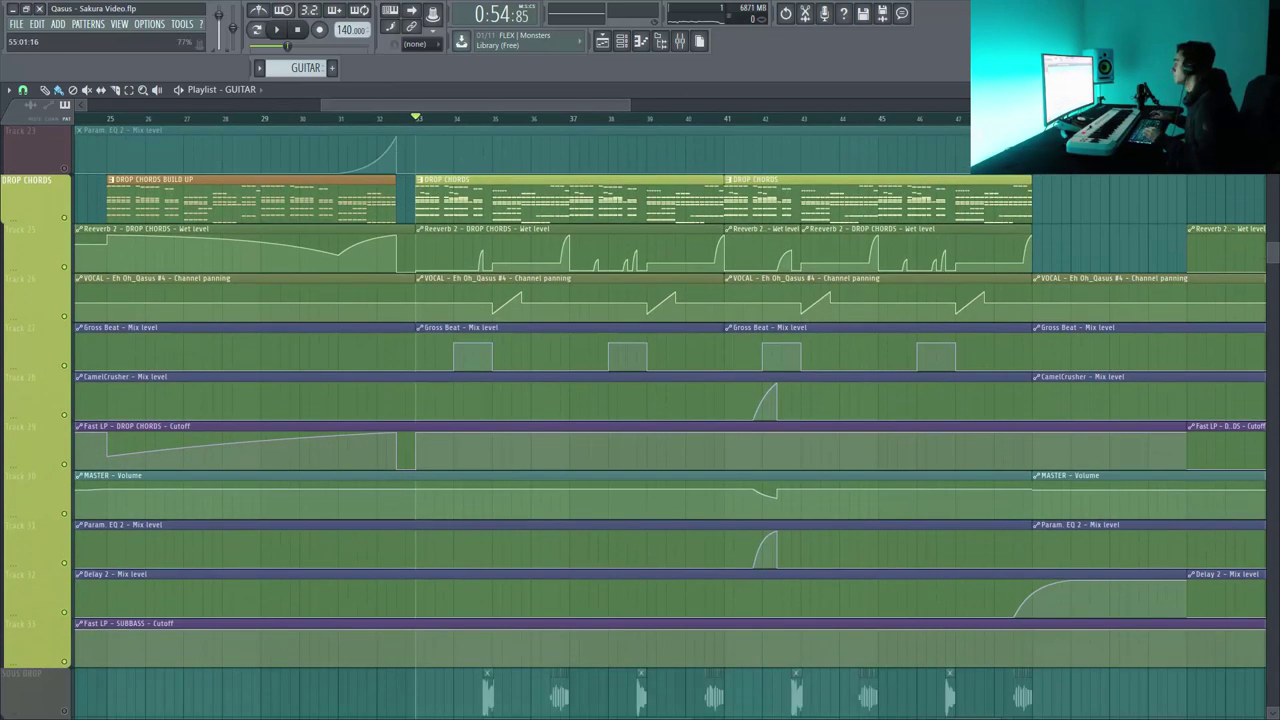
scroll(660, 124, down, 2)
scroll(660, 124, up, 1)
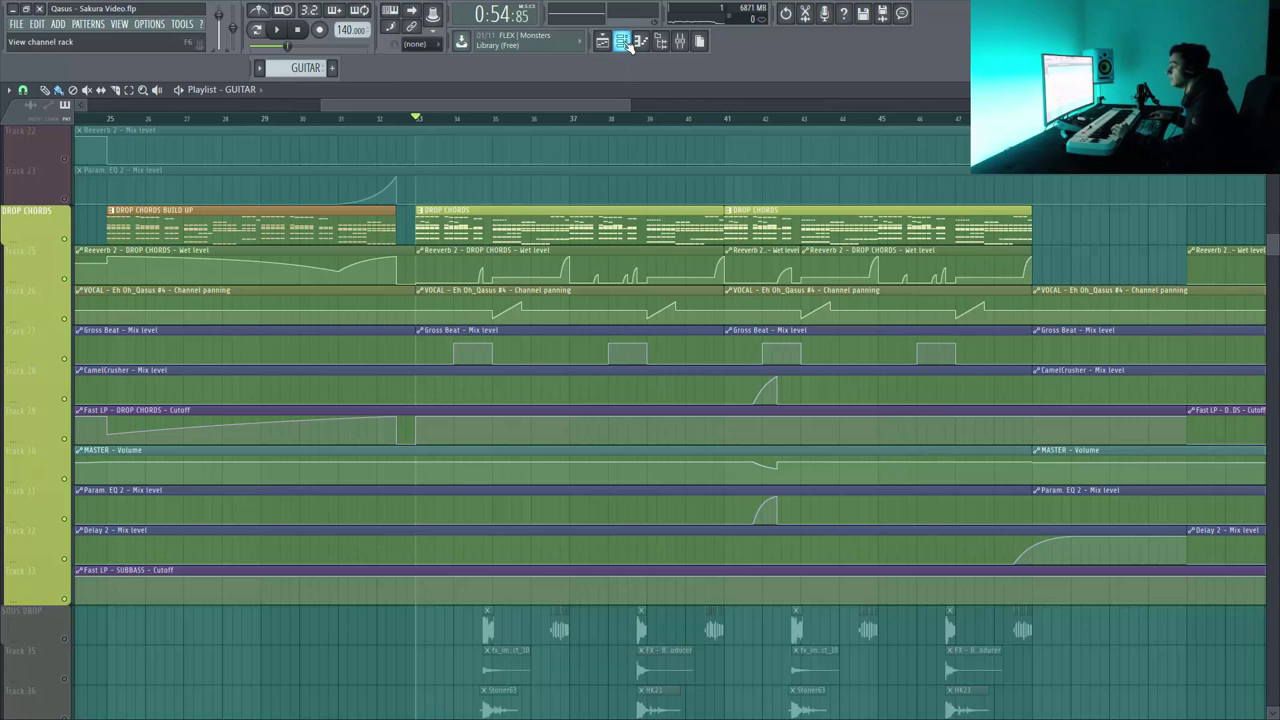
Show the channel rack, select the DROP CHORDS pattern and play it in pattern mode.
click(624, 43)
click(260, 69)
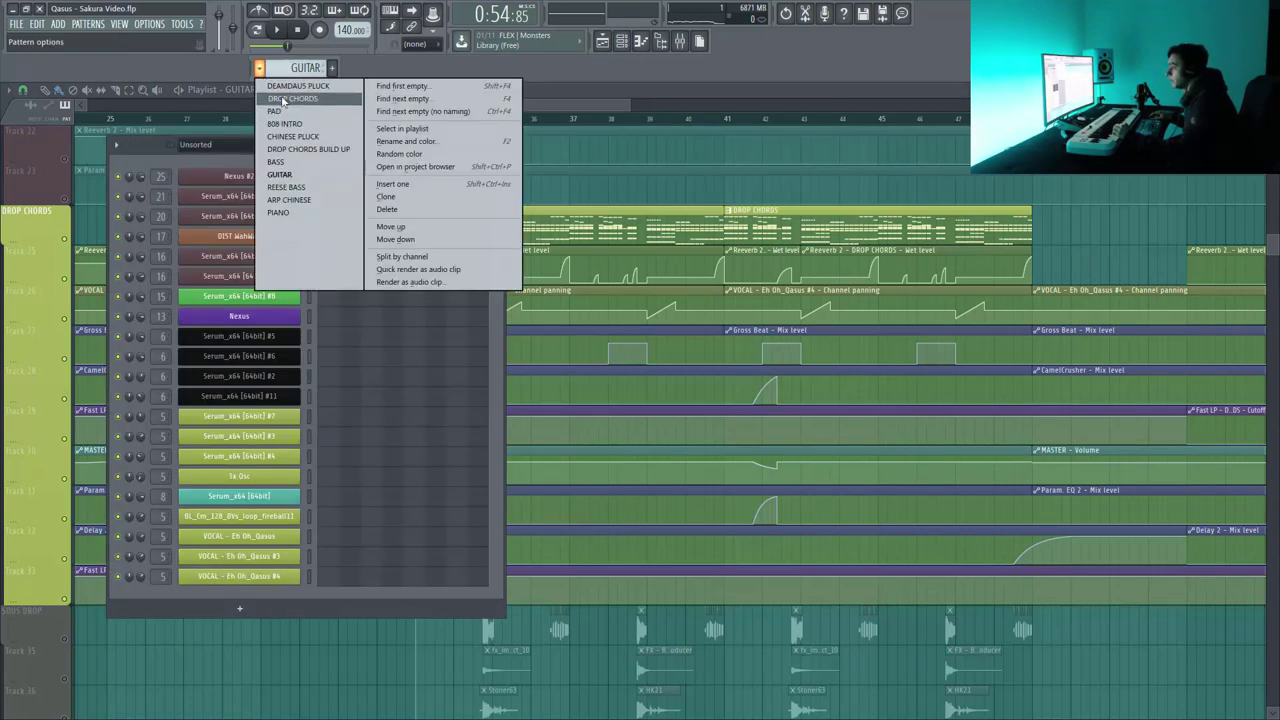
click(282, 99)
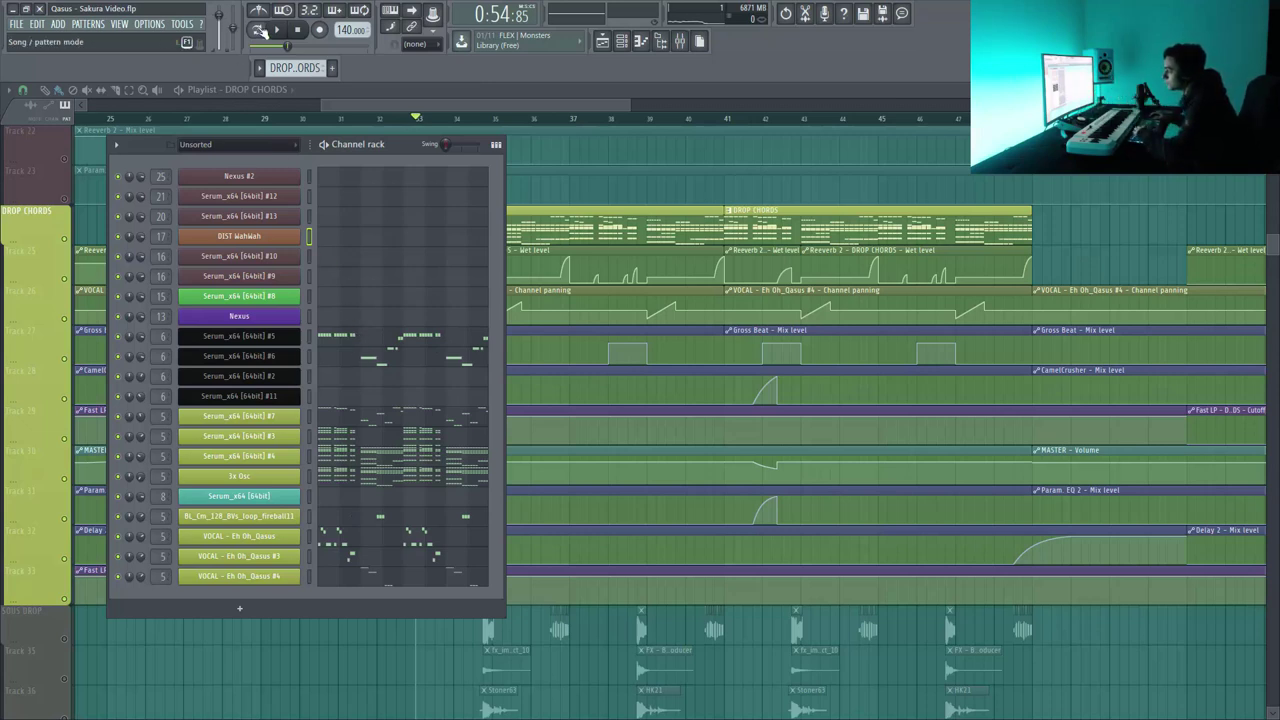
key(space)
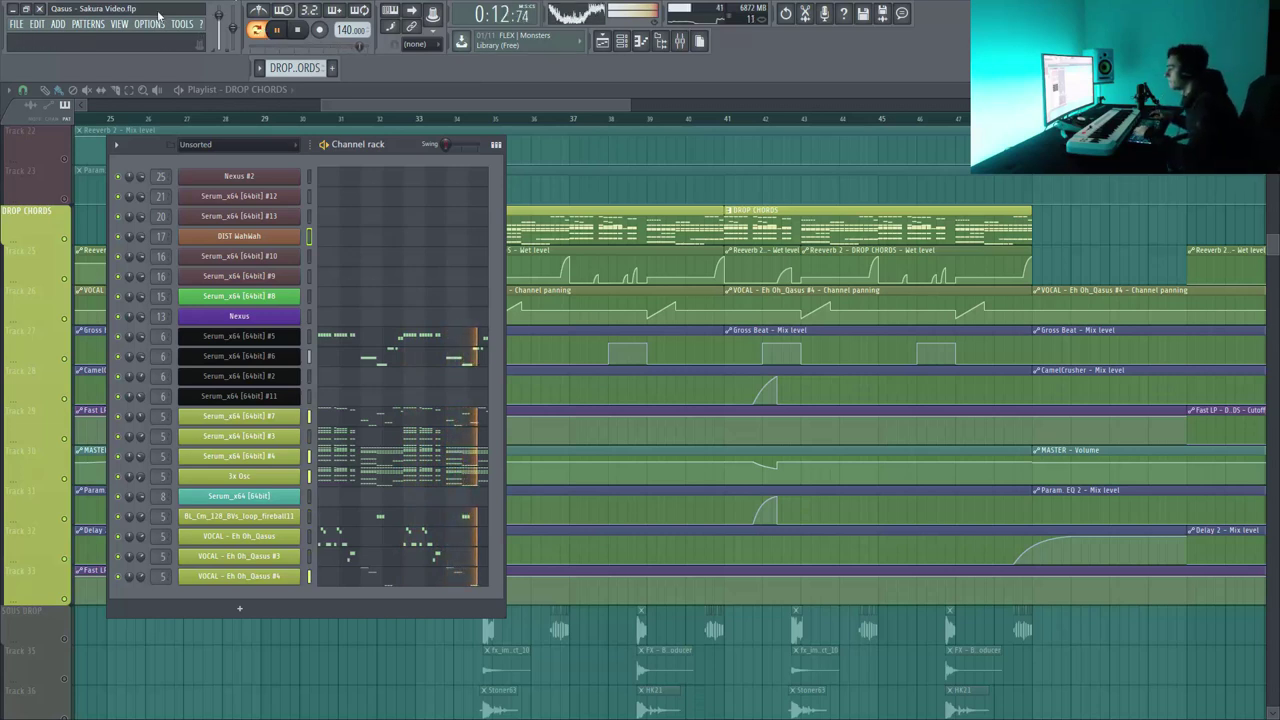
key(space)
Solo the Serum_x64 [64bit] #5 channel and play it with #6 to hear those layers of the drop.
right_click(118, 338)
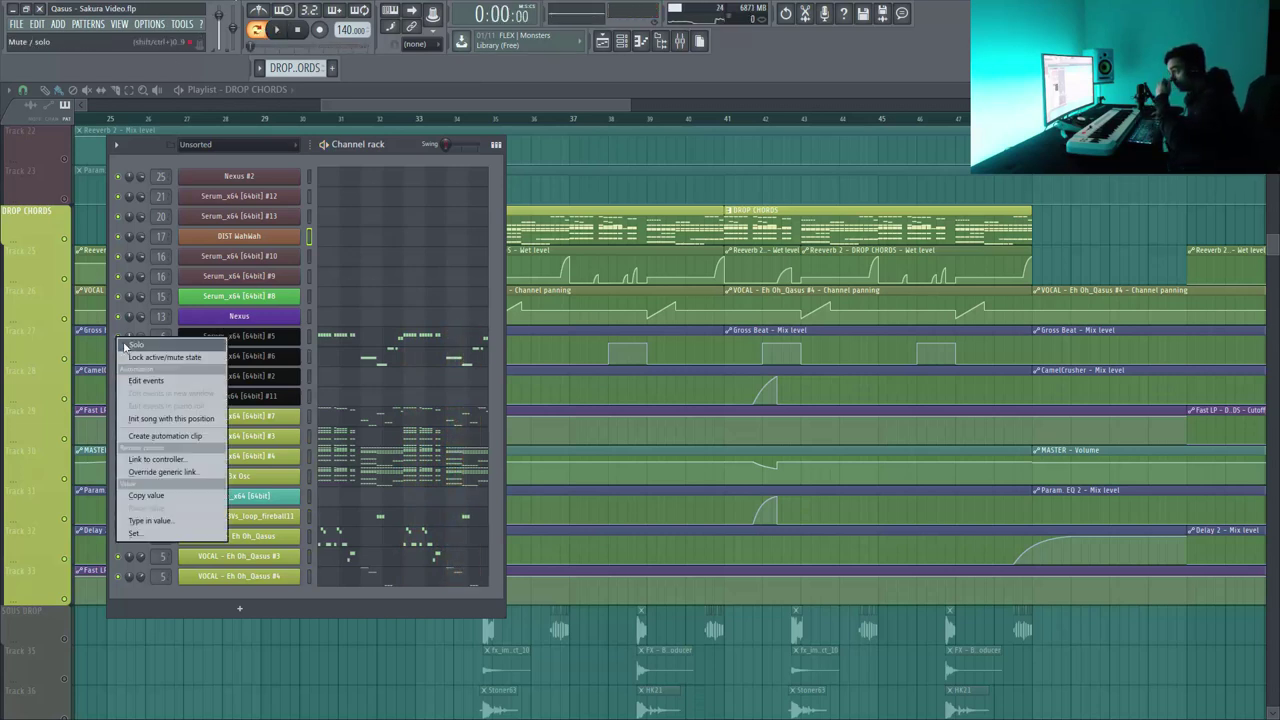
click(122, 346)
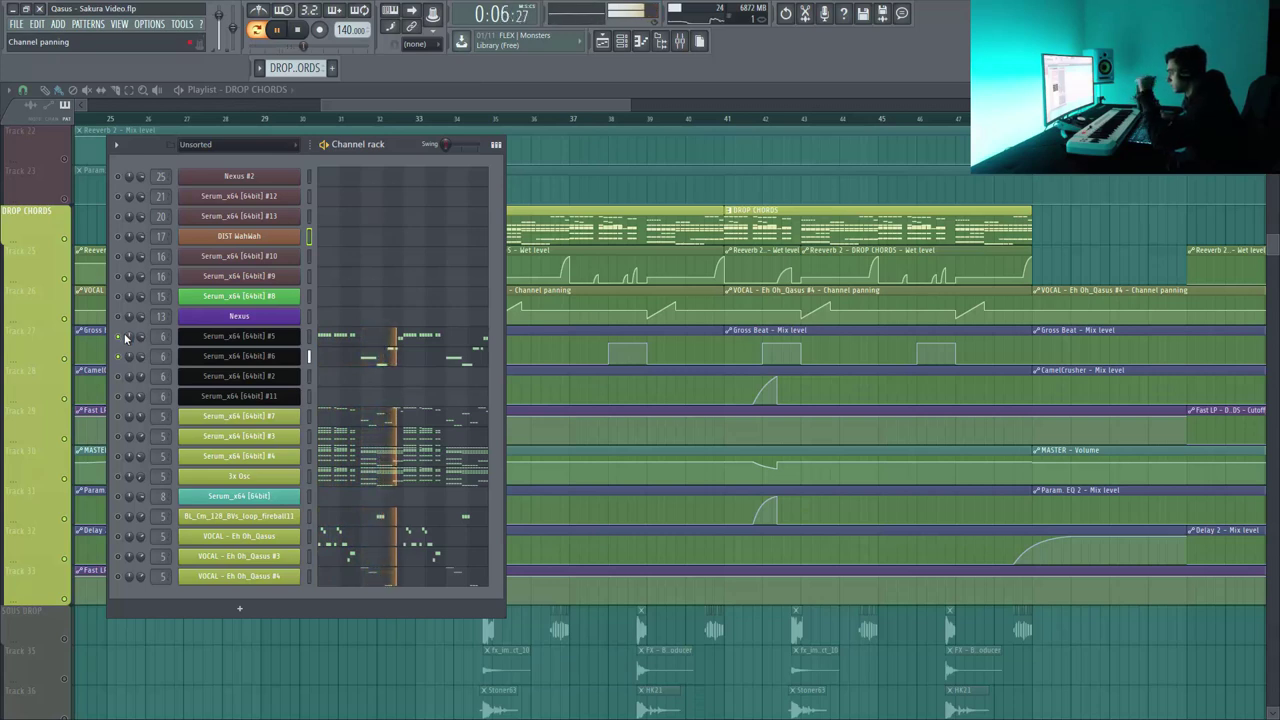
key(space)
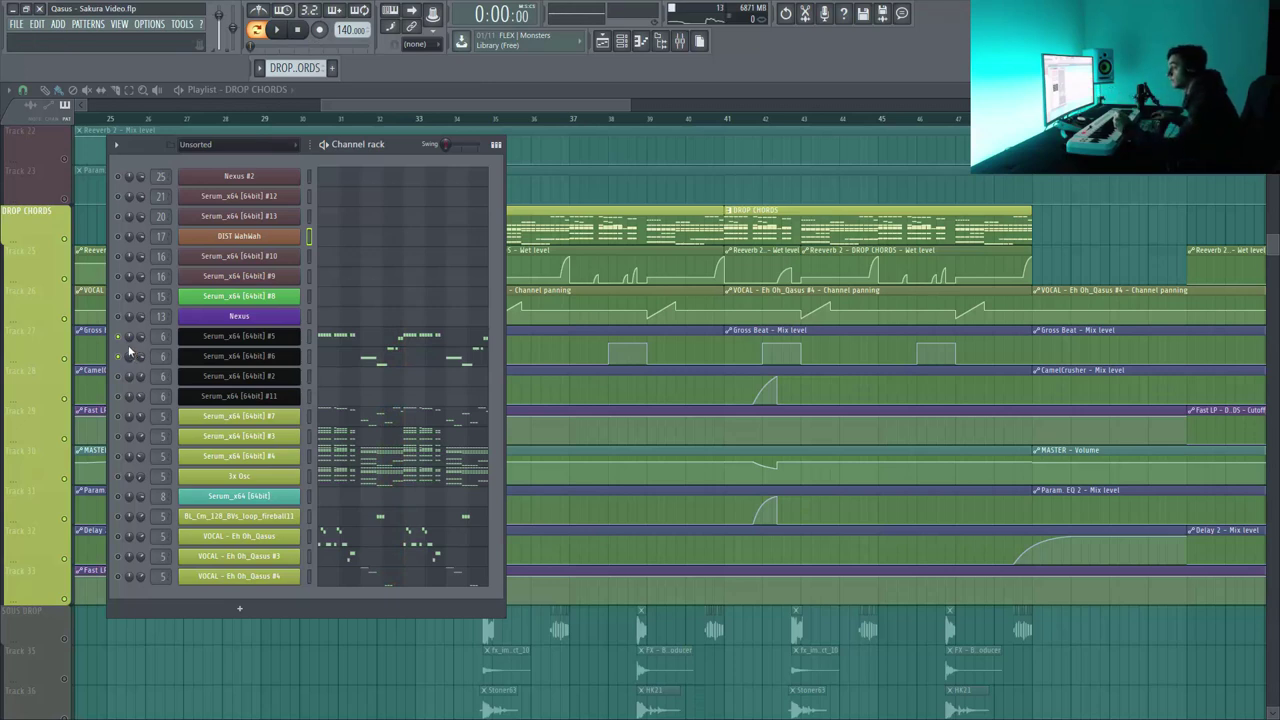
Solo the Serum_x64 [64bit] #7 channel and play the pattern to hear that layer alone.
right_click(118, 418)
click(118, 418)
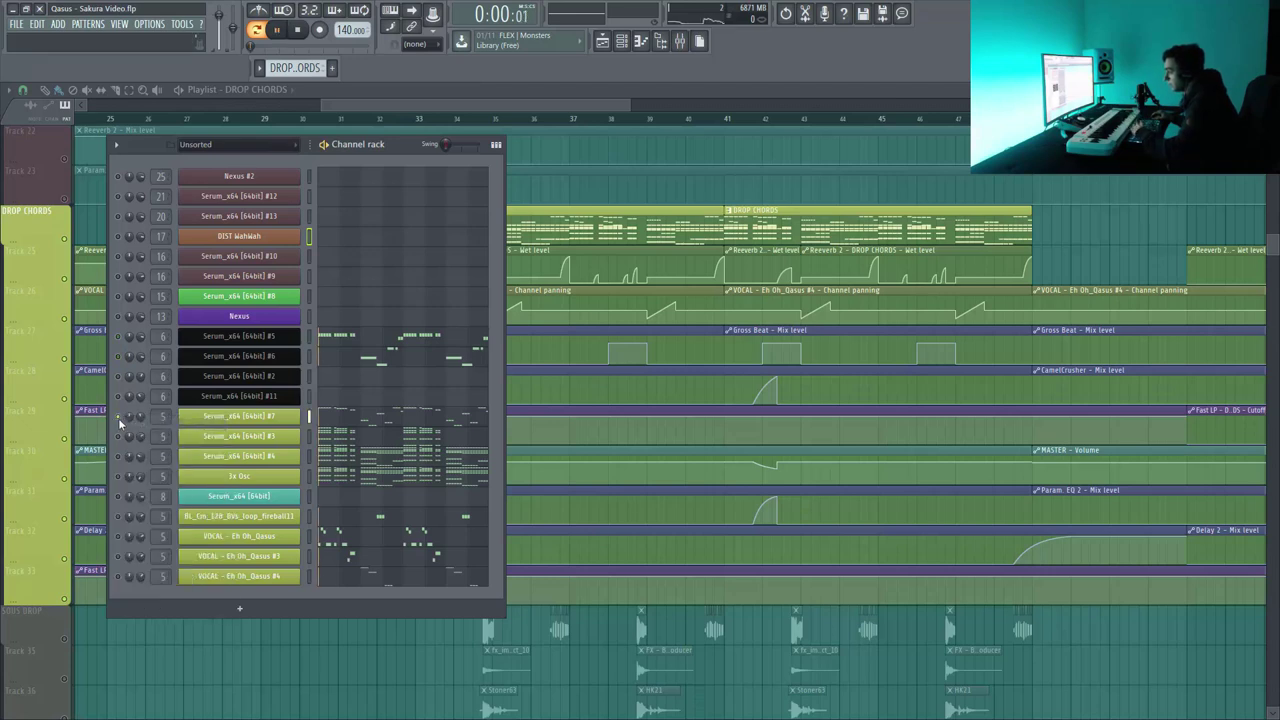
key(space)
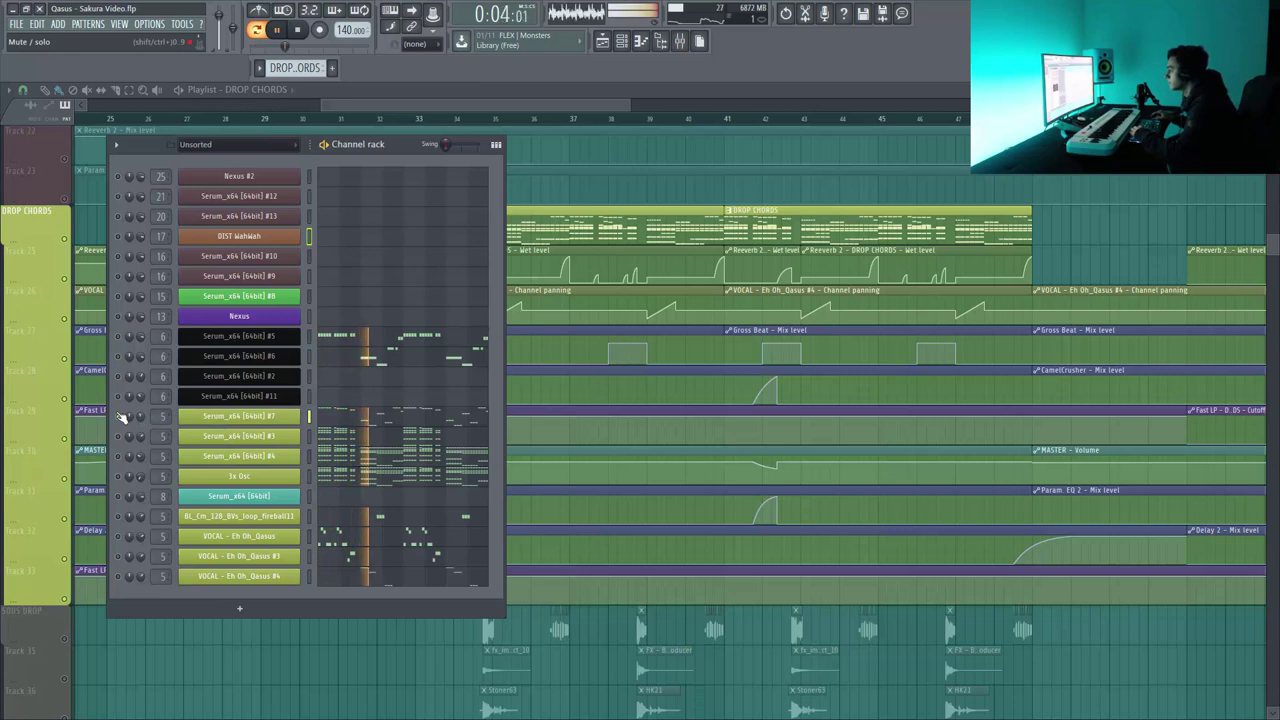
key(space)
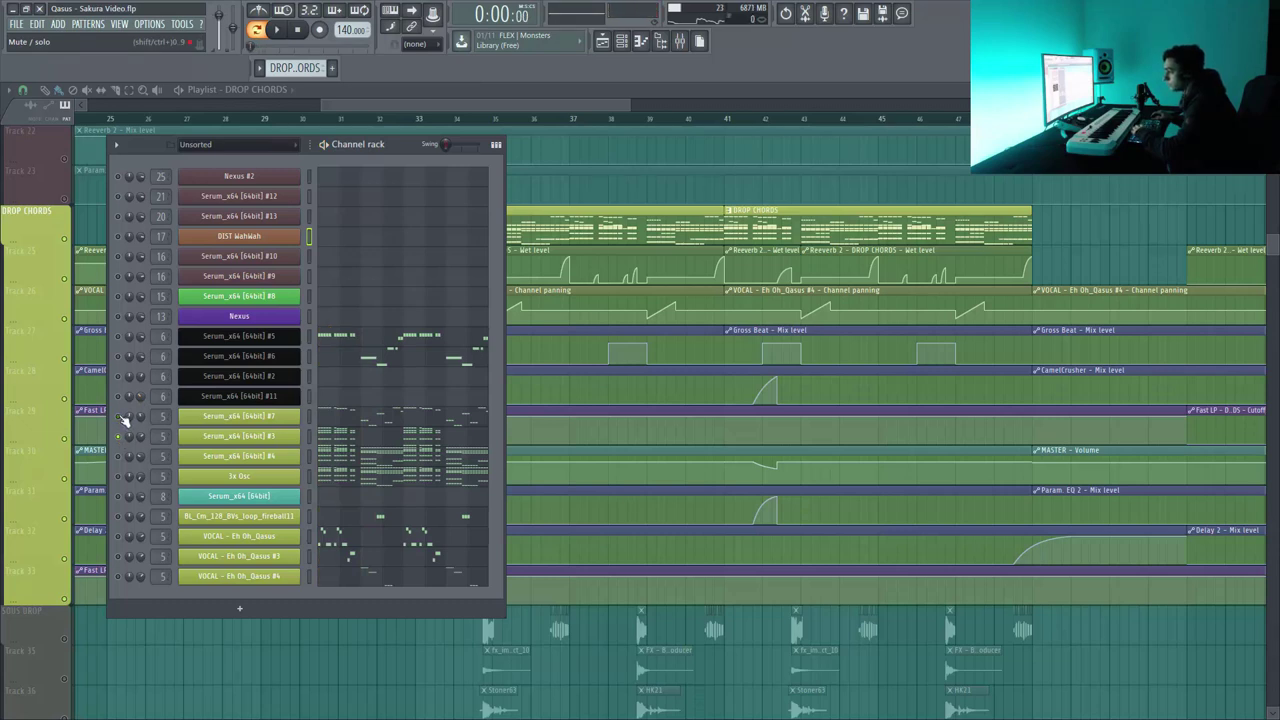
Listen to the Serum_x64 [64bit] #3 and #4 chord layers one at a time, each soloed.
key(space)
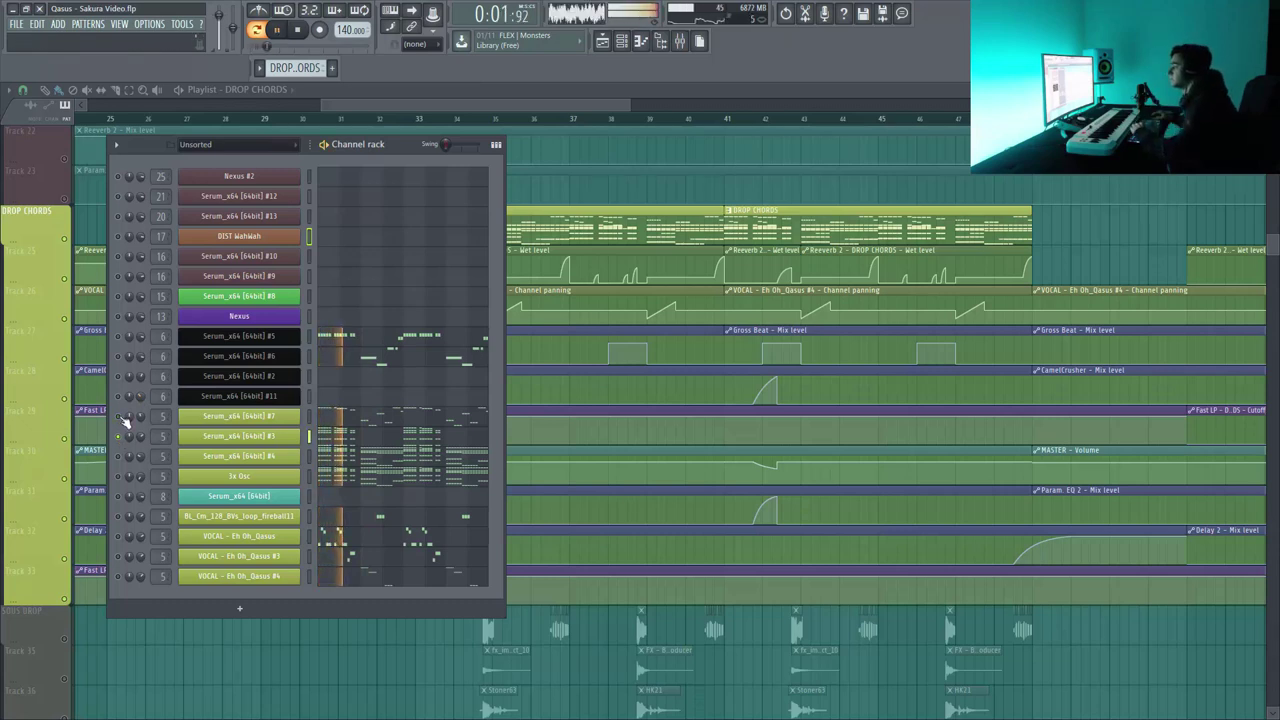
key(space)
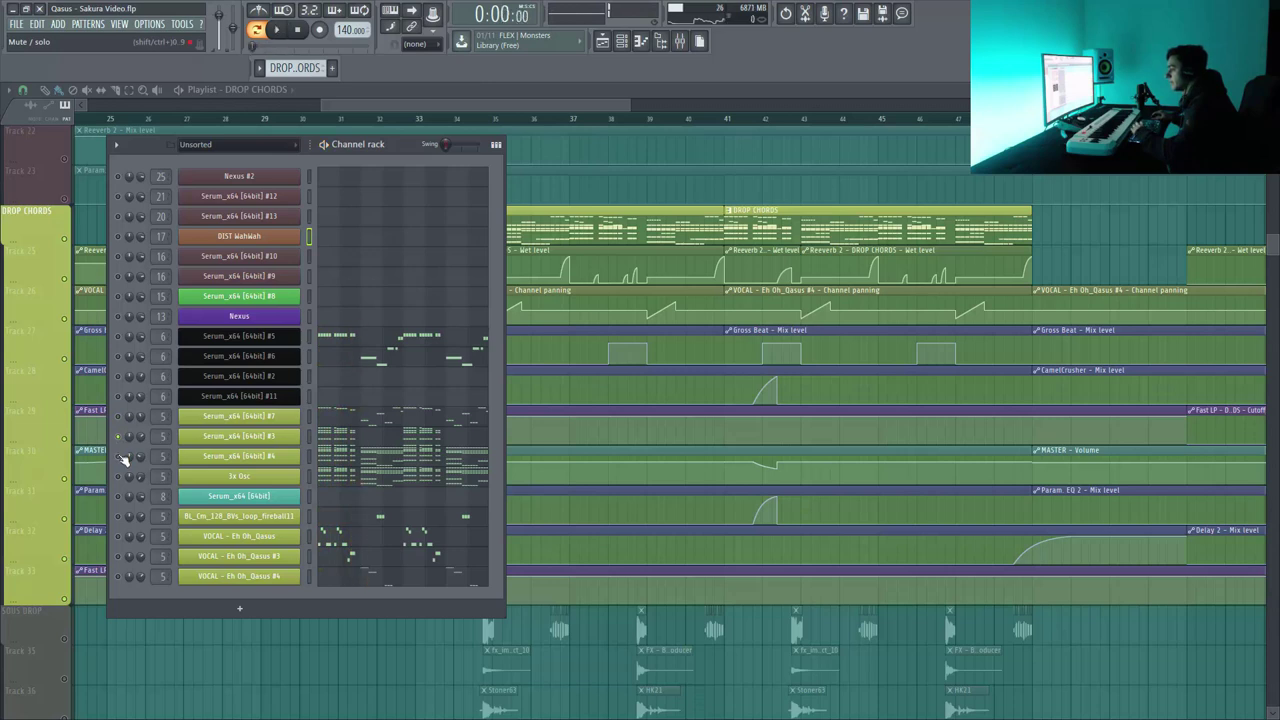
key(space)
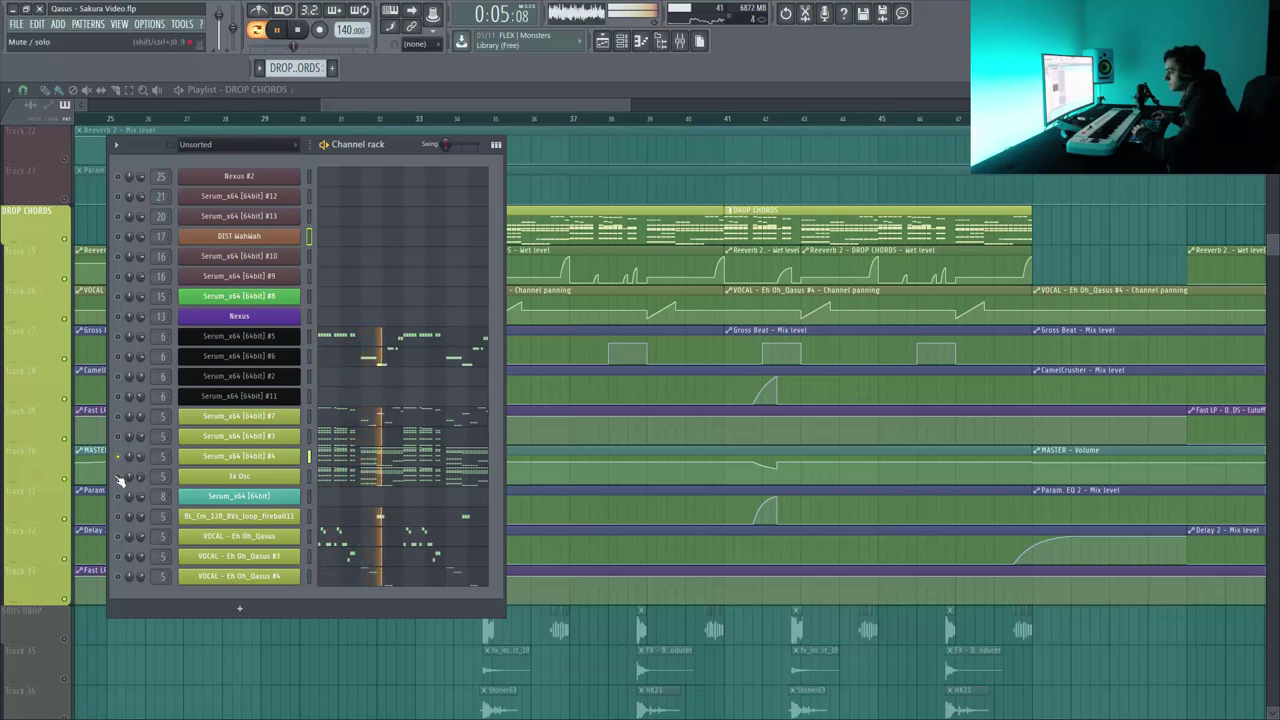
key(space)
key(space)
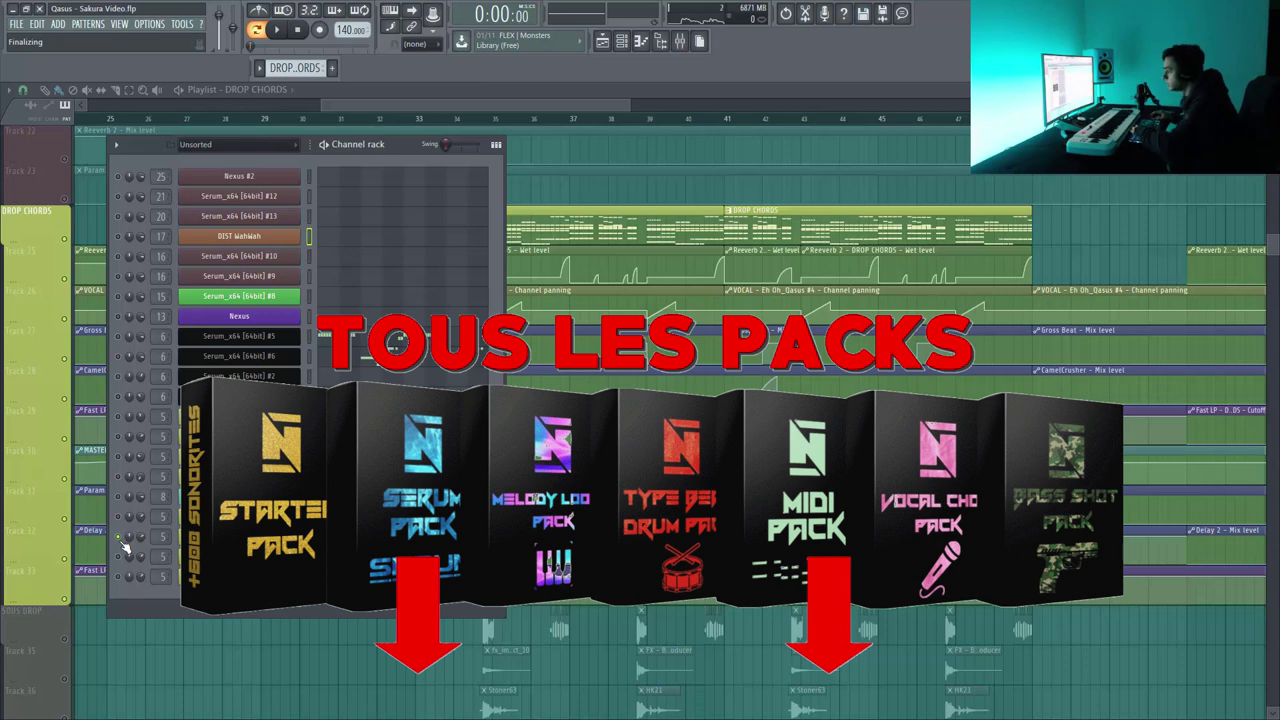
Listen to the VOCAL - Eh Oh_Qasus channels layered together and view the #4 channel's notes in the piano roll.
key(space)
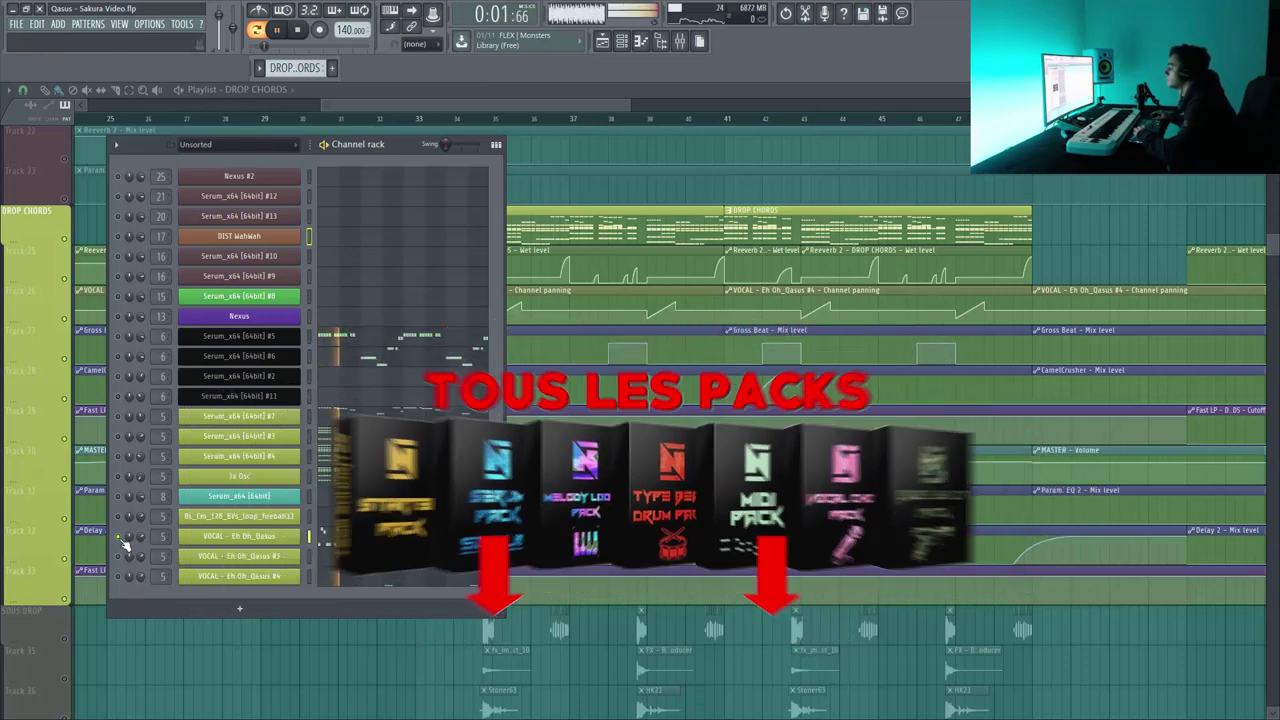
key(space)
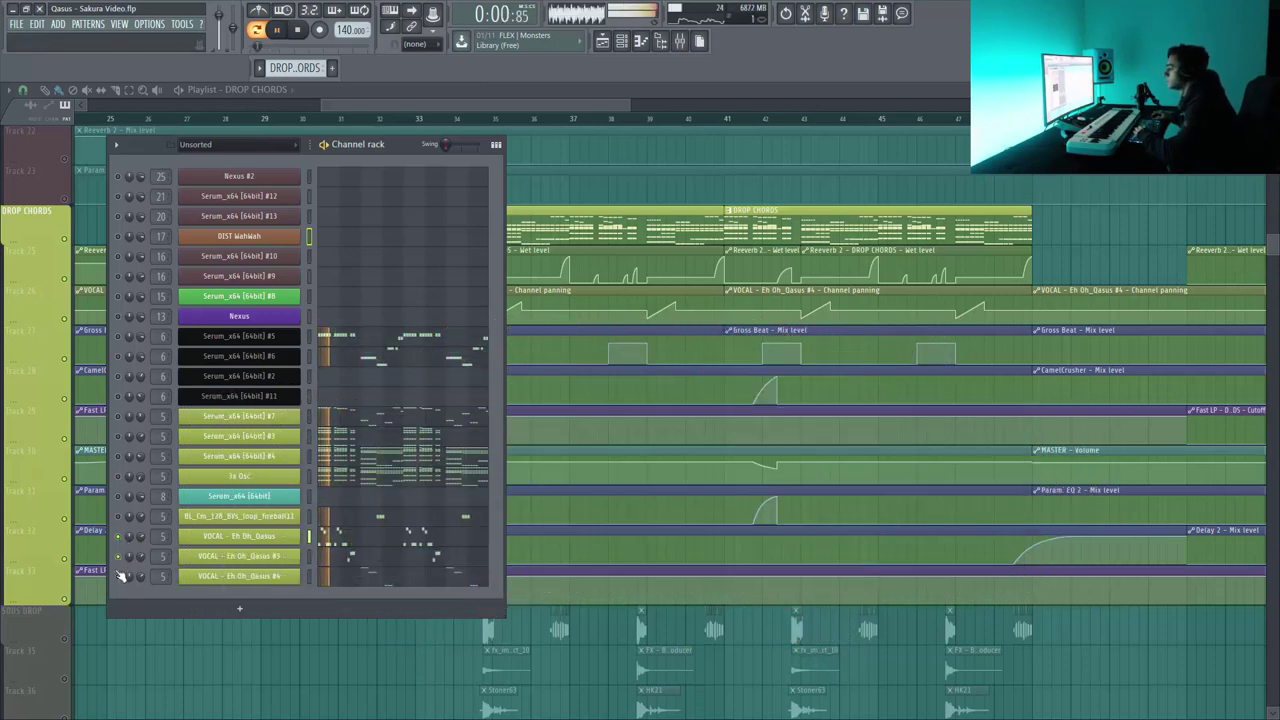
click(391, 578)
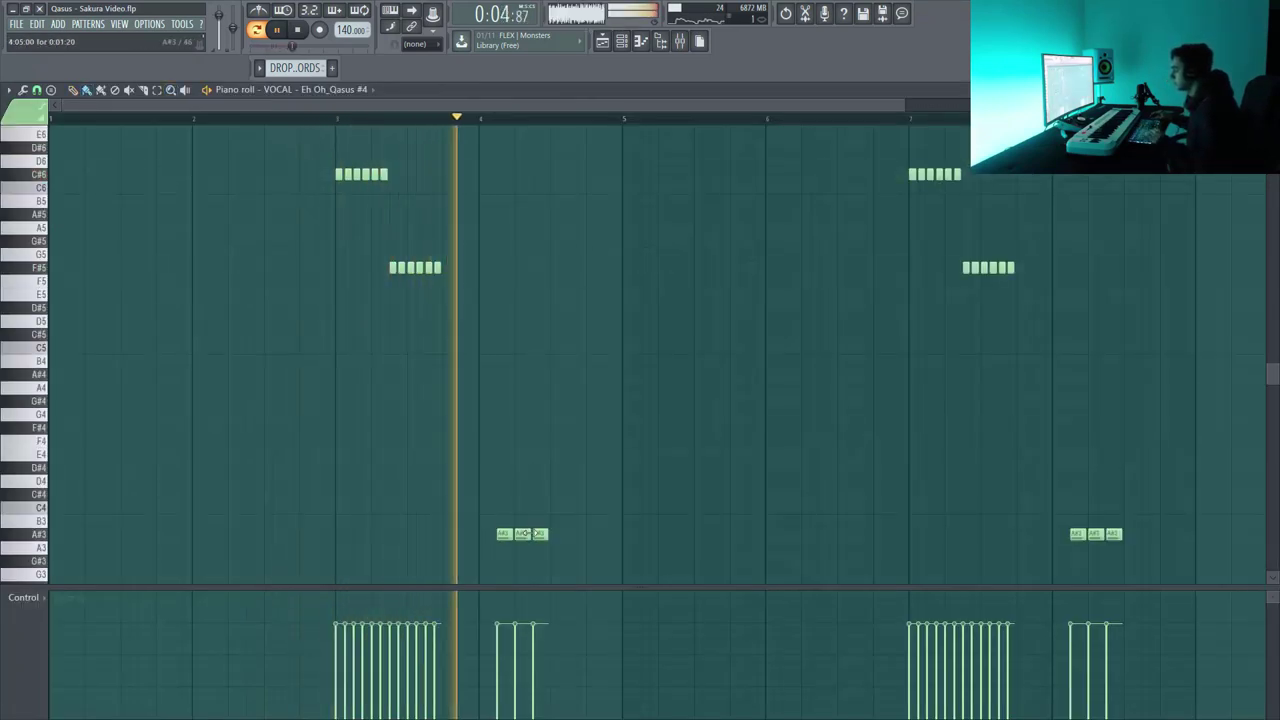
click(1271, 90)
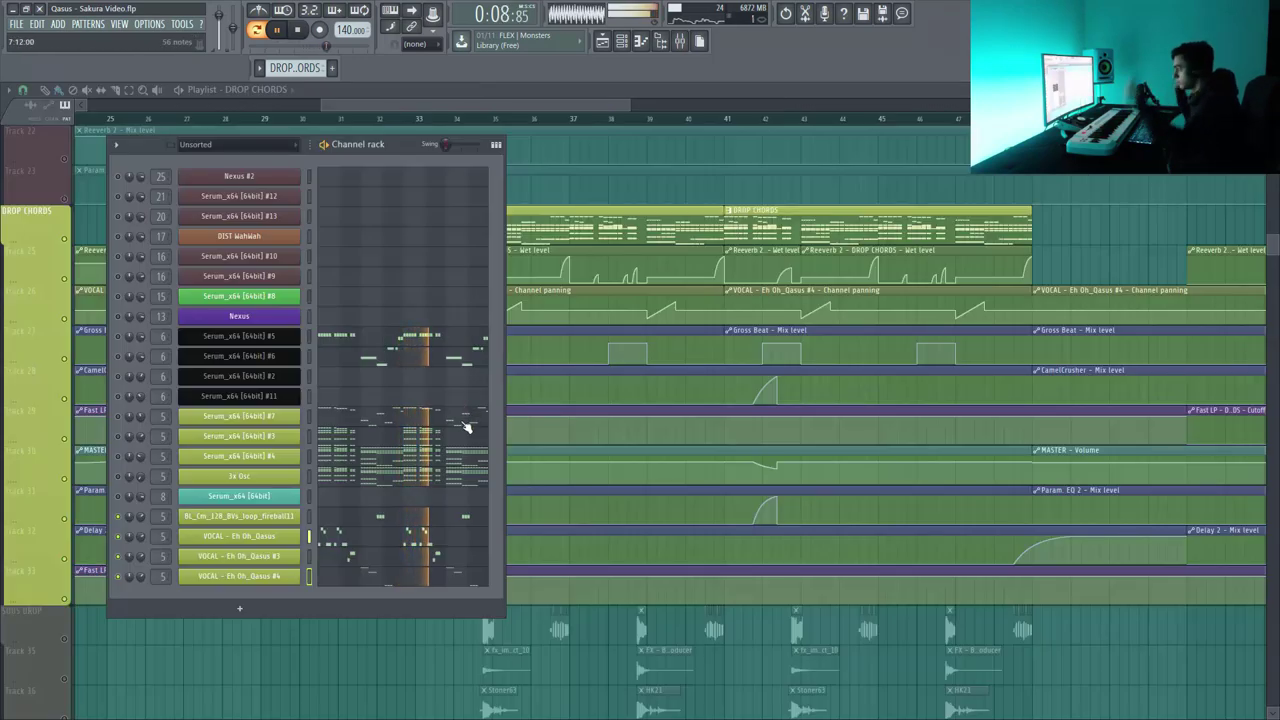
View the BL_Cm_128_BVs_loop_fireball11 channel's notes in the piano roll, stop playback and return to the playlist.
click(483, 520)
scroll(607, 412, up, 3)
key(space)
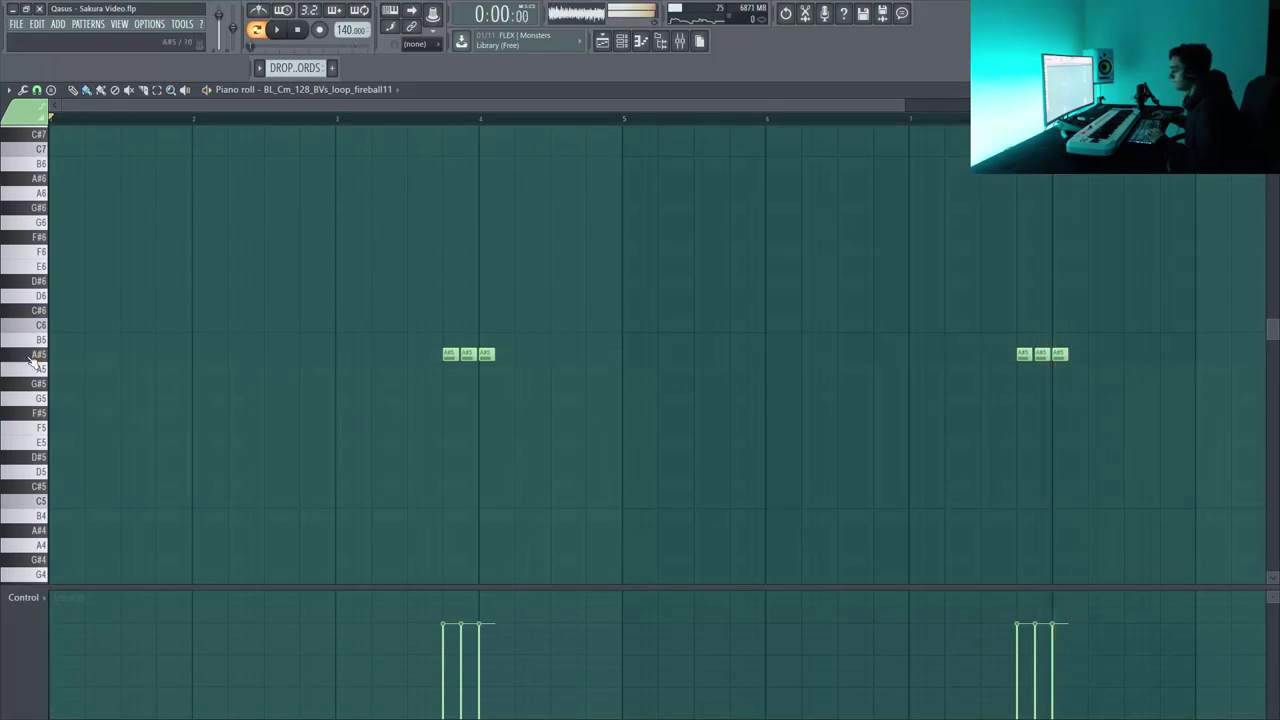
key(F7)
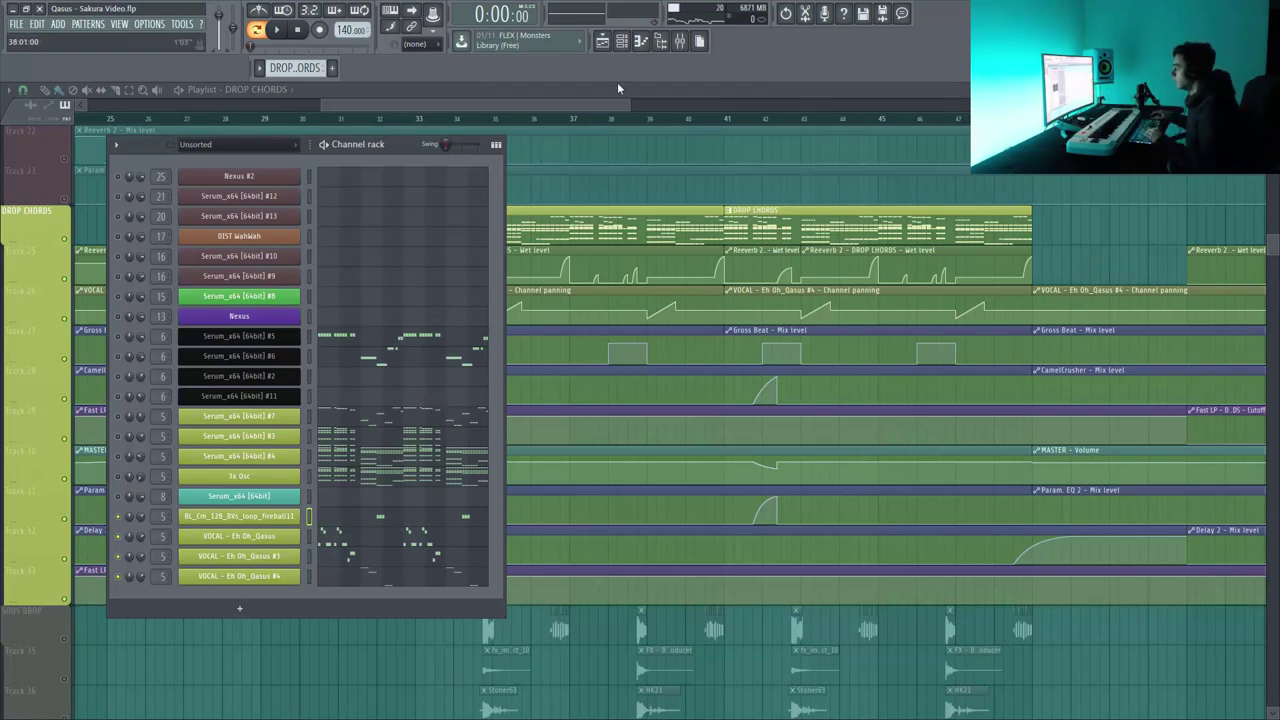
Hide the channel rack and briefly play the song in song mode from the start of the drop at bar 33.
key(F6)
click(420, 119)
key(space)
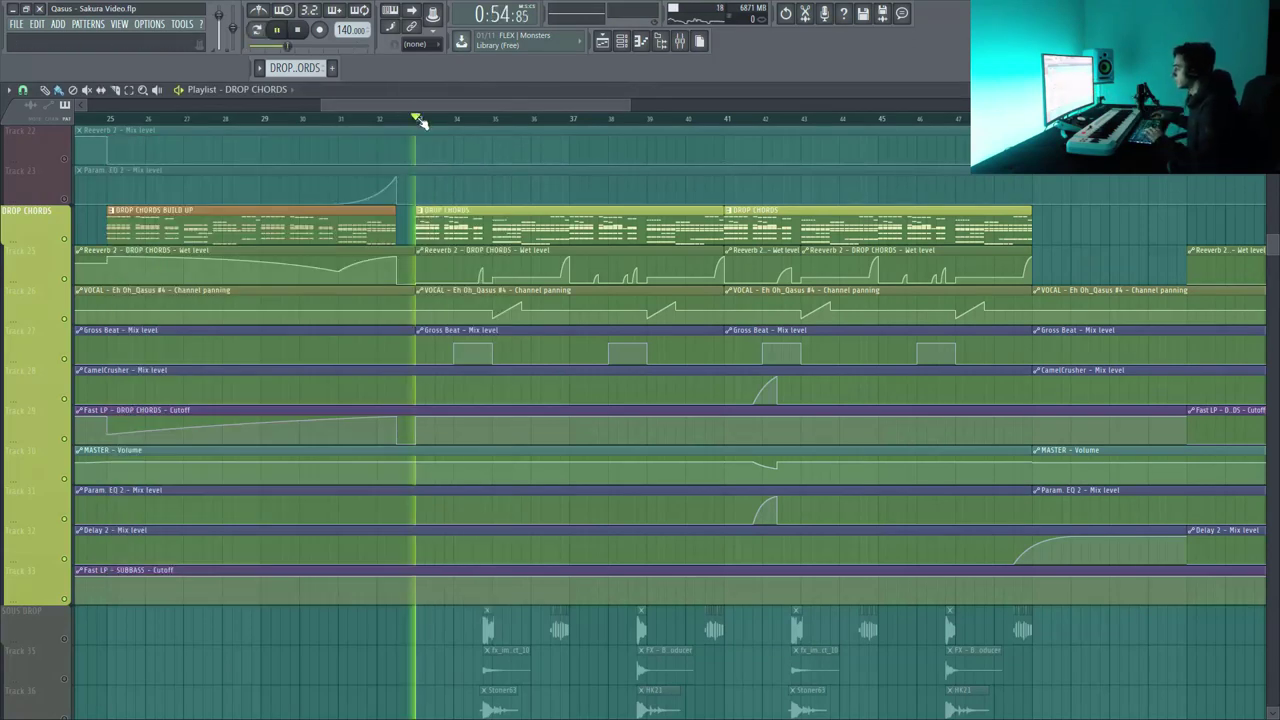
key(space)
Unsolo the channels in the channel rack so every layer is active, and hide the rack.
click(622, 41)
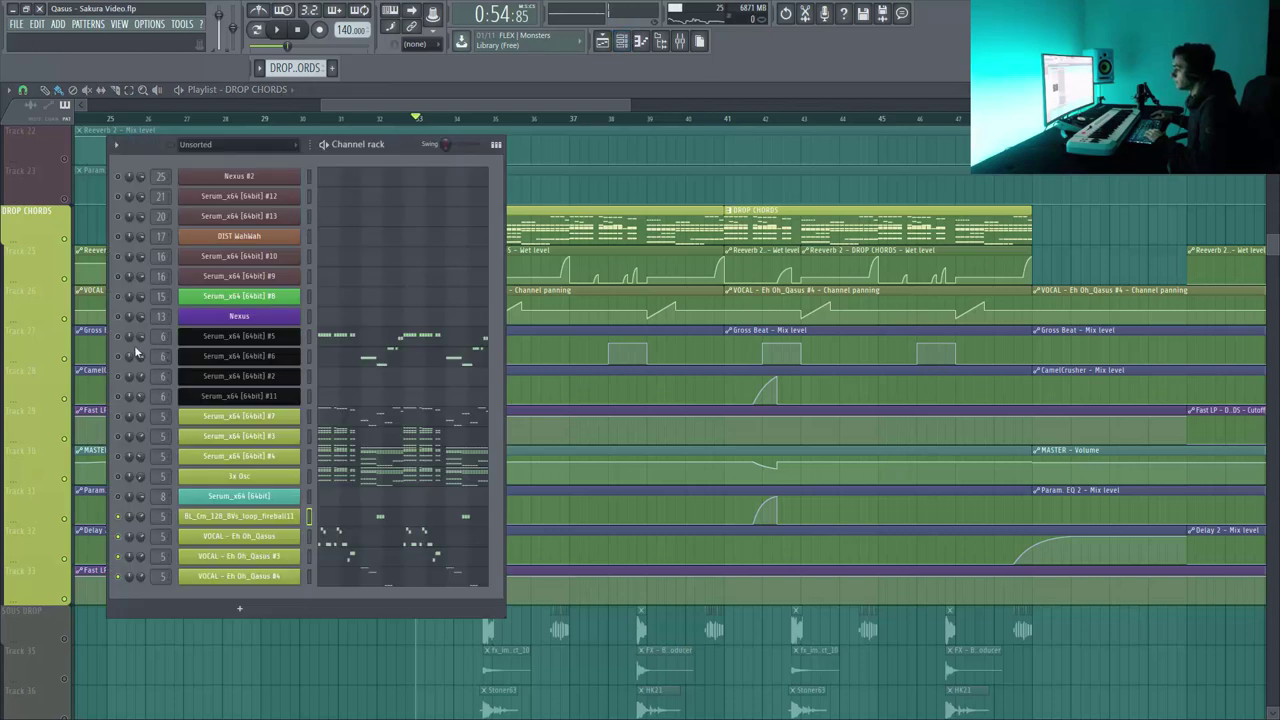
right_click(119, 357)
click(123, 363)
right_click(119, 358)
click(123, 363)
click(622, 41)
Play the full DROP CHORDS from bar 33 and examine their automation tracks and the SOUS DROP tracks below.
key(space)
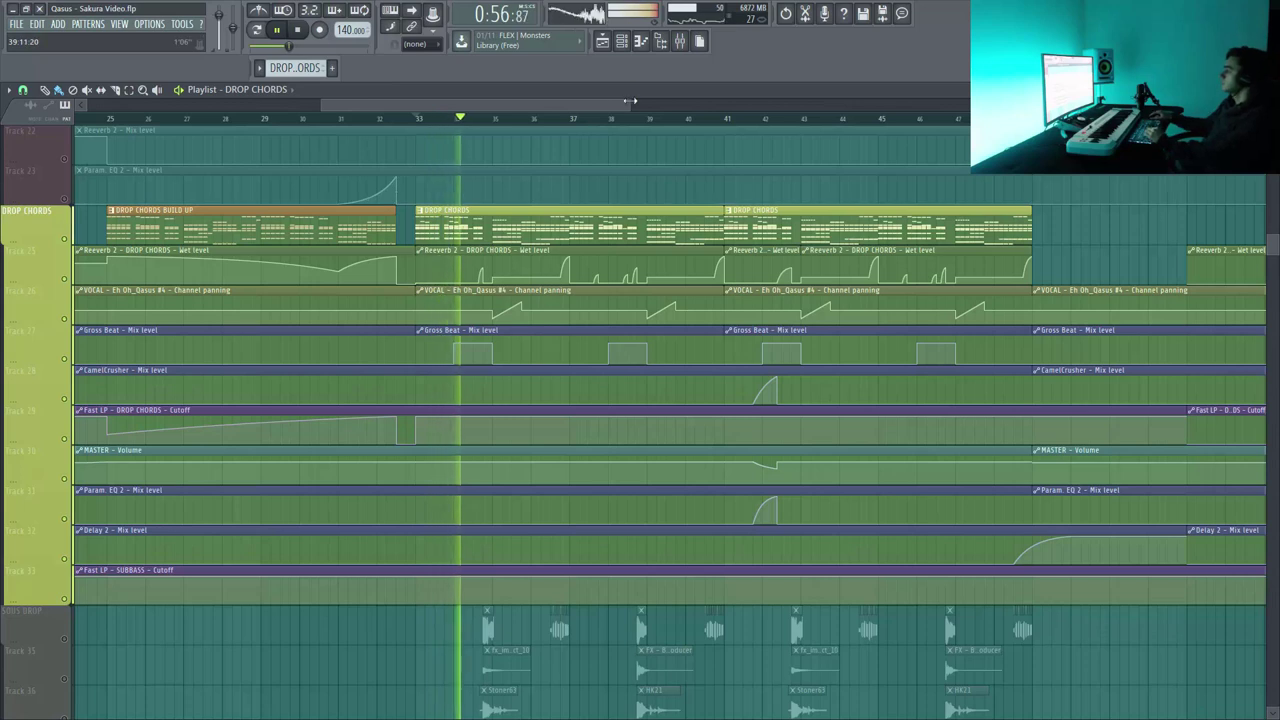
drag(630, 104, 696, 105)
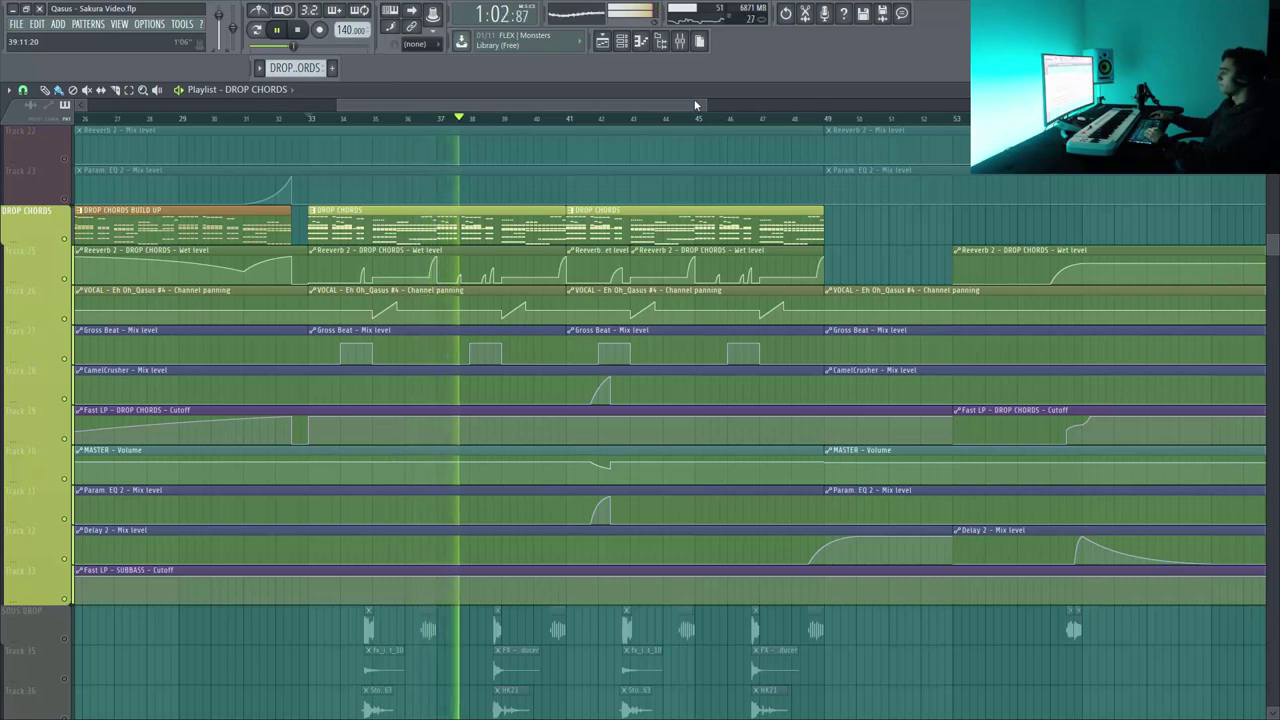
key(space)
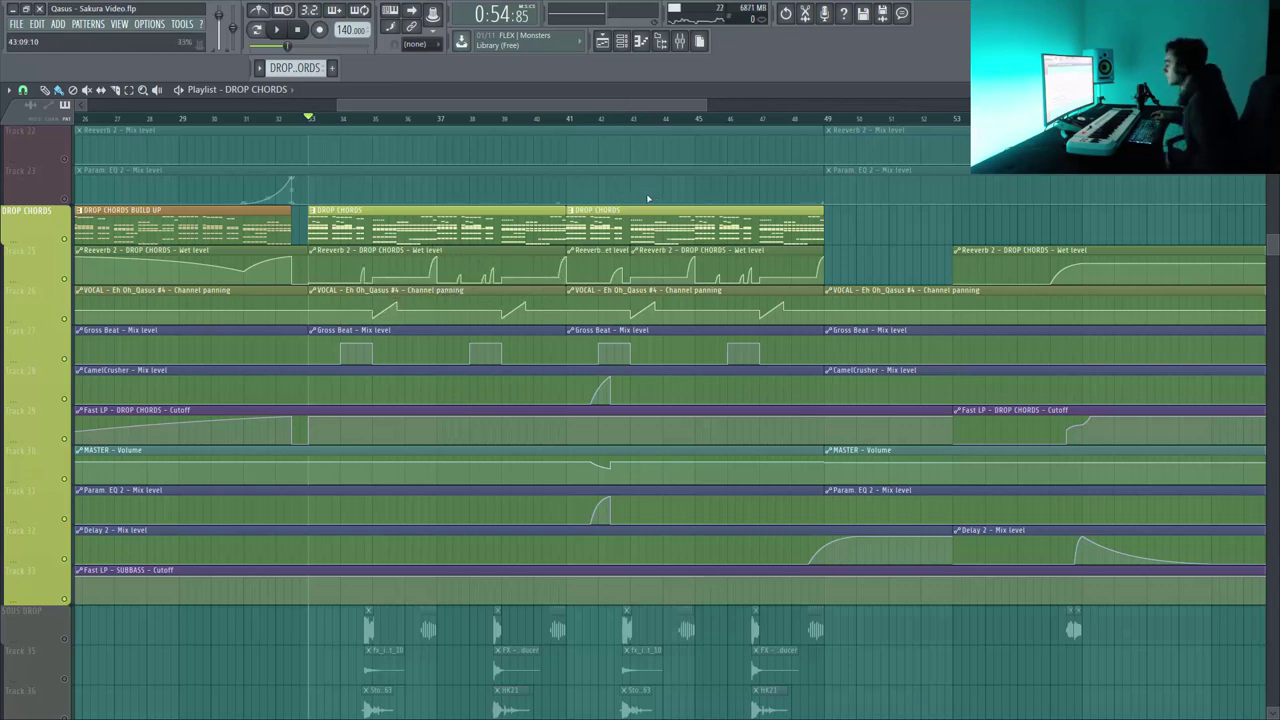
drag(703, 101, 677, 101)
scroll(331, 449, down, 2)
scroll(328, 448, up, 1)
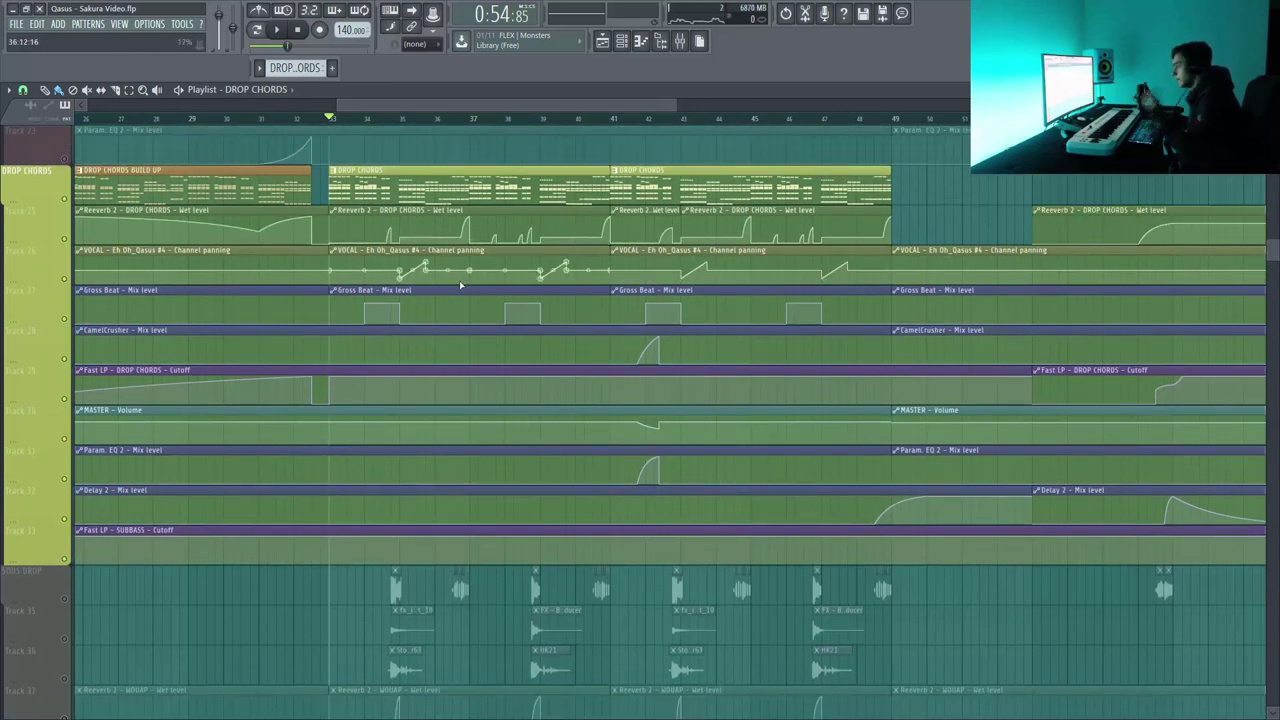
scroll(148, 482, down, 3)
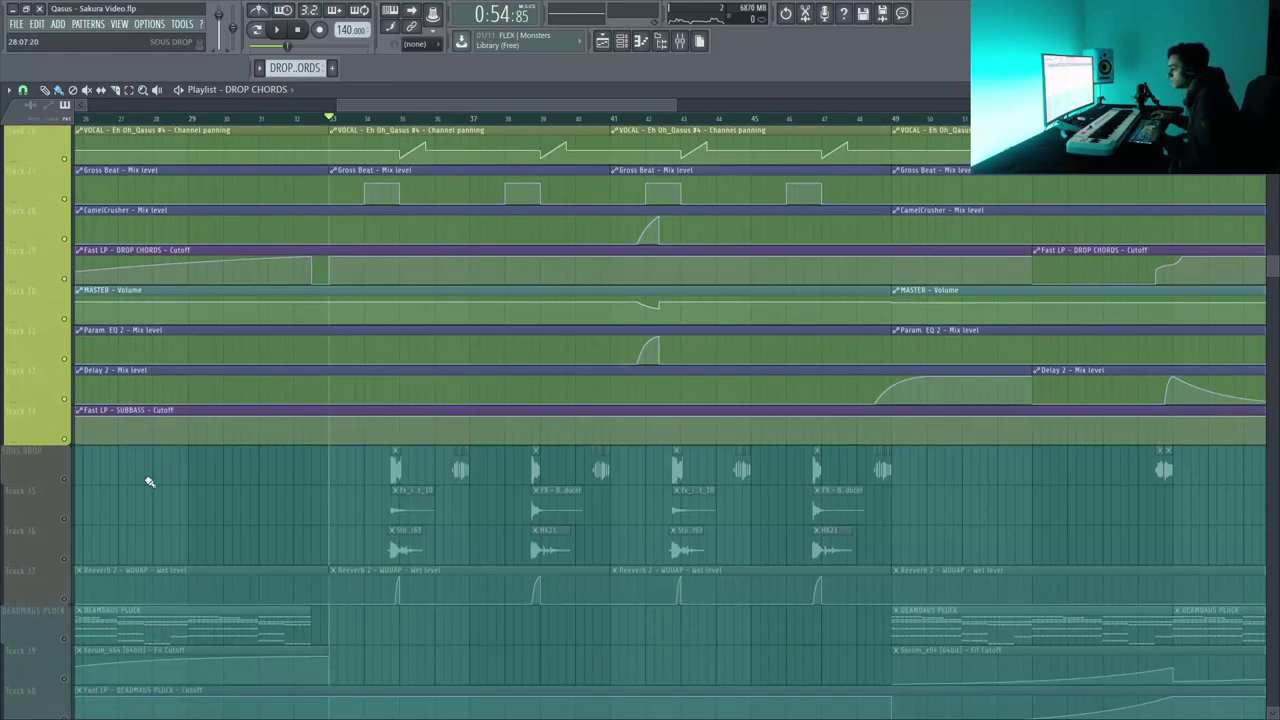
scroll(327, 395, up, 2)
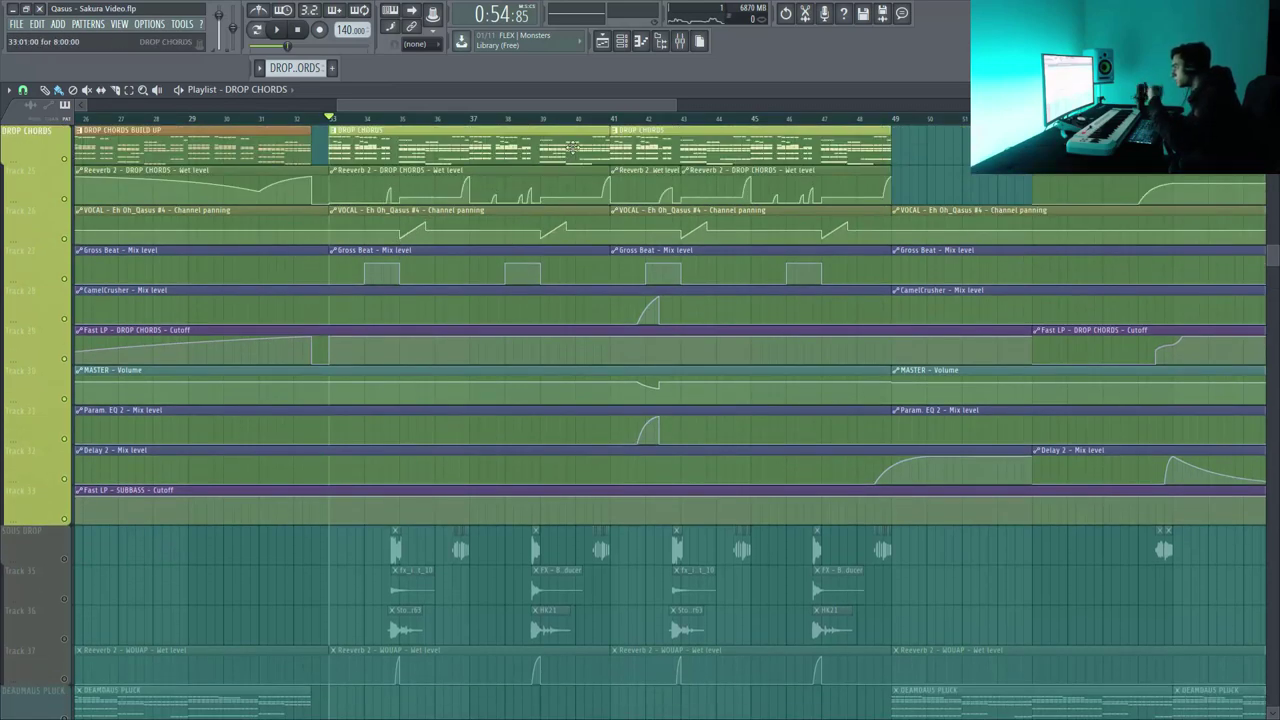
Activate only the SOUS DROP tracks, and unmute DROP CHORDS with its automation tracks down to Track 33.
drag(84, 563, 68, 680)
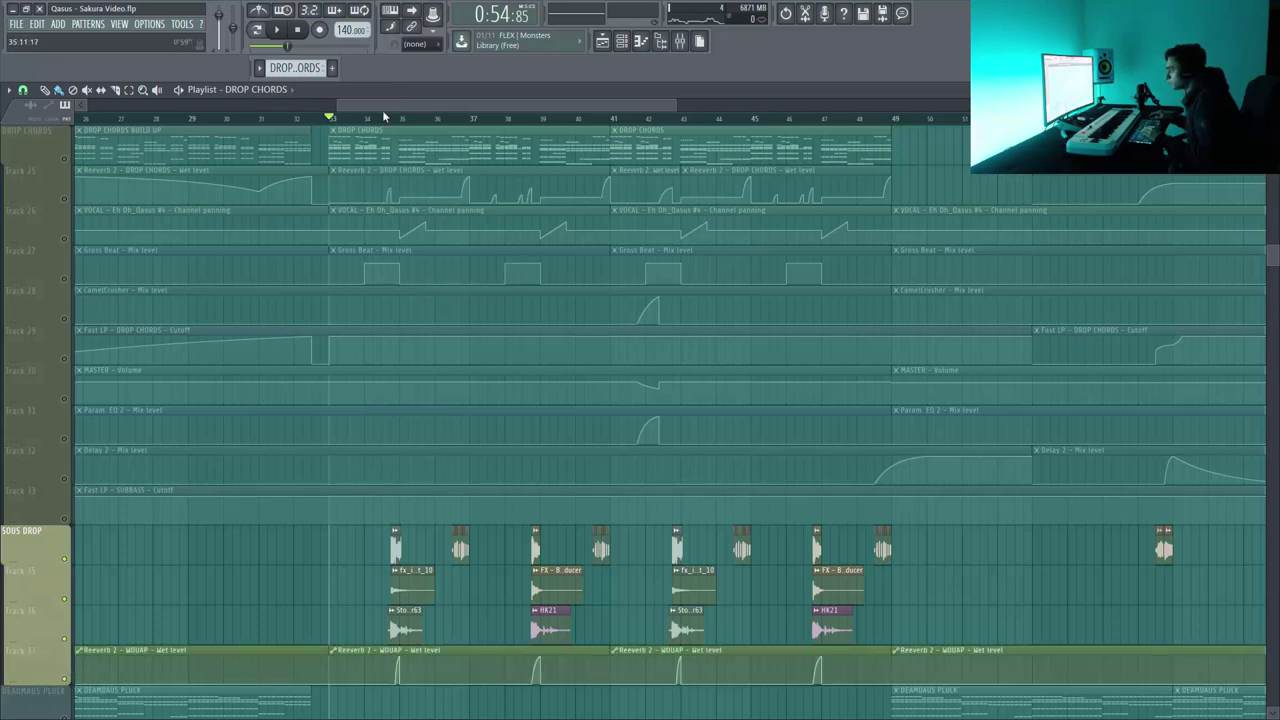
click(66, 159)
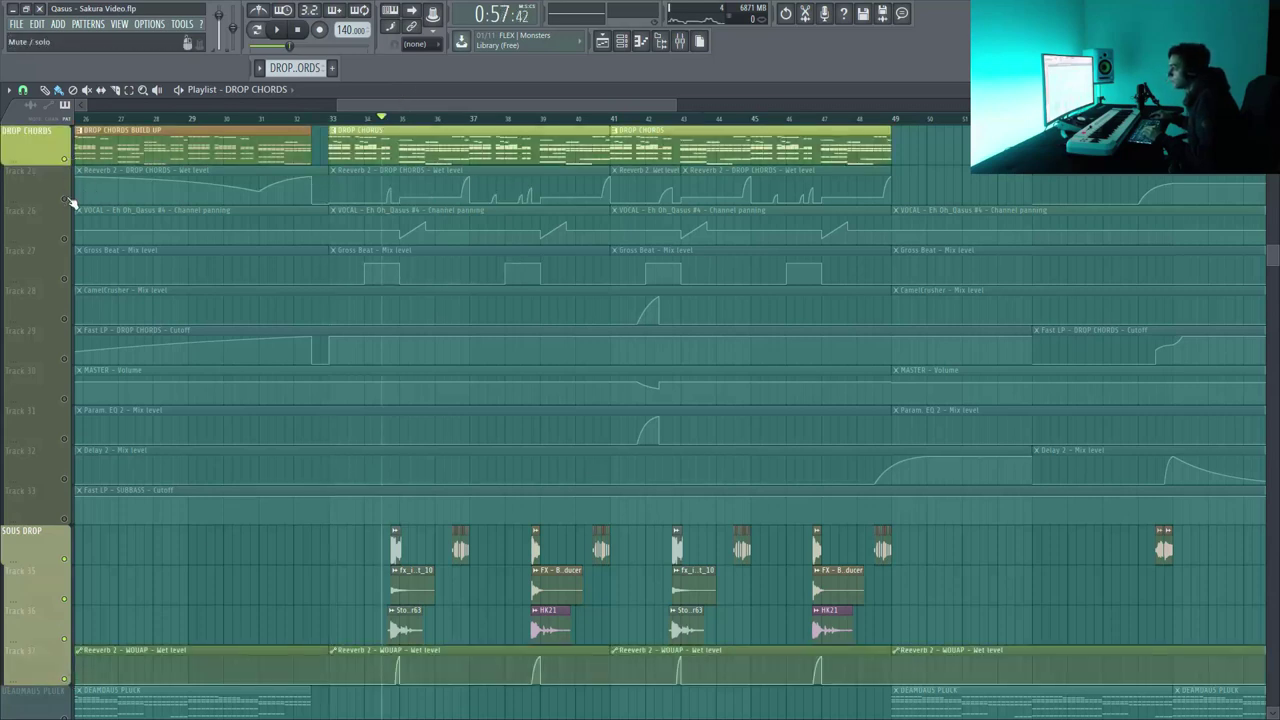
click(67, 200)
drag(67, 289, 67, 358)
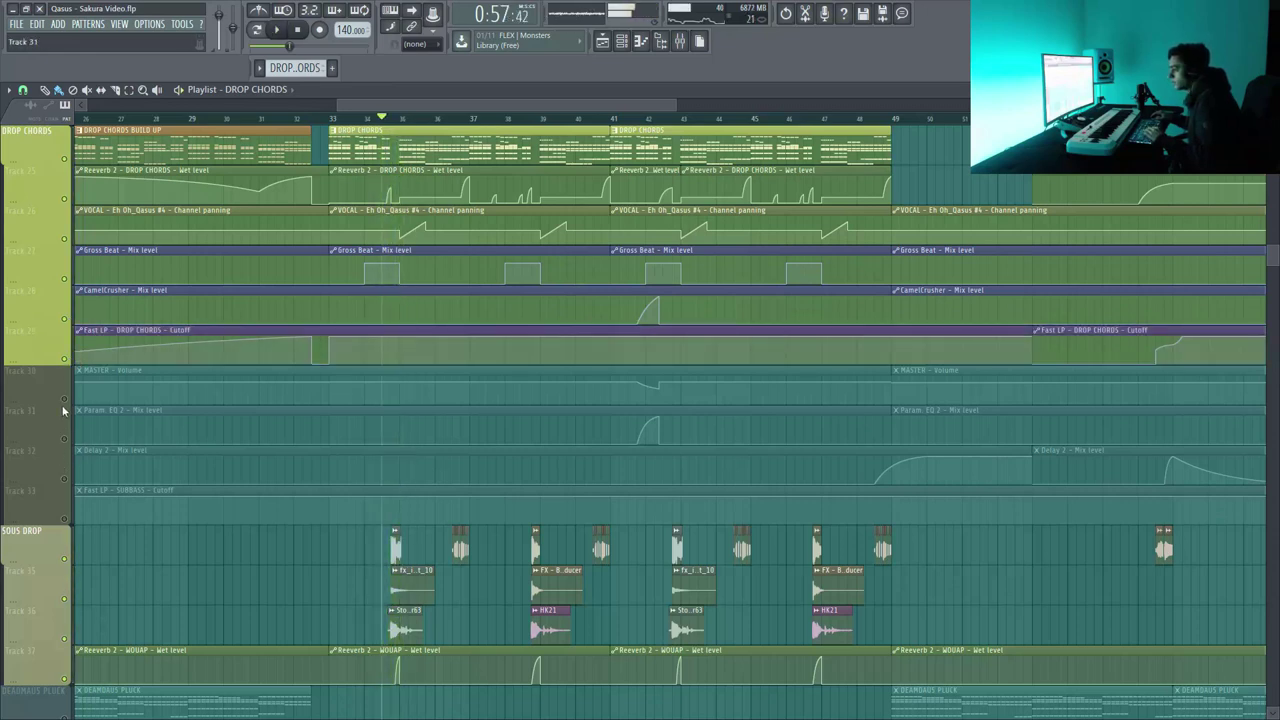
click(65, 398)
click(65, 438)
click(65, 478)
click(65, 518)
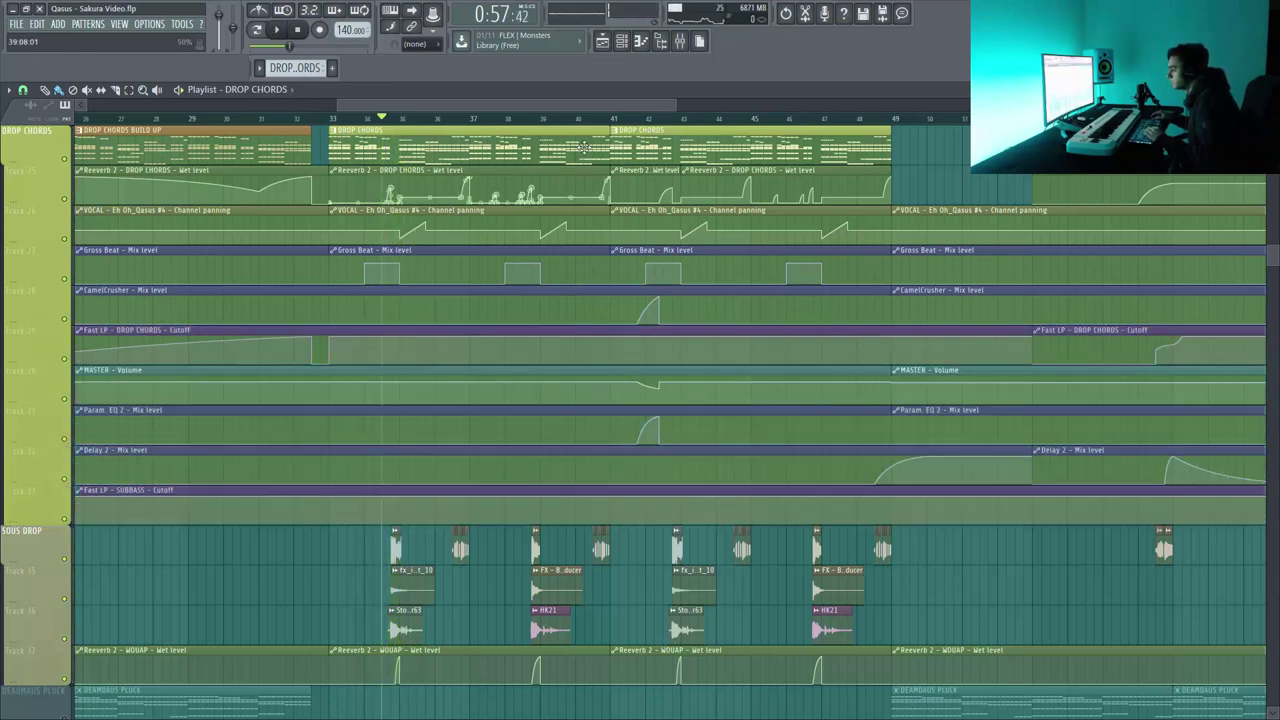
Play the drop chords together with the SOUS DROP effects, skipping ahead to about bar 38, and stop playback.
key(space)
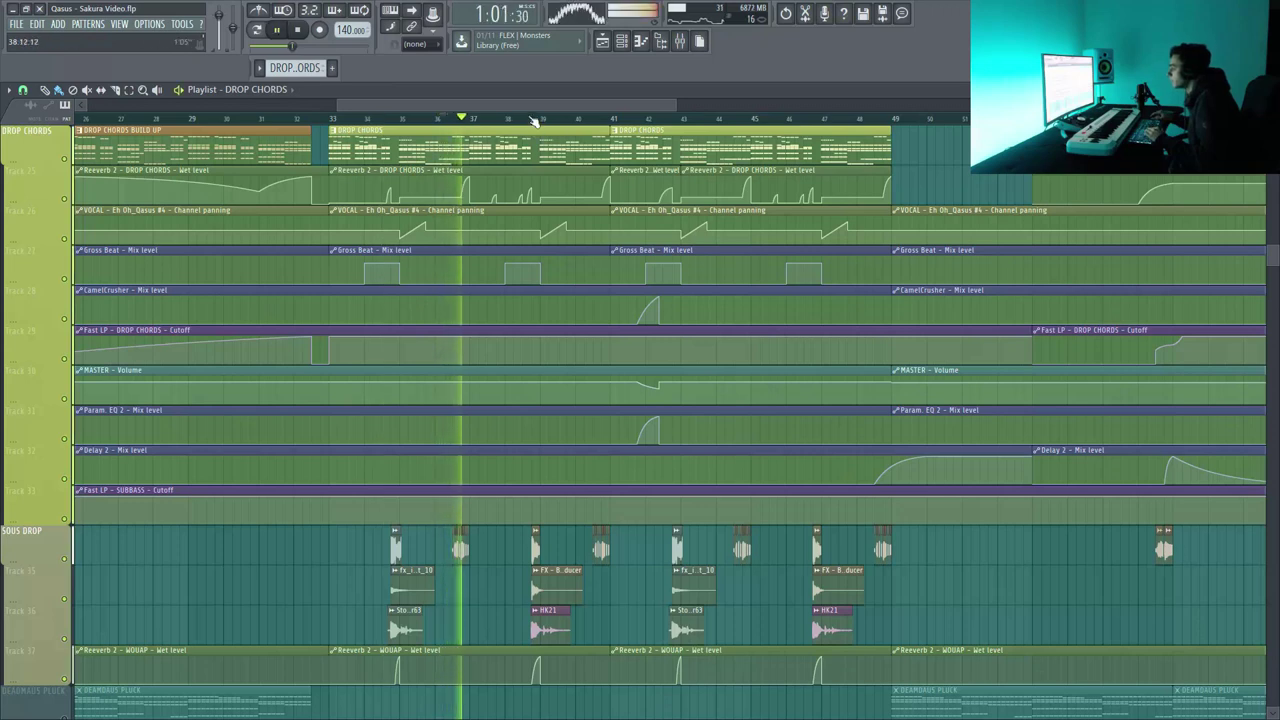
click(521, 121)
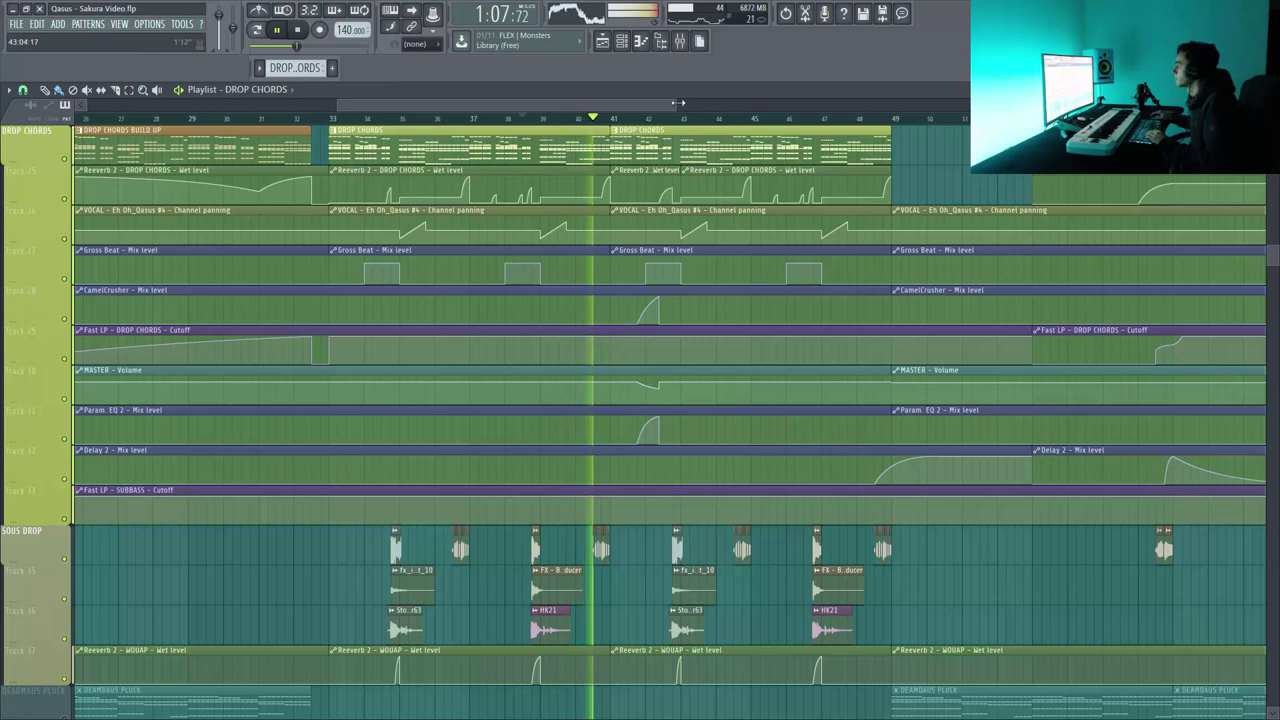
drag(678, 105, 747, 106)
scroll(595, 253, down, 3)
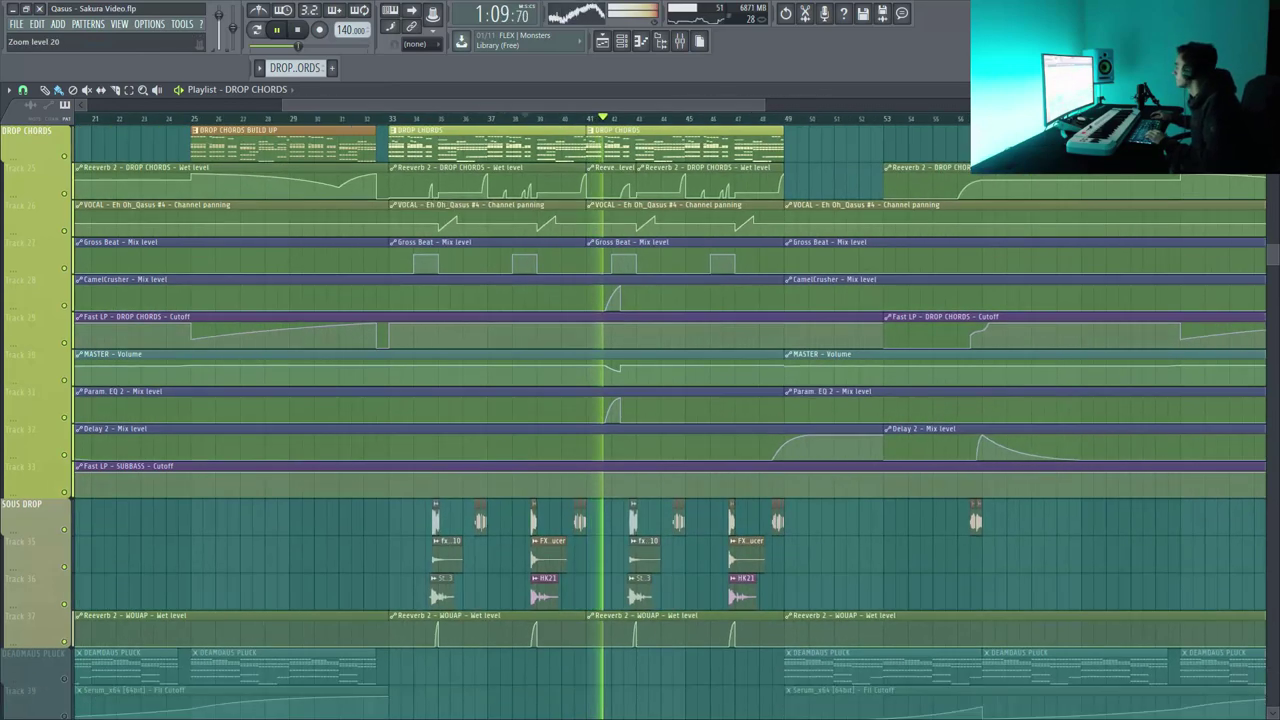
scroll(595, 253, up, 10)
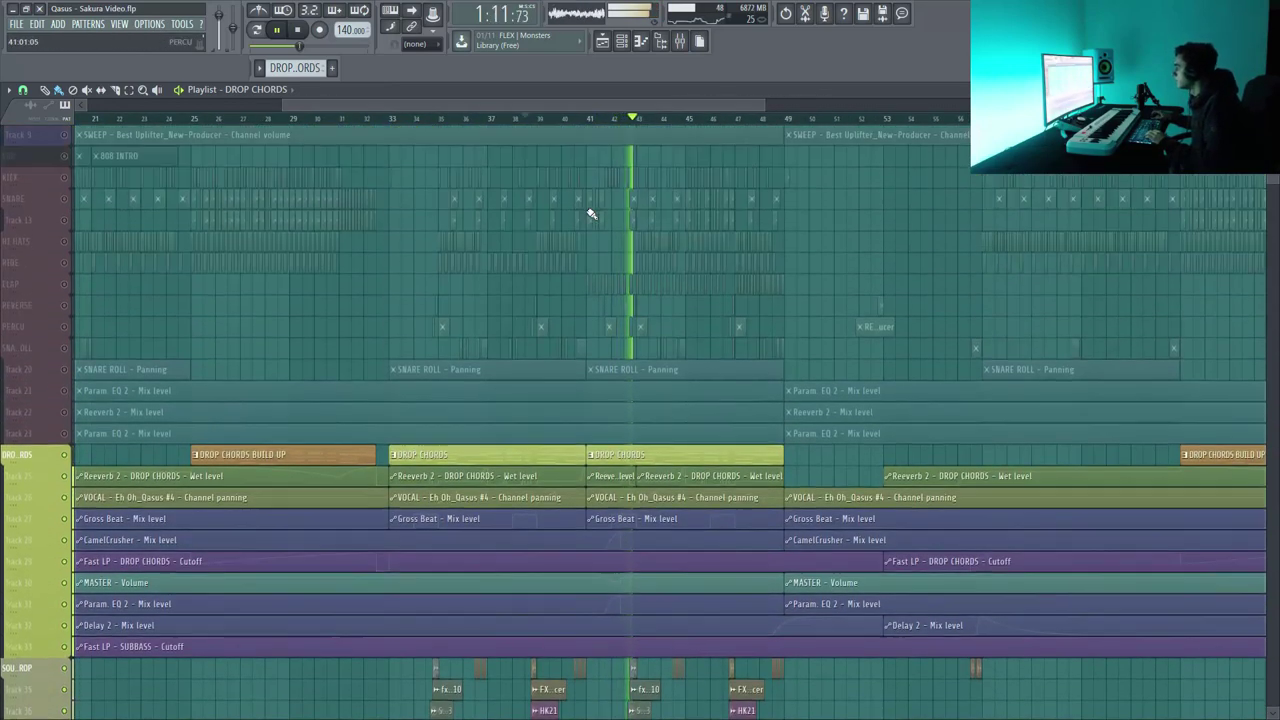
key(space)
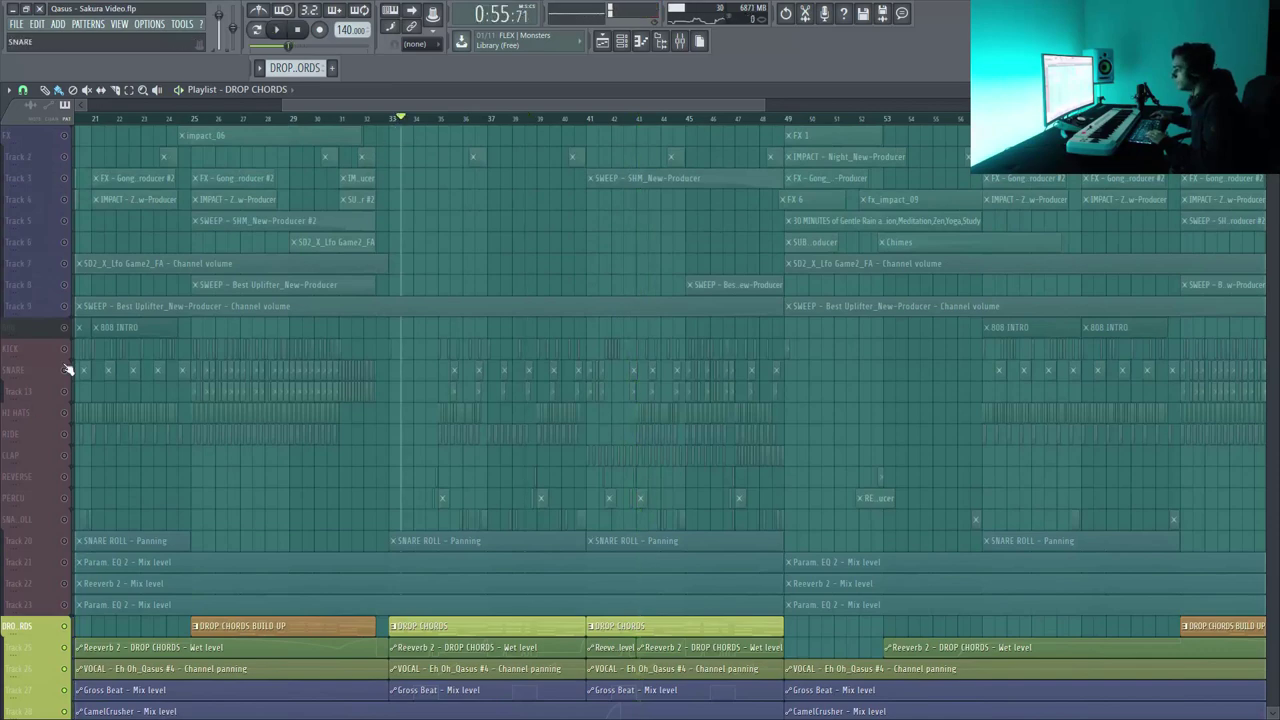
Unmute all playlist tracks and zoom the playlist in on the drop section from bar 33.
click(64, 370)
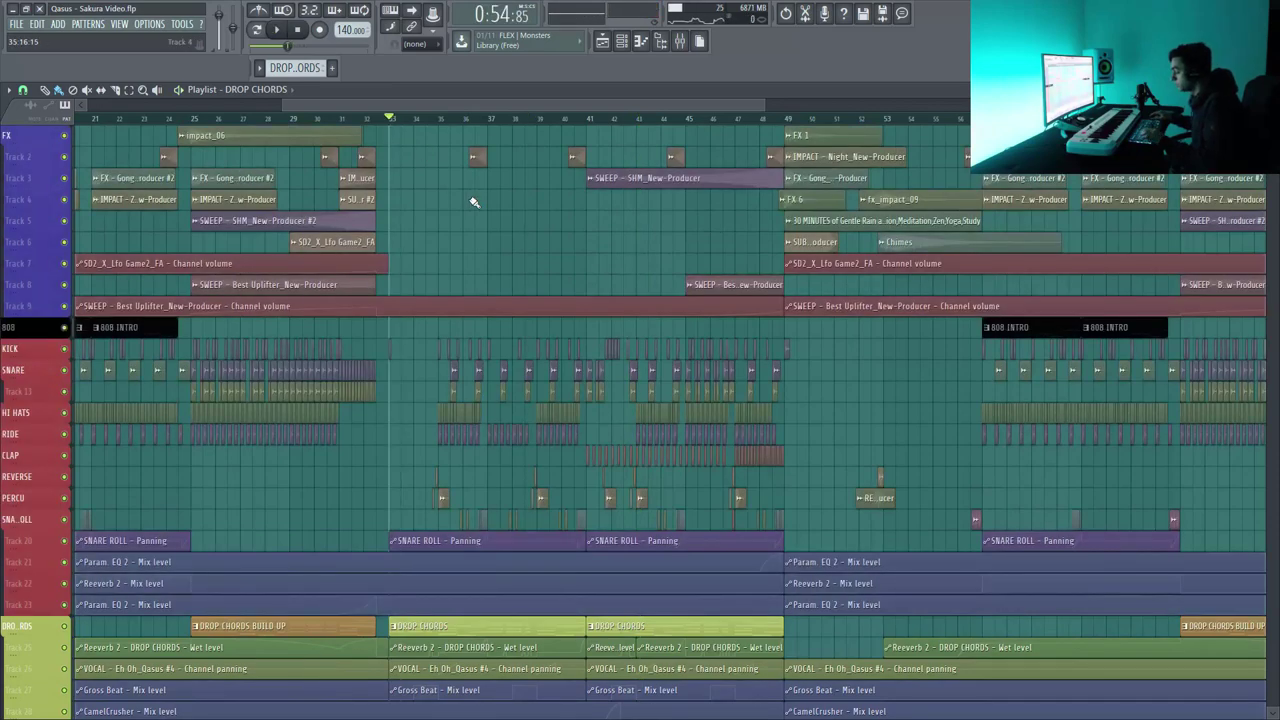
key(z)
right_click(478, 208)
scroll(475, 264, up, 3)
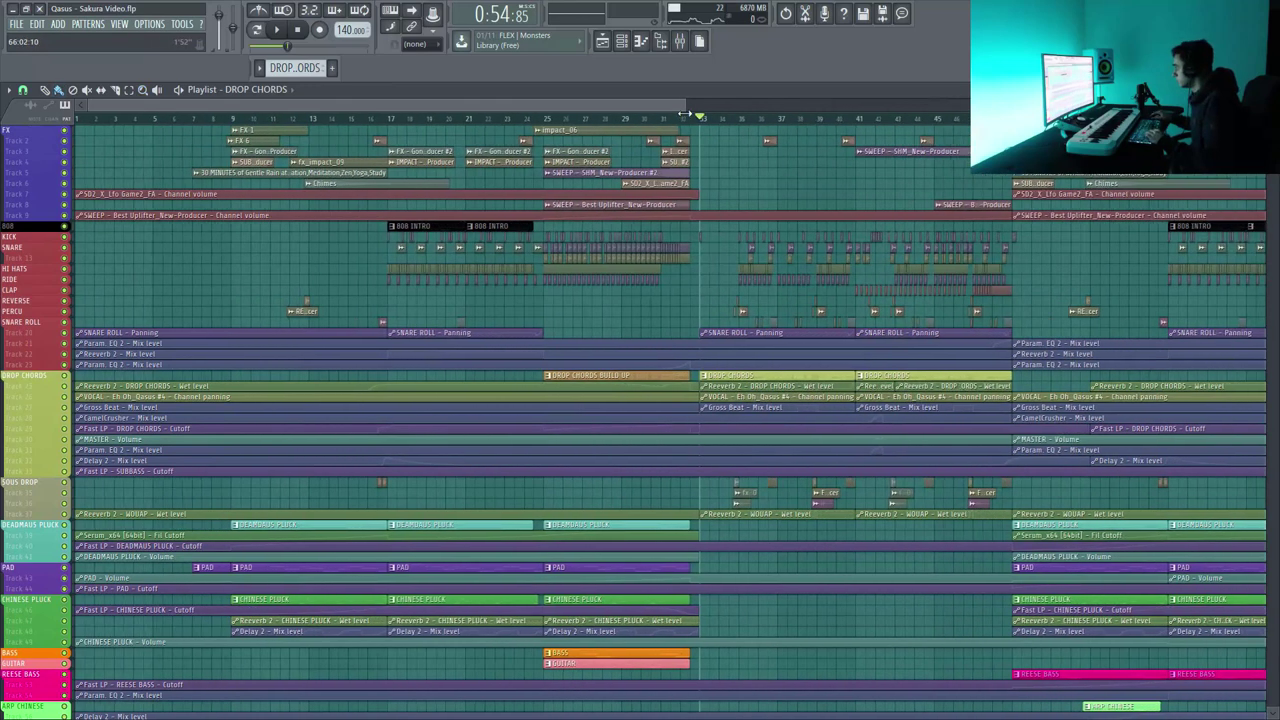
drag(652, 190, 988, 591)
Play the complete drop from bar 33 with all tracks and examine its drum, chord and automation tracks.
key(space)
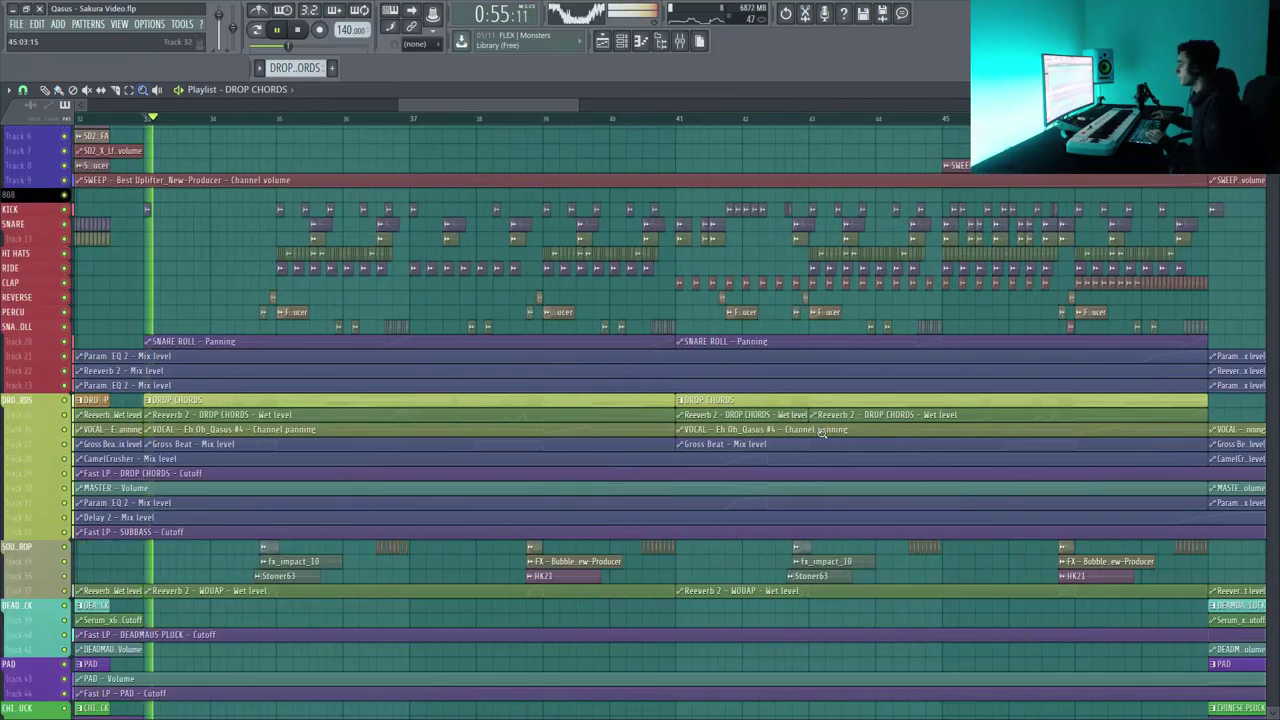
drag(1272, 119, 1272, 150)
scroll(1170, 218, down, 3)
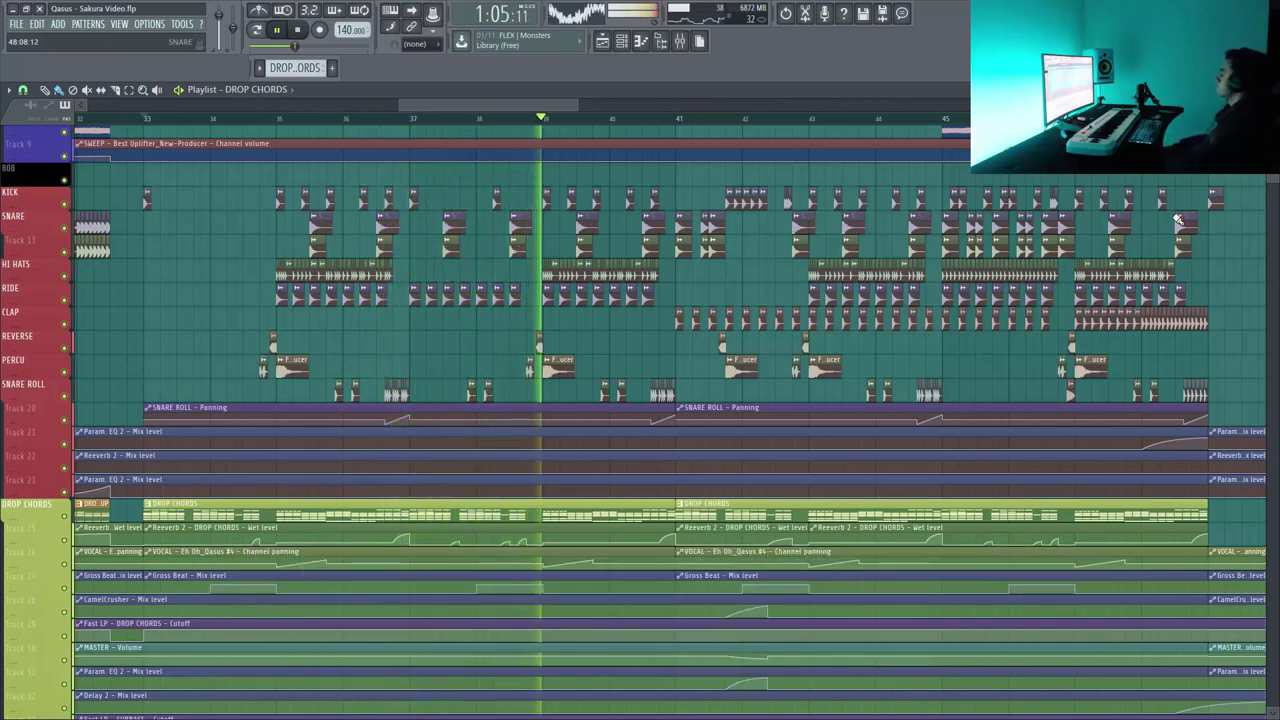
scroll(1075, 252, down, 5)
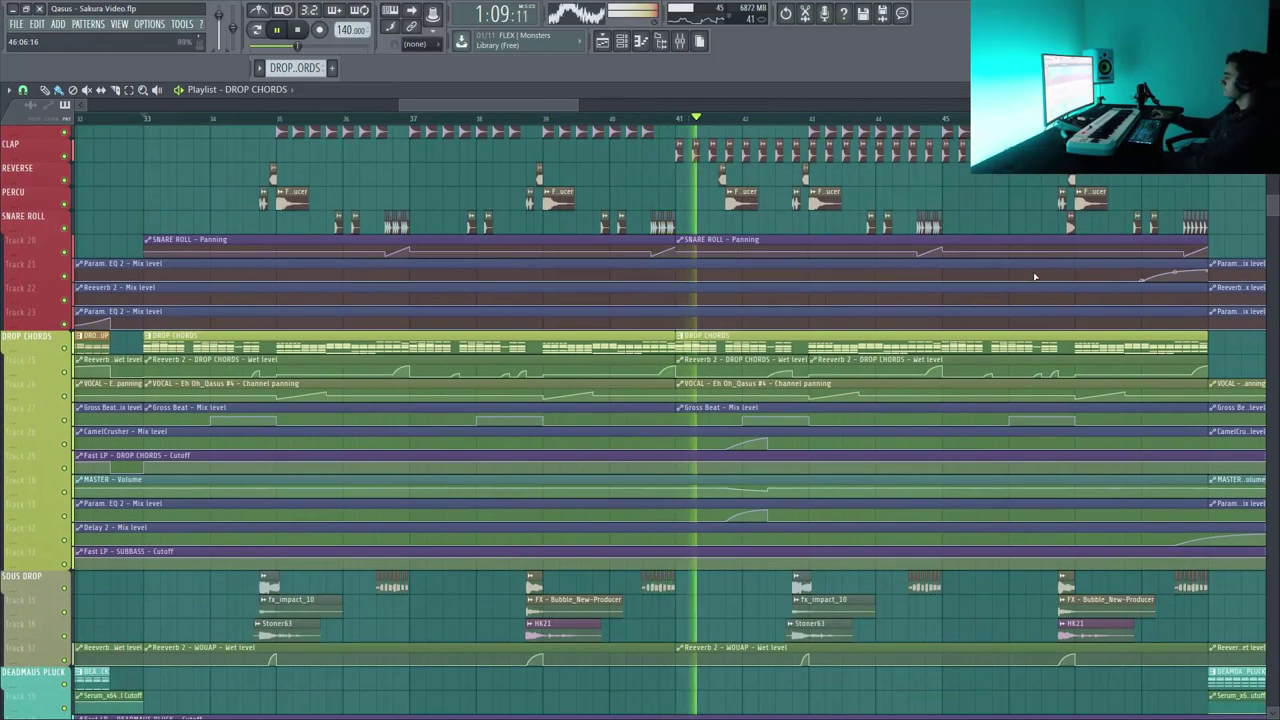
scroll(1001, 262, up, 4)
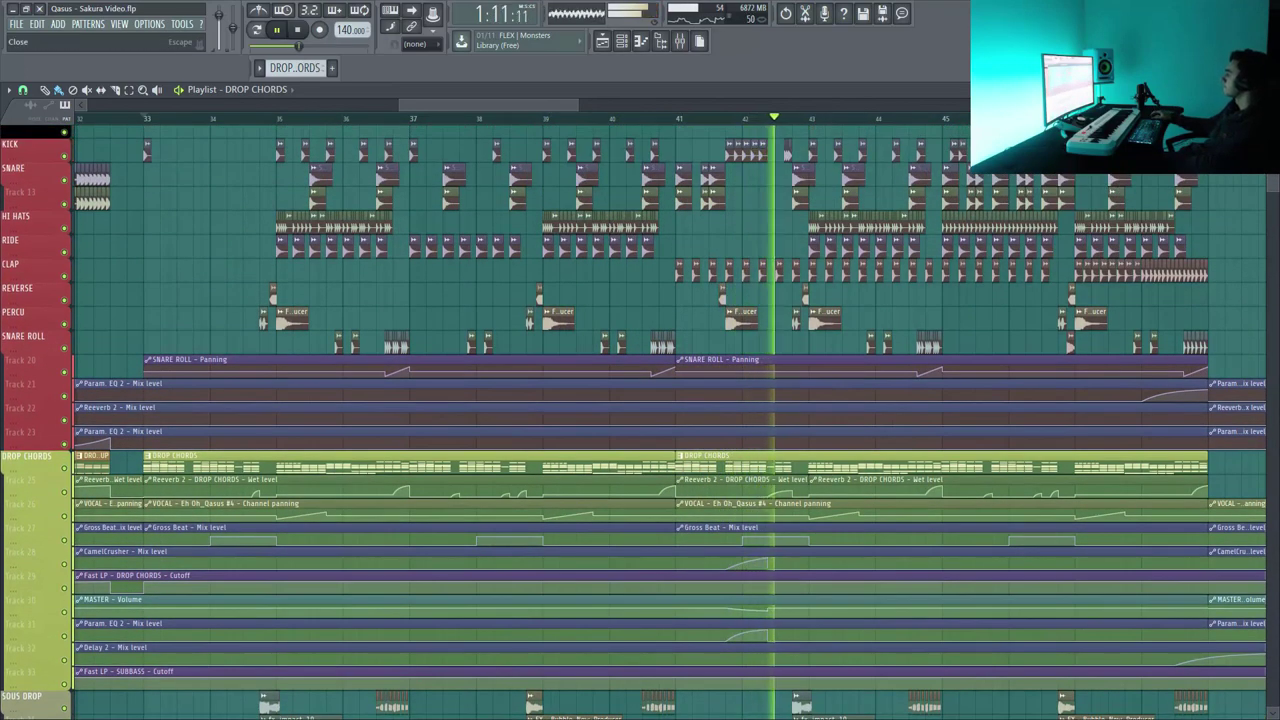
scroll(1088, 254, up, 2)
scroll(640, 350, down, 1)
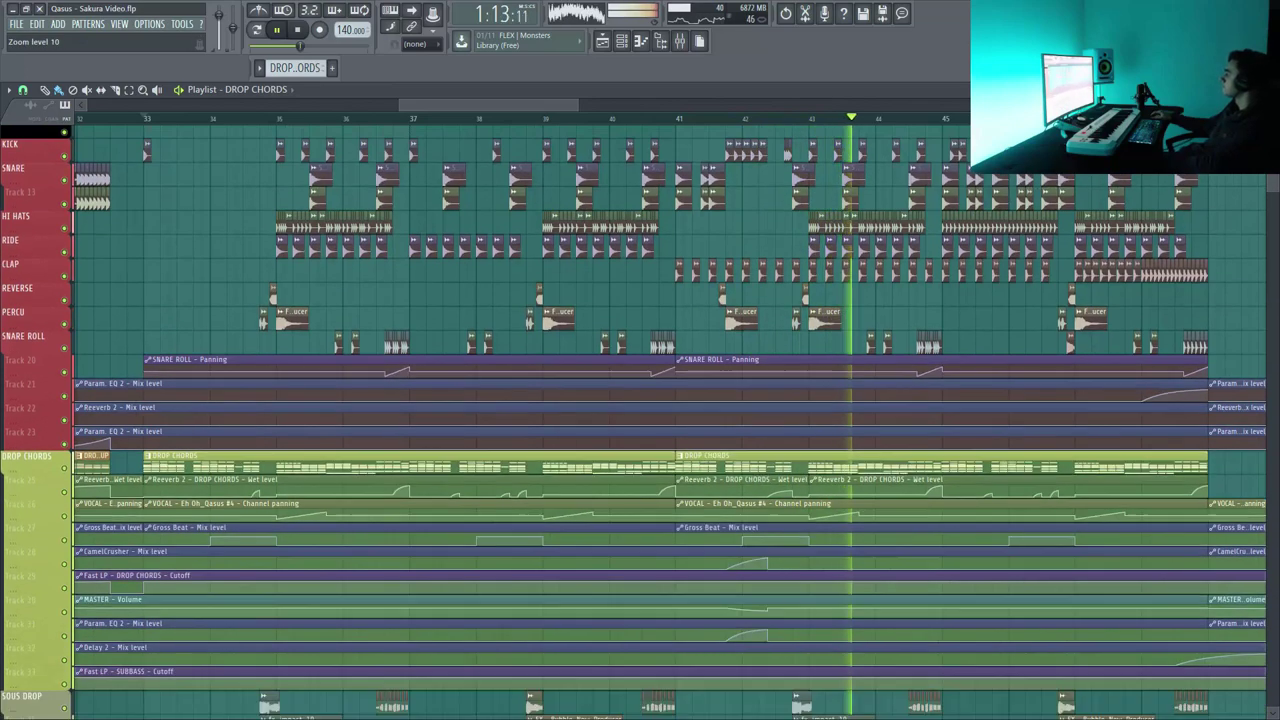
Keep the song playing past bar 49 and examine the pluck, pad, reese bass and vocal chop tracks after the drop.
drag(579, 109, 686, 110)
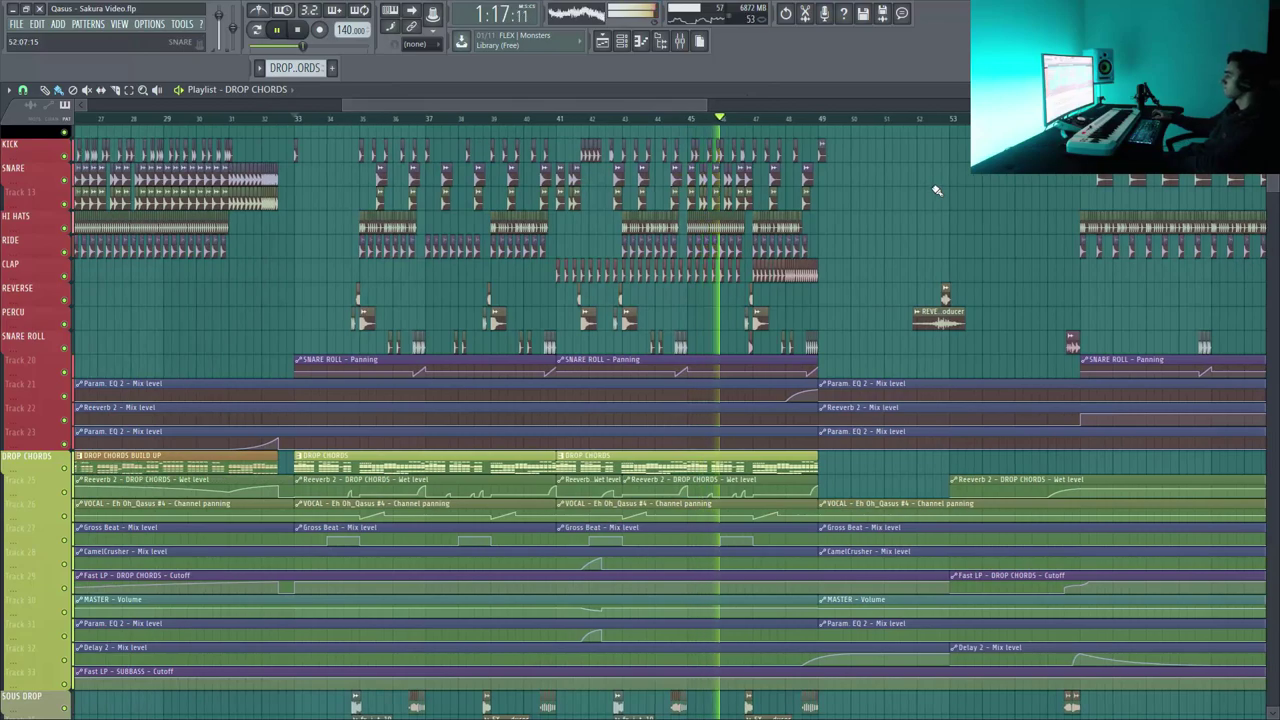
scroll(936, 183, up, 5)
scroll(936, 180, down, 10)
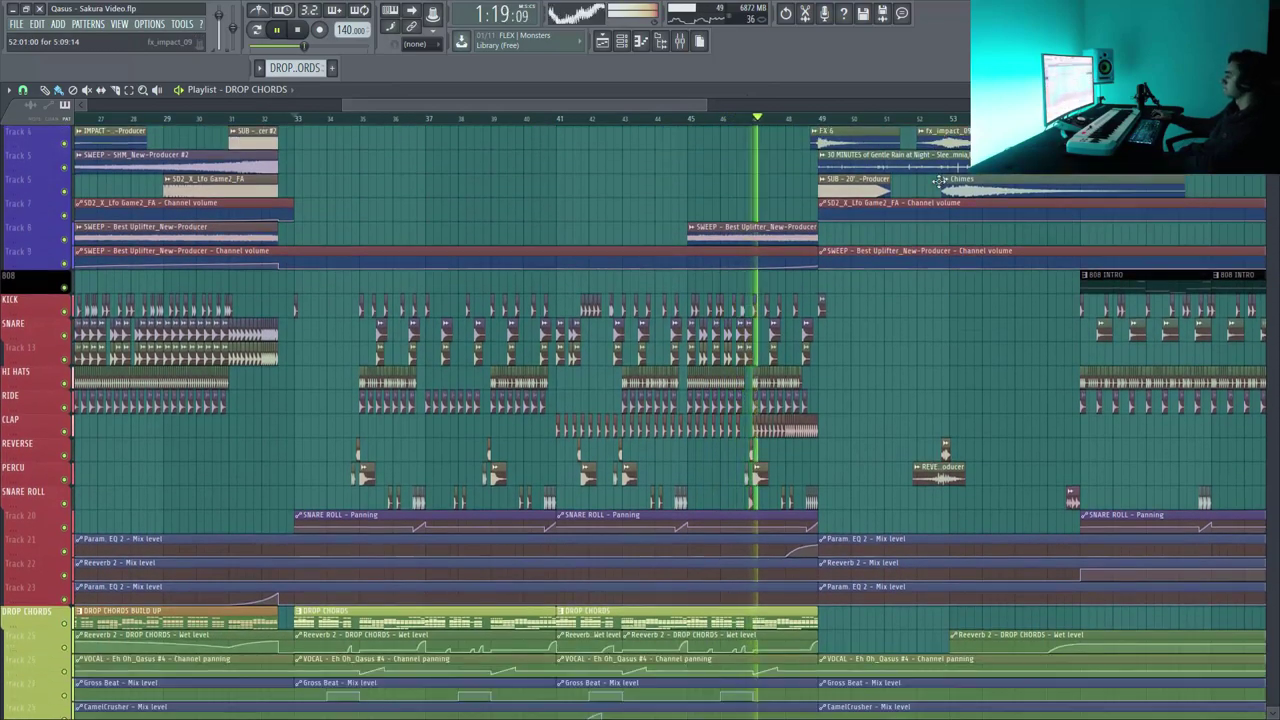
scroll(943, 177, down, 2)
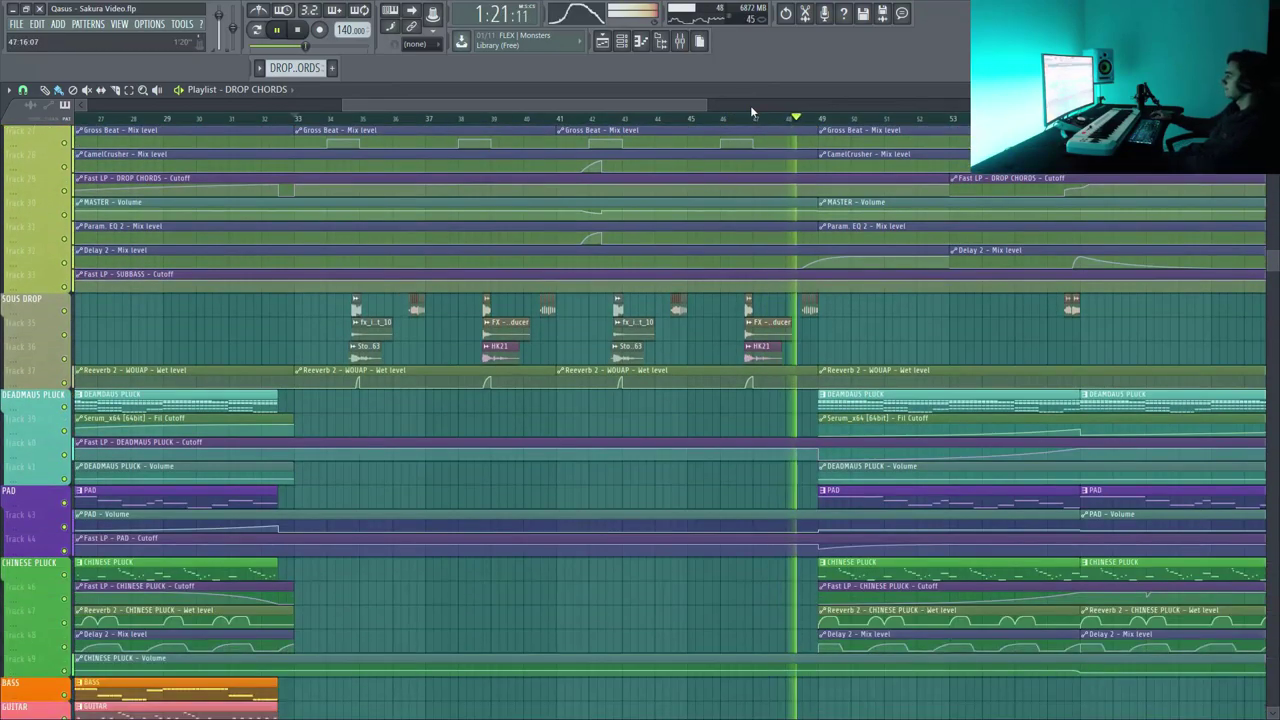
drag(686, 106, 865, 110)
scroll(760, 190, down, 4)
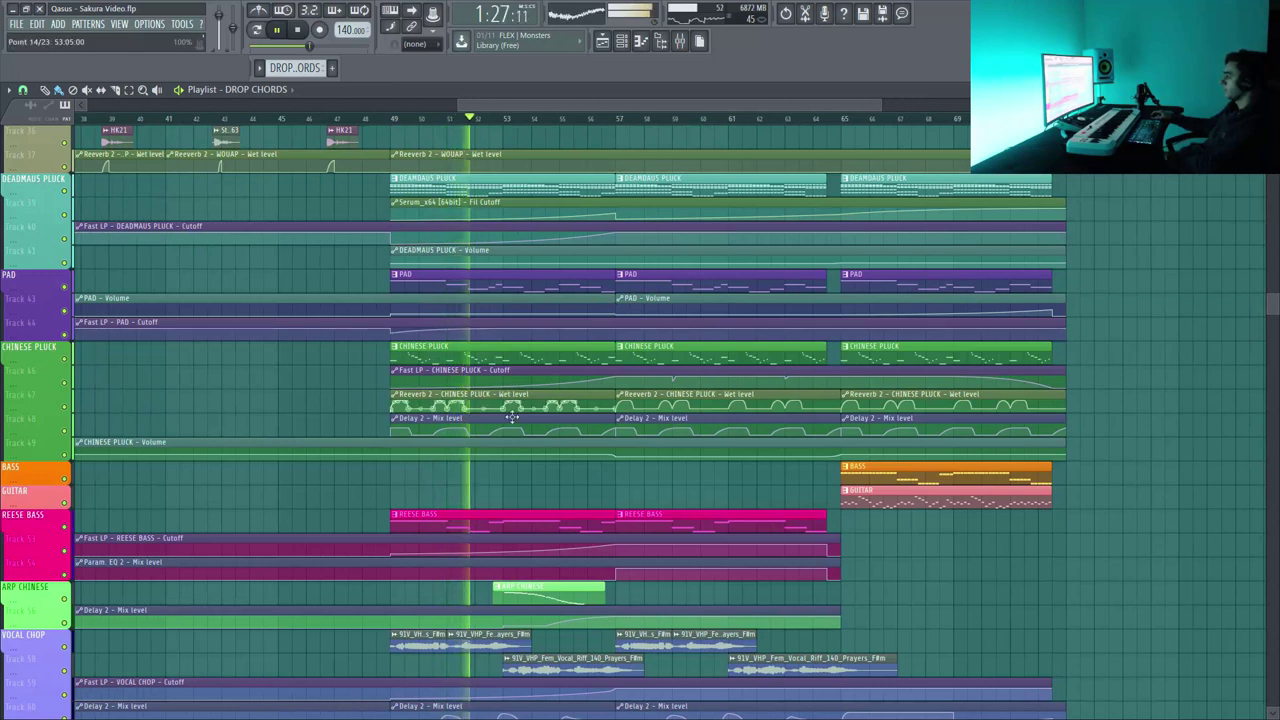
Stop playback, solo the REESE BASS track with its Cutoff and Param. EQ 2 automation tracks, and play it from bar 49.
key(space)
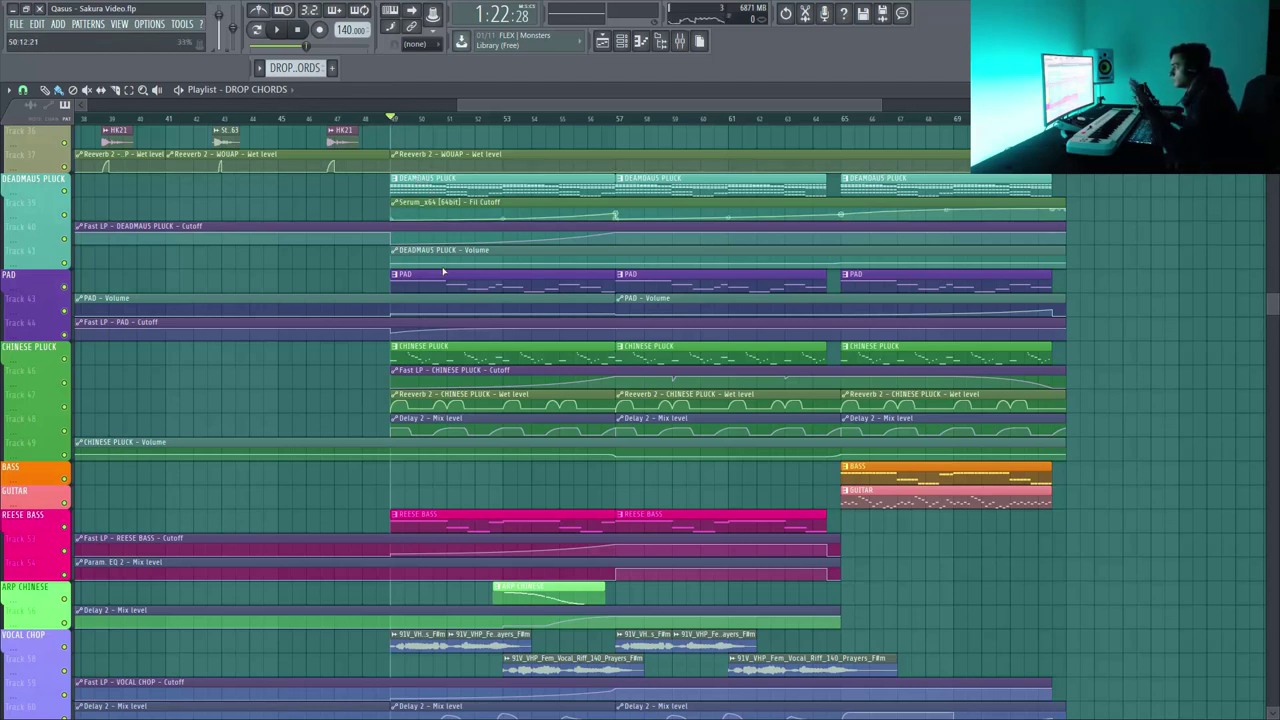
right_click(59, 531)
click(48, 531)
right_click(65, 529)
click(66, 551)
click(67, 575)
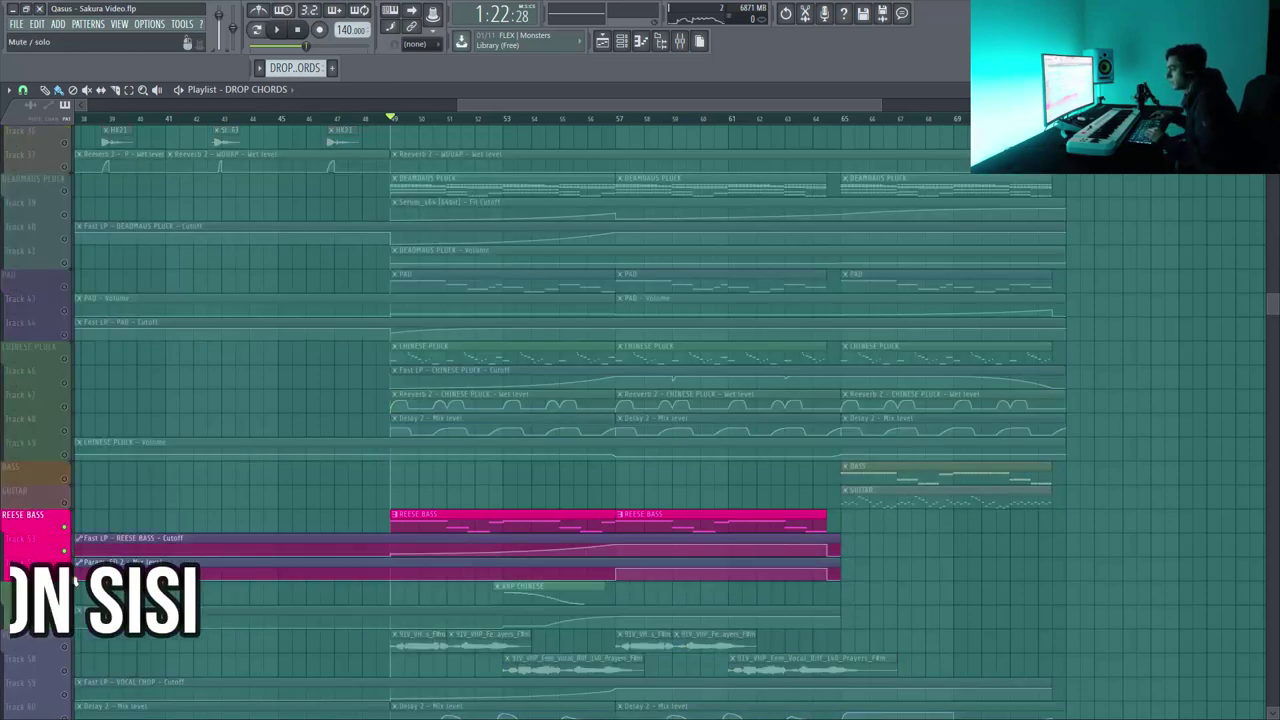
key(space)
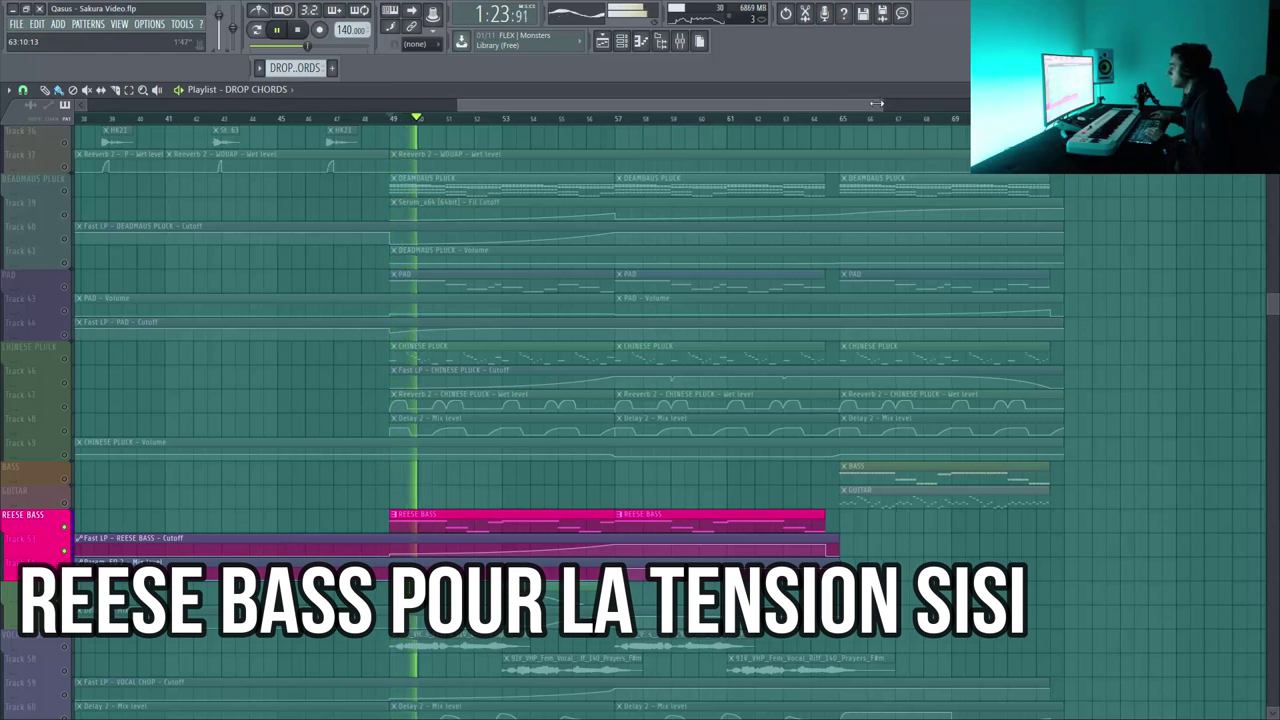
drag(876, 103, 857, 103)
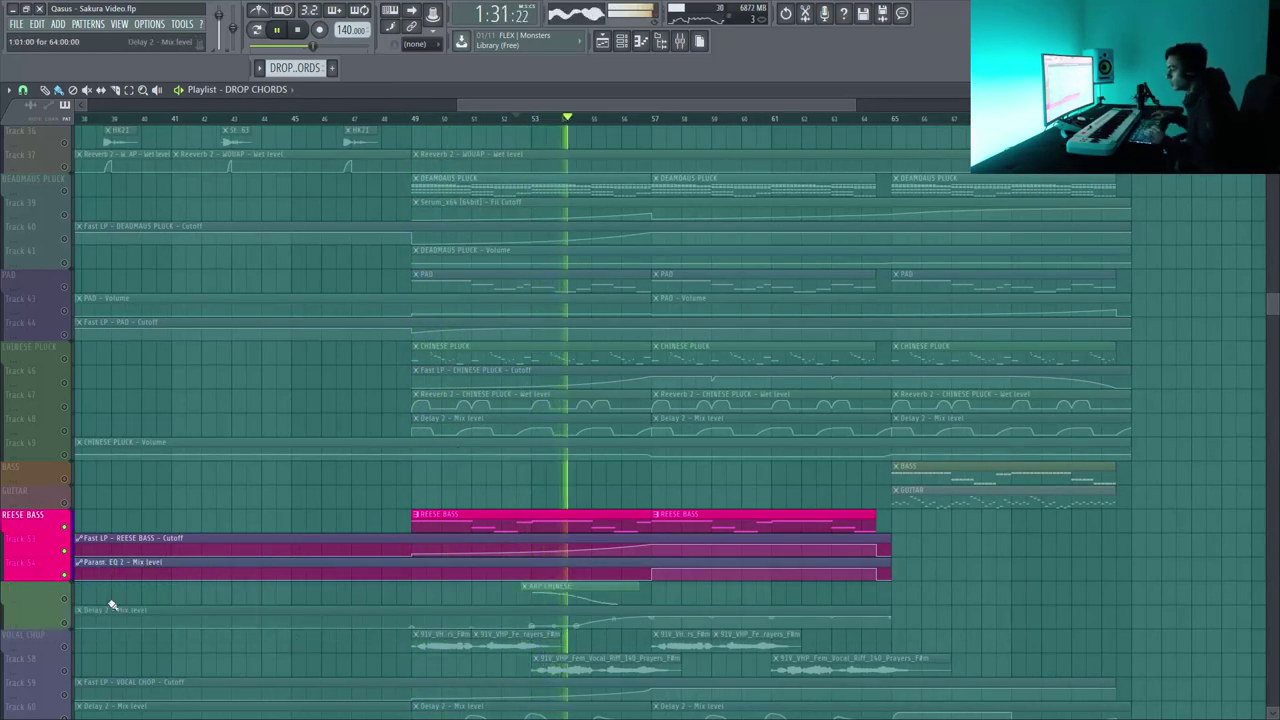
Unmute ARP CHINESE and its Delay 2 automation, mute the REESE BASS track, and play the arp from about bar 53.
key(space)
click(65, 599)
click(65, 623)
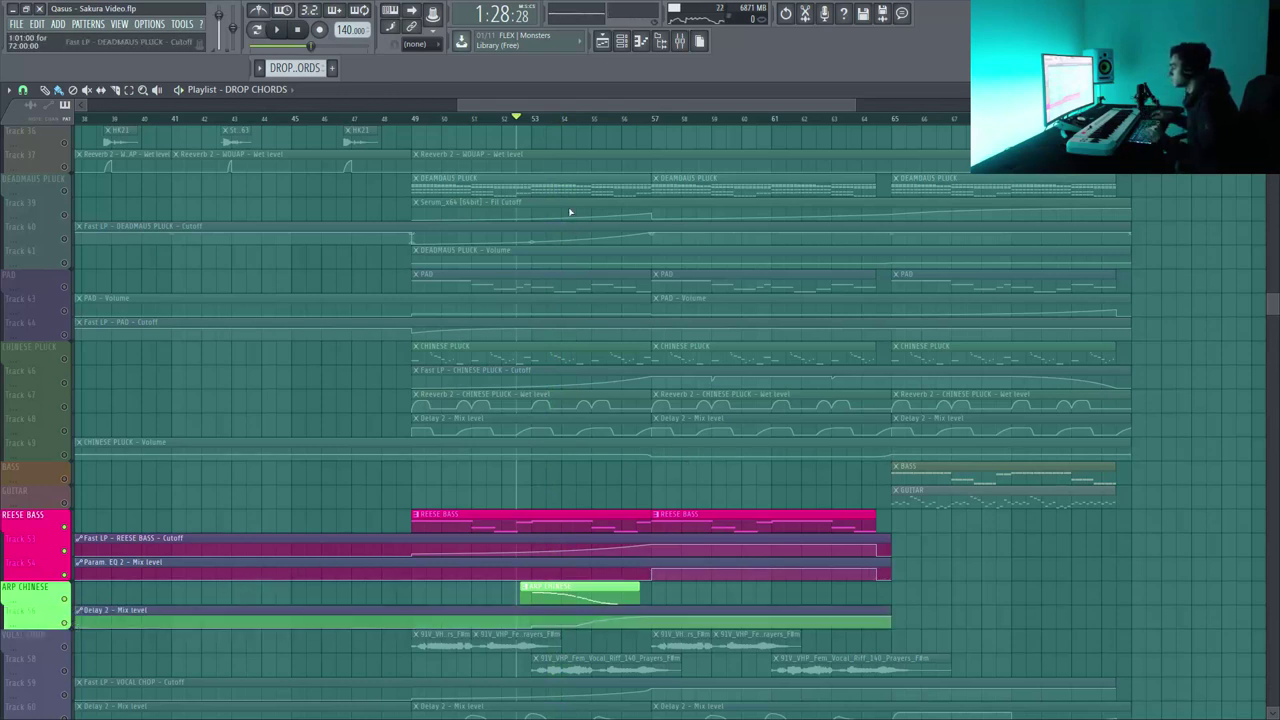
click(66, 526)
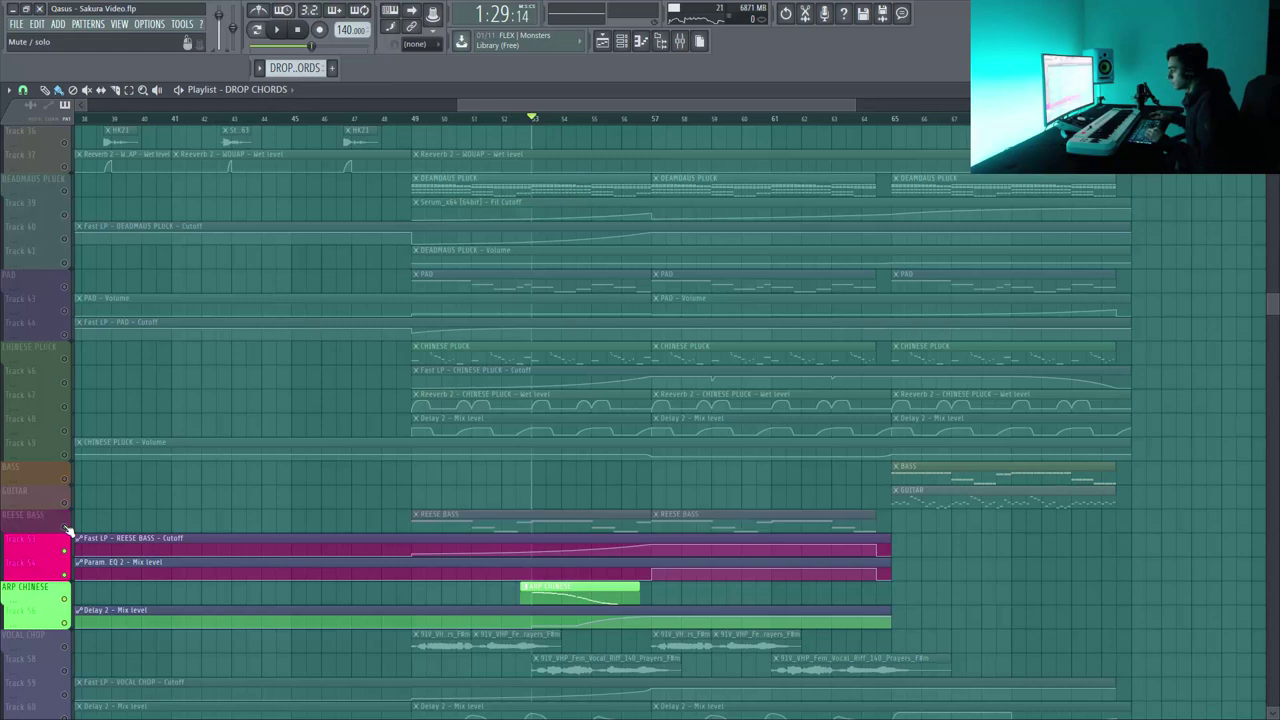
key(space)
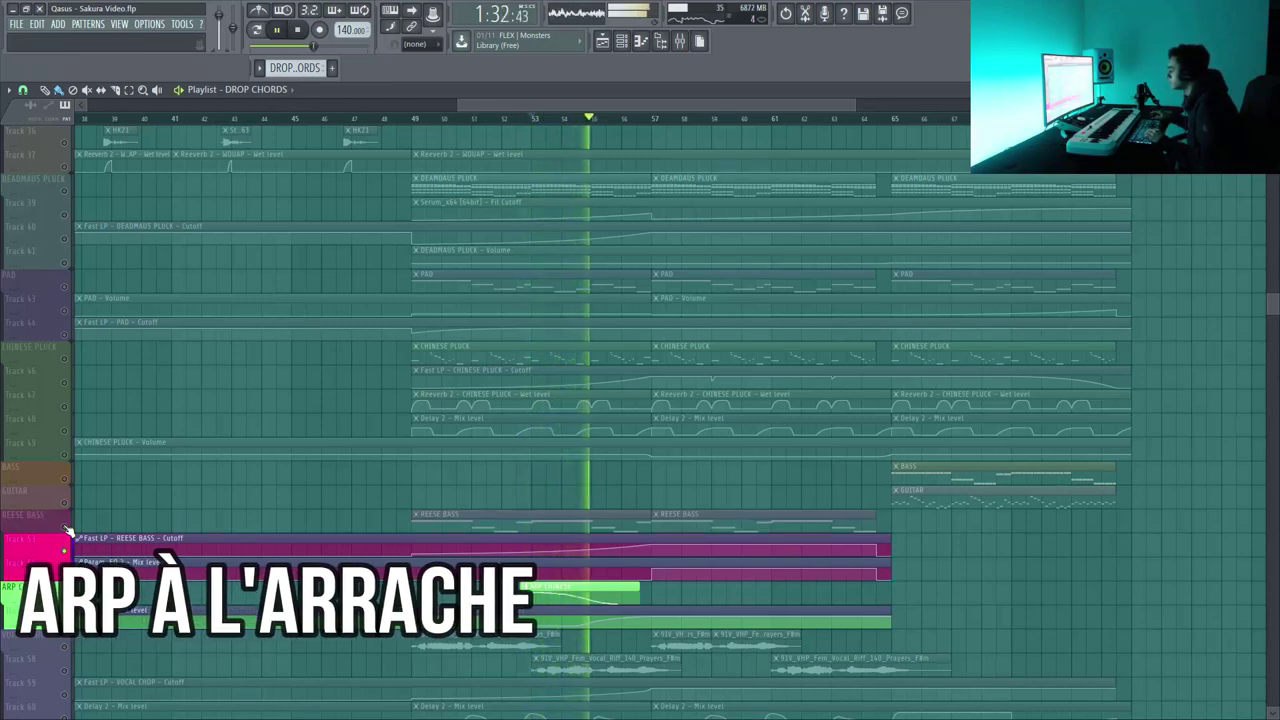
key(space)
Open the ARP CHINESE pattern in the piano roll, examine its descending notes during playback, and return to the playlist.
double_click(561, 592)
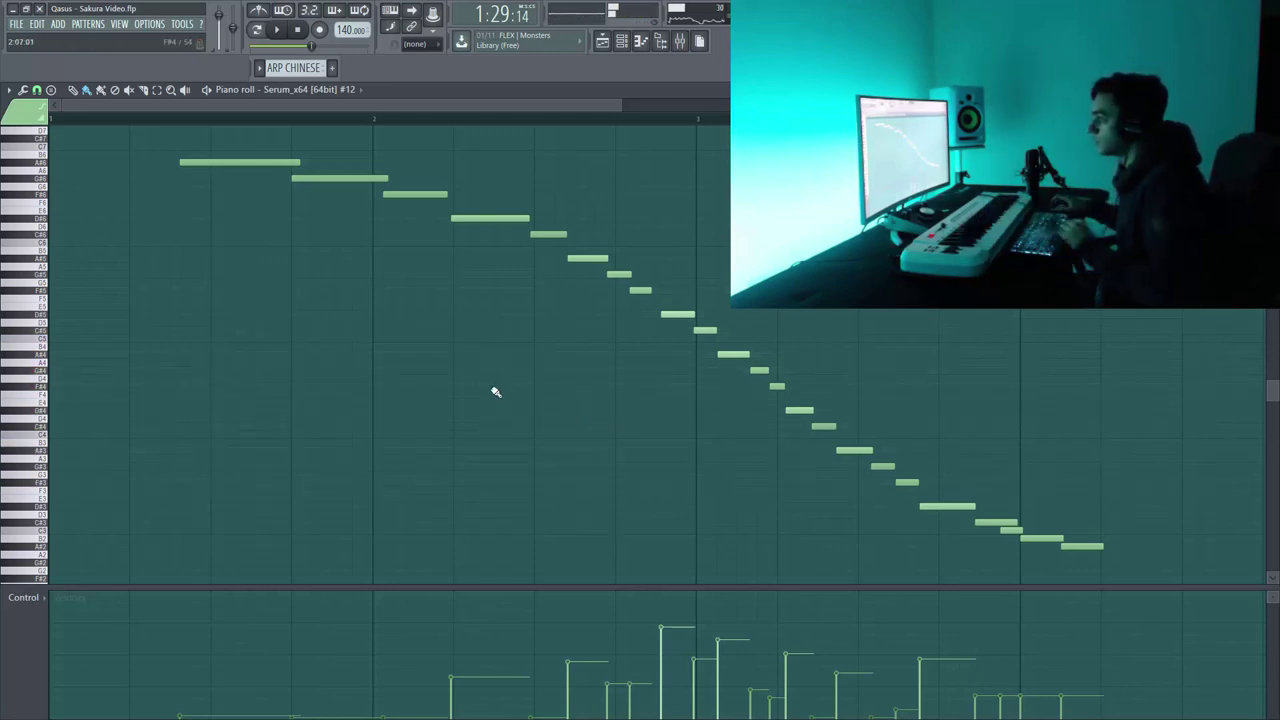
scroll(496, 392, up, 1)
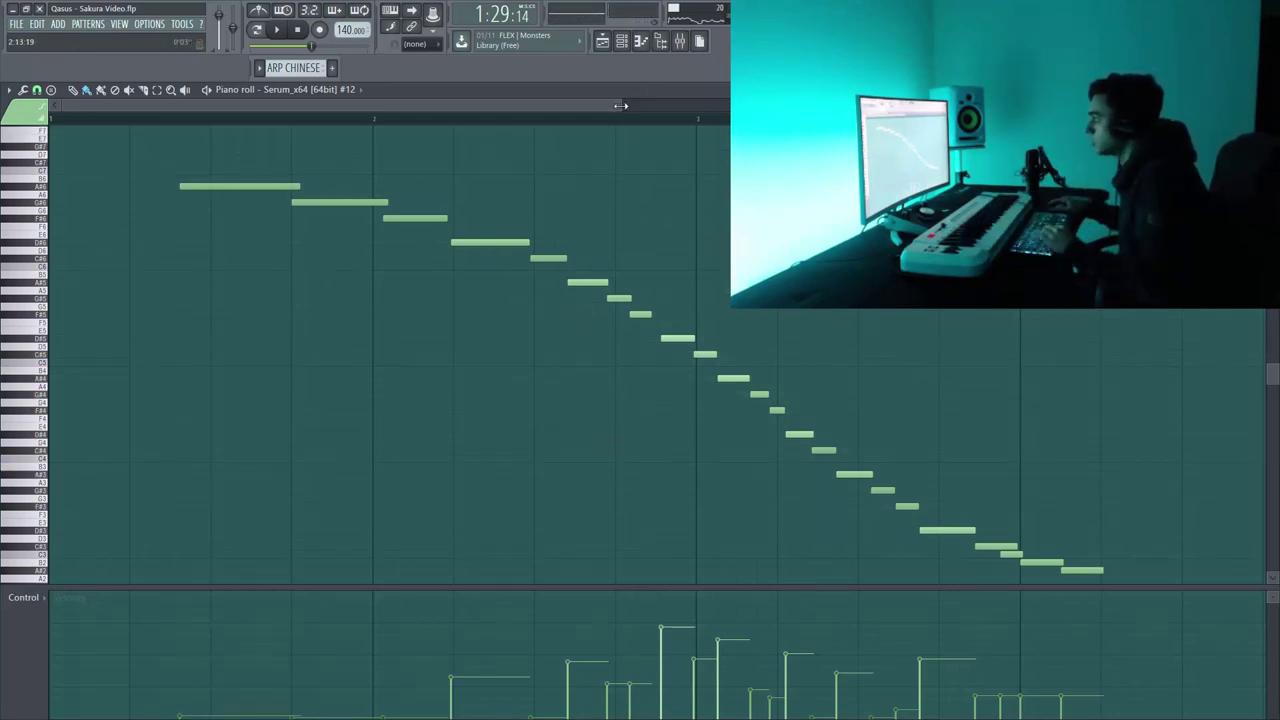
drag(621, 106, 773, 106)
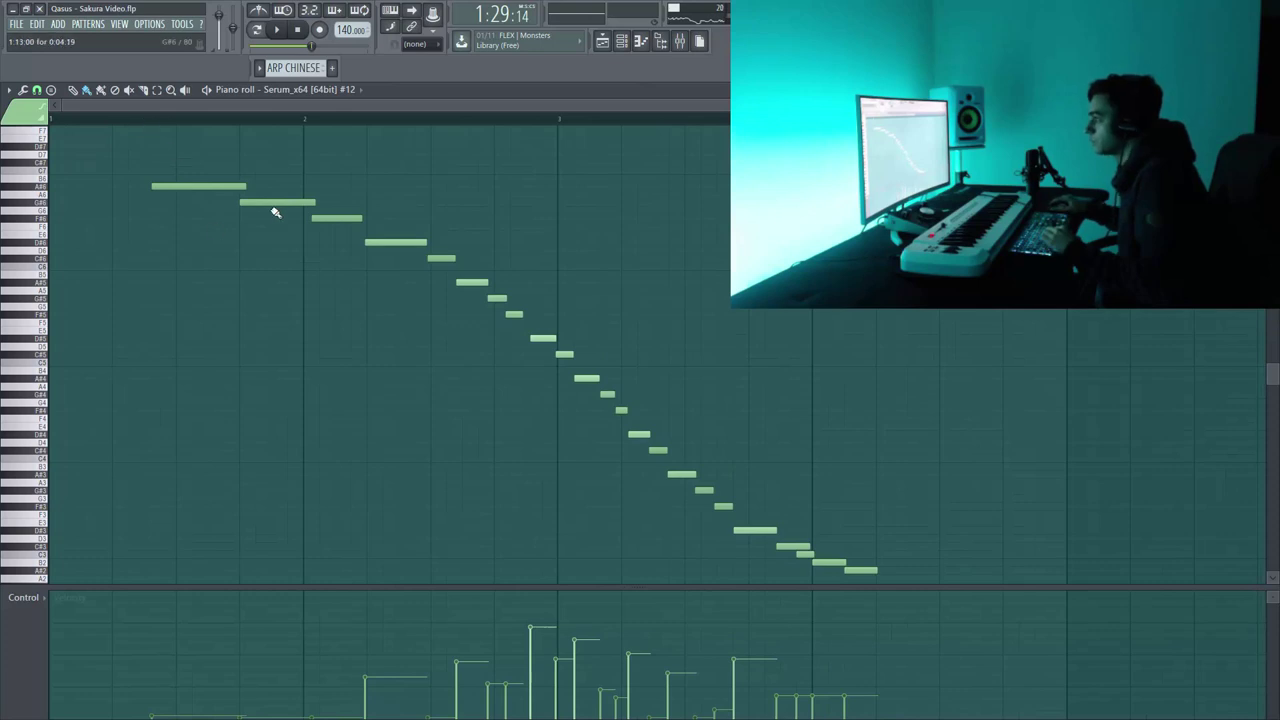
key(space)
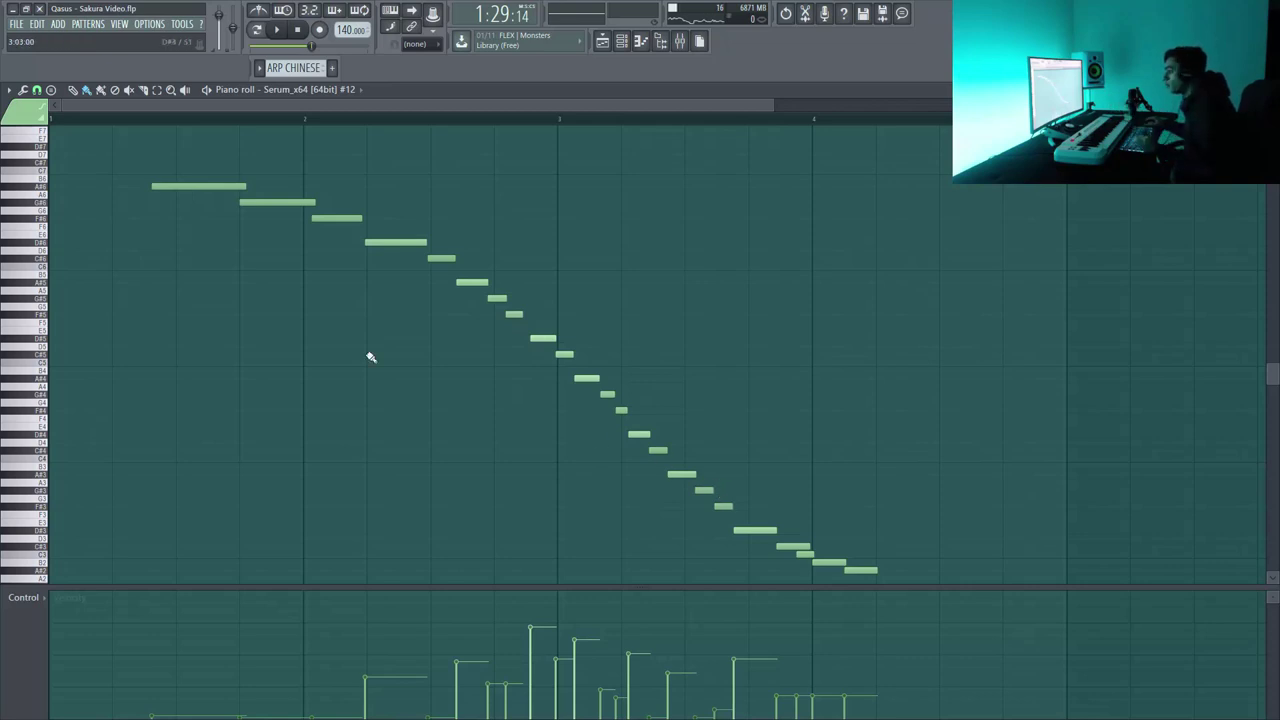
key(space)
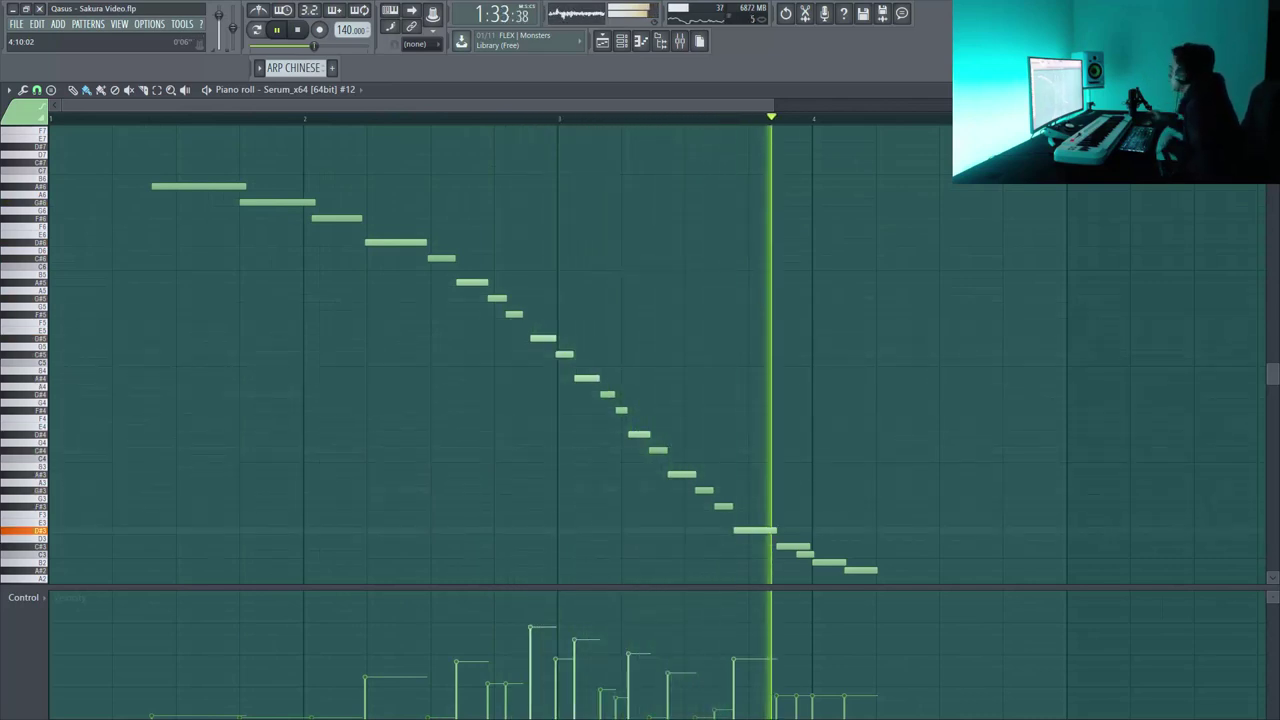
key(space)
key(Escape)
key(F6)
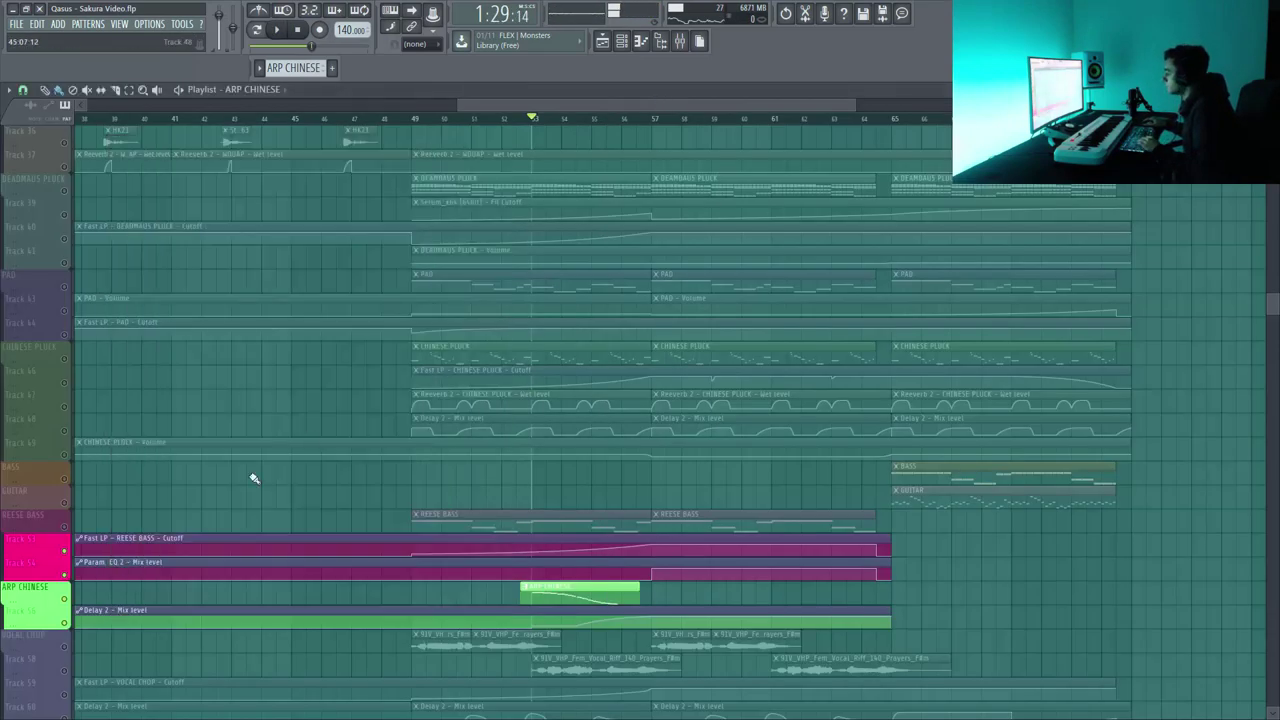
Unmute the REESE BASS, PAD and DEADMAUS PLUCK tracks and play them together with the ARP CHINESE.
click(64, 524)
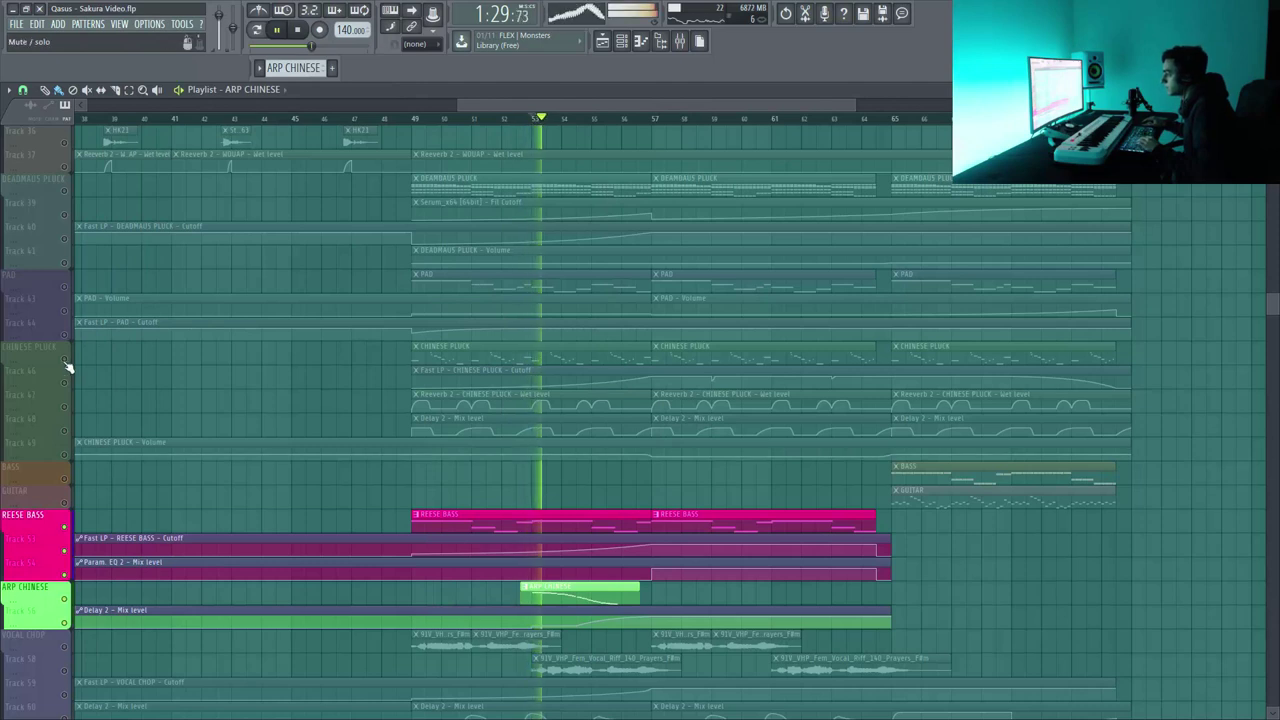
click(64, 288)
key(space)
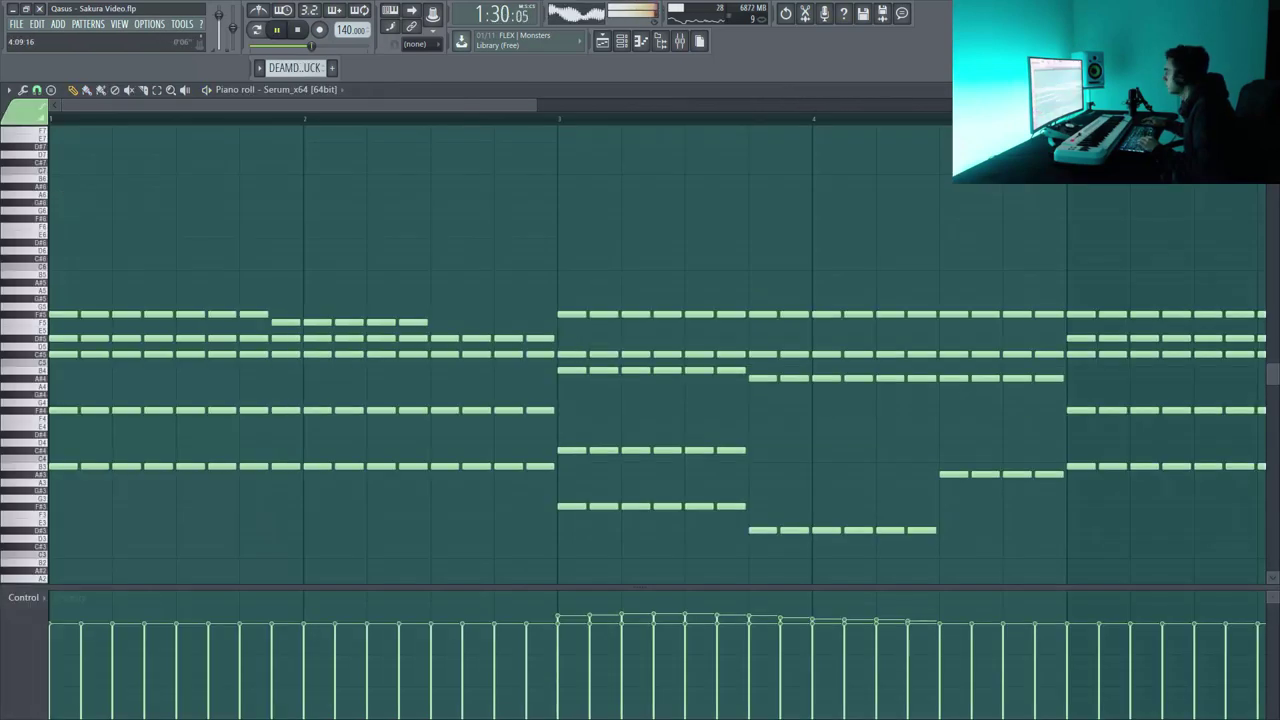
click(1270, 90)
key(space)
click(65, 191)
key(space)
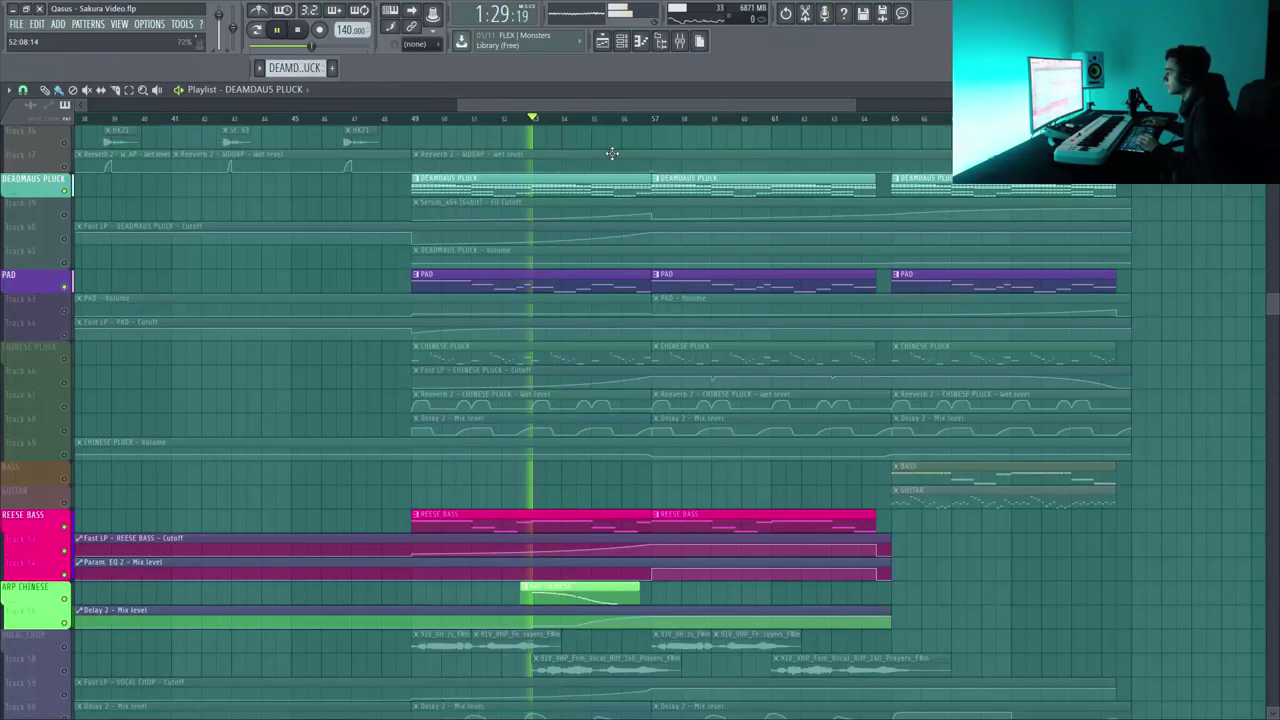
key(space)
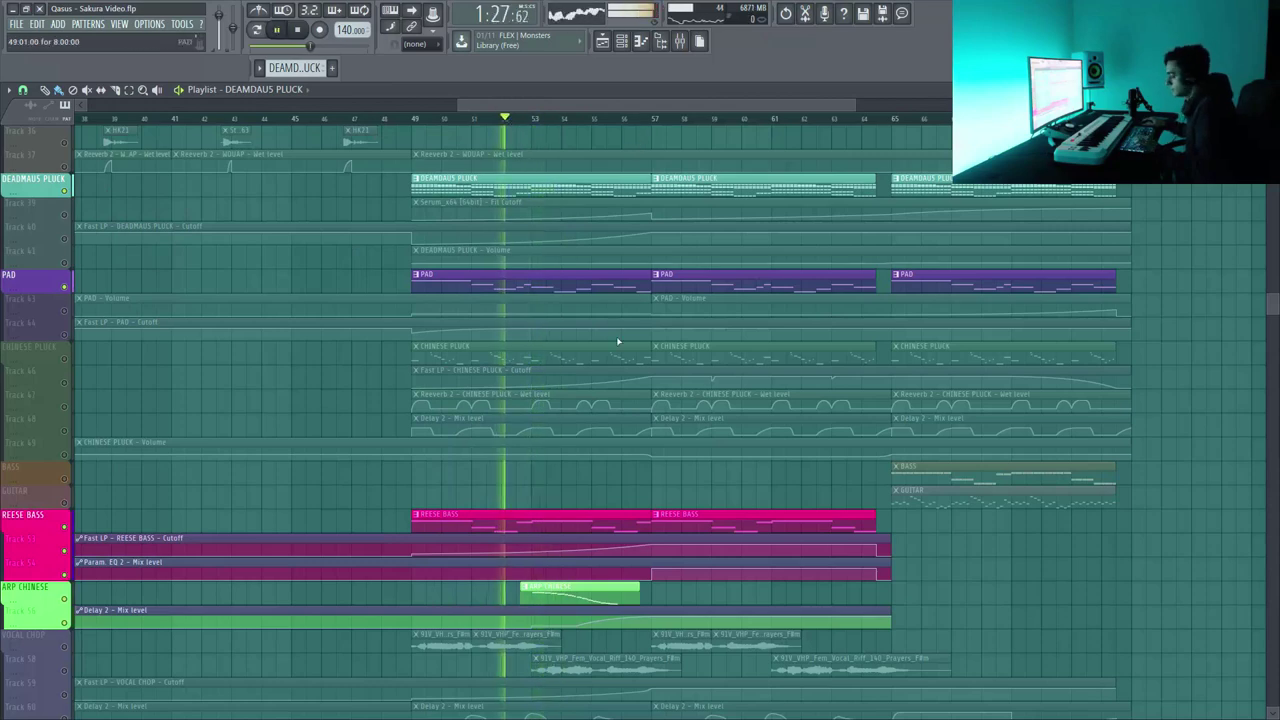
Zoom the playlist on bars 40 to 73 and add the CHINESE PLUCK track to the layers being played.
key(z)
right_click(623, 456)
drag(537, 531, 1105, 708)
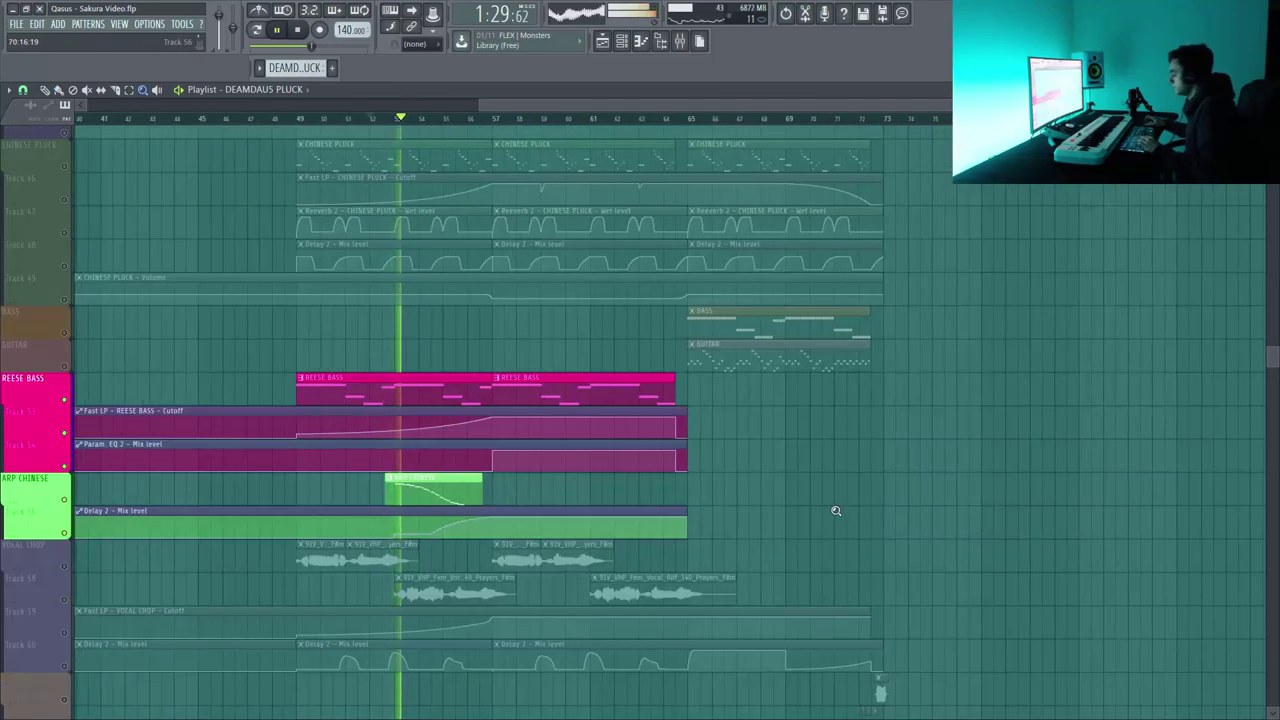
scroll(820, 512, up, 4)
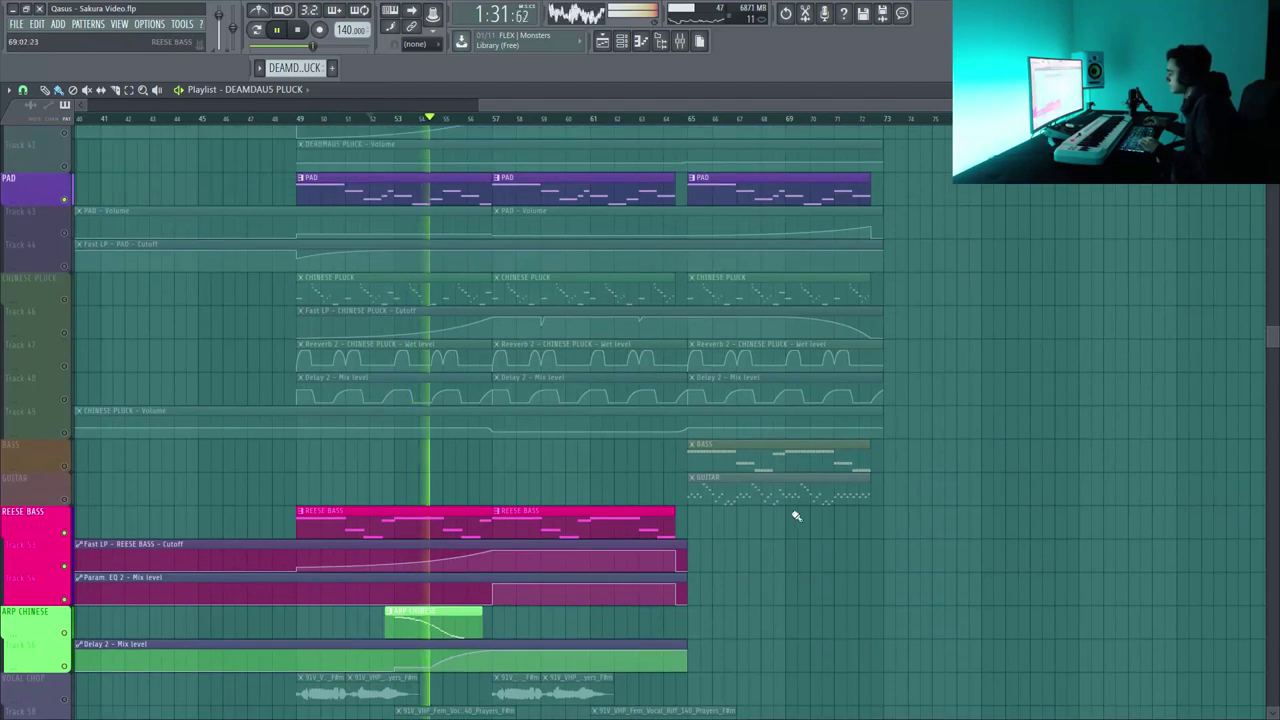
scroll(840, 560, down, 2)
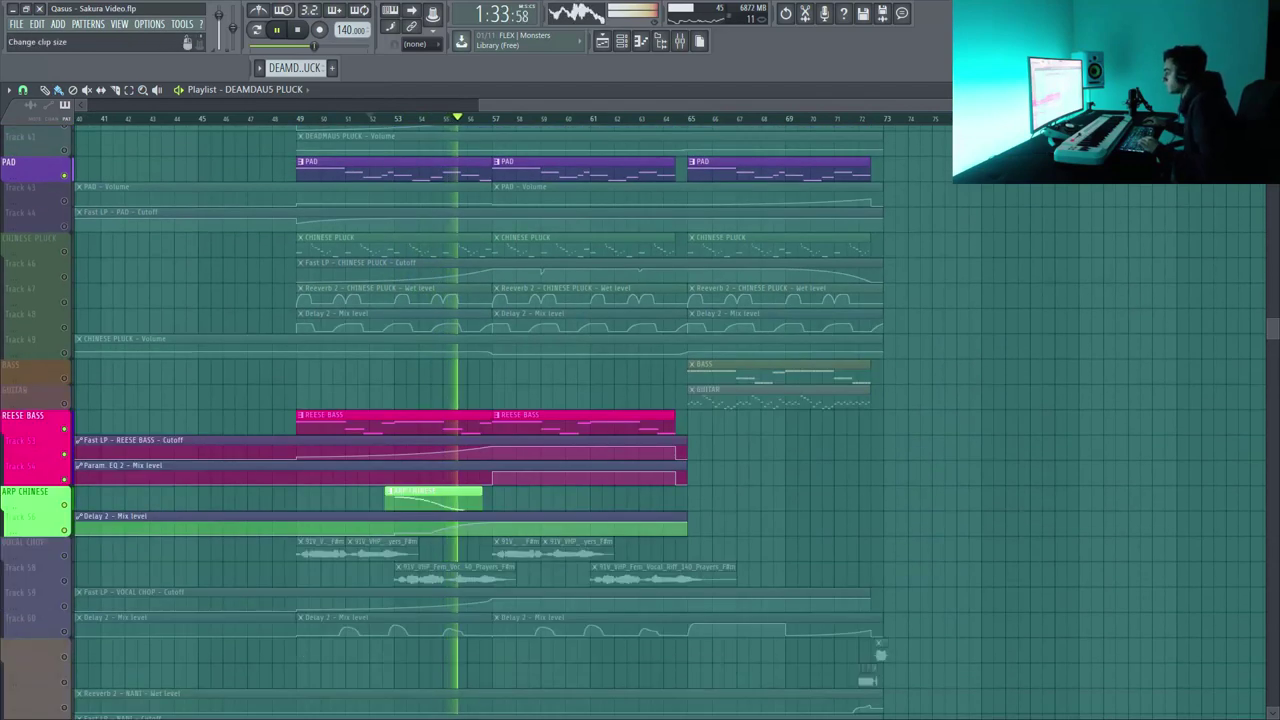
click(66, 251)
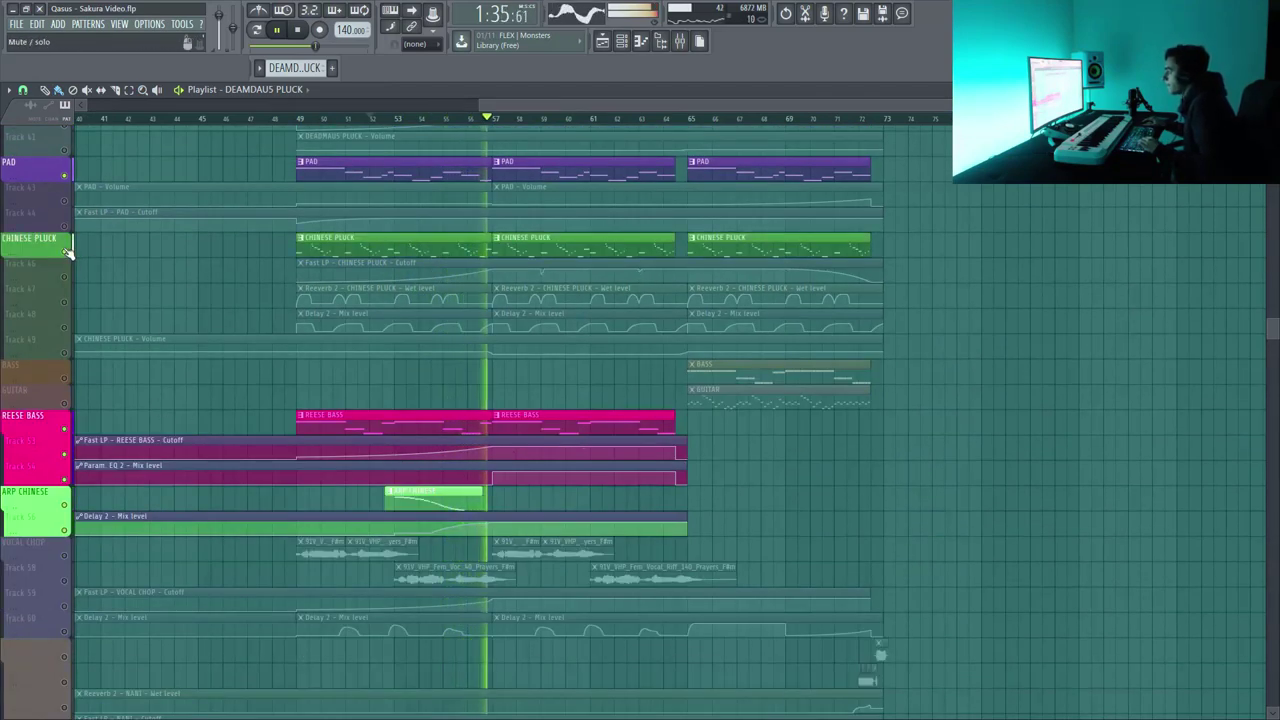
scroll(70, 360, up, 3)
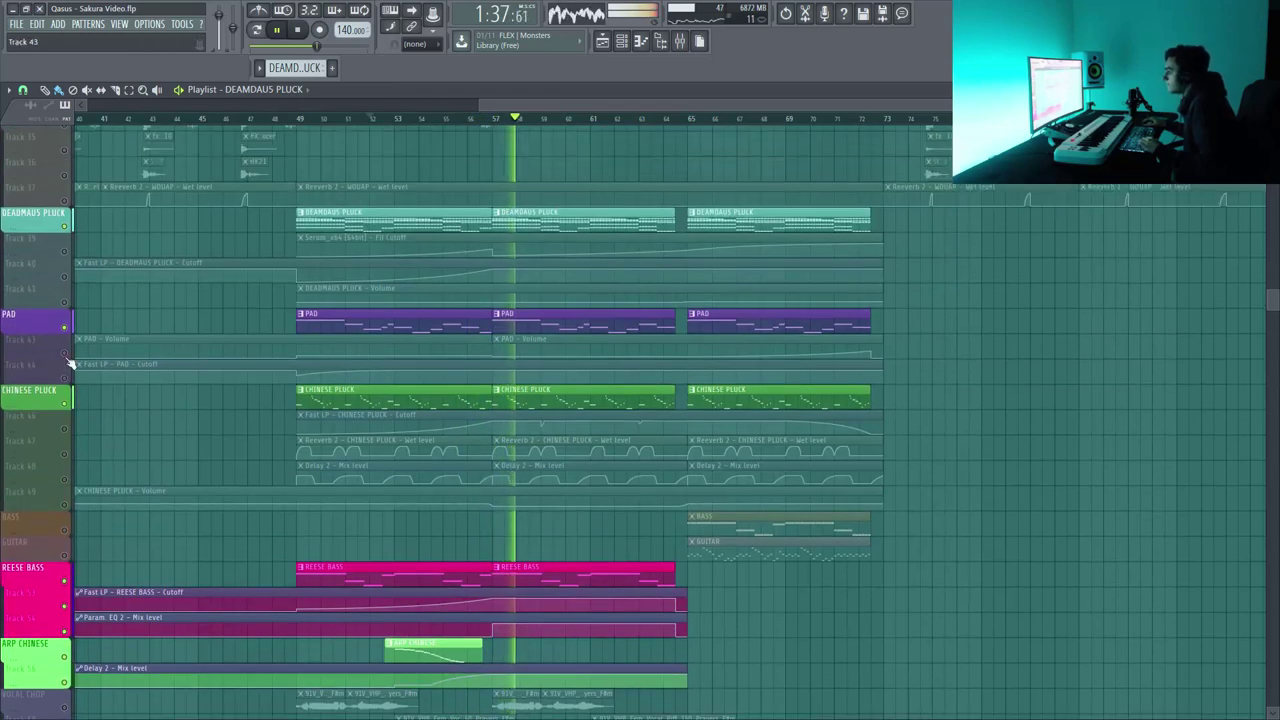
Unmute all tracks, stop playback, and examine the pitch and time-stretching settings of the VOCAL CHOP sample clip.
right_click(65, 303)
right_click(65, 303)
key(space)
scroll(560, 350, down, 3)
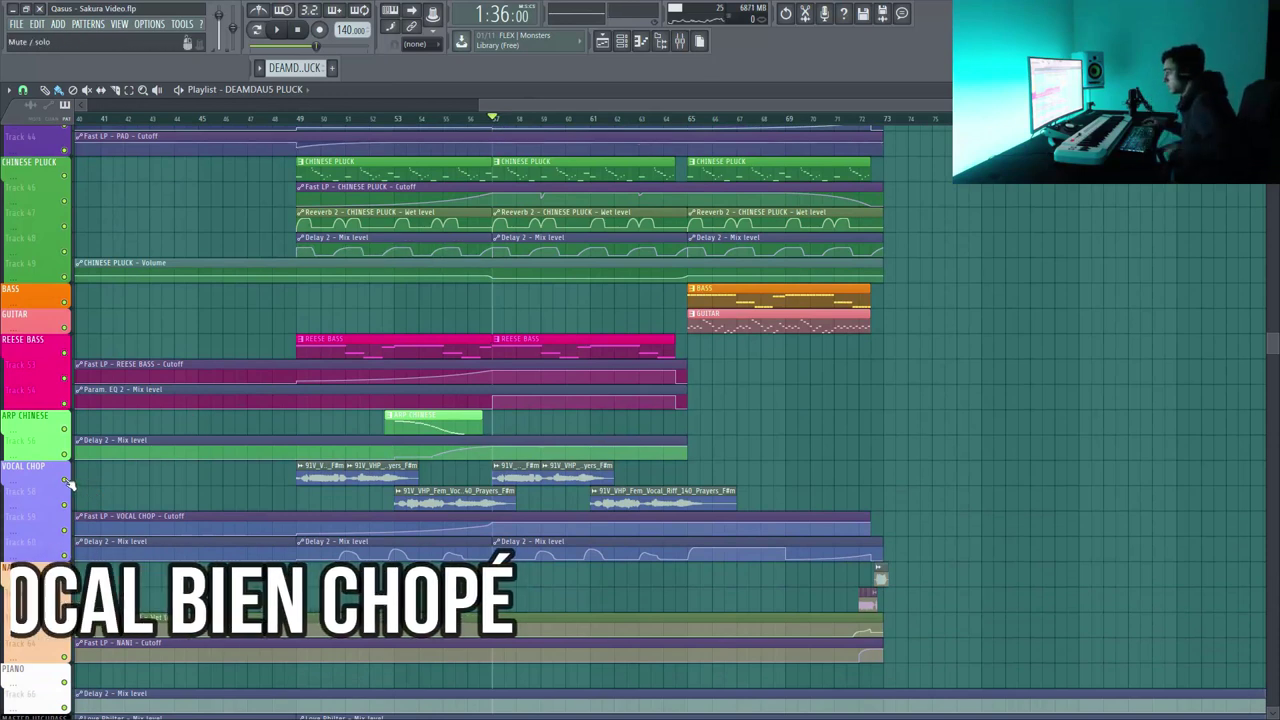
double_click(403, 470)
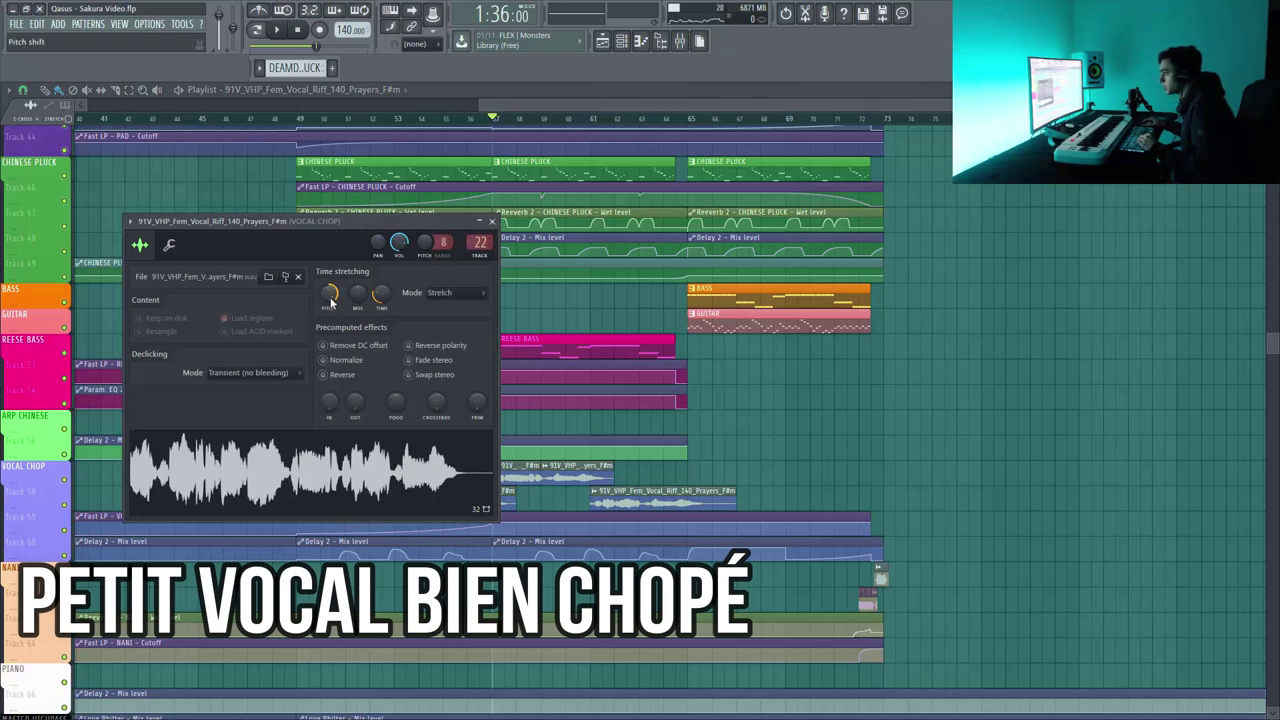
click(492, 222)
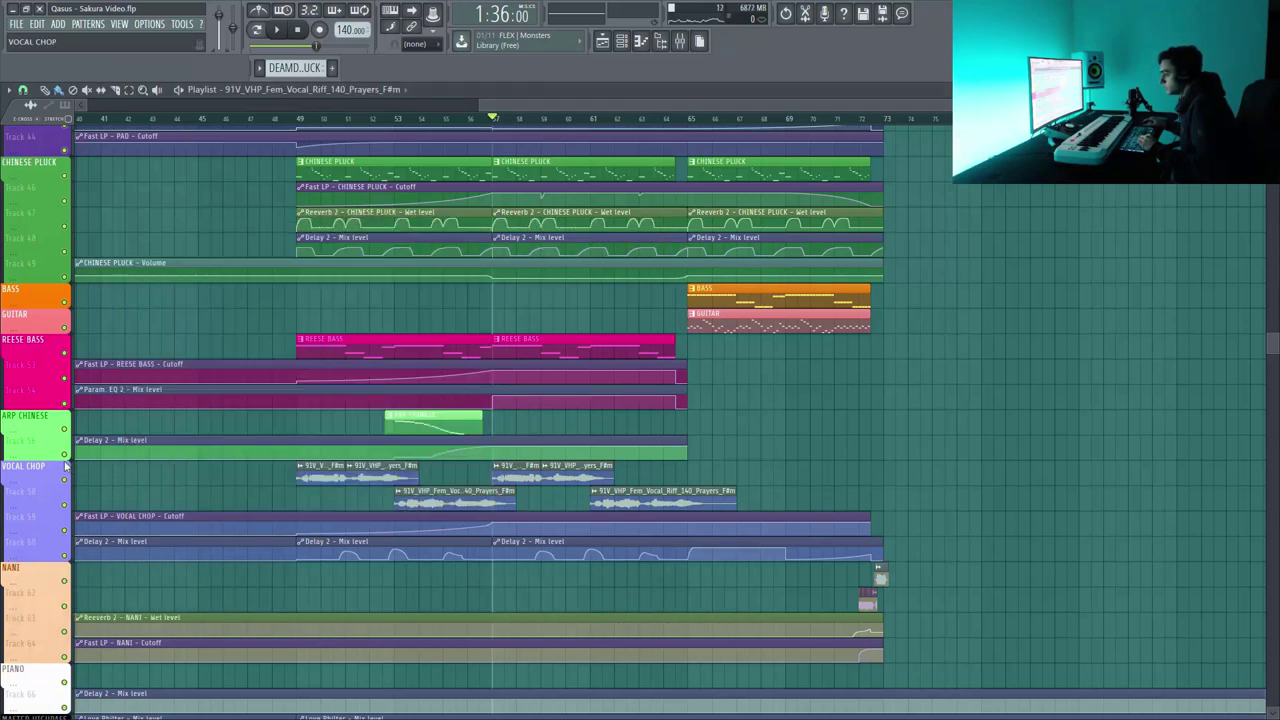
Solo the VOCAL CHOP clips with their automation, add the REESE BASS track, and play them from bar 57 to about bar 64.
drag(66, 466, 68, 555)
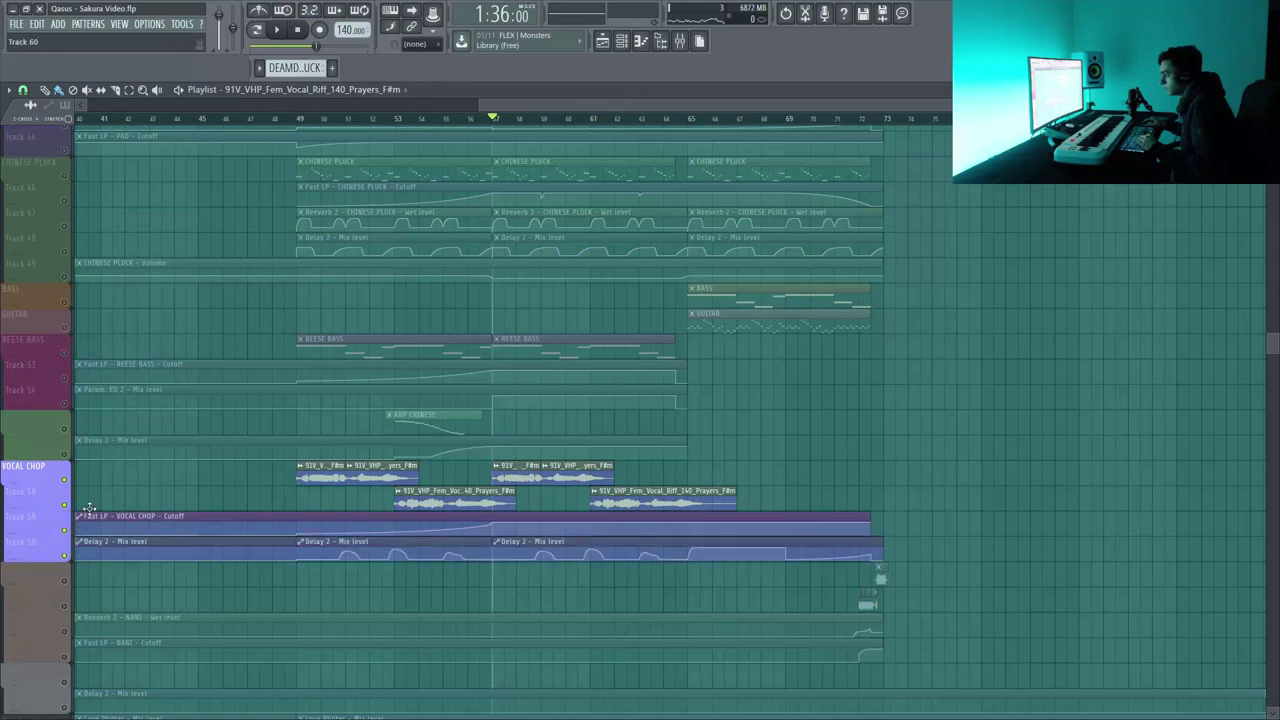
click(68, 356)
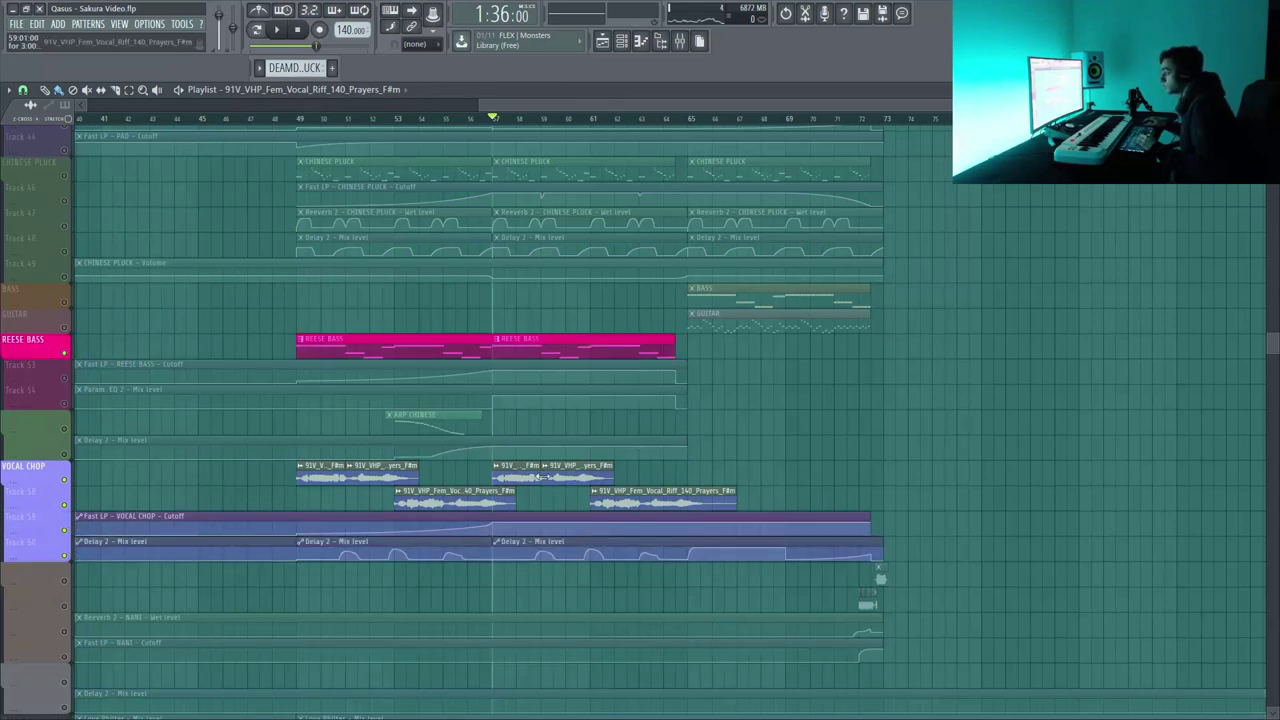
key(space)
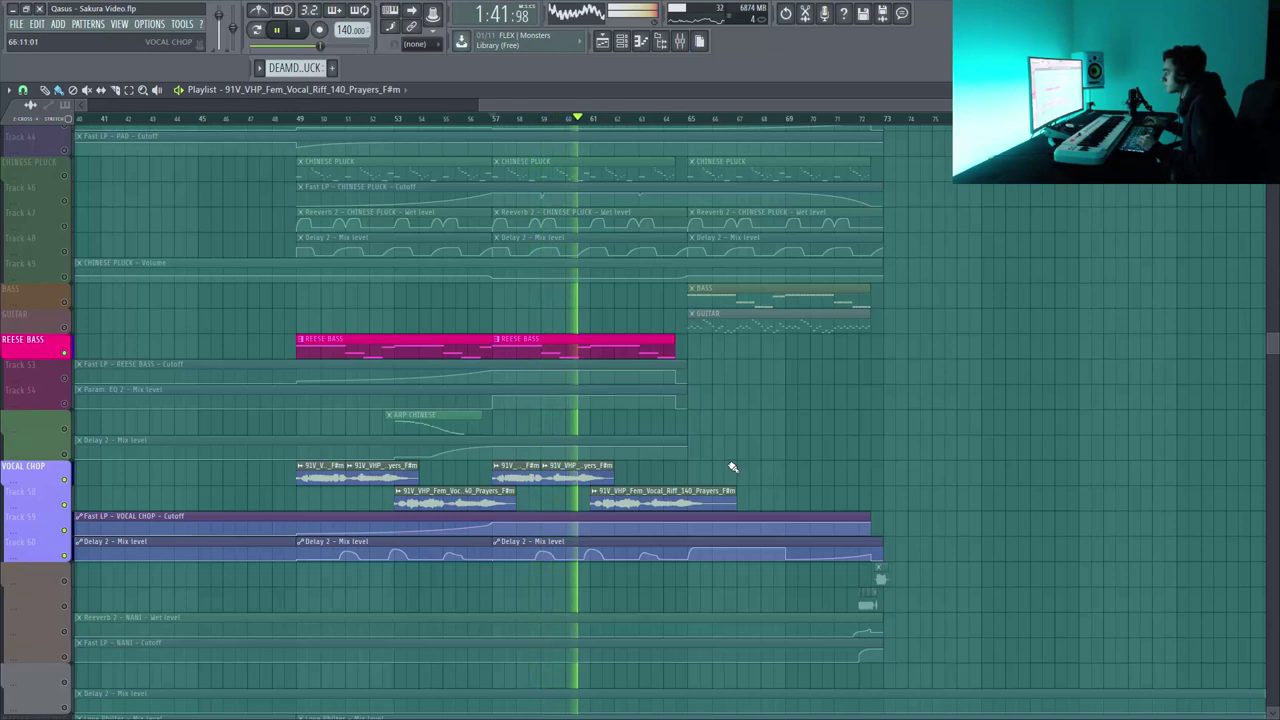
scroll(735, 470, up, 2)
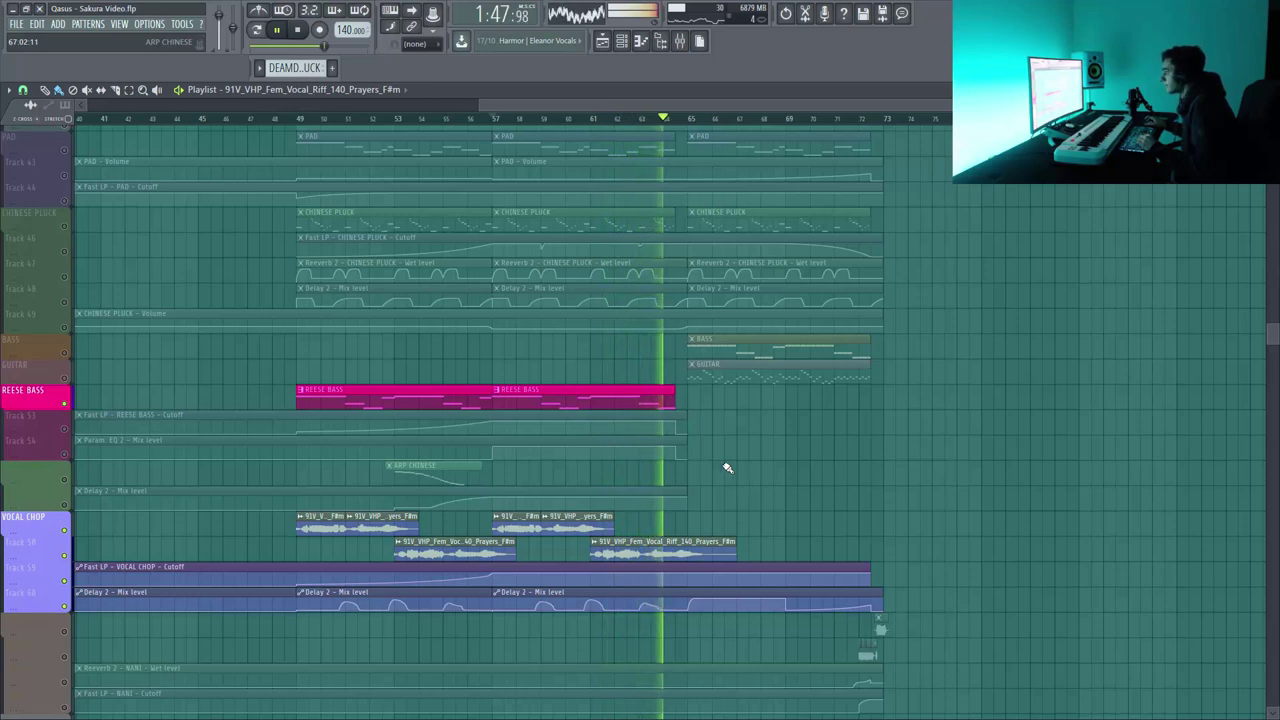
key(space)
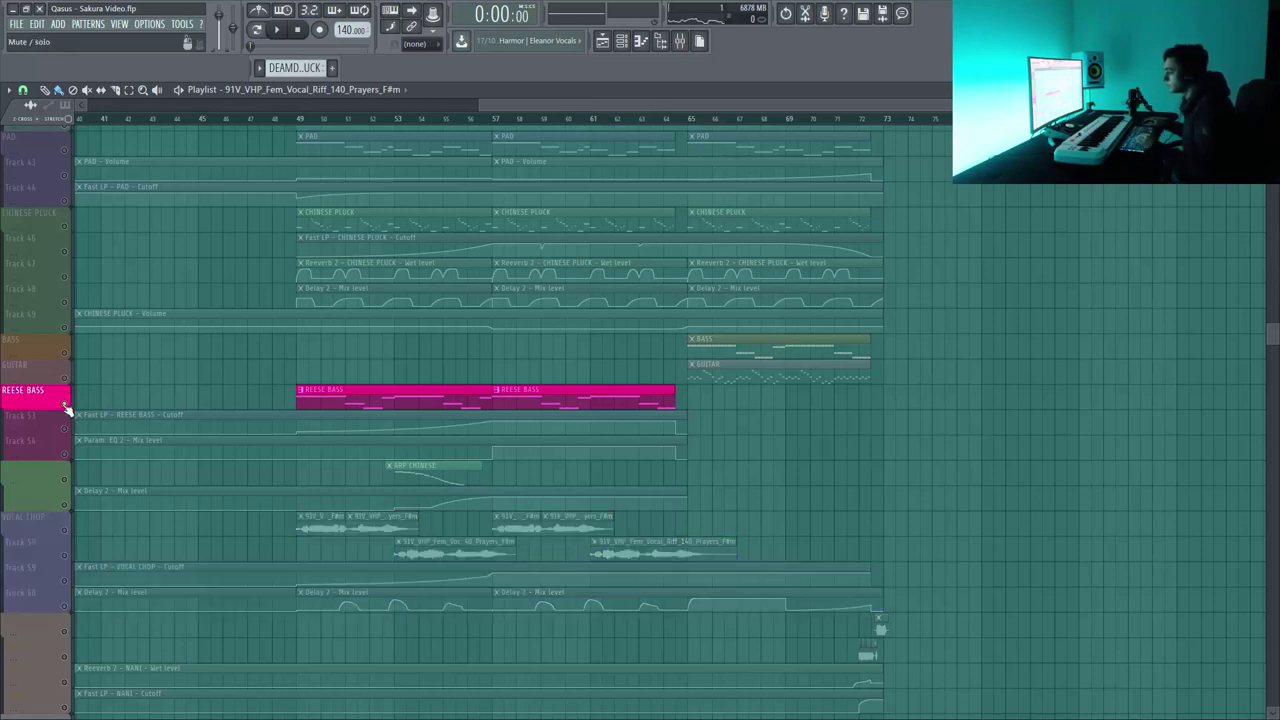
Unmute all playlist tracks and play the full arrangement from about bar 57, examining the tracks through the second build-up.
right_click(65, 405)
scroll(561, 201, down, 3)
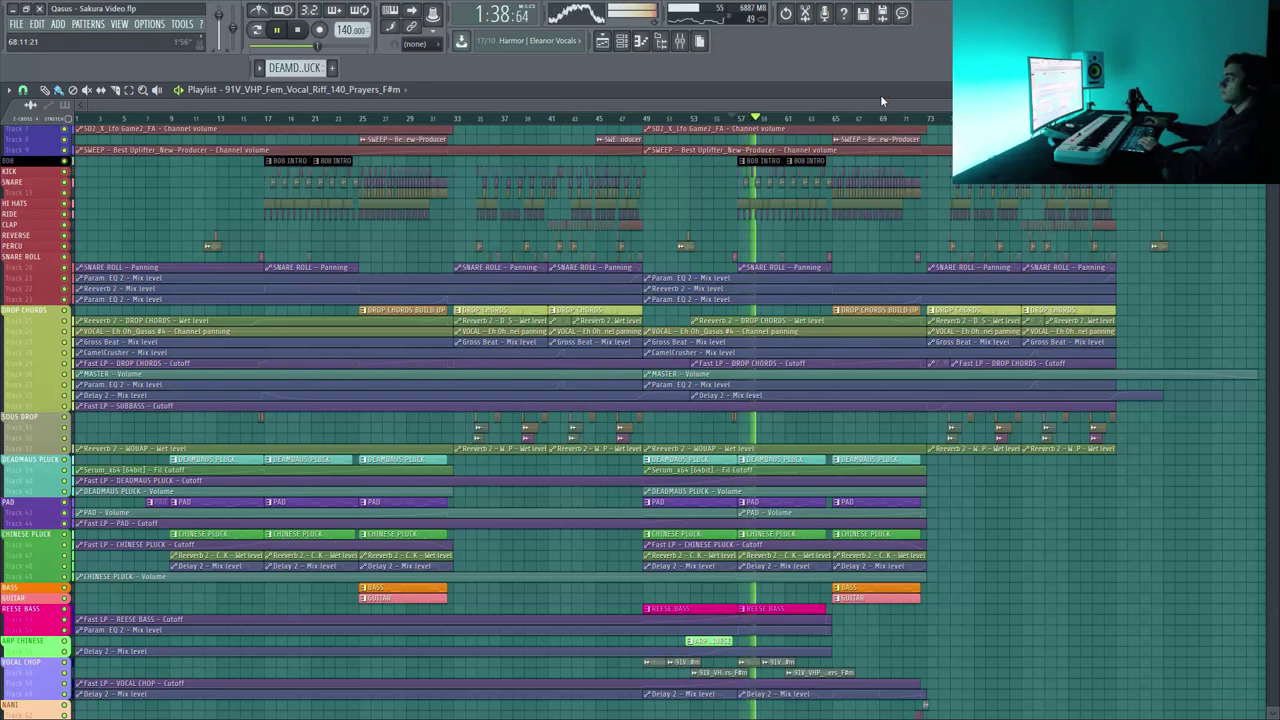
scroll(854, 309, up, 2)
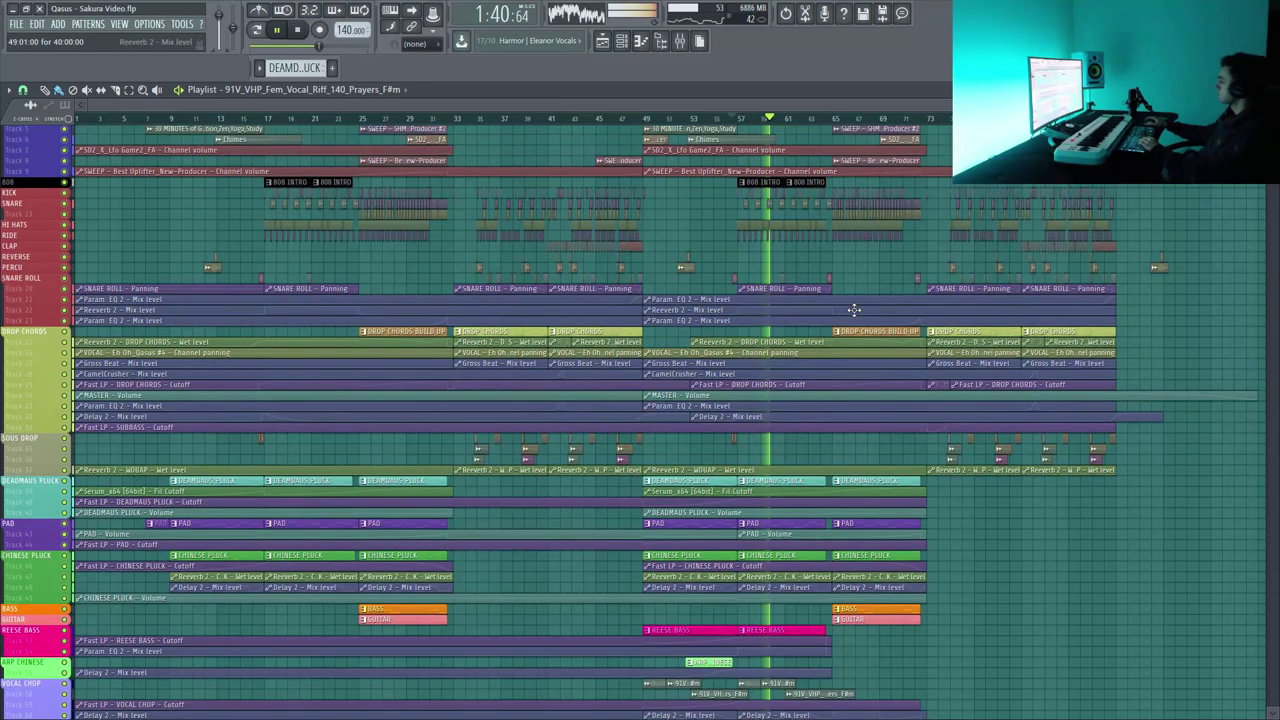
scroll(860, 310, up, 4)
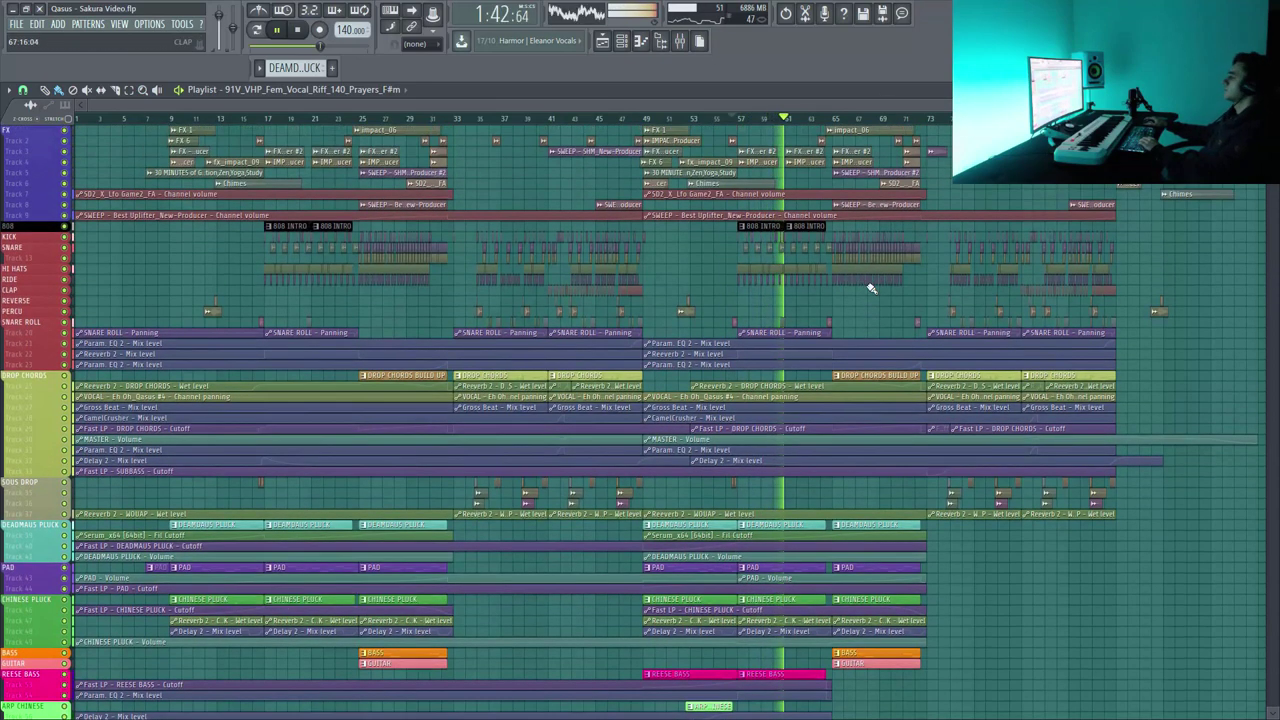
scroll(904, 104, right, 5)
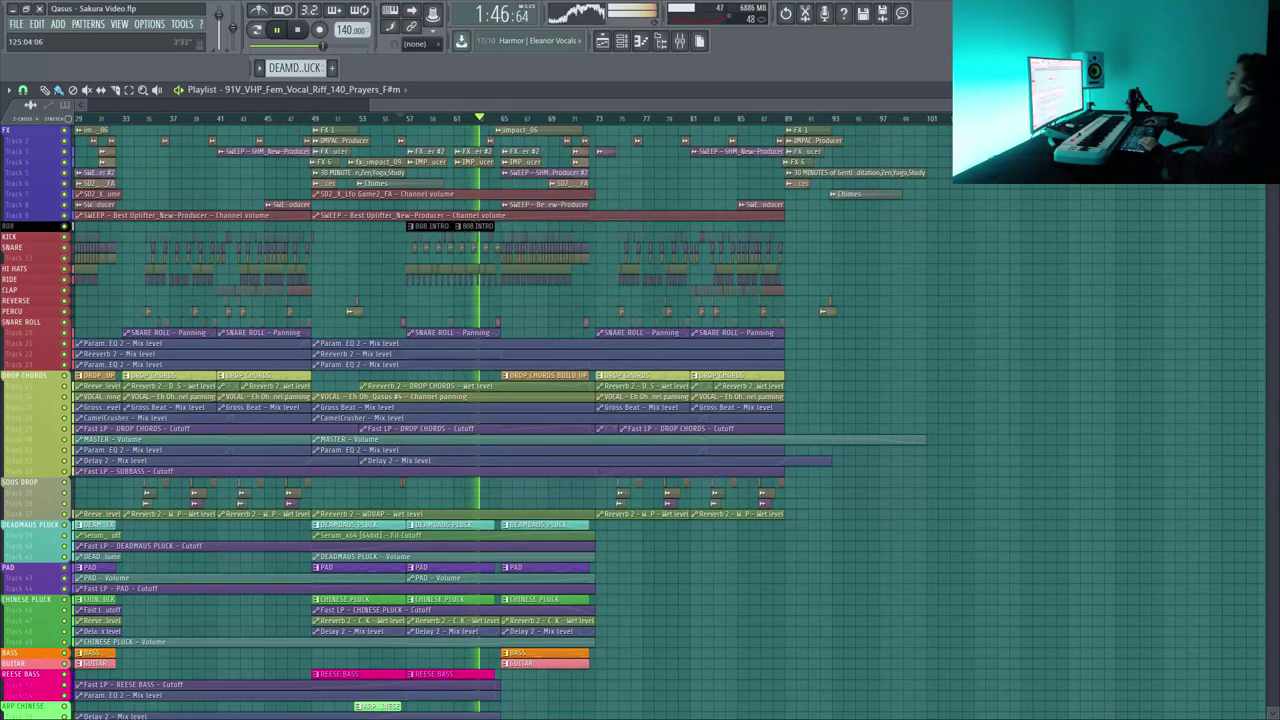
drag(1260, 105, 955, 105)
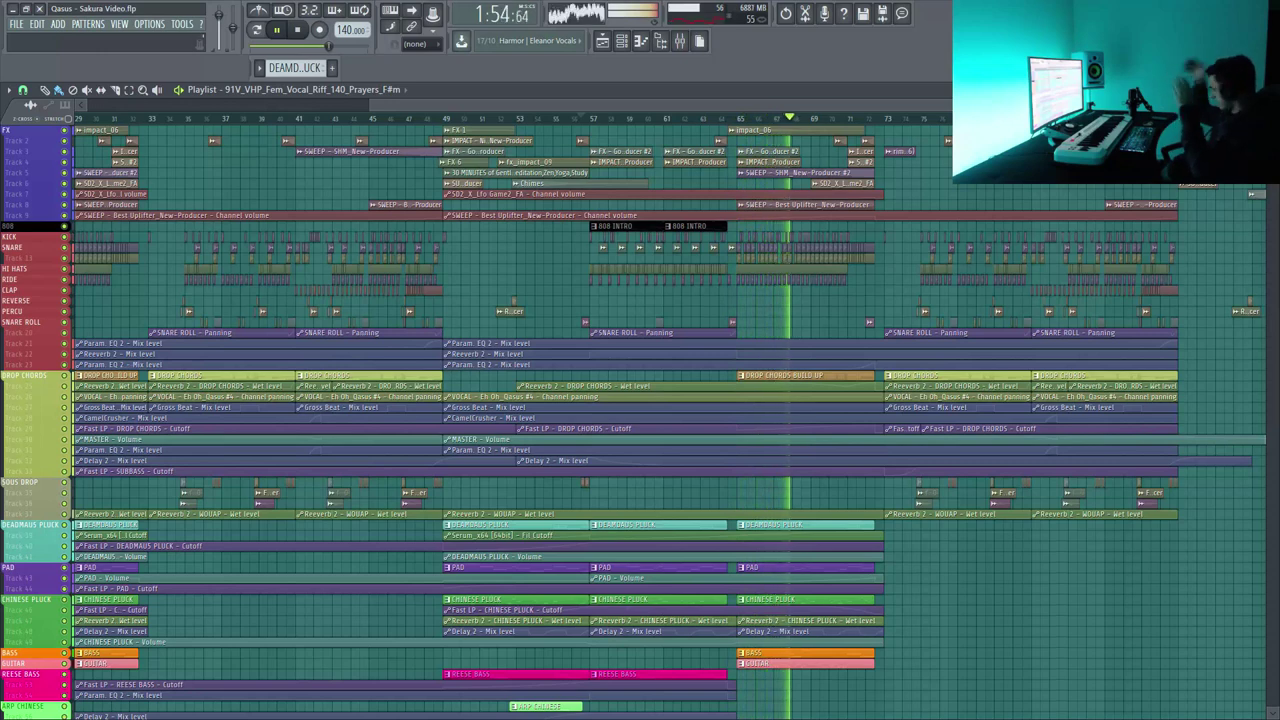
Zoom in on the NANI samples with their reverb and cutoff automation around bar 72, and return to the full arrangement.
scroll(845, 591, down, 5)
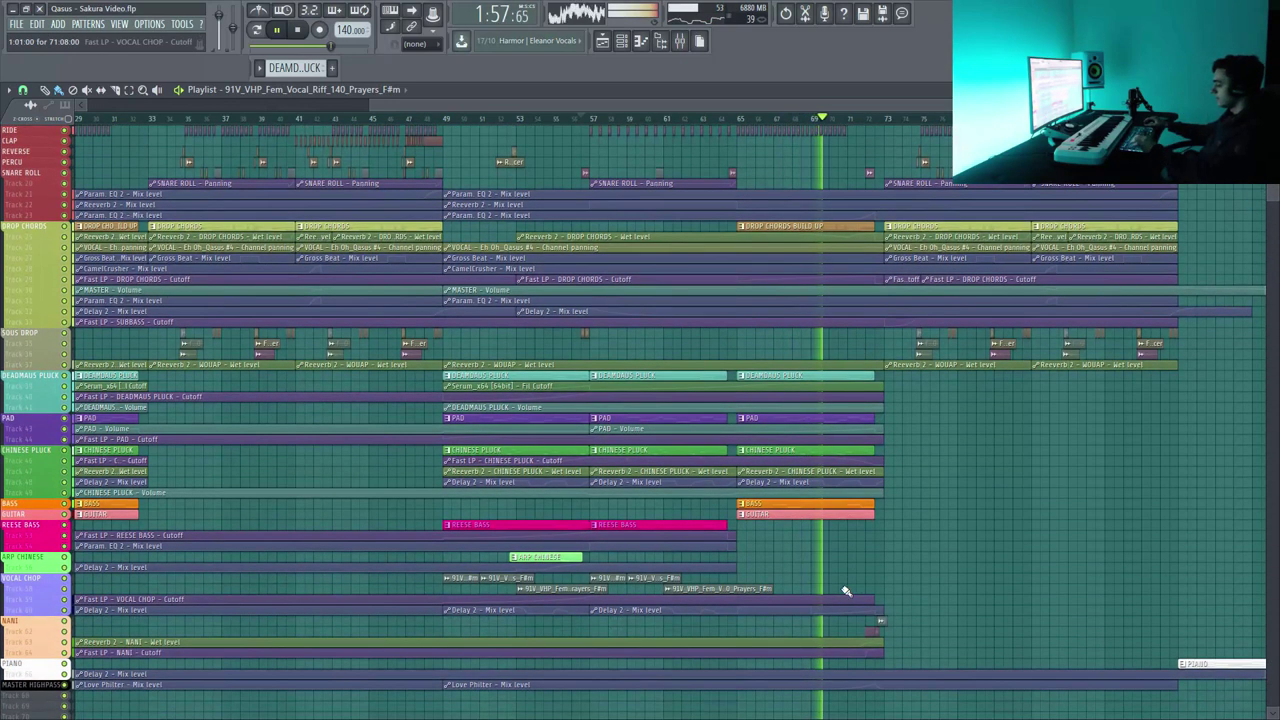
drag(843, 586, 940, 676)
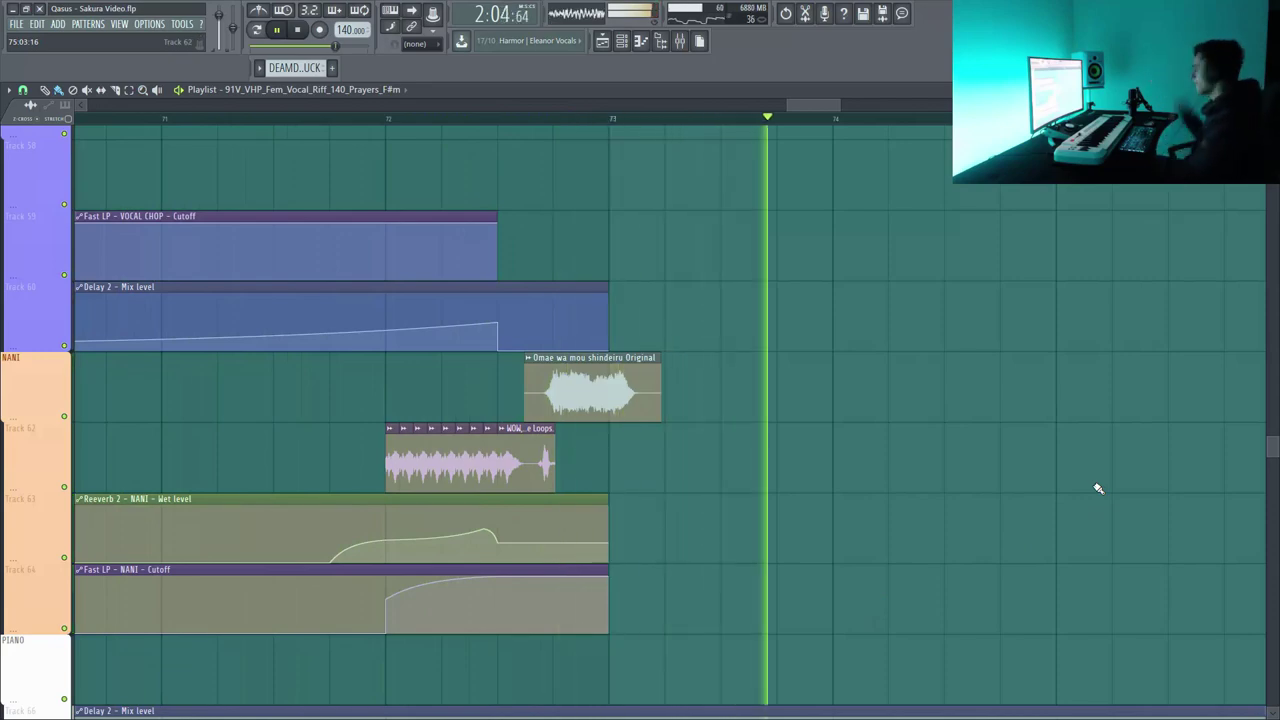
ctrl+right_click(986, 363)
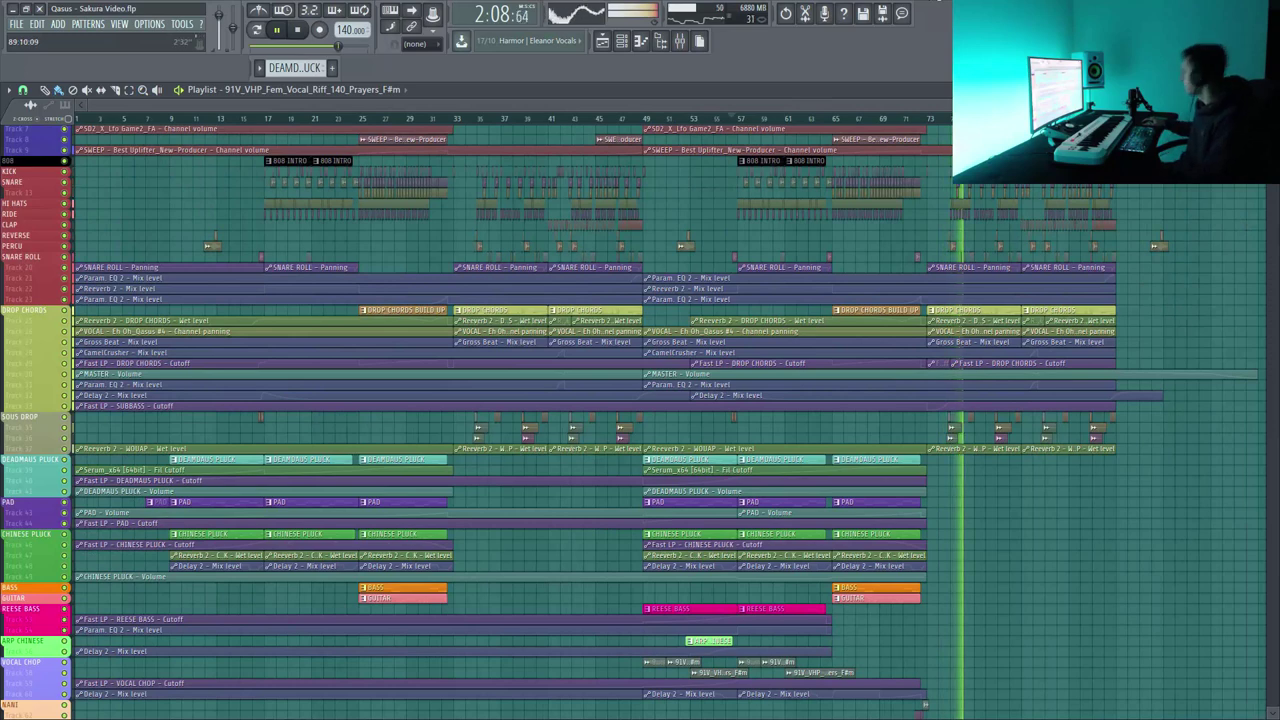
Examine the drum, DROP CHORDS, automation and effects tracks of the second drop from bar 73 to 89 while it plays.
scroll(1123, 105, down, 1)
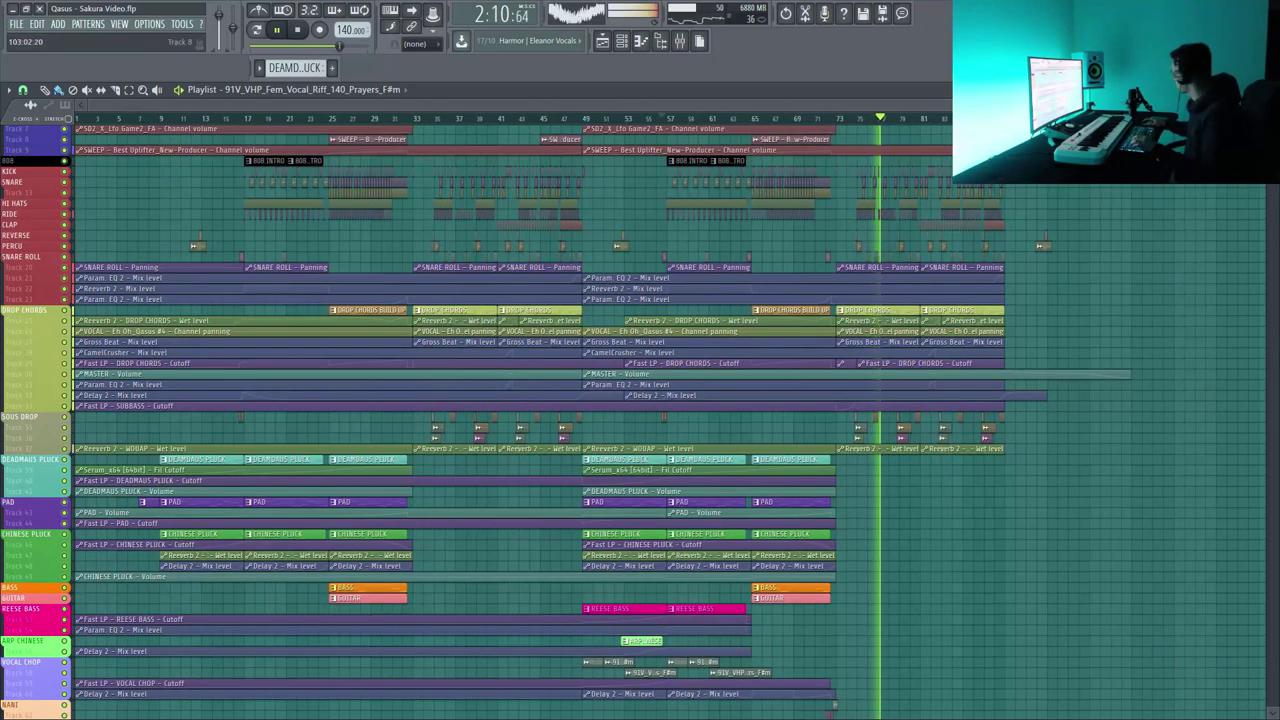
scroll(1199, 597, up, 3)
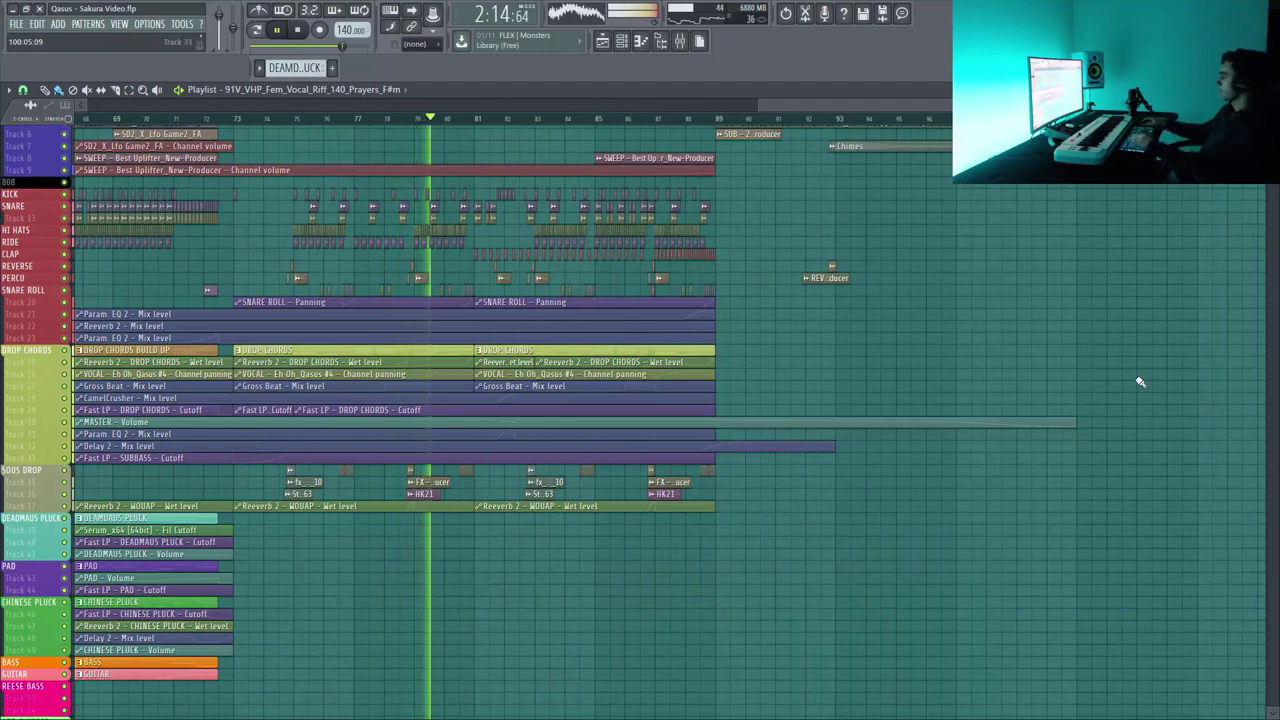
scroll(1137, 377, up, 1)
scroll(1137, 377, up, 3)
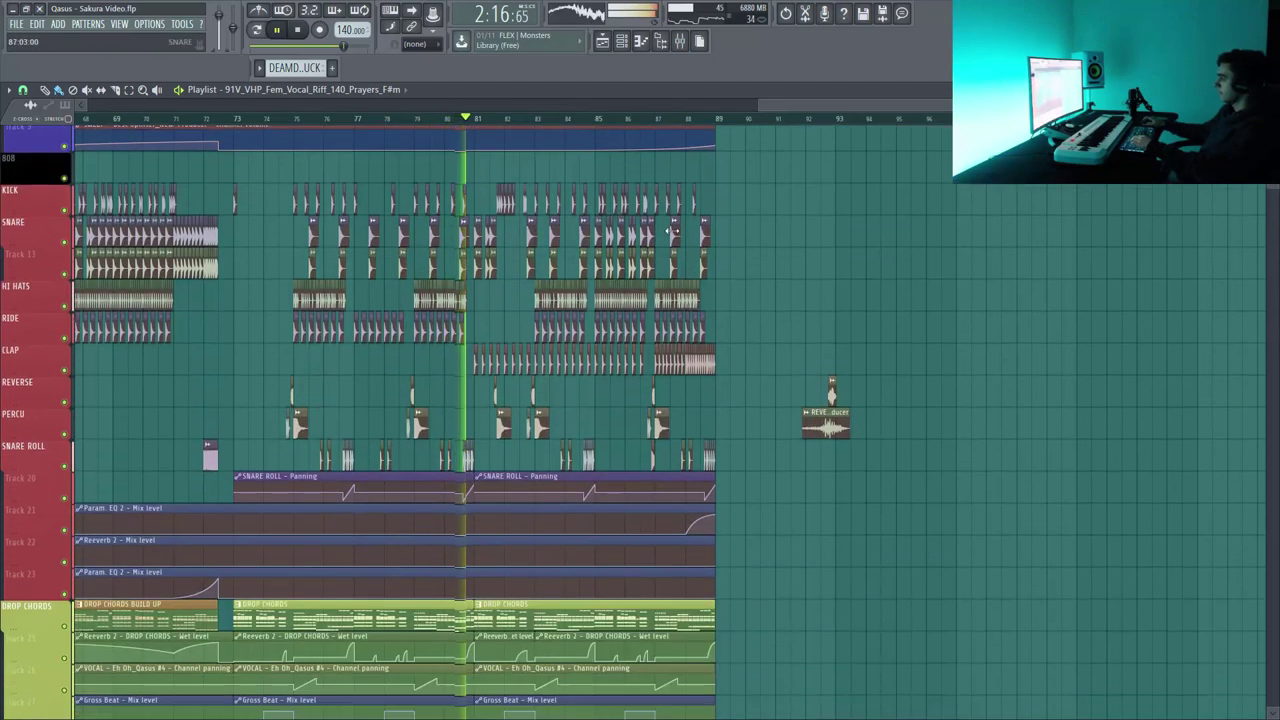
scroll(900, 195, up, 2)
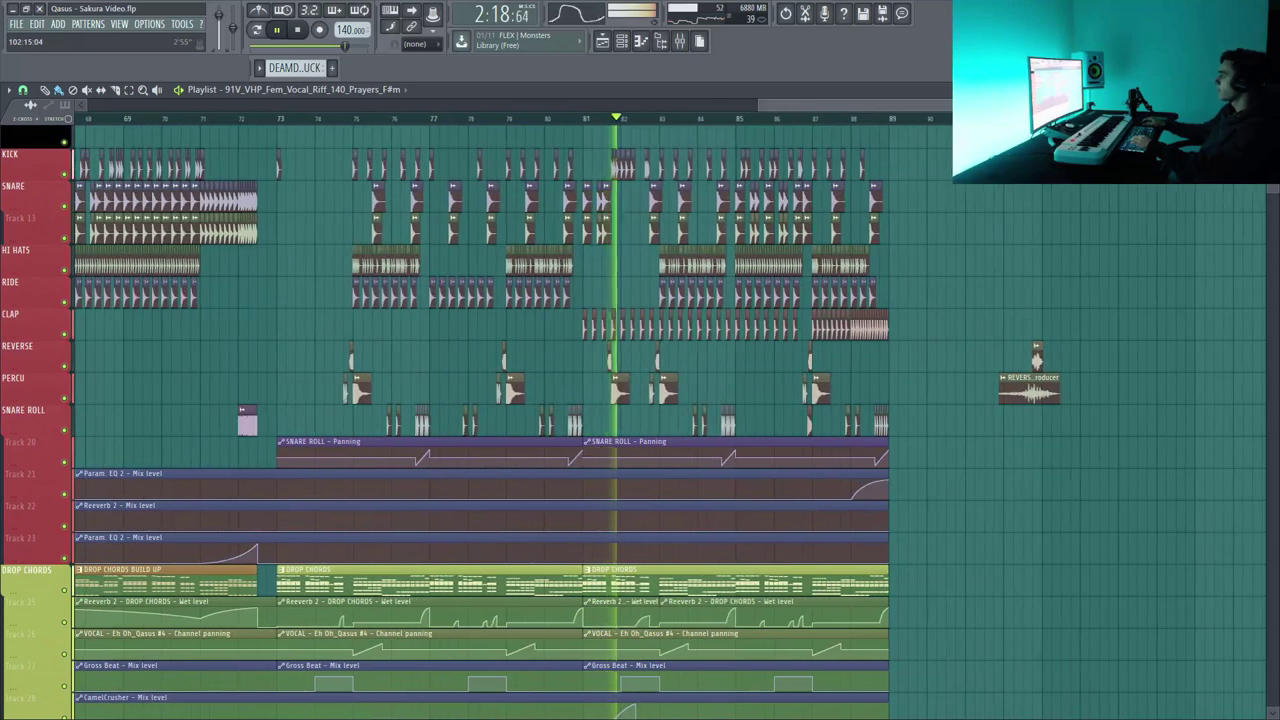
scroll(902, 195, down, 10)
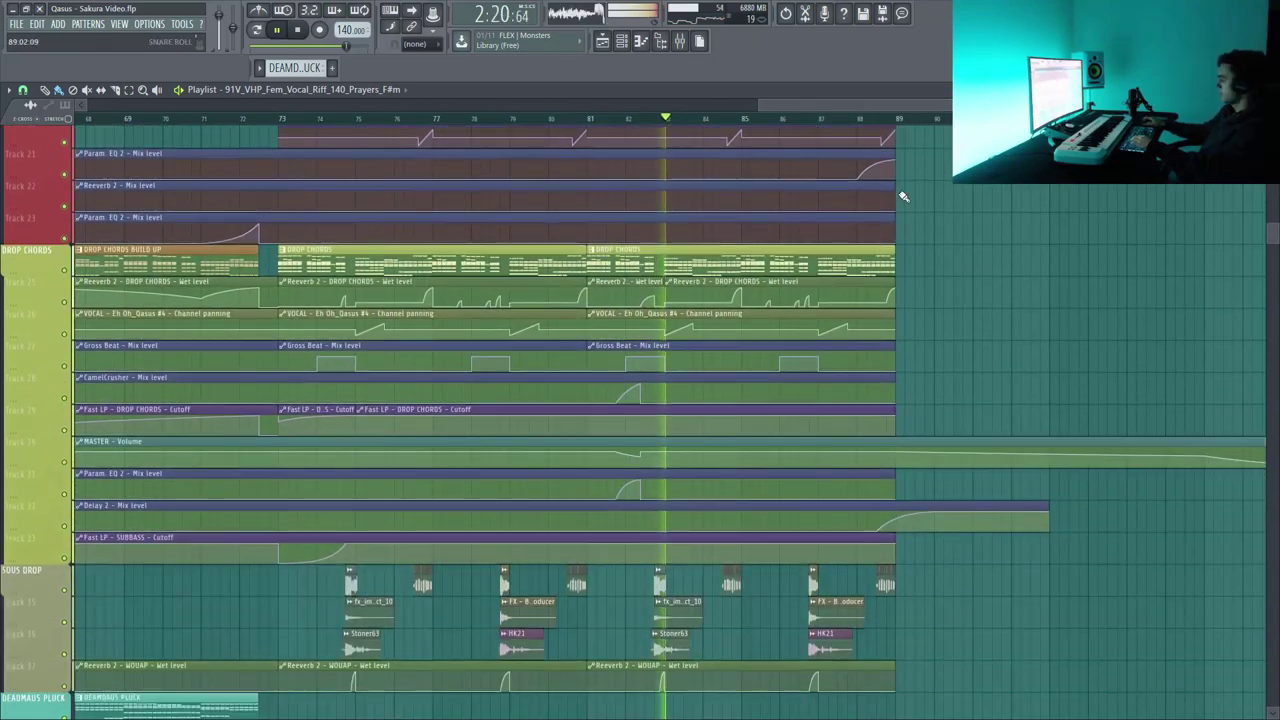
scroll(902, 197, down, 2)
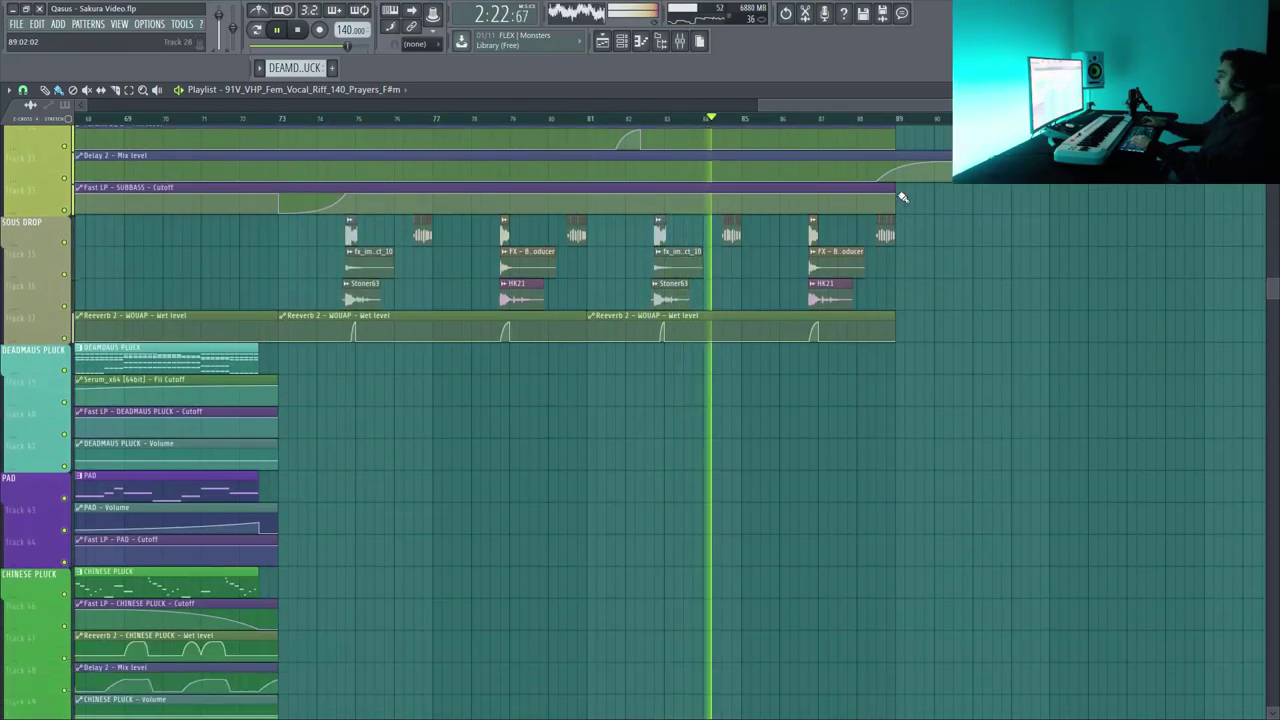
scroll(904, 199, up, 8)
scroll(906, 201, up, 10)
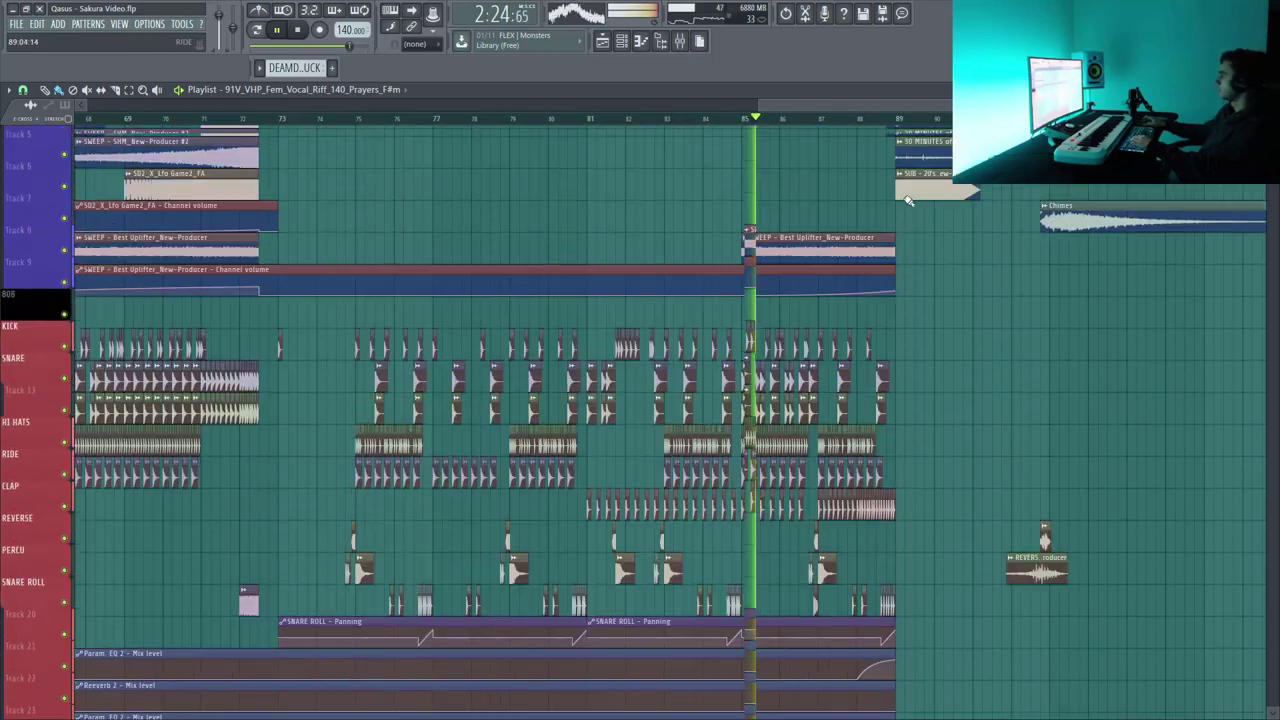
scroll(905, 204, down, 12)
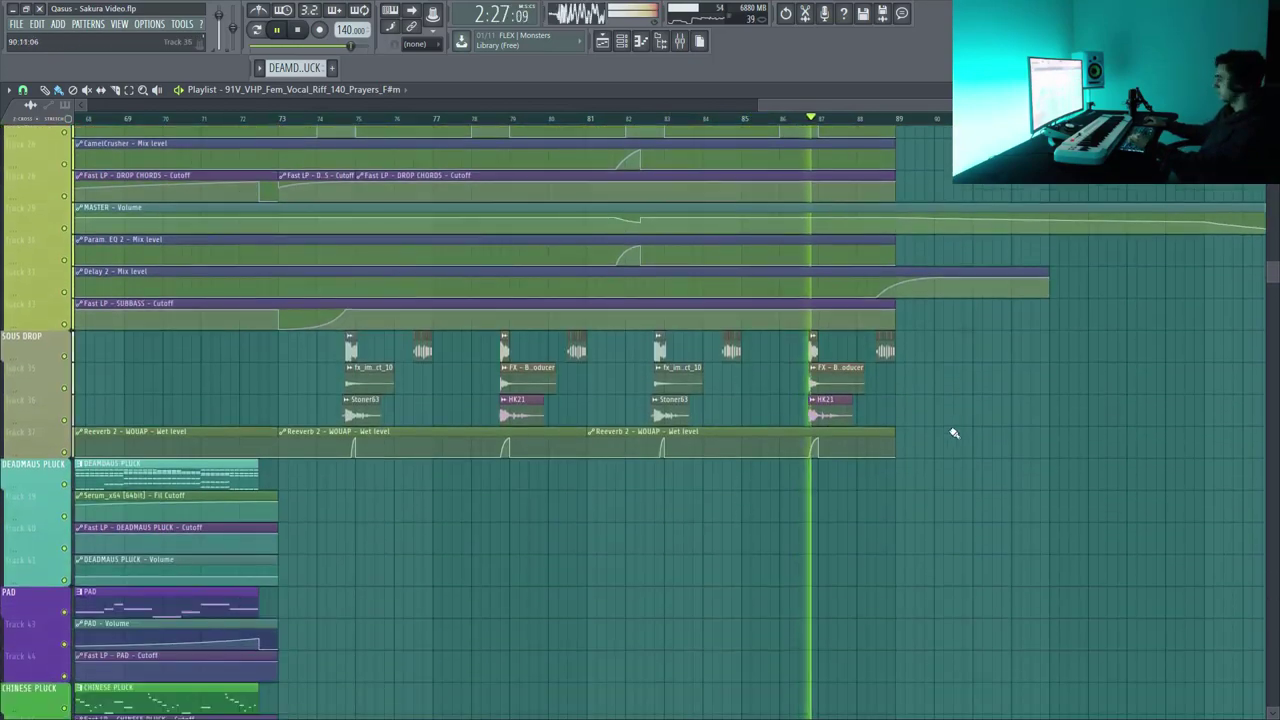
Zoom in on the outro's PIANO clip from bar 89 and open its notes in the piano roll.
ctrl+right_click(981, 524)
scroll(1030, 550, down, 4)
drag(1038, 568, 1268, 716)
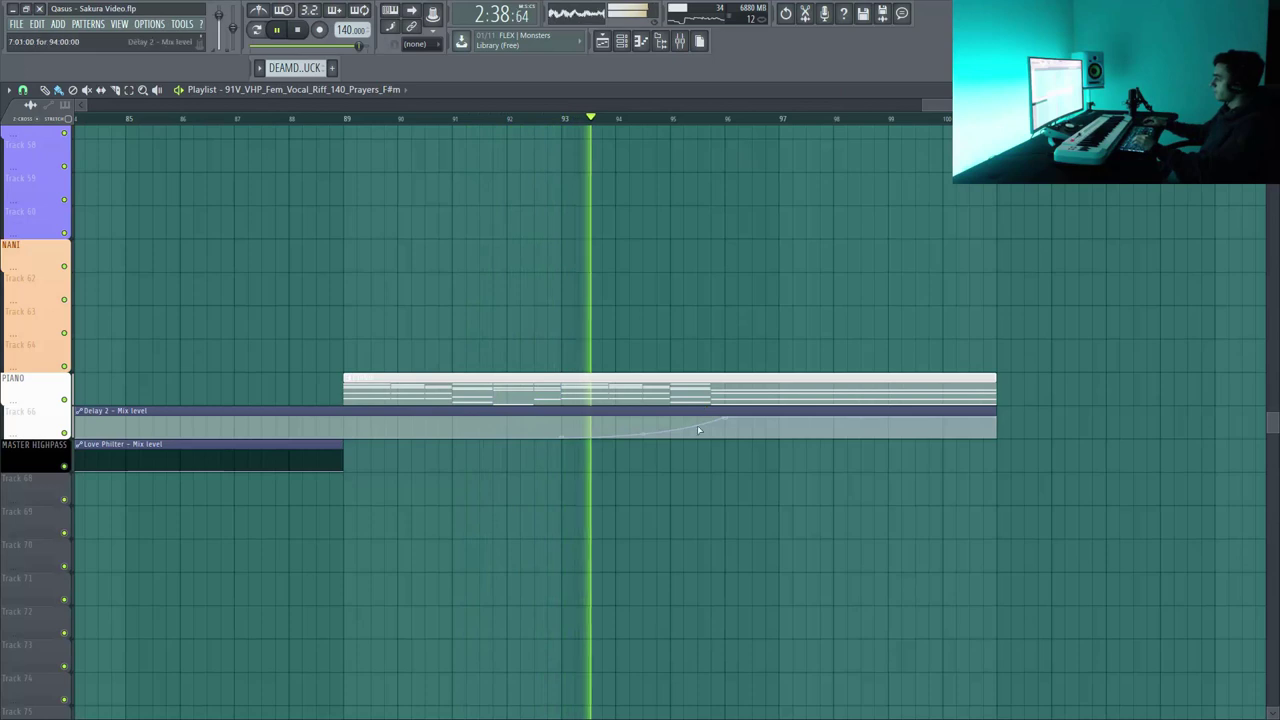
double_click(741, 389)
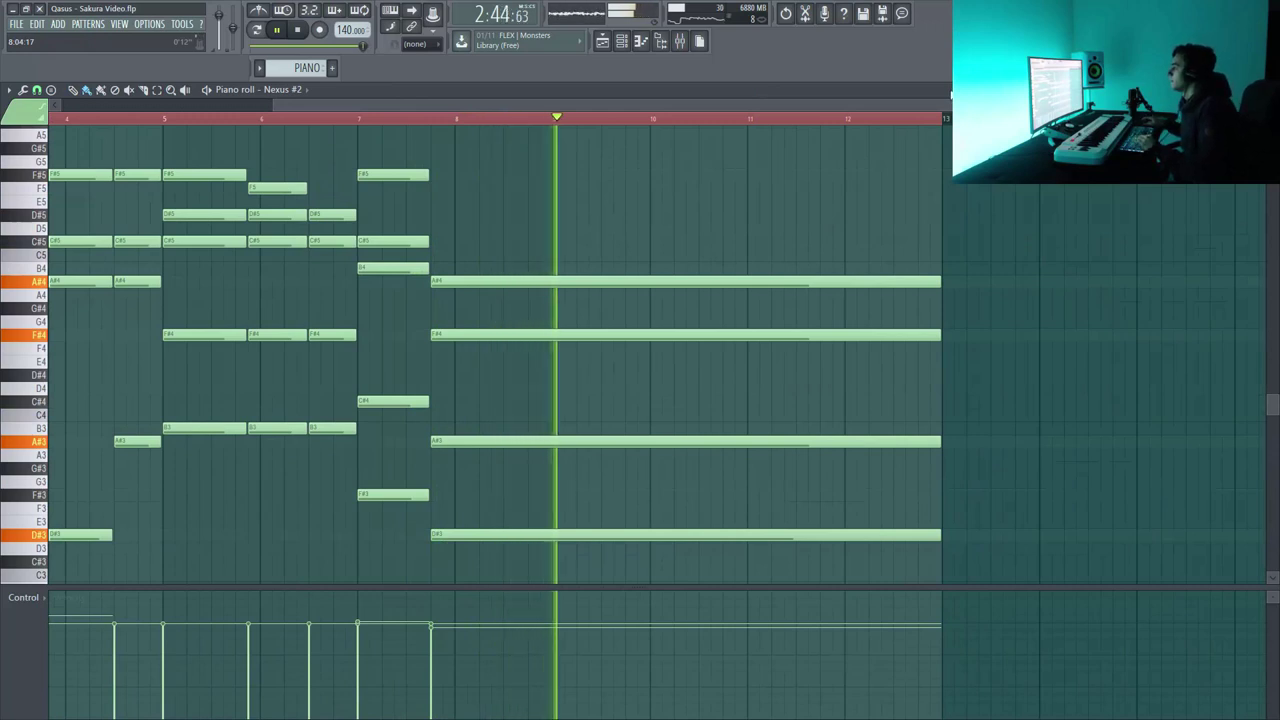
Replay the piano's closing chords from just before bar 7 of the pattern, stop playback and close the piano roll.
key(space)
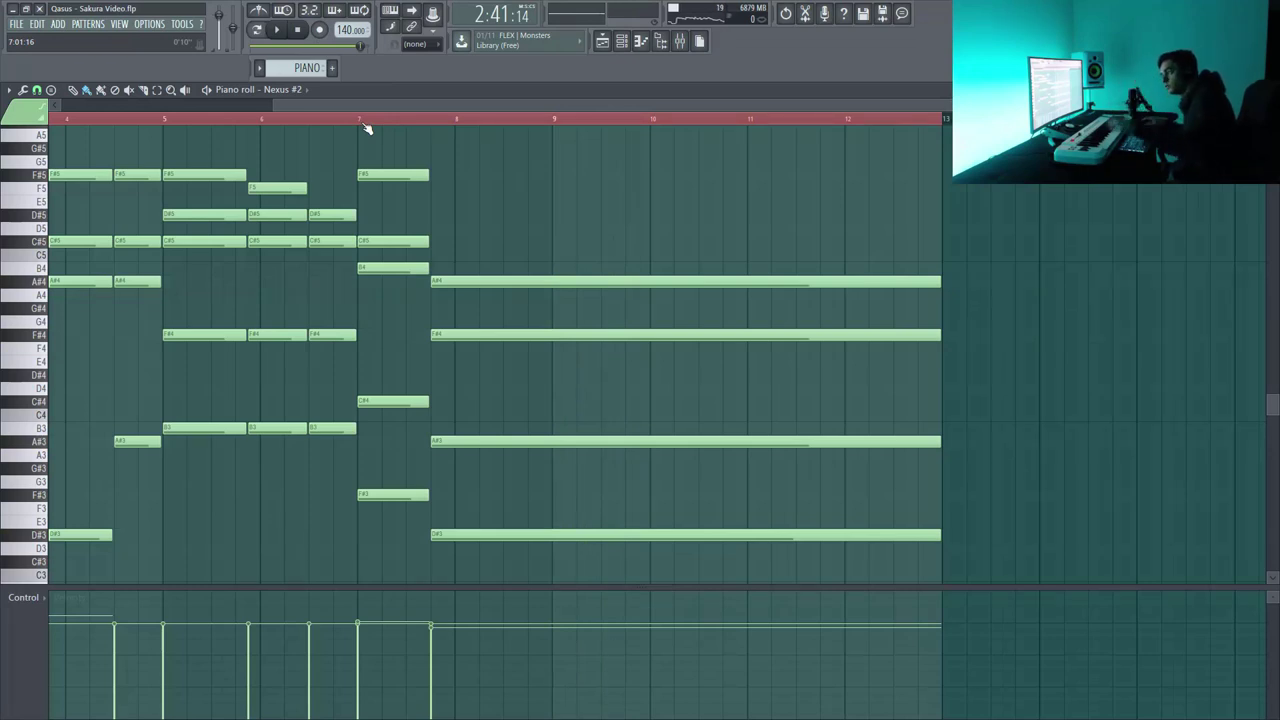
click(324, 125)
key(space)
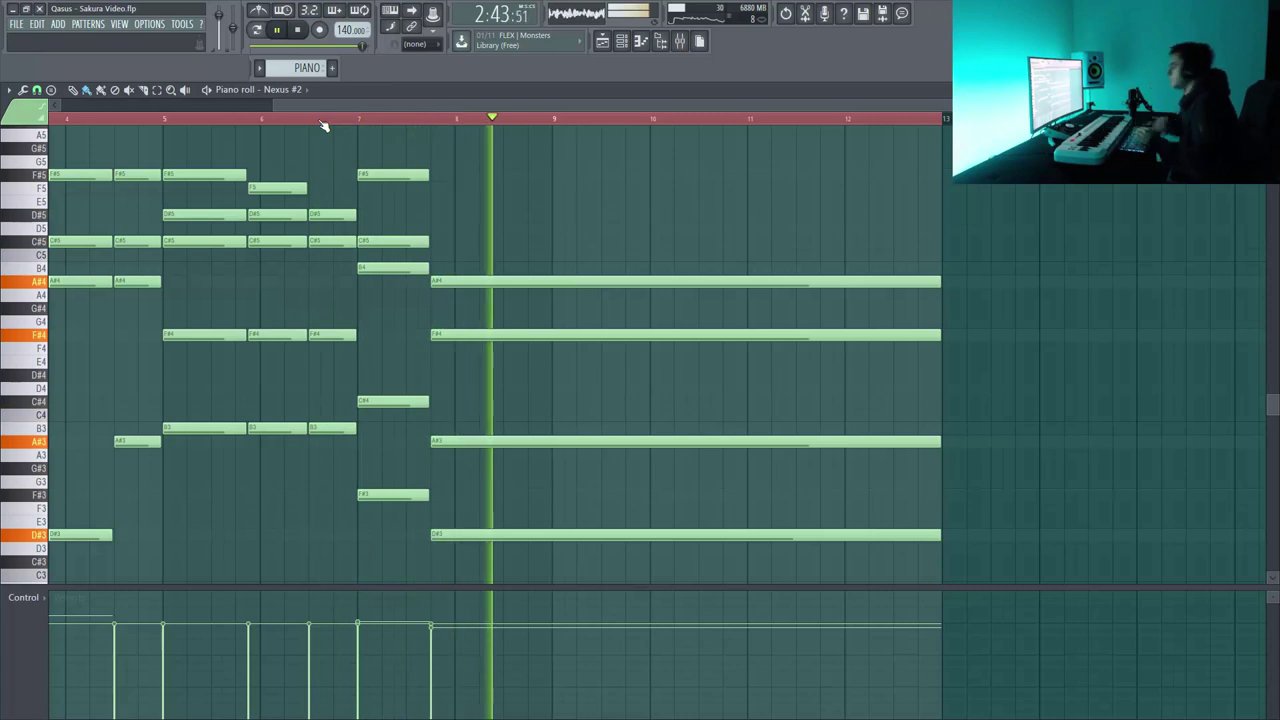
key(space)
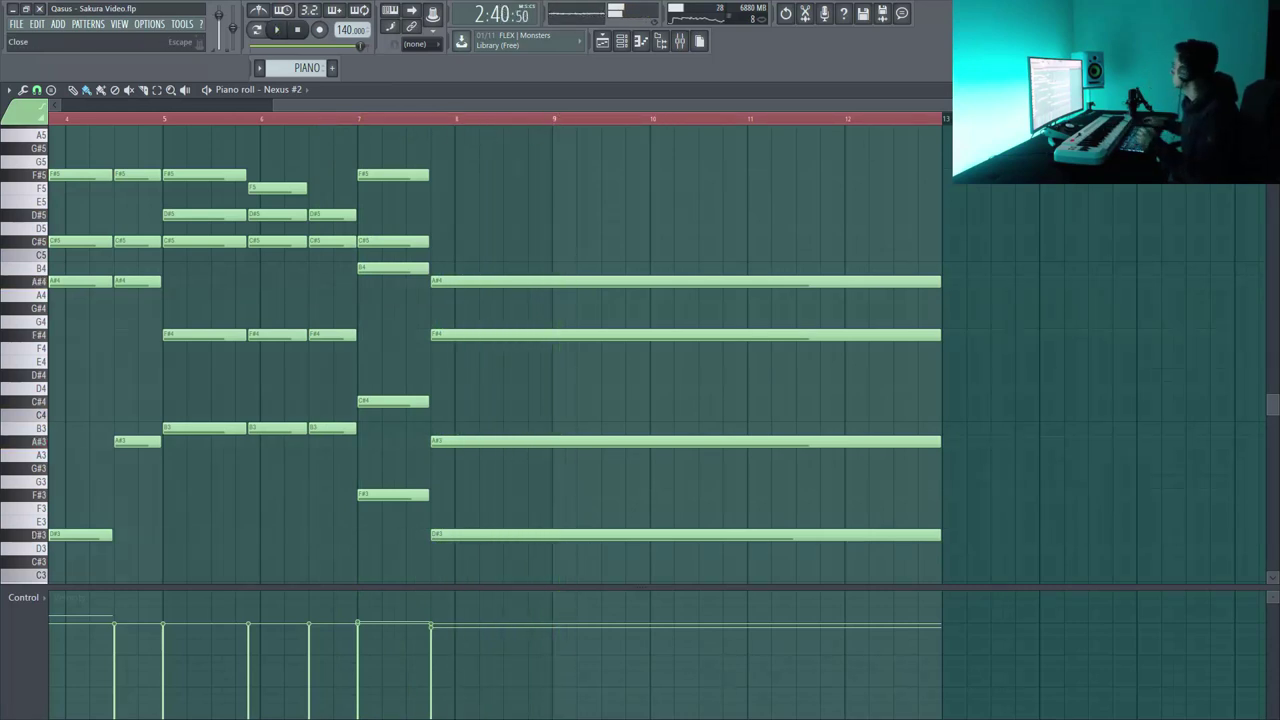
key(Escape)
key(Escape)
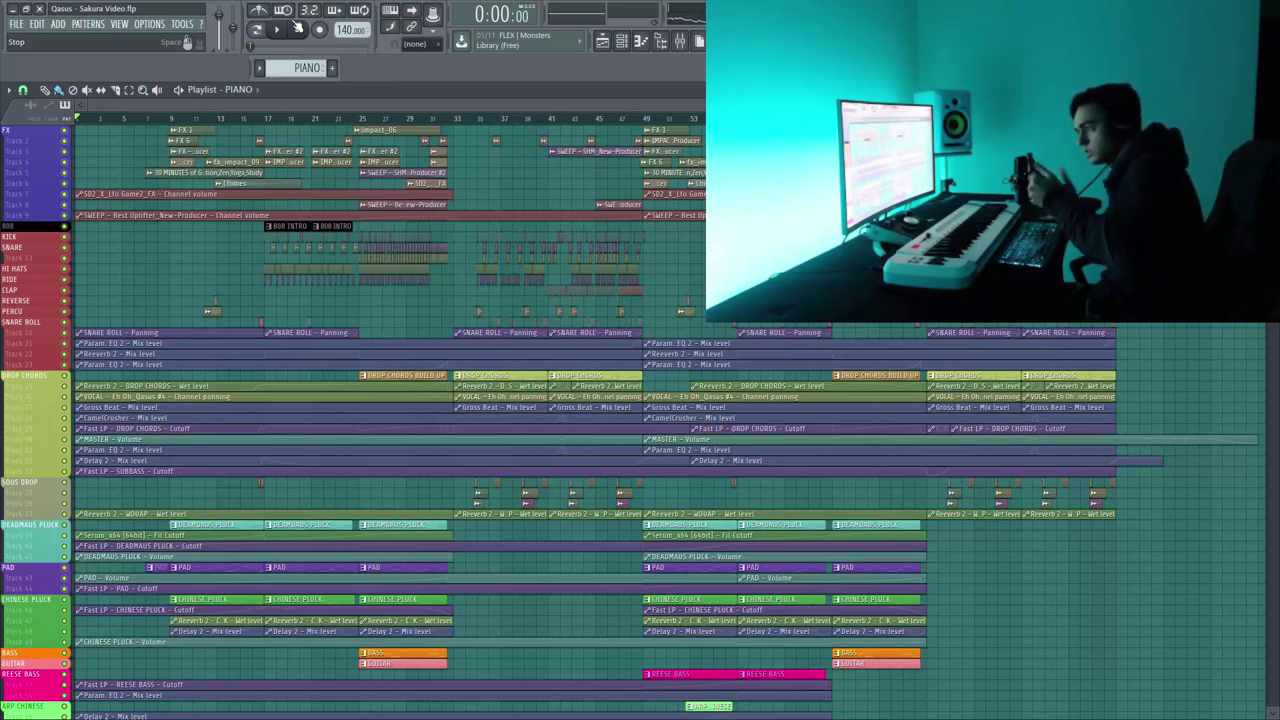
scroll(137, 263, down, 3)
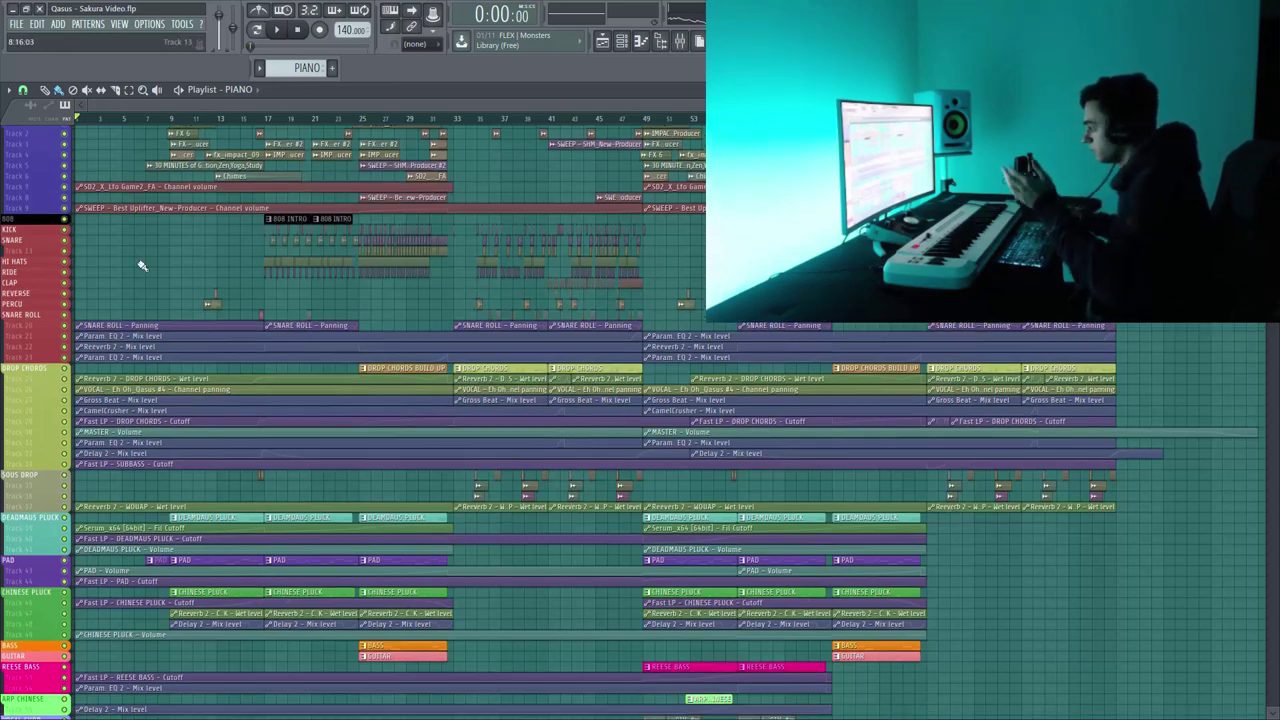
scroll(777, 628, up, 3)
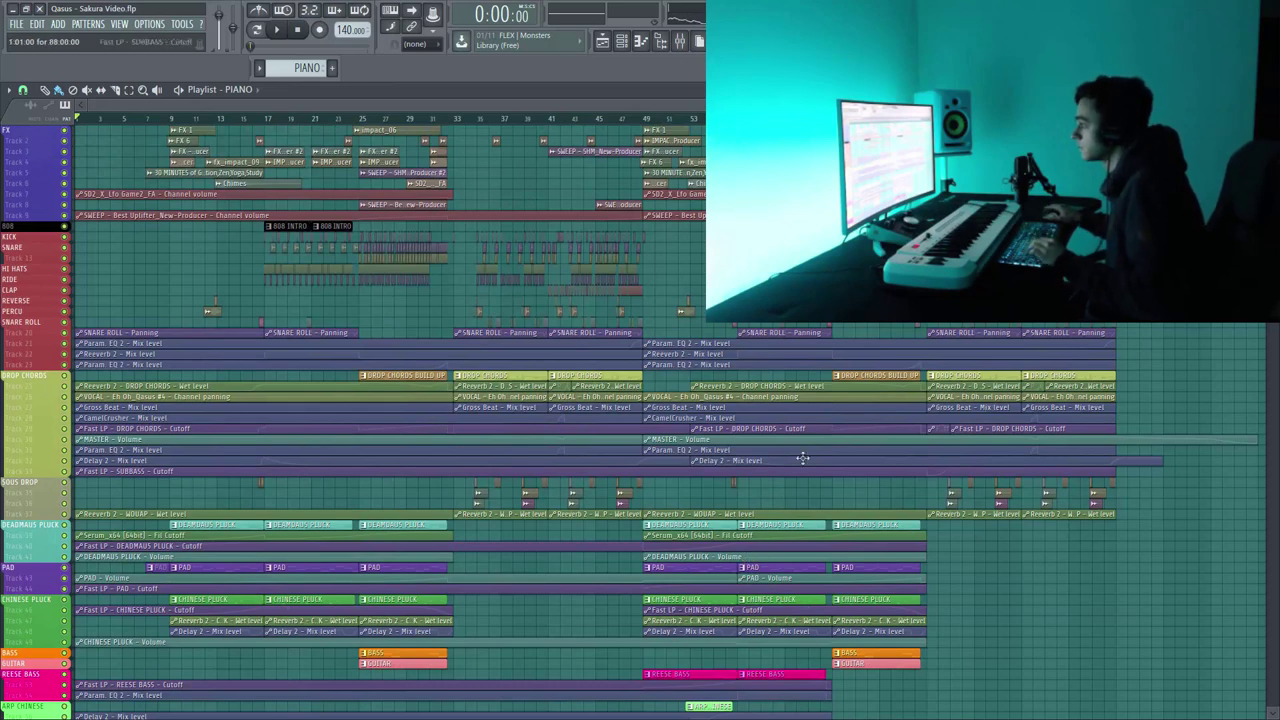
scroll(640, 420, down, 1)
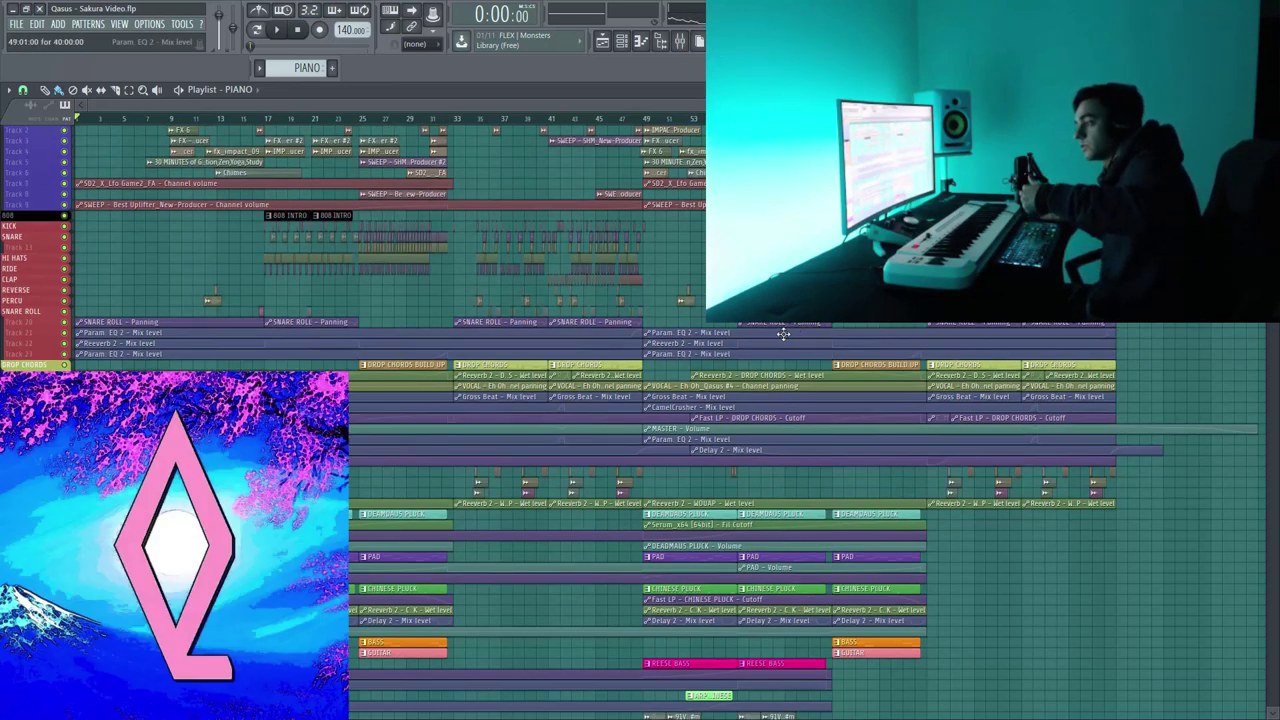
scroll(784, 330, up, 1)
scroll(775, 329, down, 1)
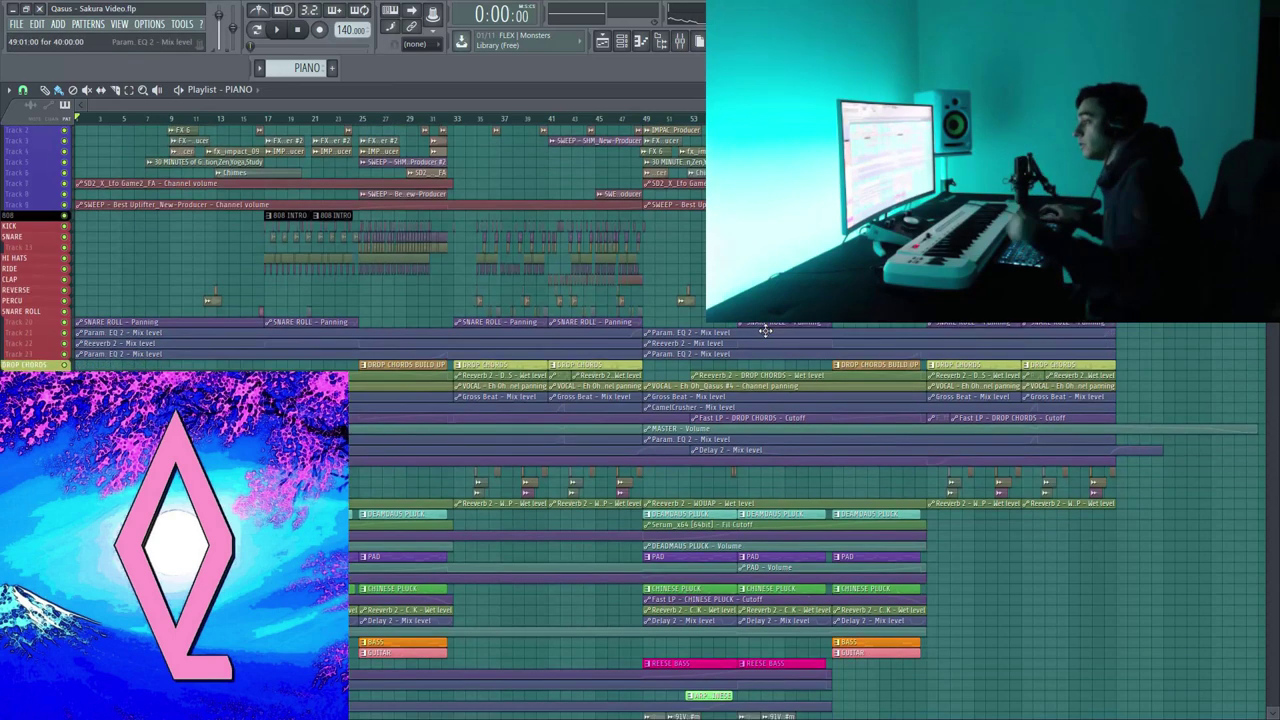
scroll(763, 336, up, 1)
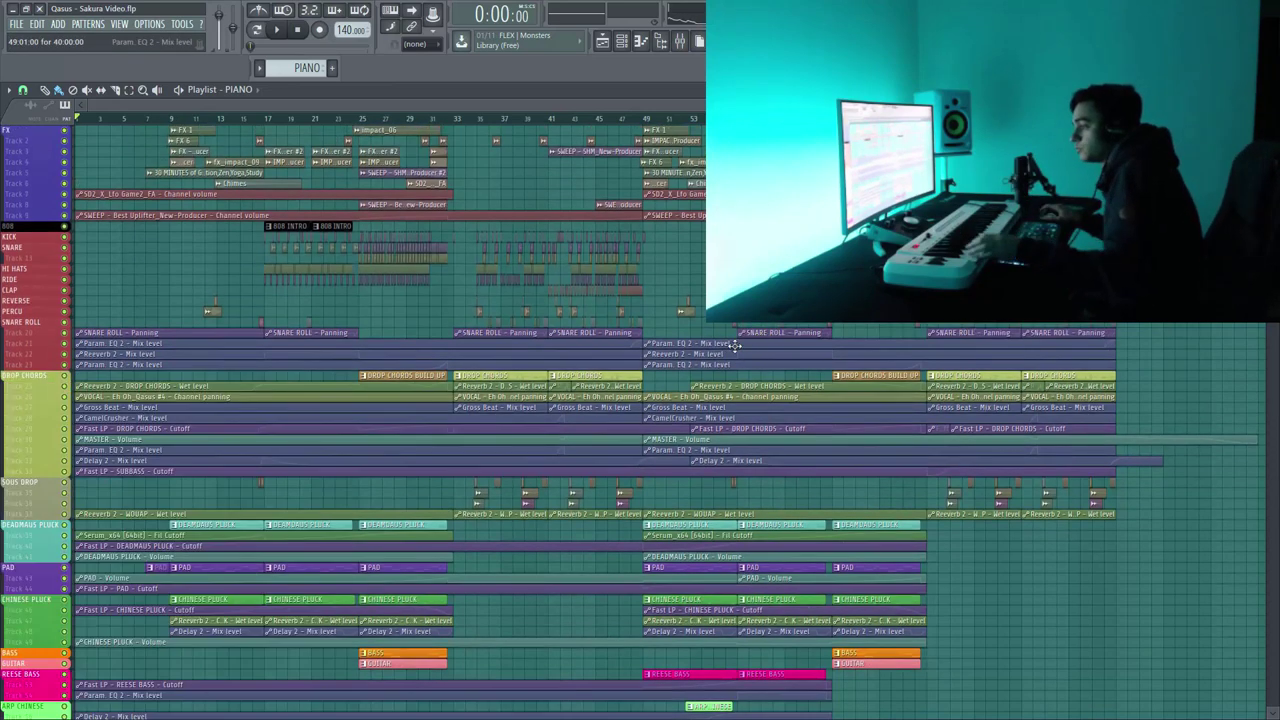